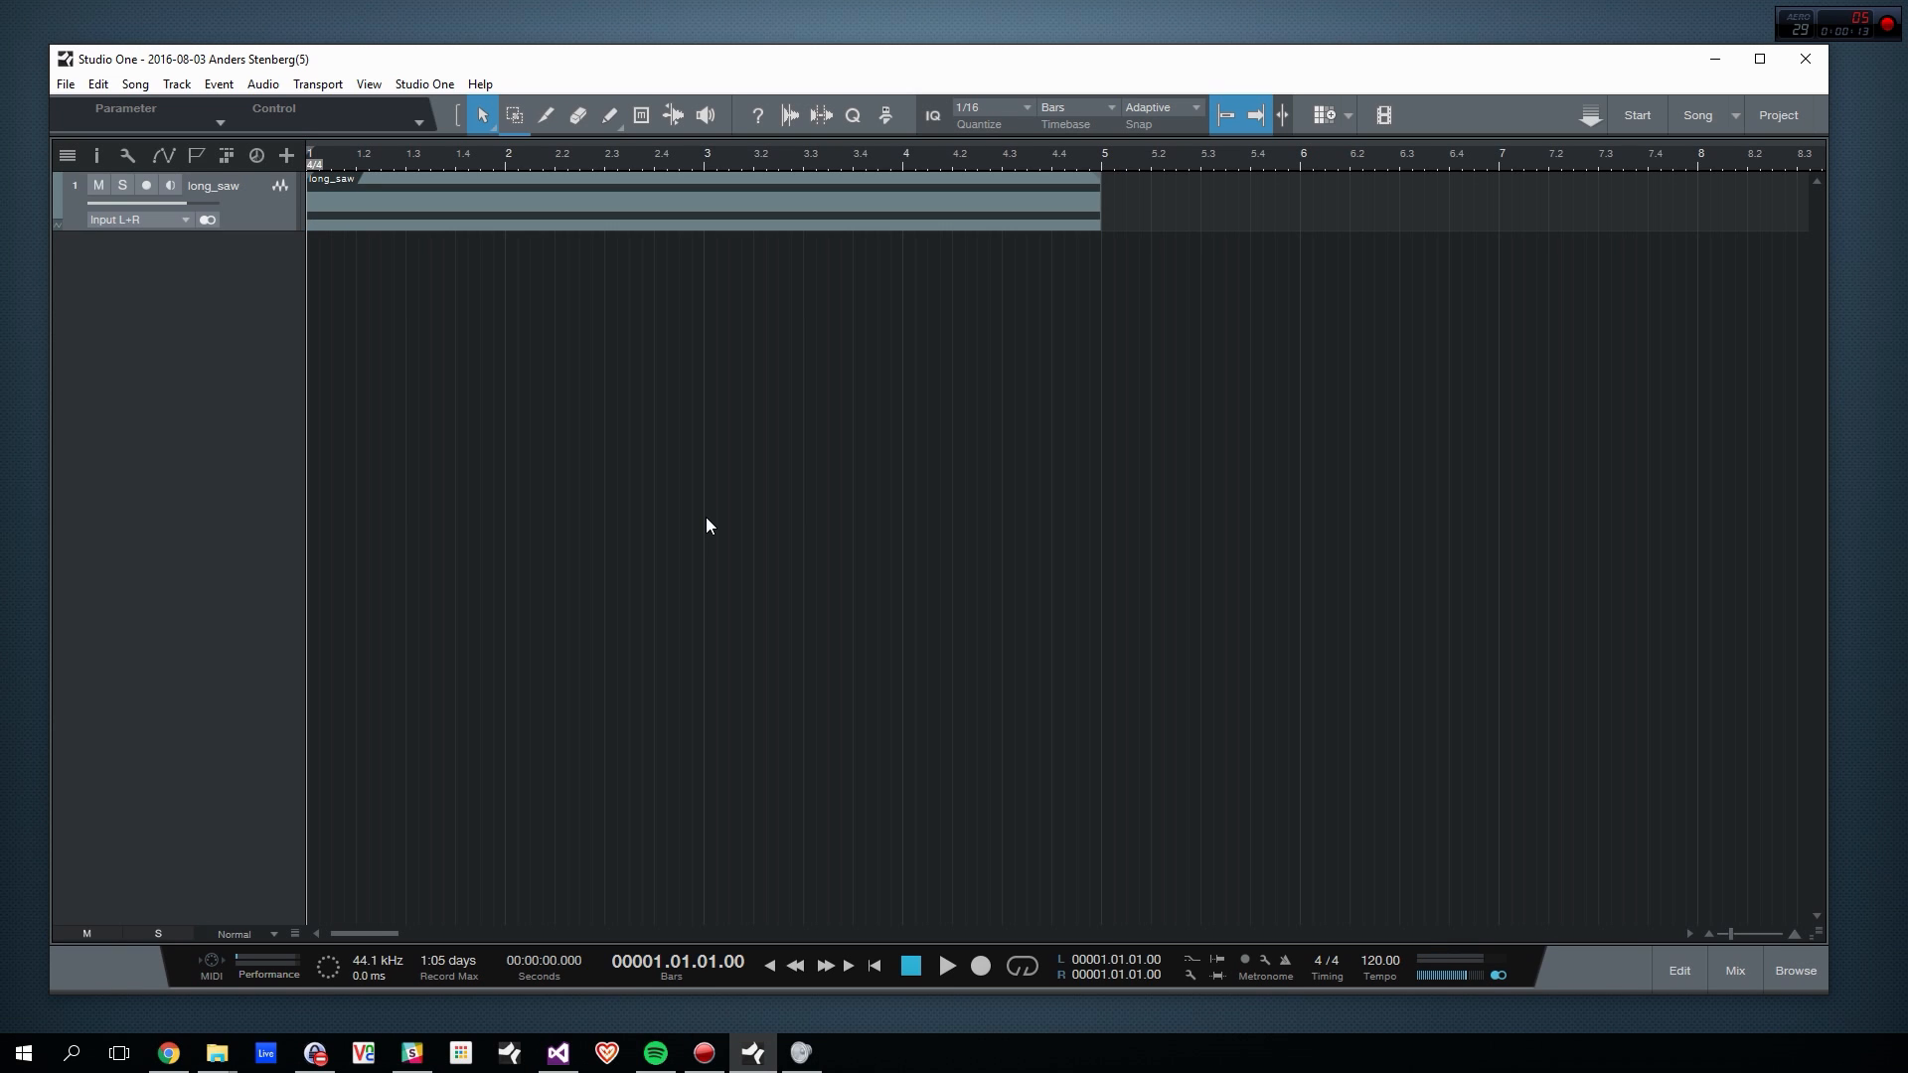
Step: Find Snap Heap among the favorite effects and insert it on the long_saw track
{"action": "key", "text": "F5"}
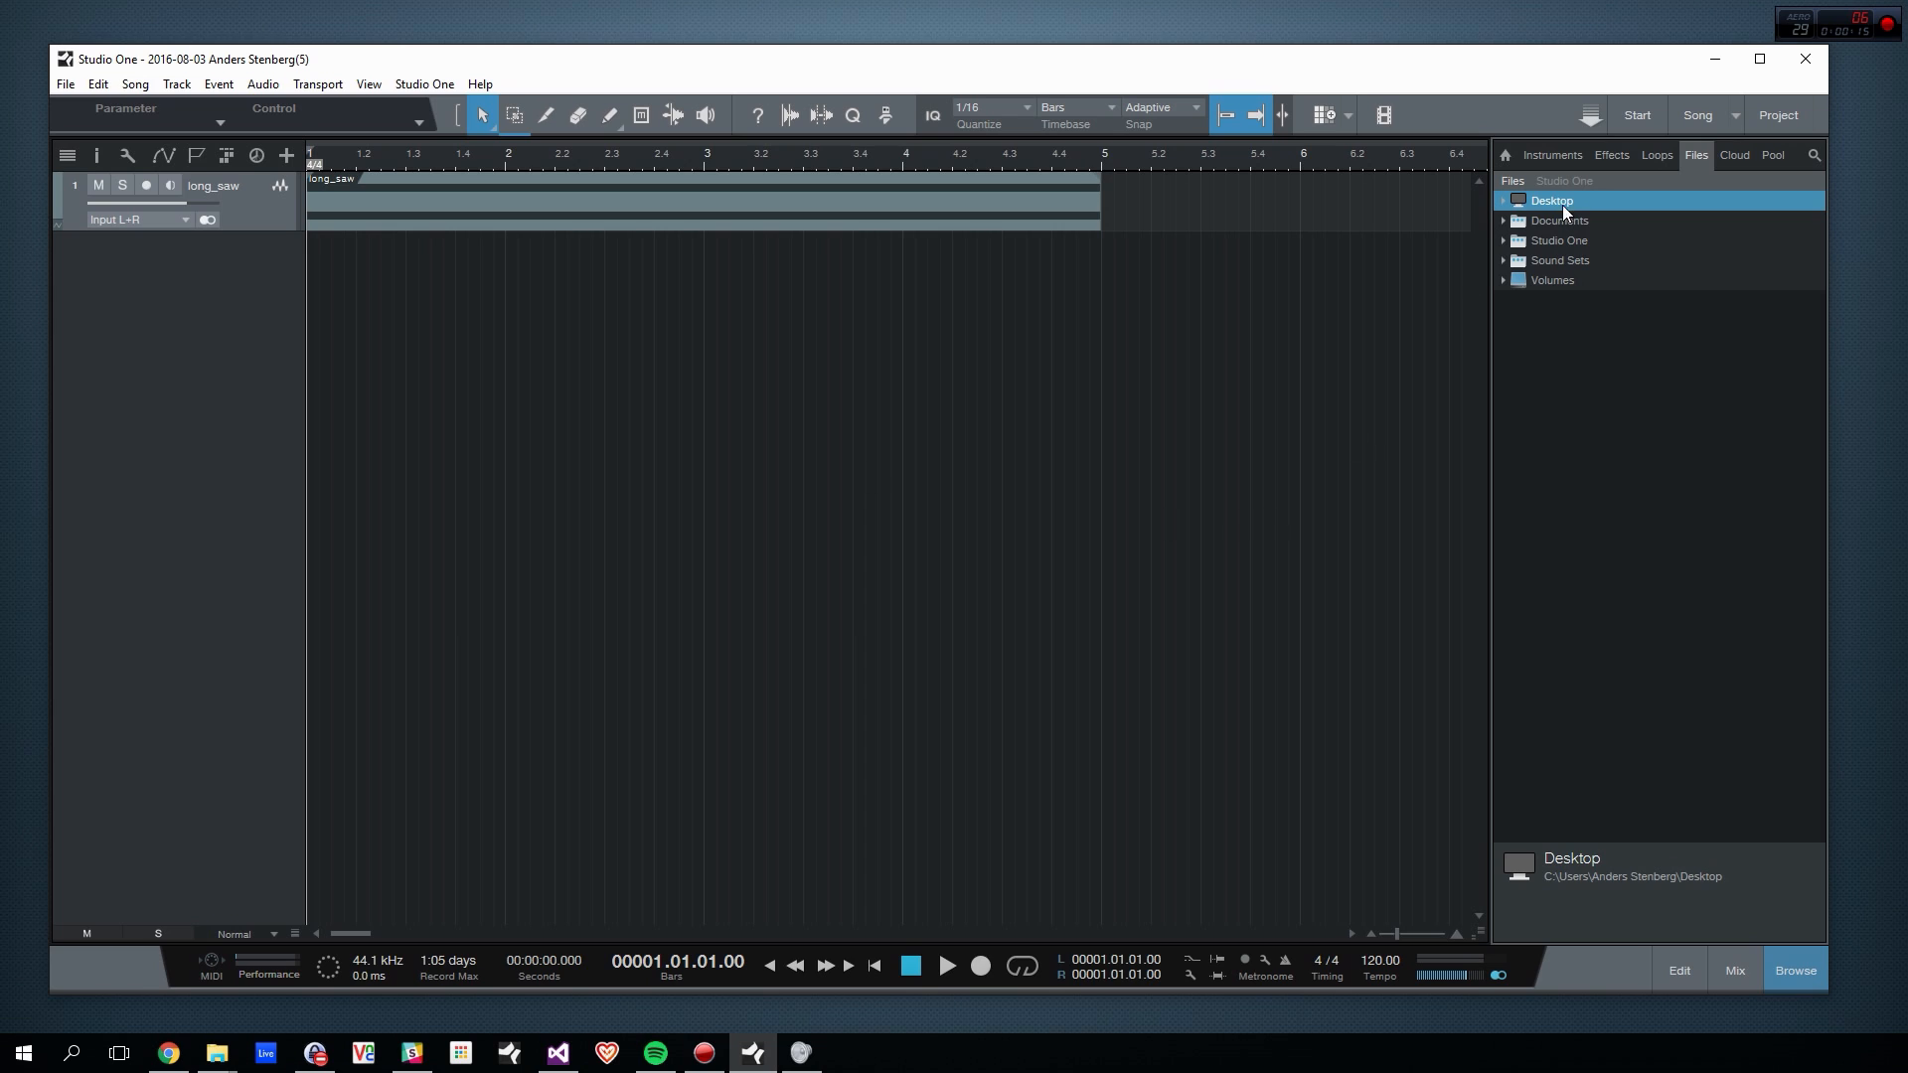
{"action": "left_click", "coordinate": [1618, 159]}
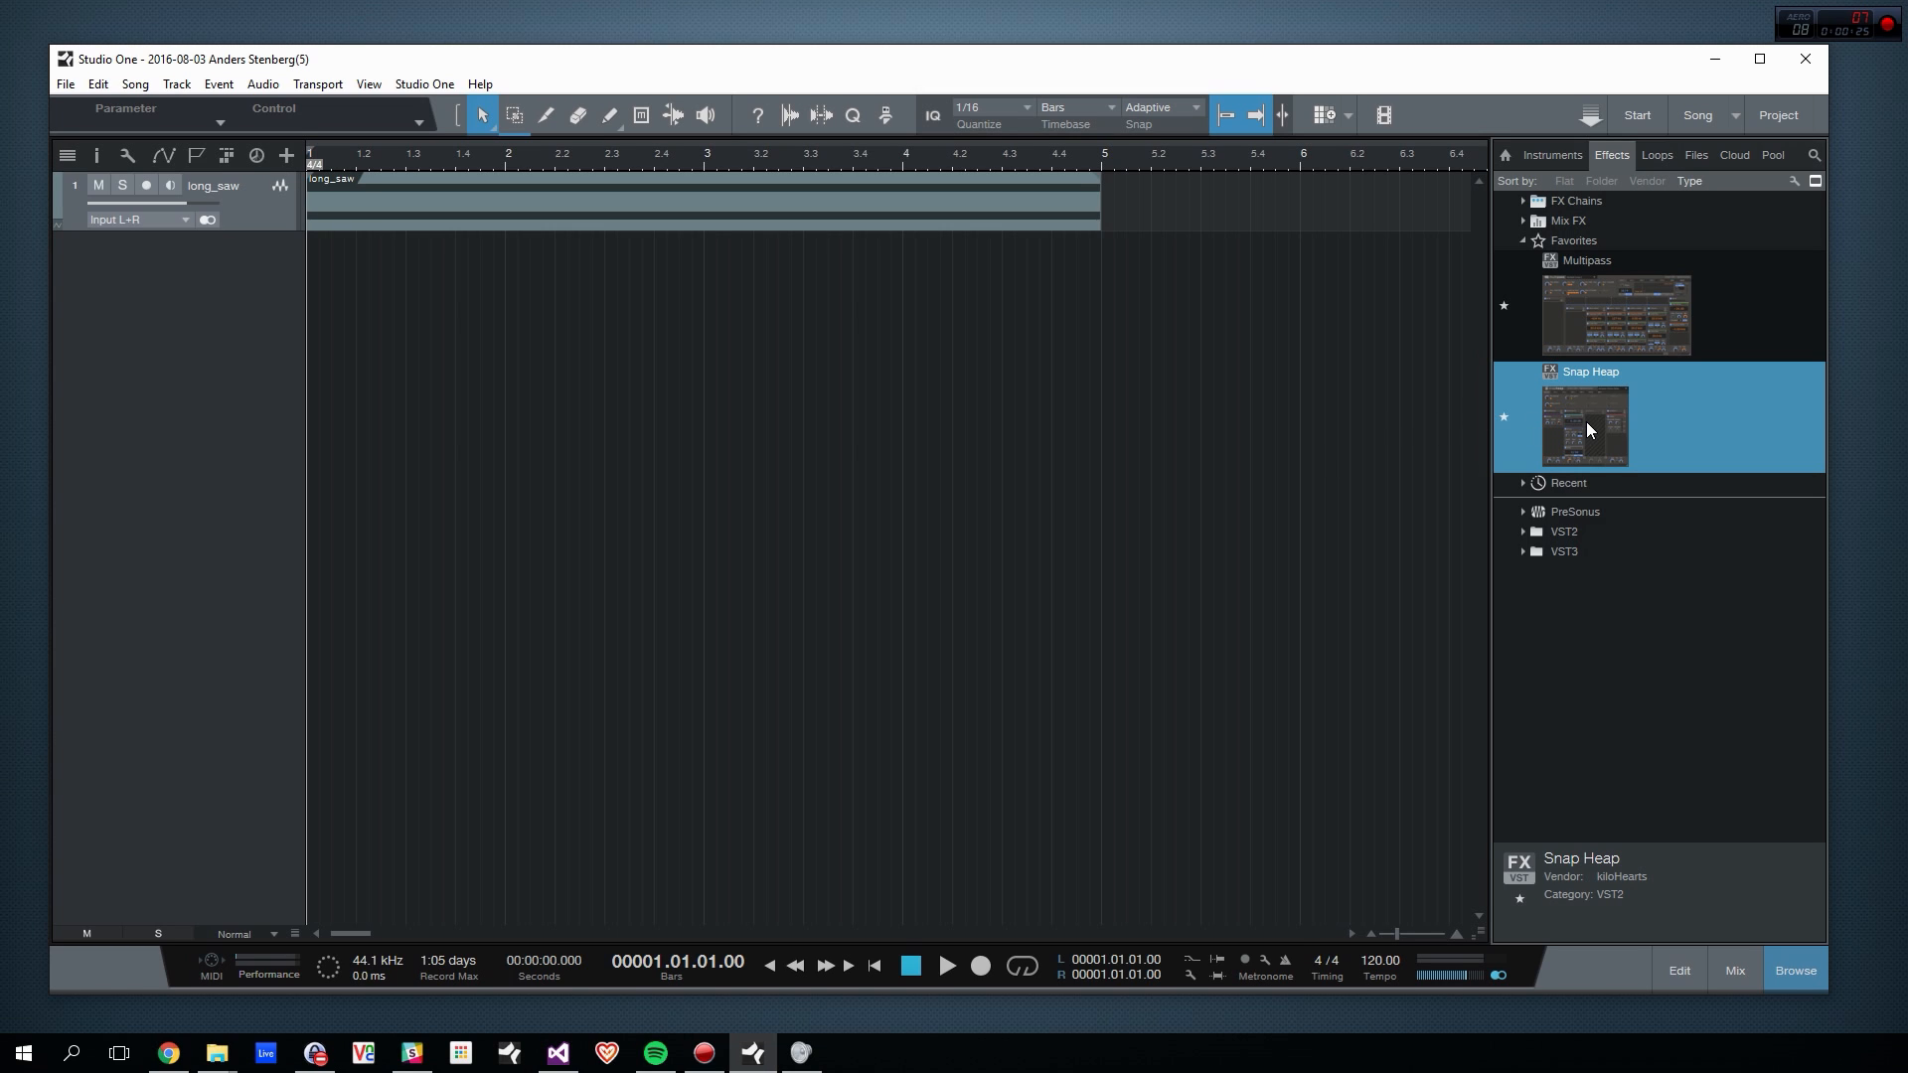
{"action": "left_click_drag", "start_coordinate": [1585, 422], "coordinate": [222, 205]}
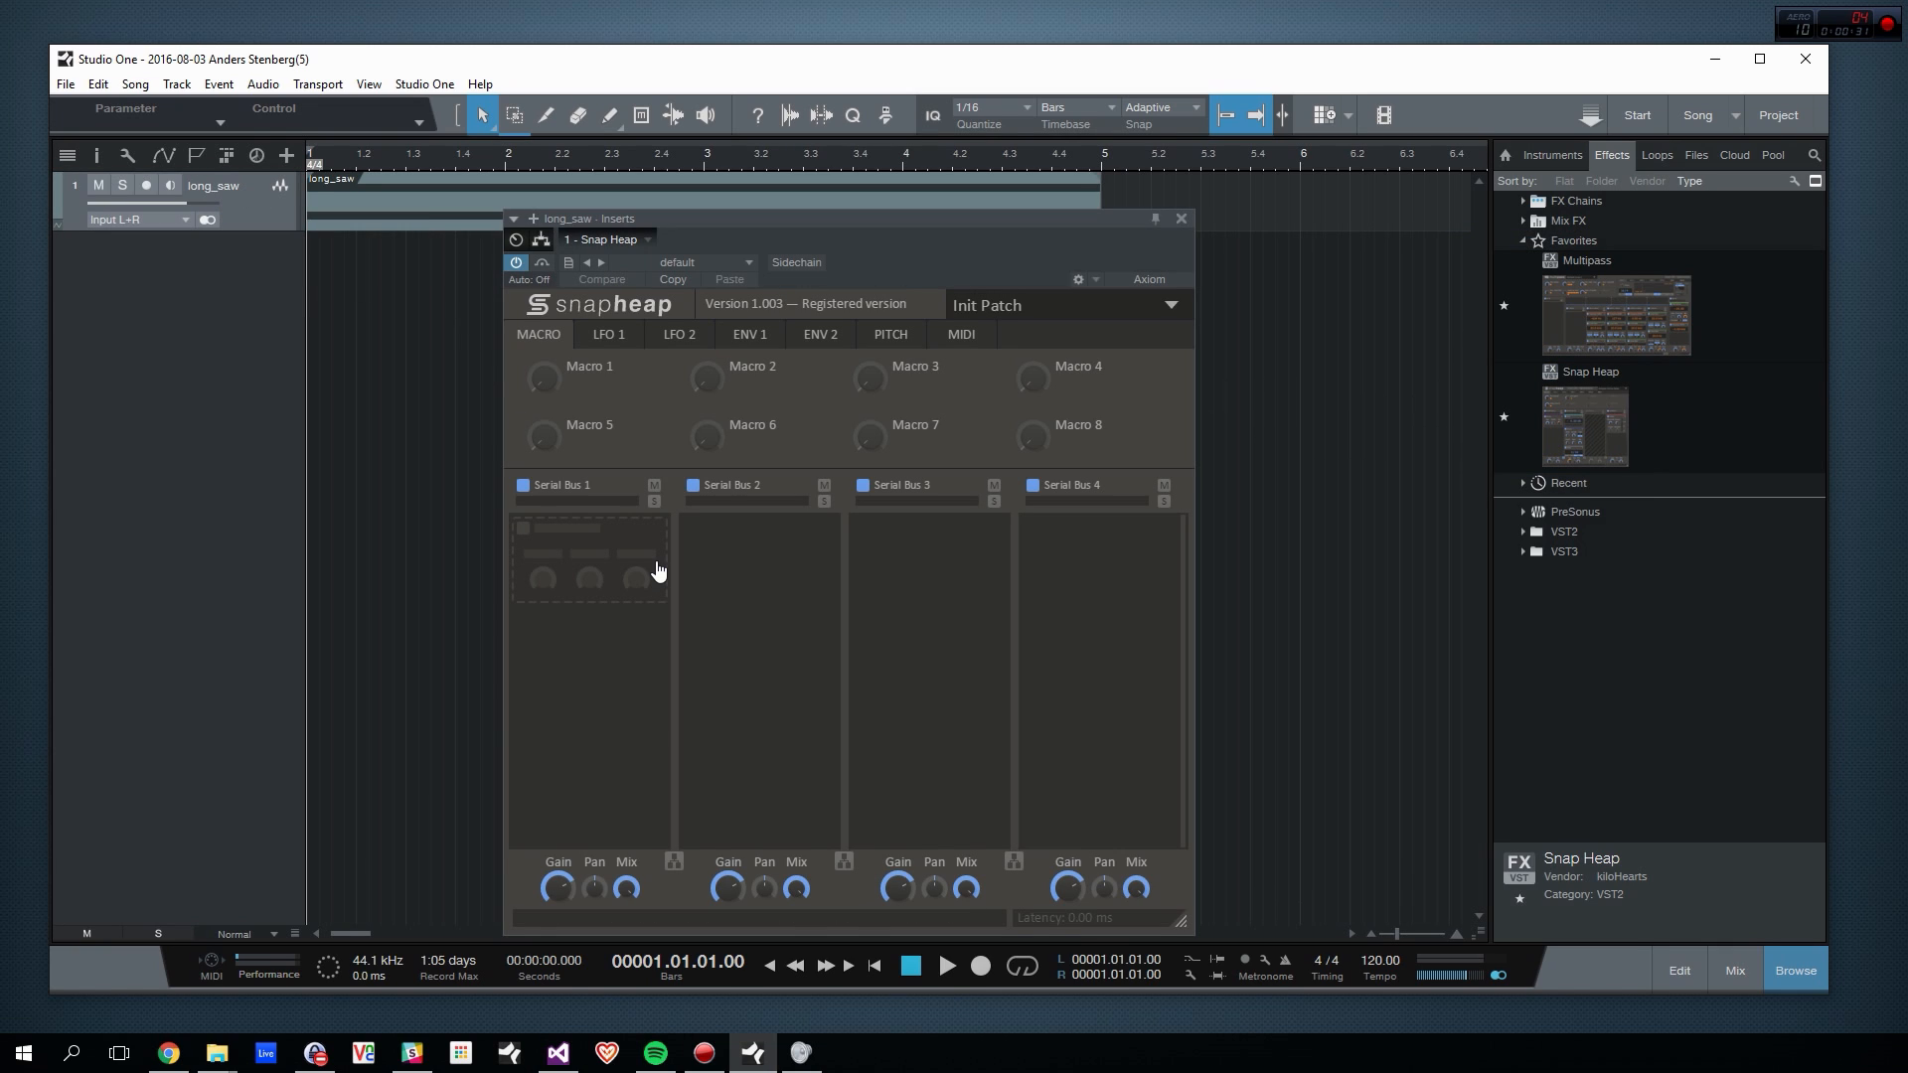
Step: Add a Chorus to Snap Heap's first lane, Serial Bus 1, and set its taps to 3 while auditioning the track
{"action": "left_click", "coordinate": [654, 568]}
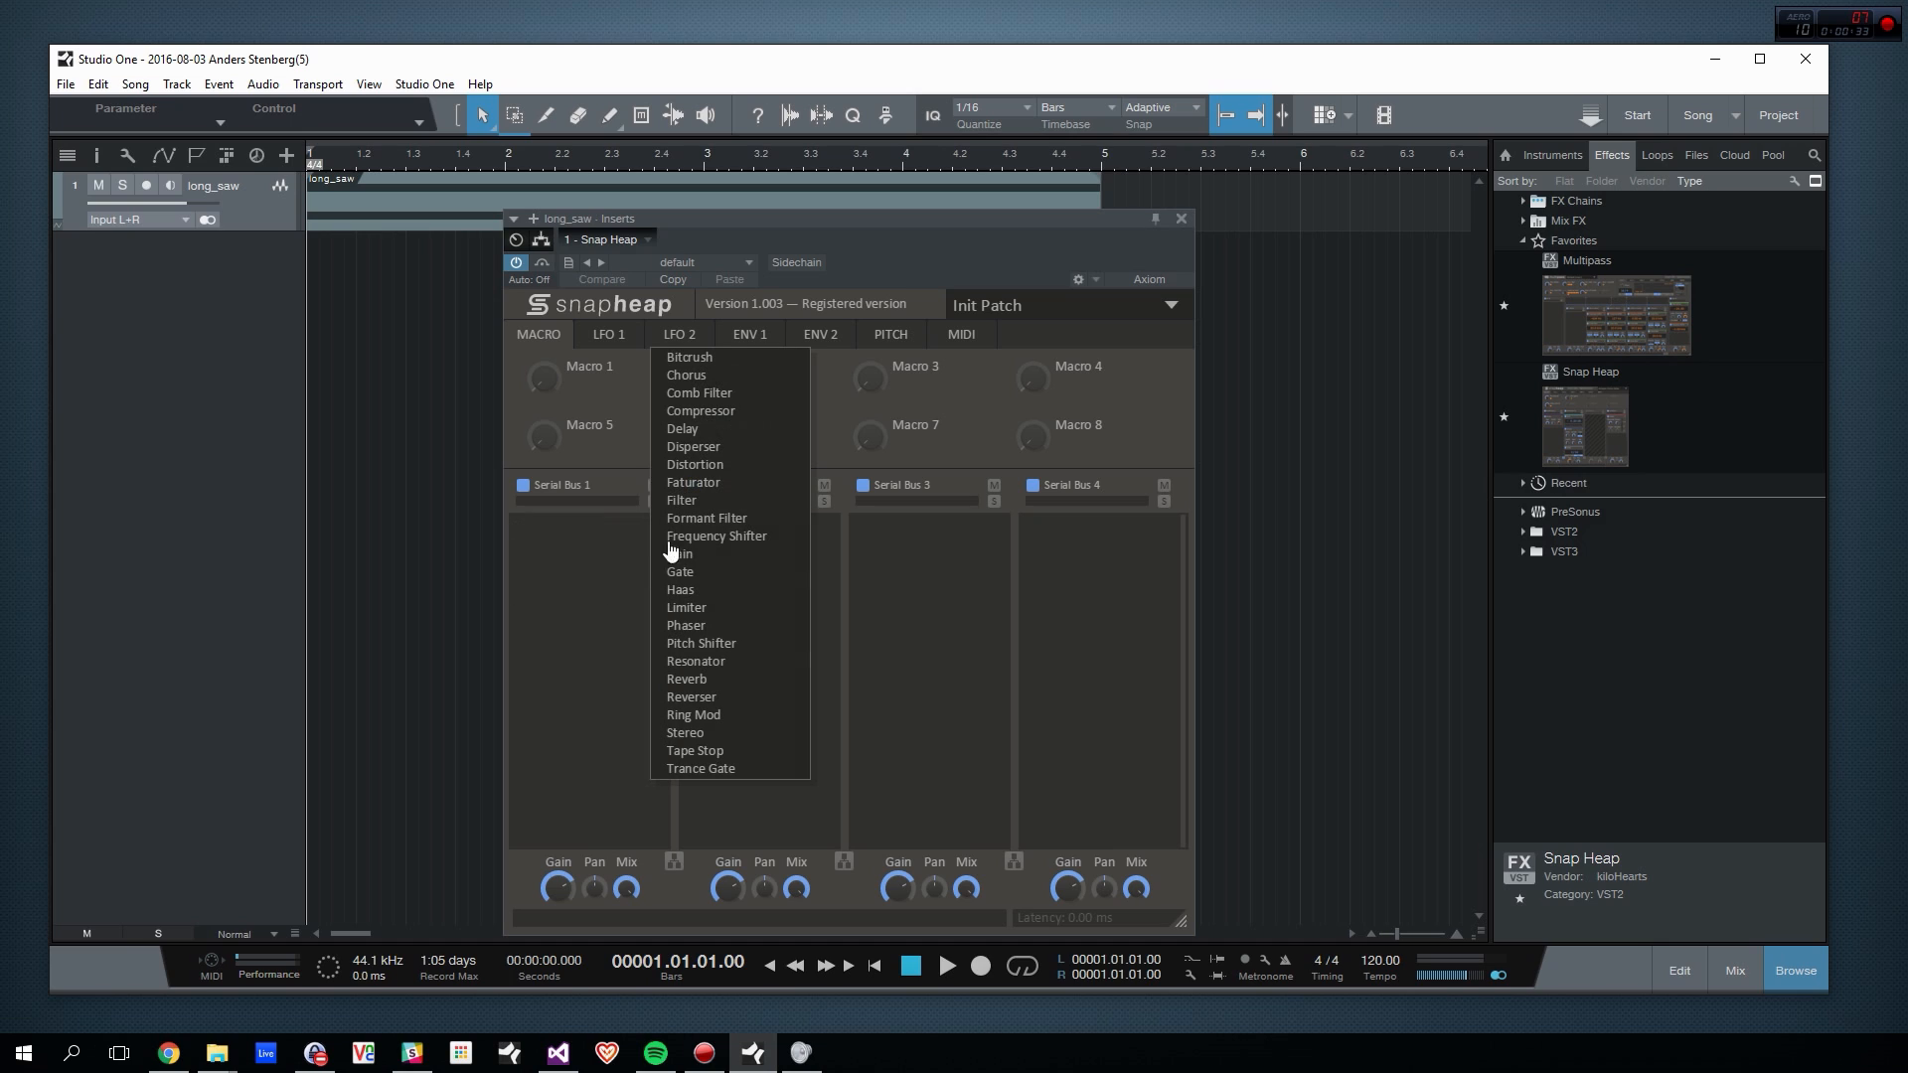
{"action": "left_click", "coordinate": [718, 378]}
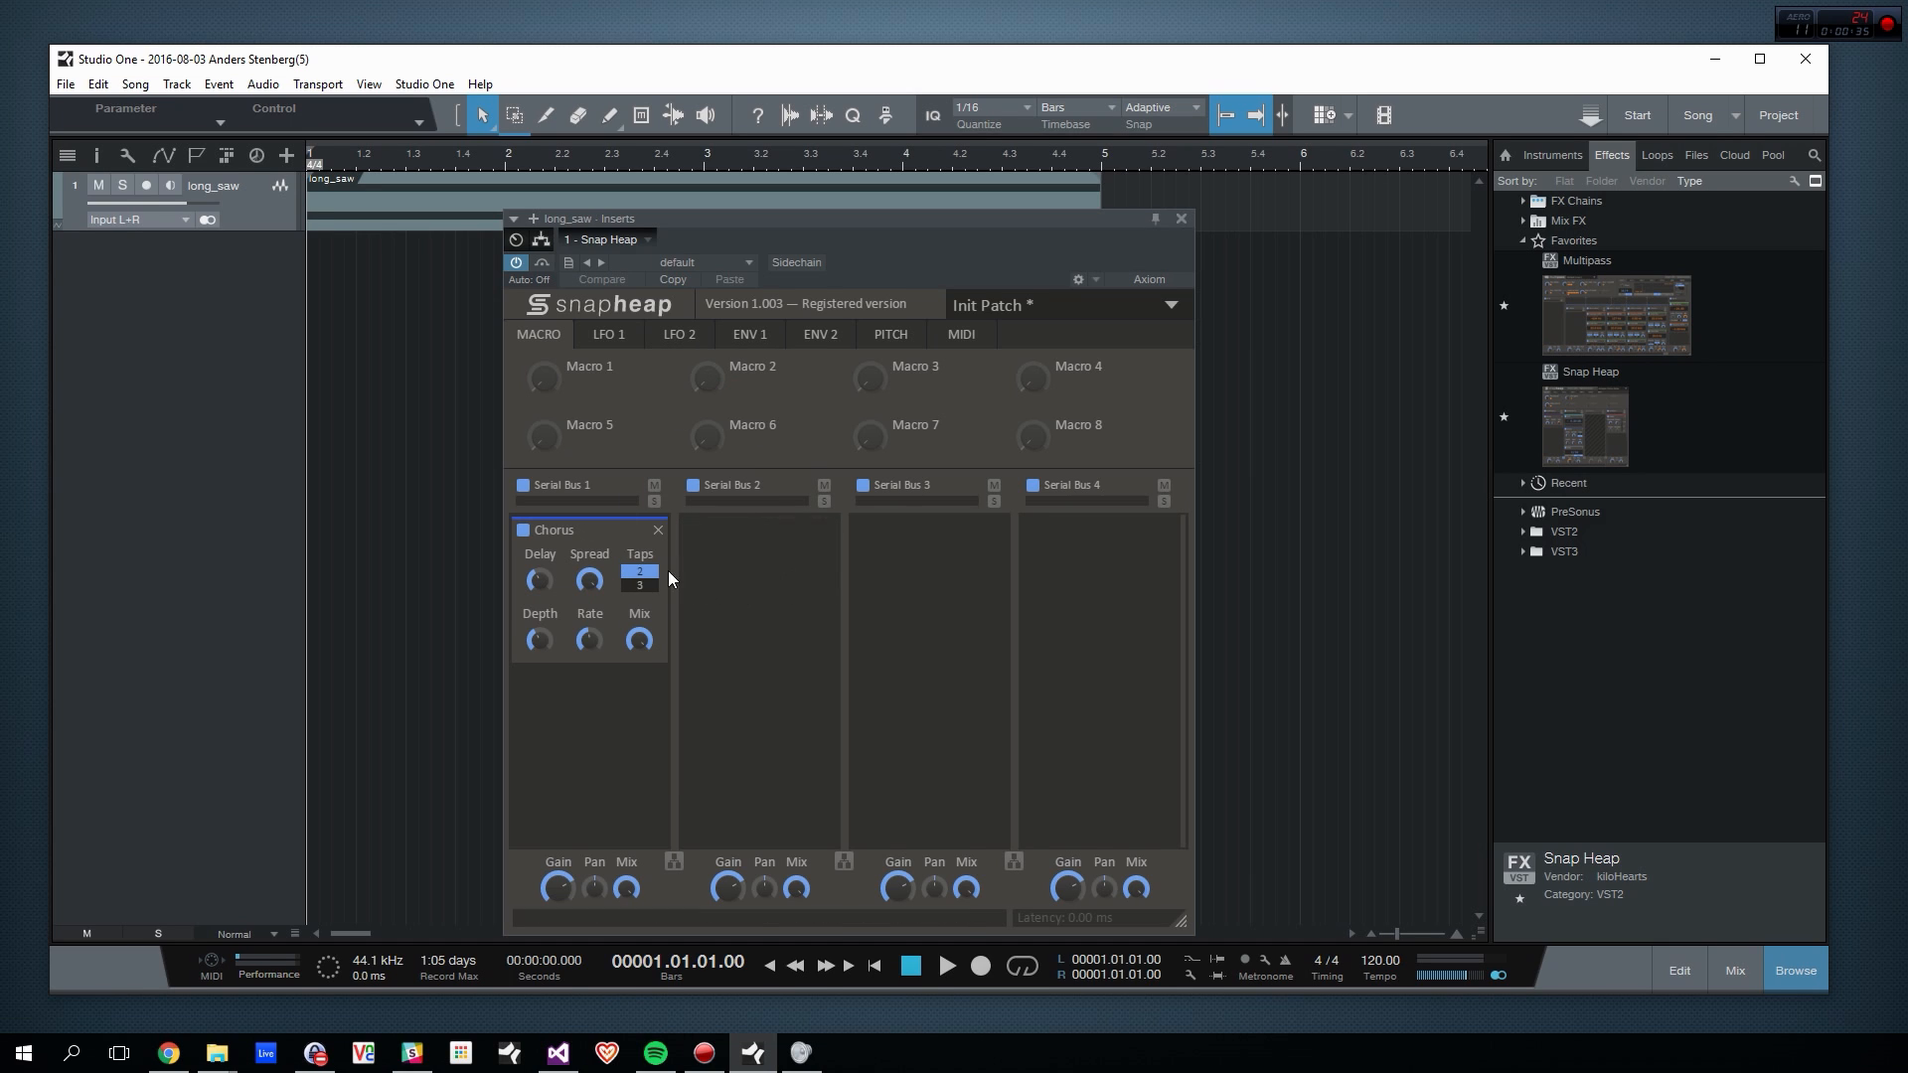
{"action": "key", "text": "space"}
{"action": "key", "text": "space"}
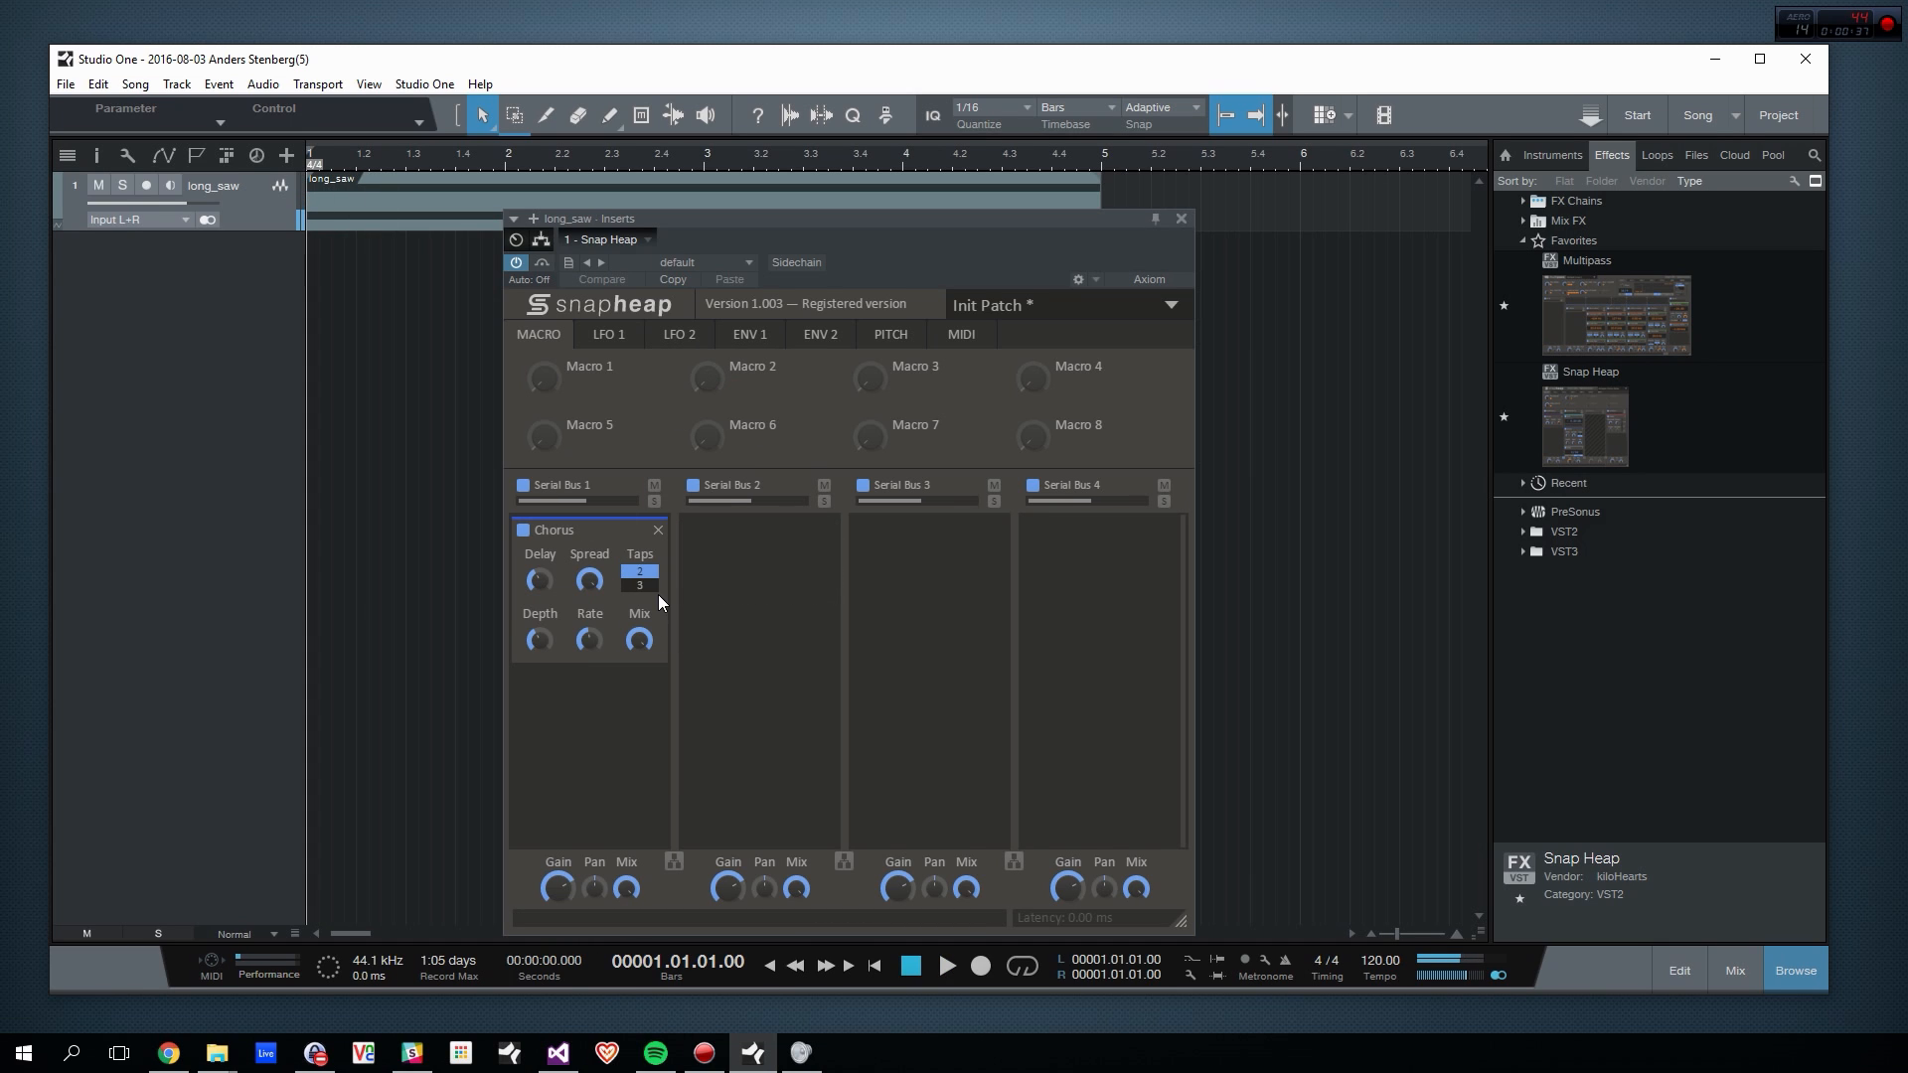
{"action": "left_click", "coordinate": [640, 585]}
{"action": "key", "text": "space"}
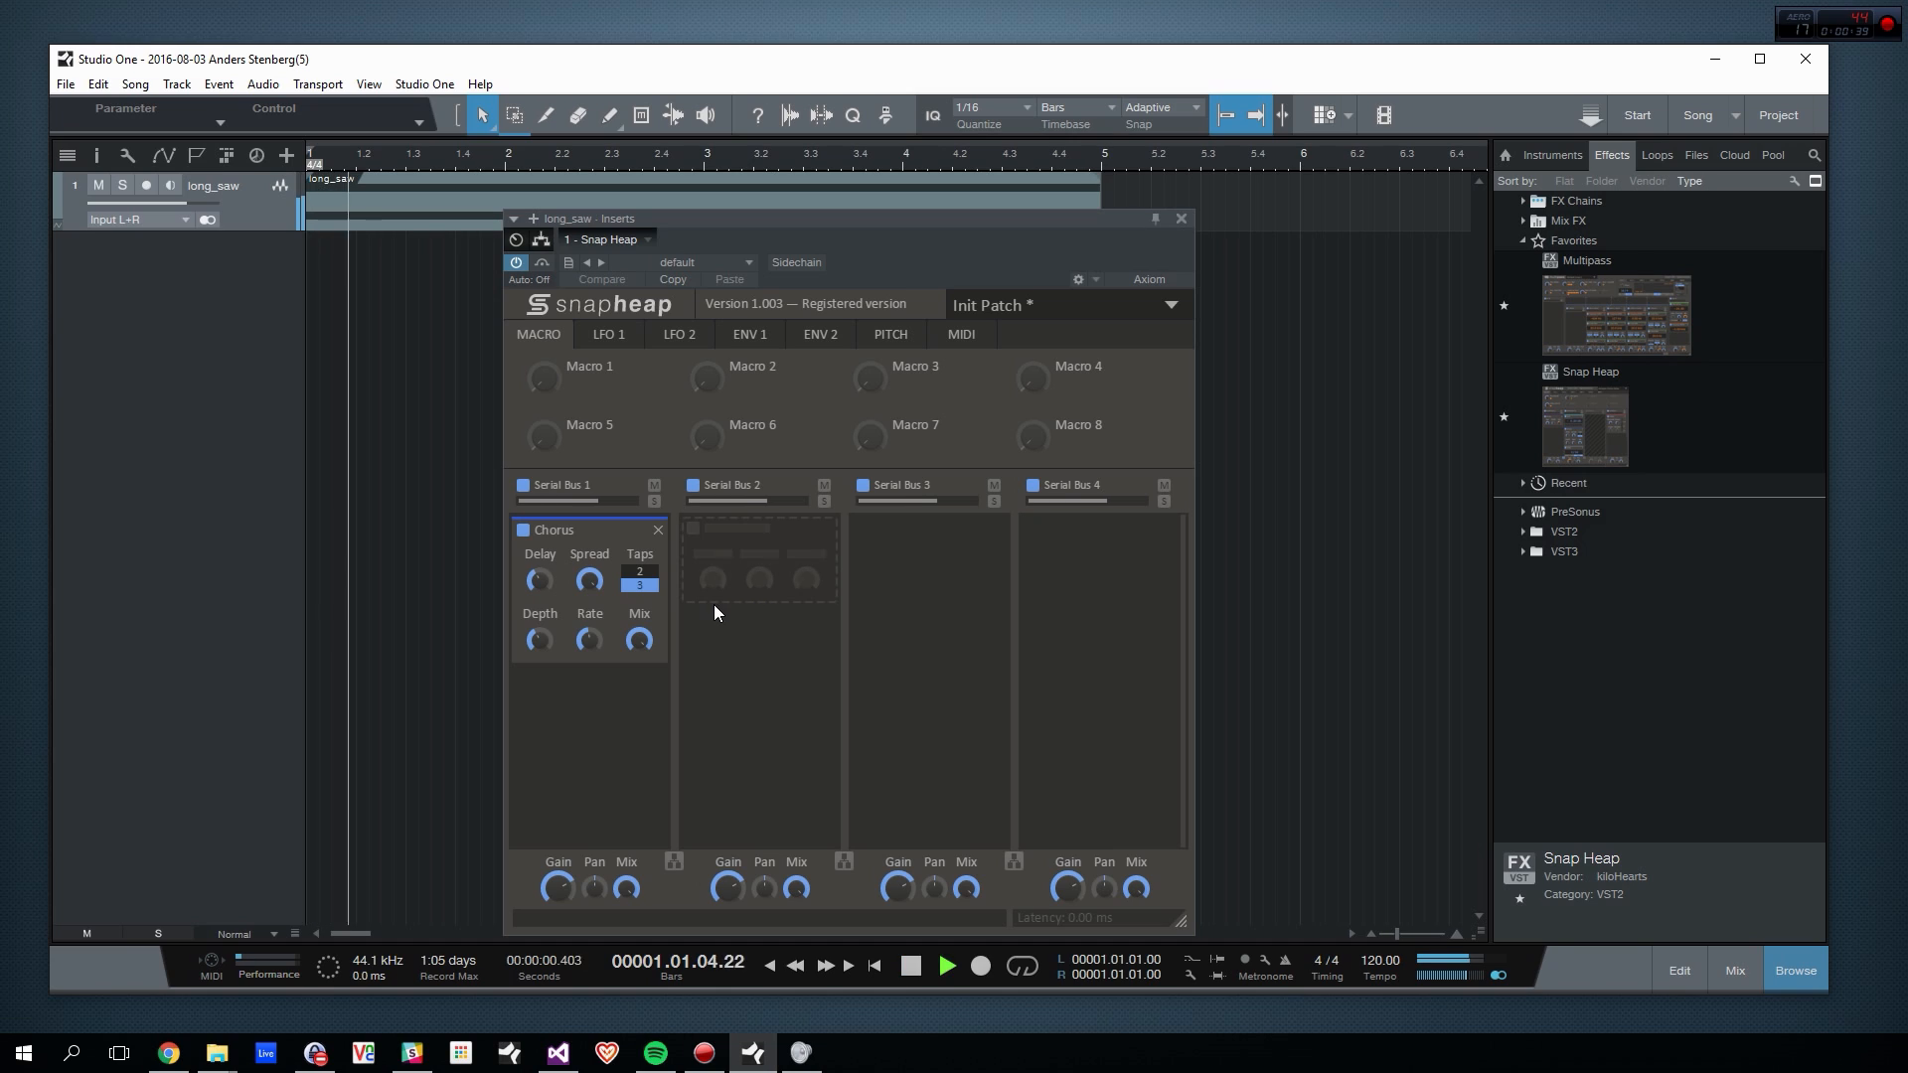
Step: Lower the Chorus mix to about half and set its depth to about 6.89 ms, playing the track to check
{"action": "key", "text": "space"}
{"action": "left_click_drag", "start_coordinate": [639, 641], "coordinate": [639, 710]}
{"action": "key", "text": "space"}
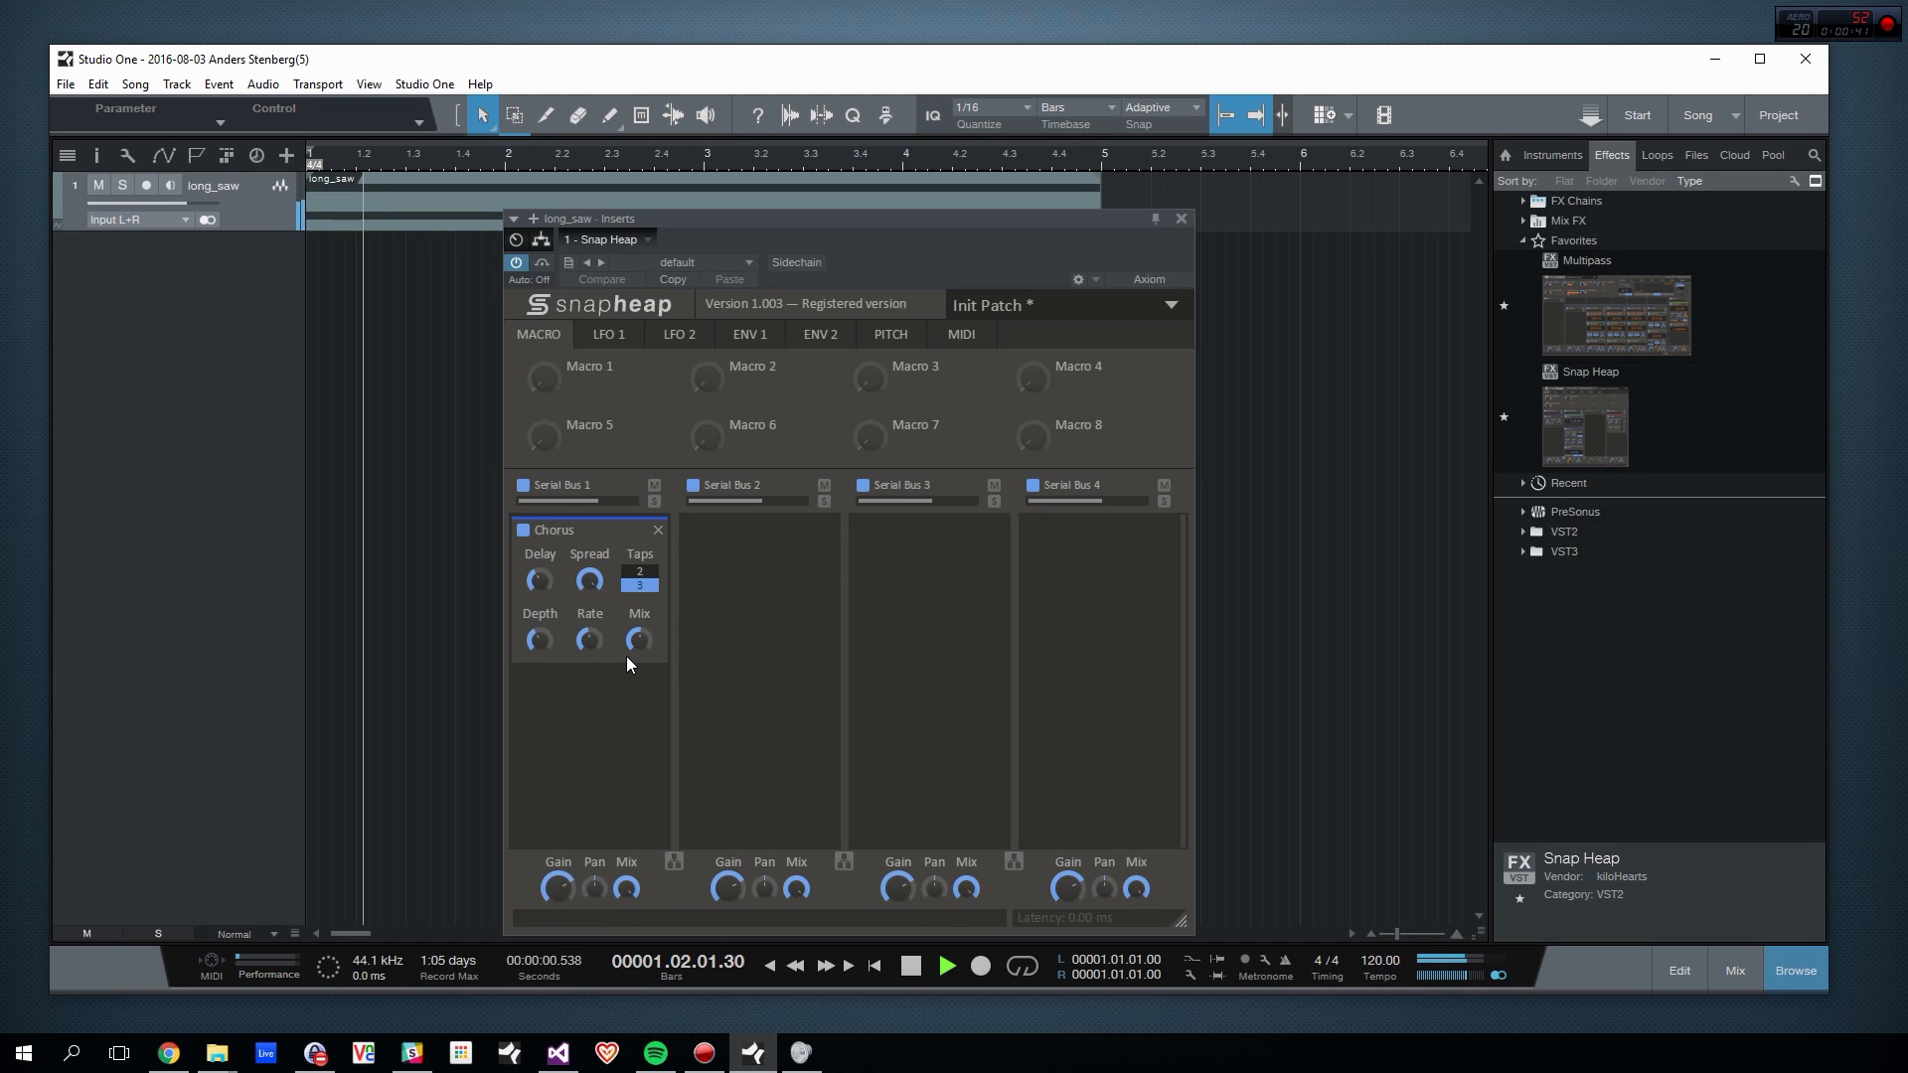
{"action": "key", "text": "space"}
{"action": "left_click_drag", "start_coordinate": [533, 644], "coordinate": [534, 625]}
{"action": "key", "text": "space"}
{"action": "key", "text": "space"}
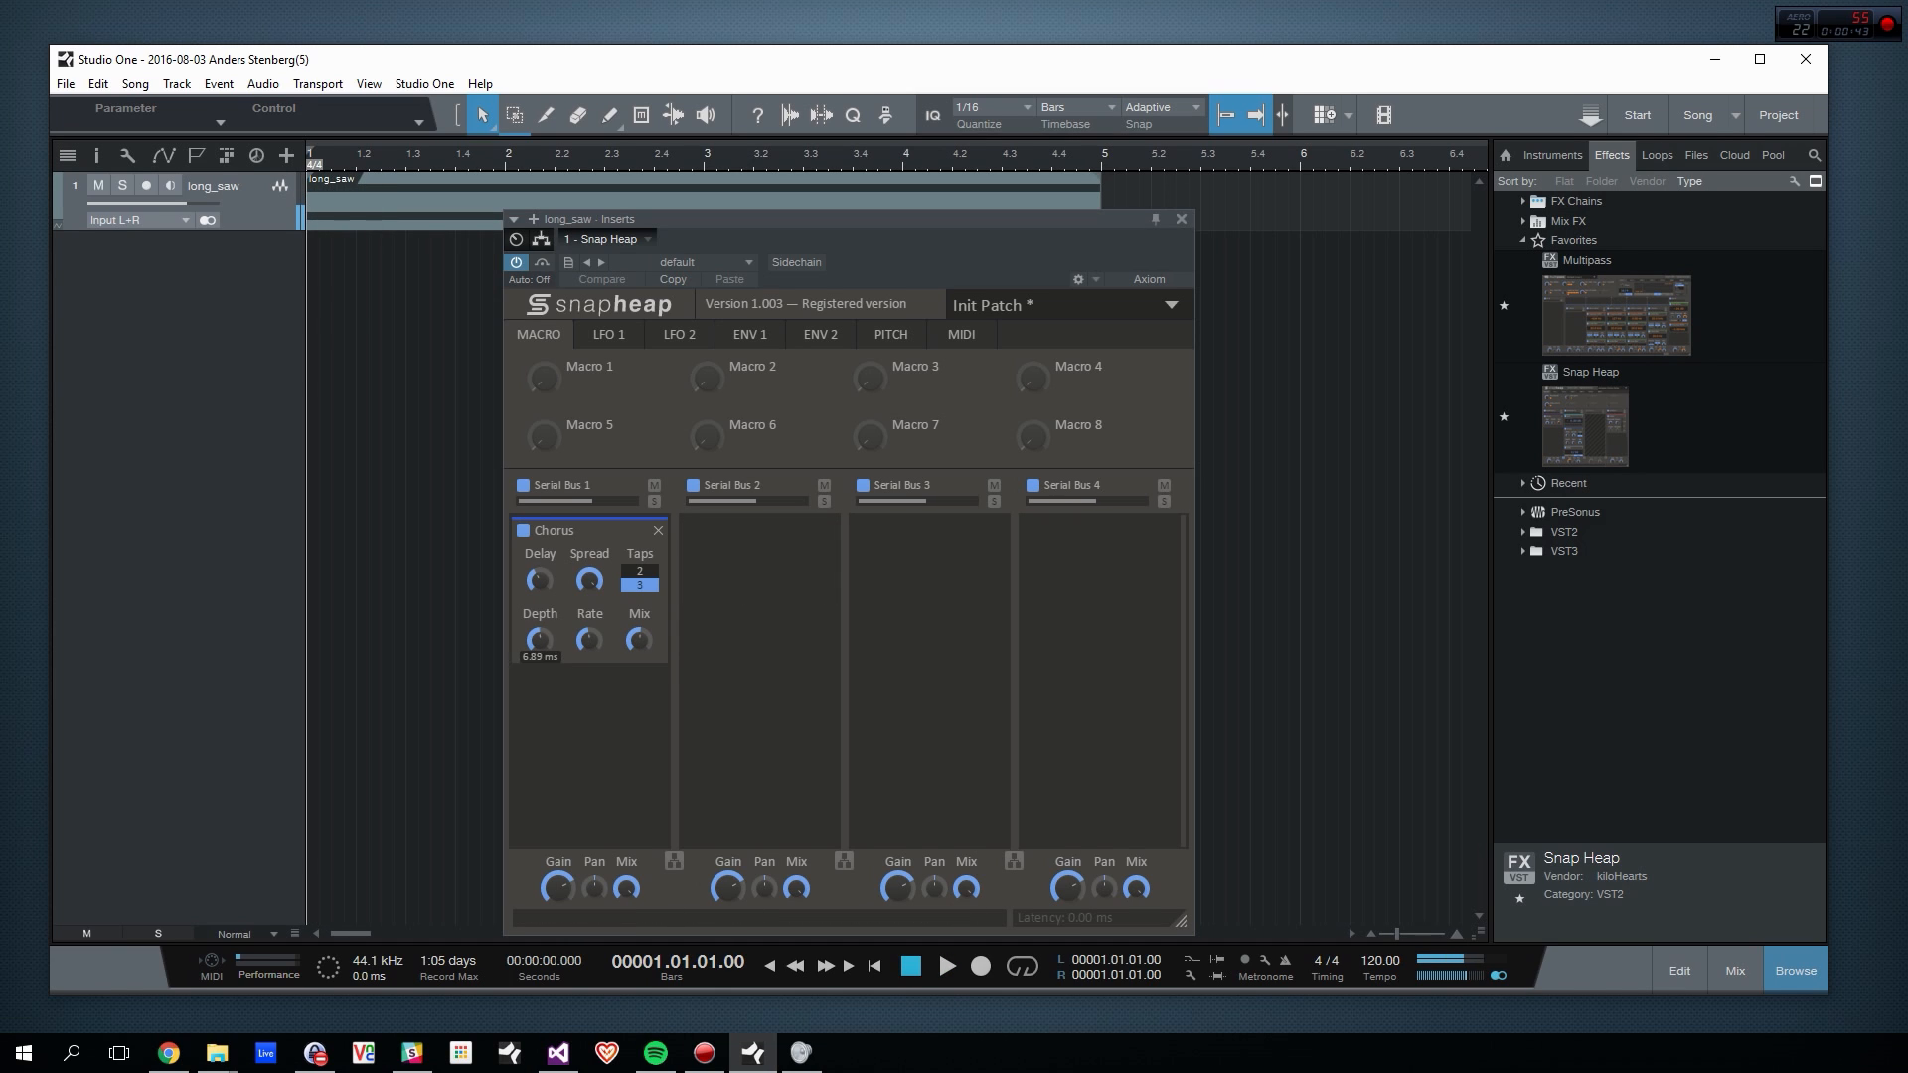
{"action": "key", "text": "space"}
{"action": "key", "text": "space"}
Step: Try a low-pass Filter with raised Q and cutoff in Serial Bus 2 during playback, and remove it
{"action": "mouse_move", "coordinate": [595, 359]}
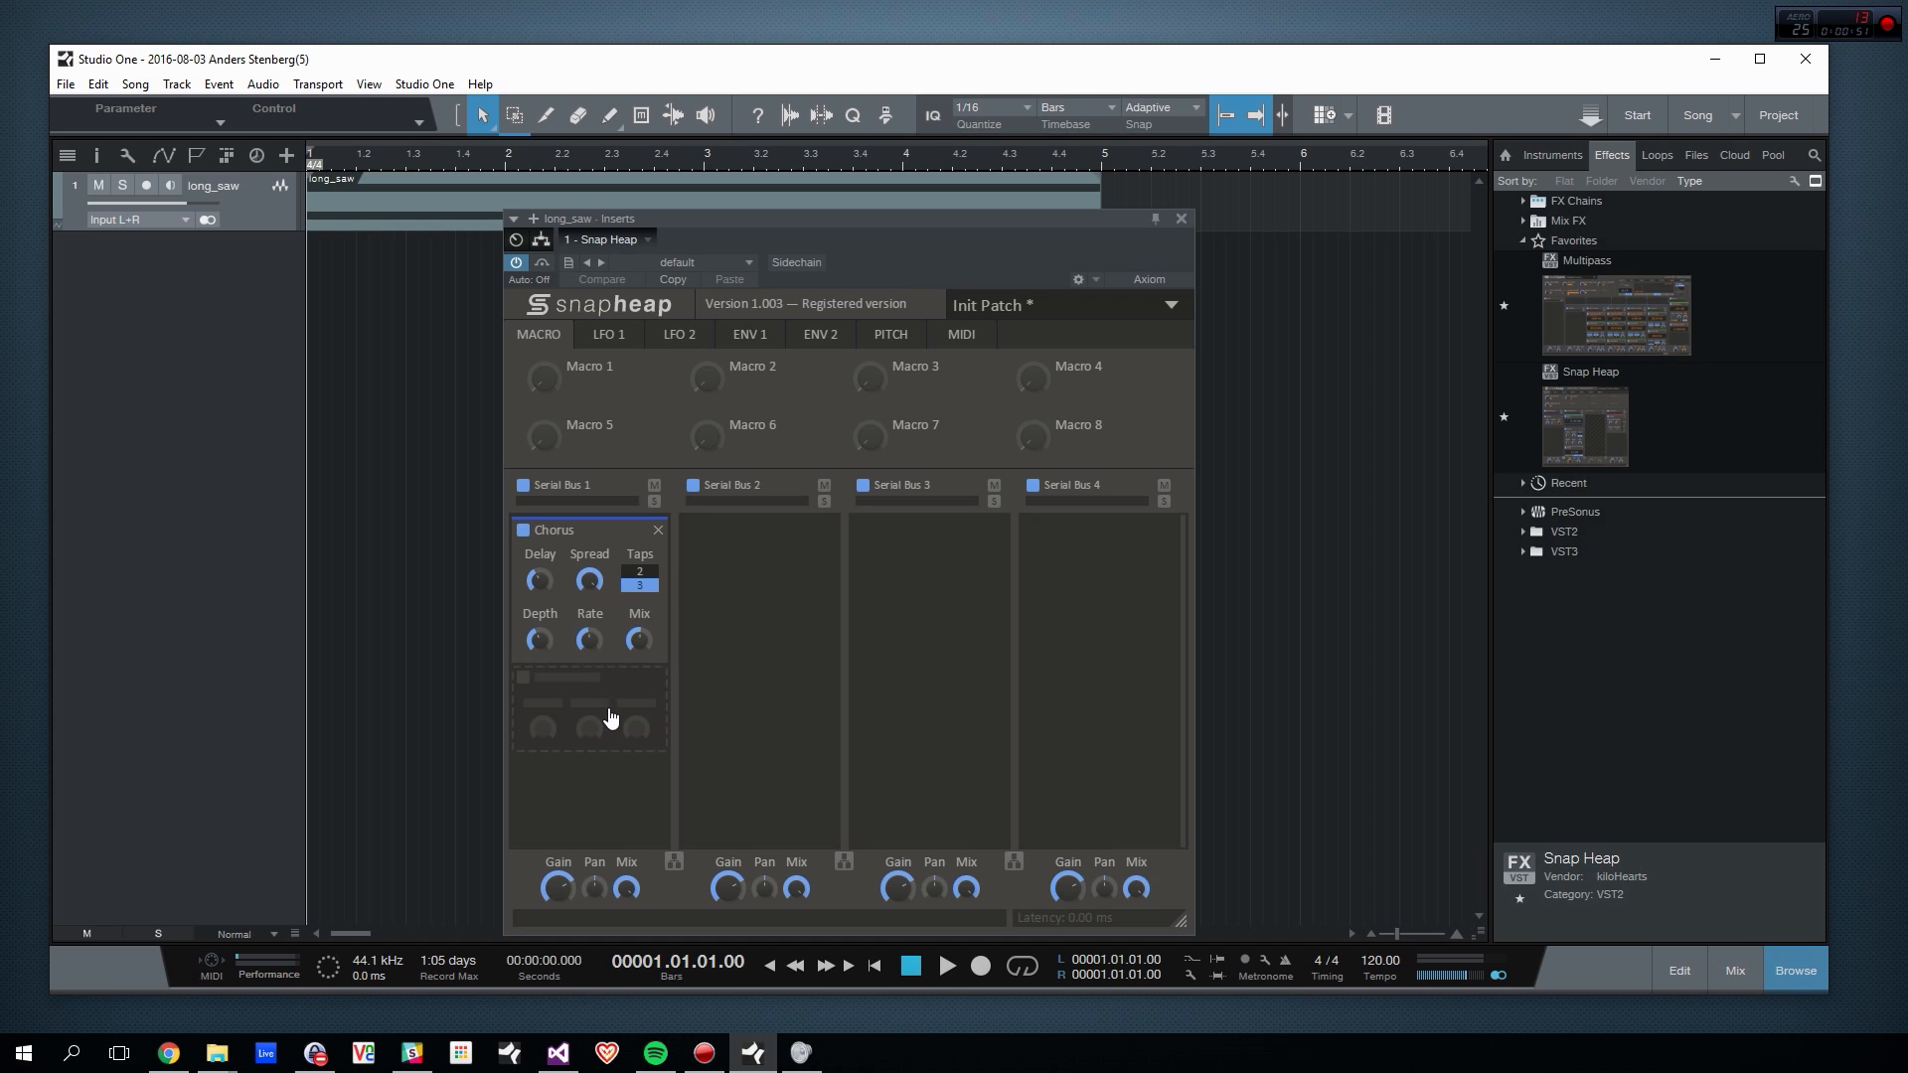
{"action": "left_click", "coordinate": [784, 556]}
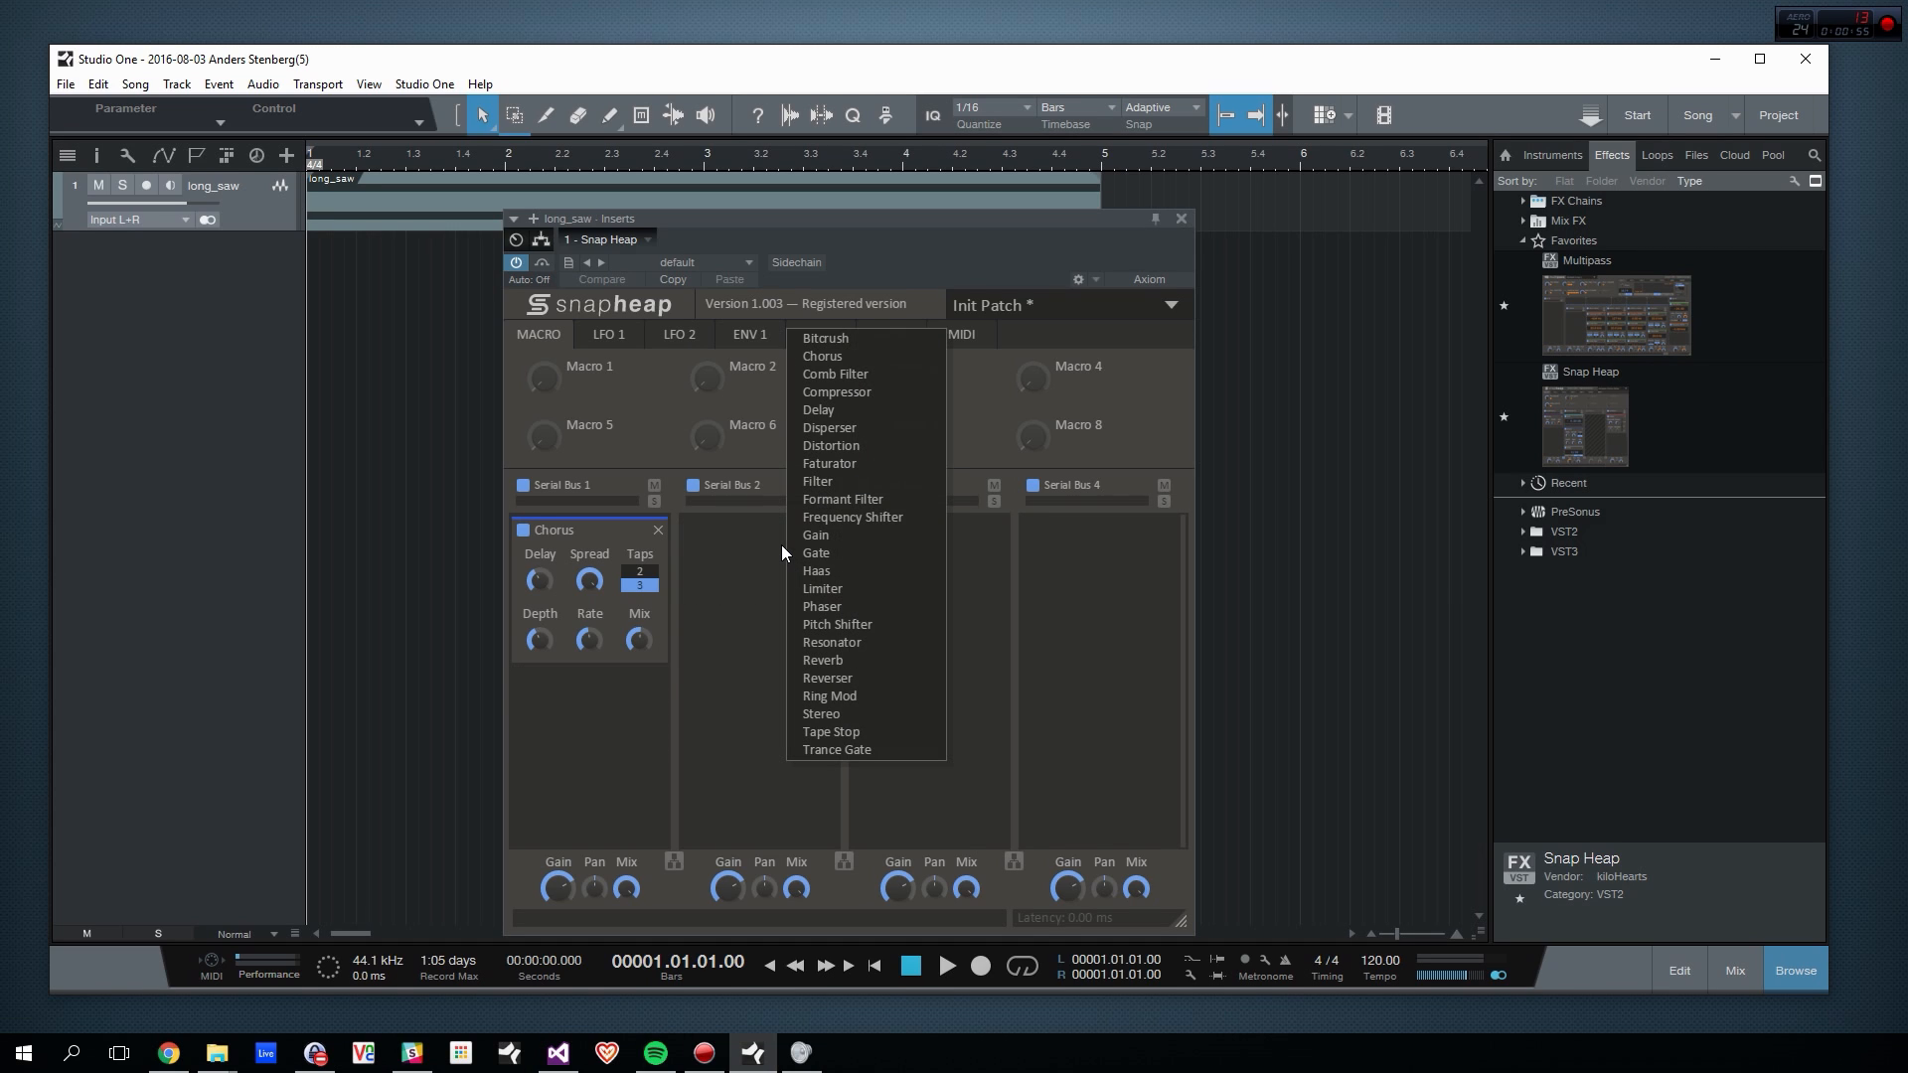
{"action": "left_click", "coordinate": [817, 482]}
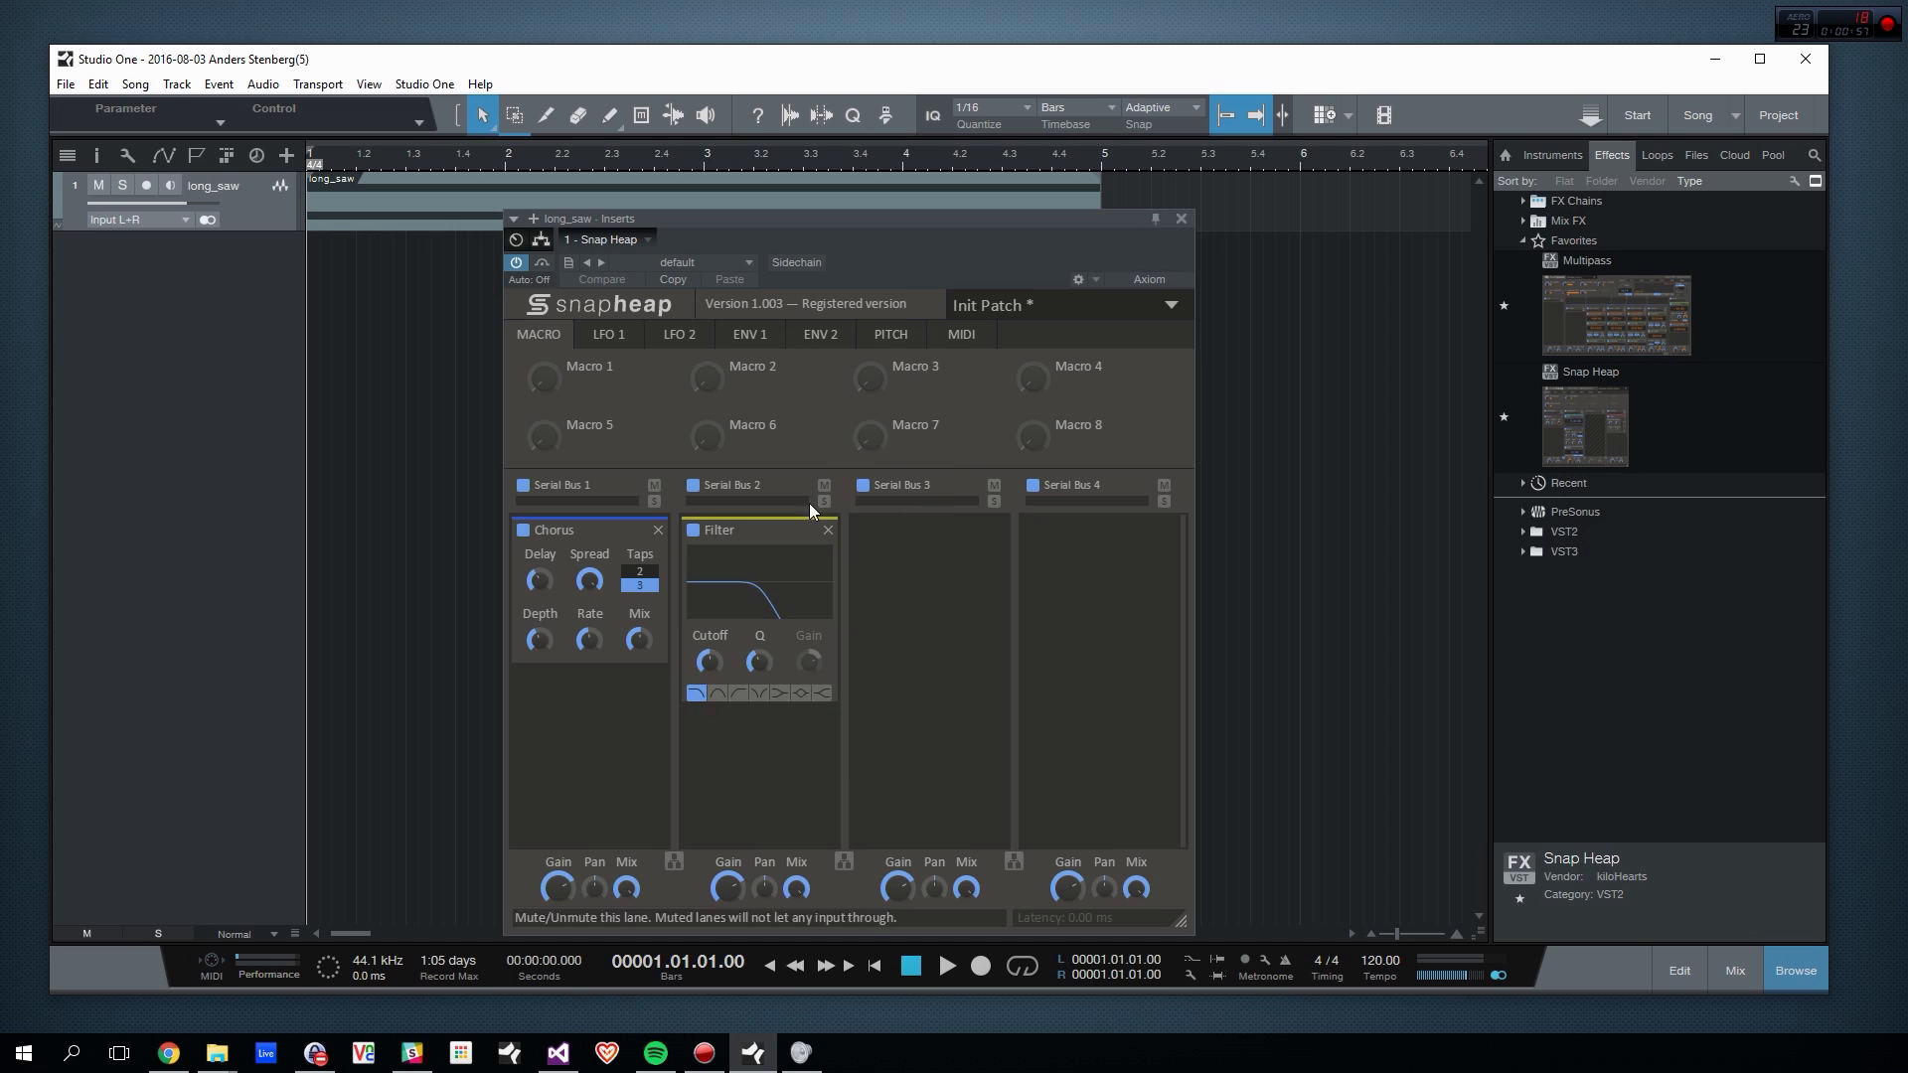
{"action": "left_click_drag", "start_coordinate": [758, 656], "coordinate": [758, 577]}
{"action": "key", "text": "space"}
{"action": "mouse_move", "coordinate": [710, 659]}
{"action": "left_mouse_down"}
{"action": "mouse_move", "coordinate": [710, 604]}
{"action": "mouse_move", "coordinate": [715, 664]}
{"action": "left_mouse_up"}
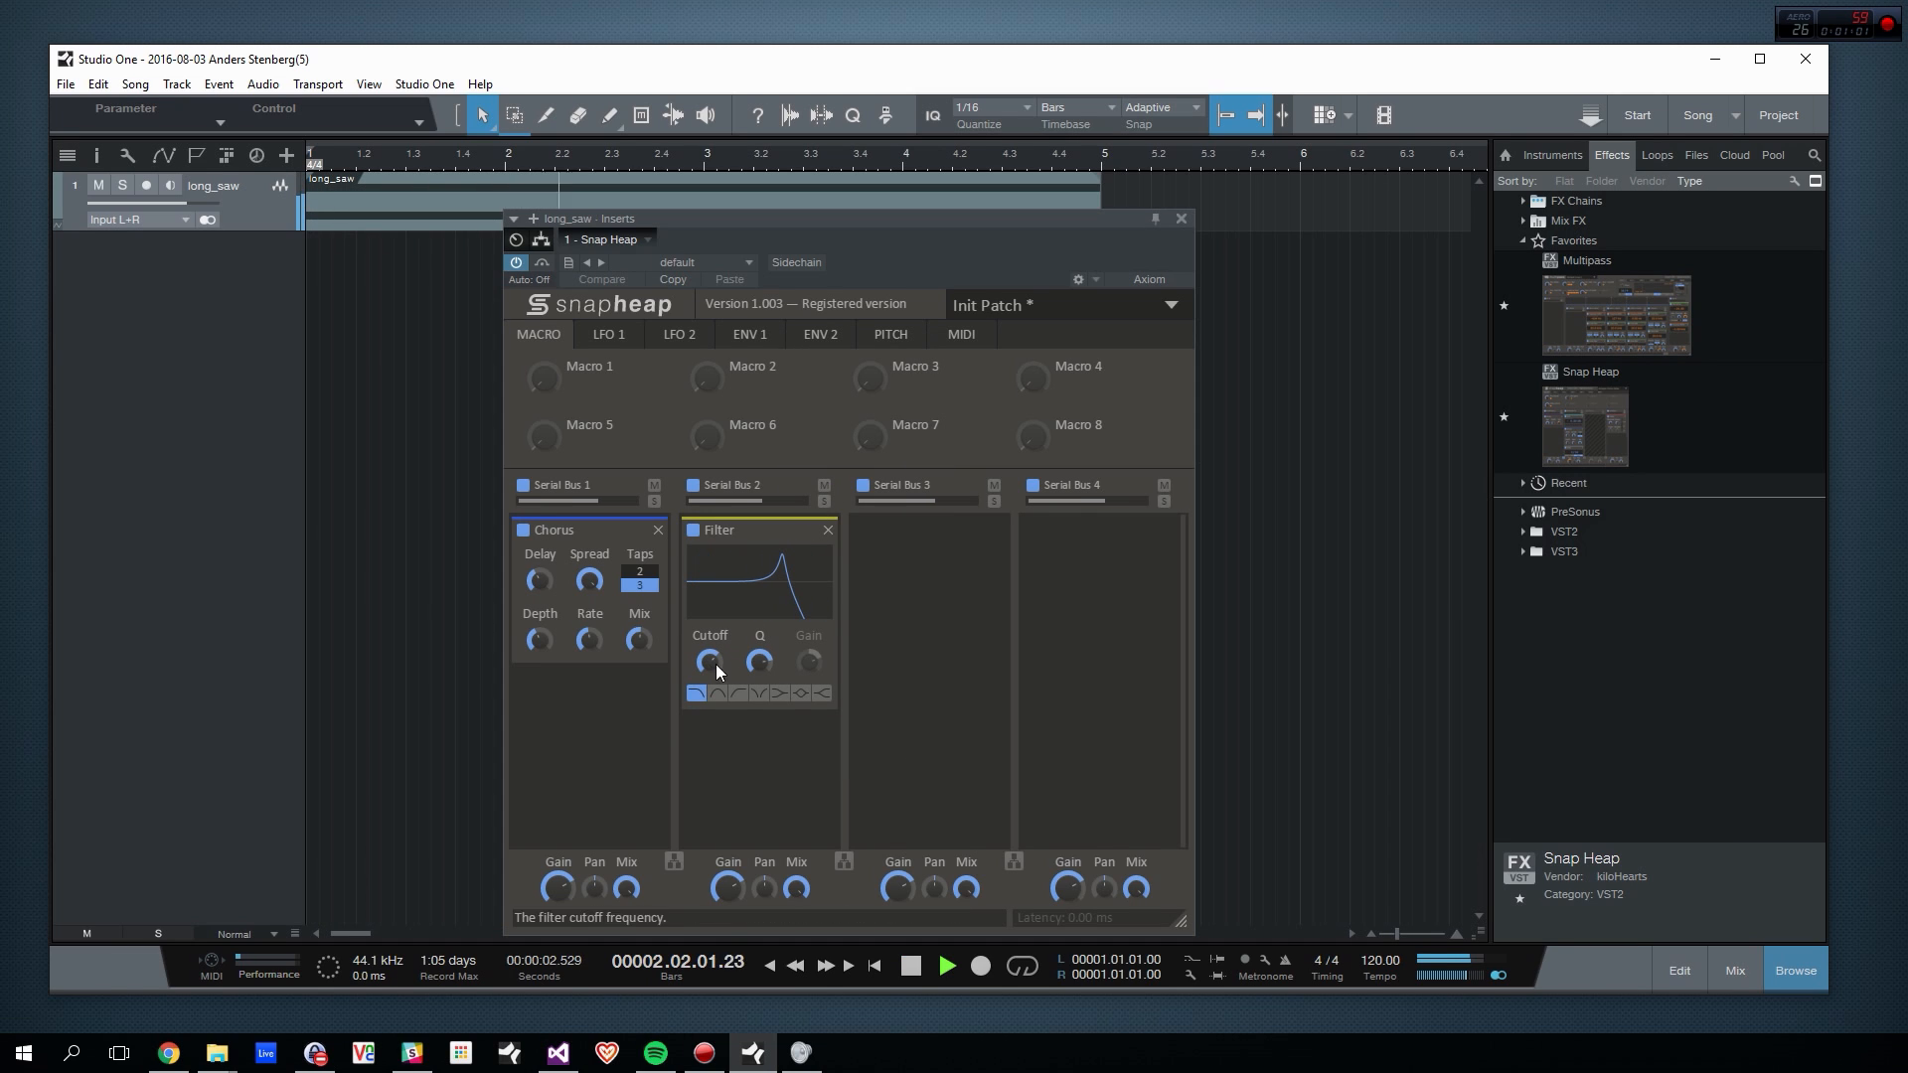
{"action": "key", "text": "space"}
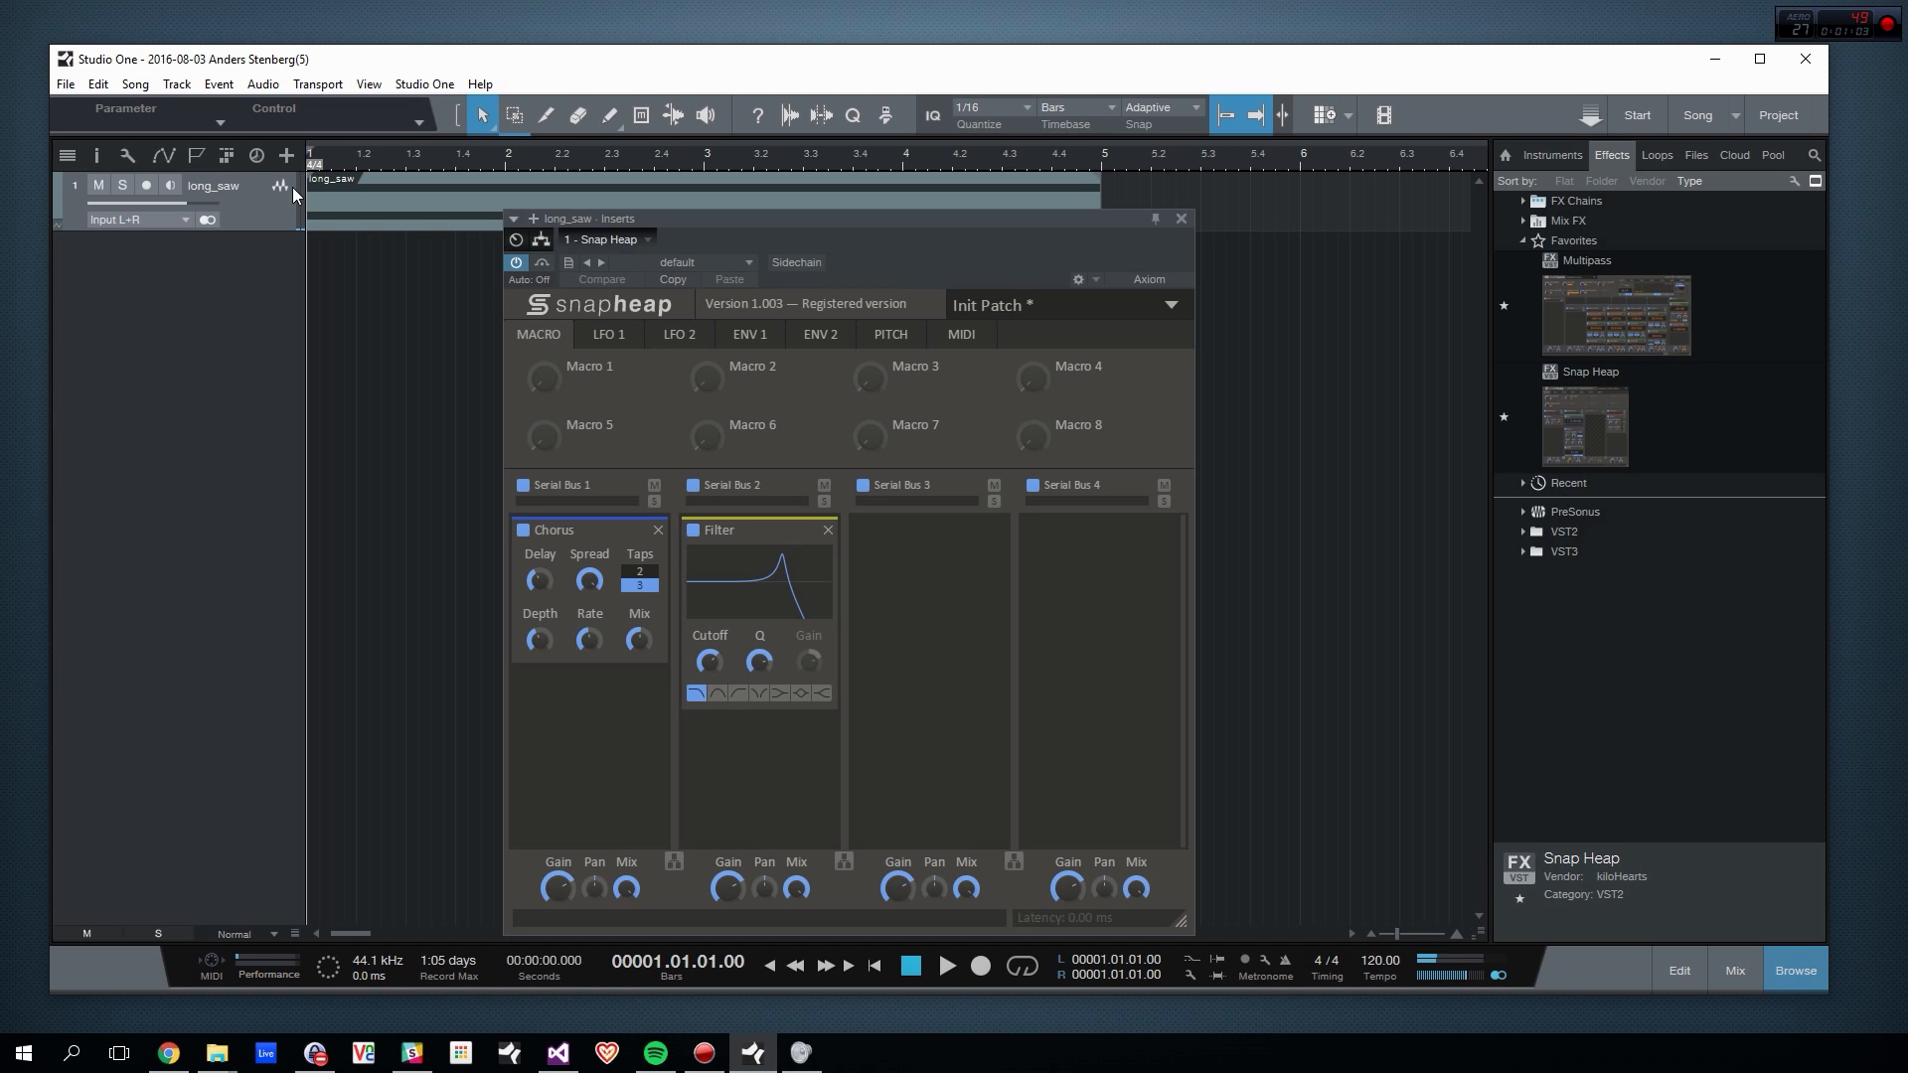
{"action": "mouse_move", "coordinate": [787, 375]}
{"action": "left_click", "coordinate": [830, 539]}
Step: Add a Frequency Shifter to Serial Bus 2 and audition different shift amounts during playback
{"action": "left_click", "coordinate": [762, 546]}
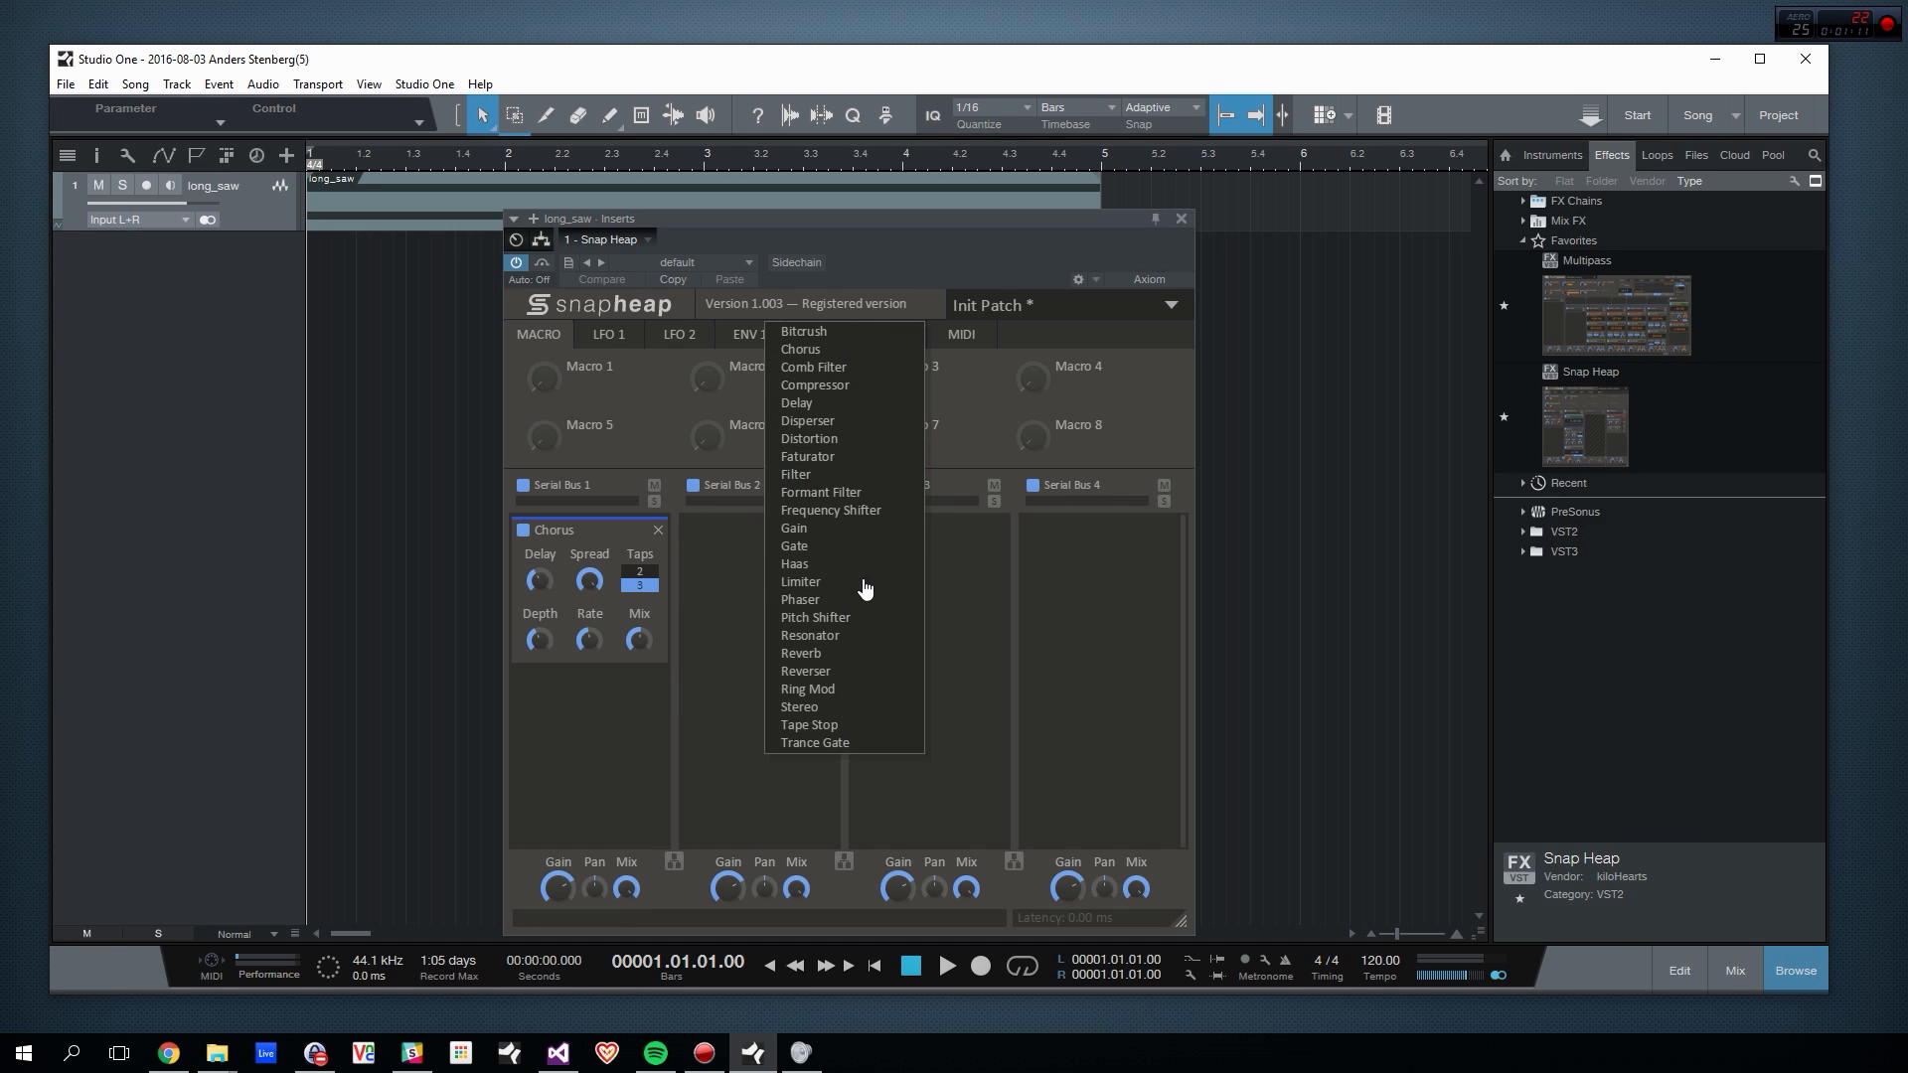
{"action": "left_click", "coordinate": [854, 510]}
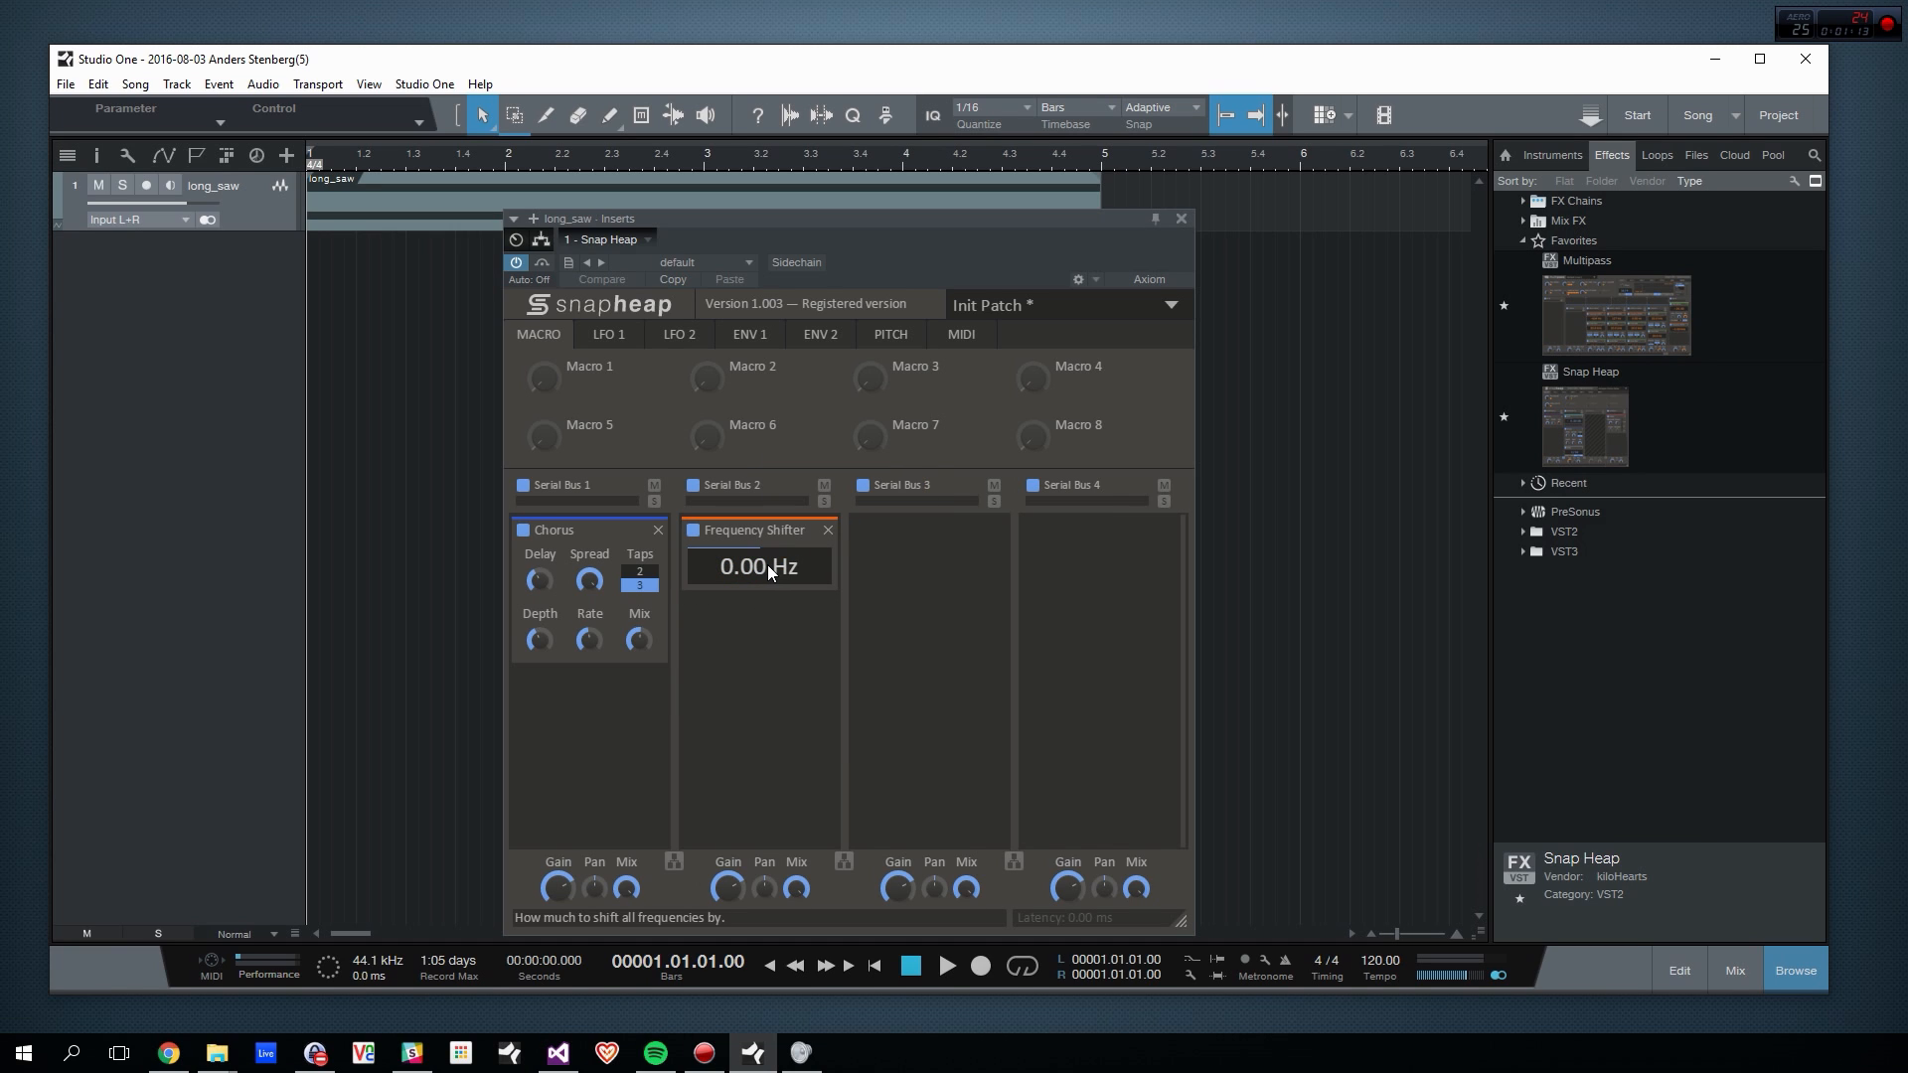
{"action": "key", "text": "space"}
{"action": "left_click_drag", "start_coordinate": [754, 567], "coordinate": [768, 516]}
{"action": "key", "text": "space"}
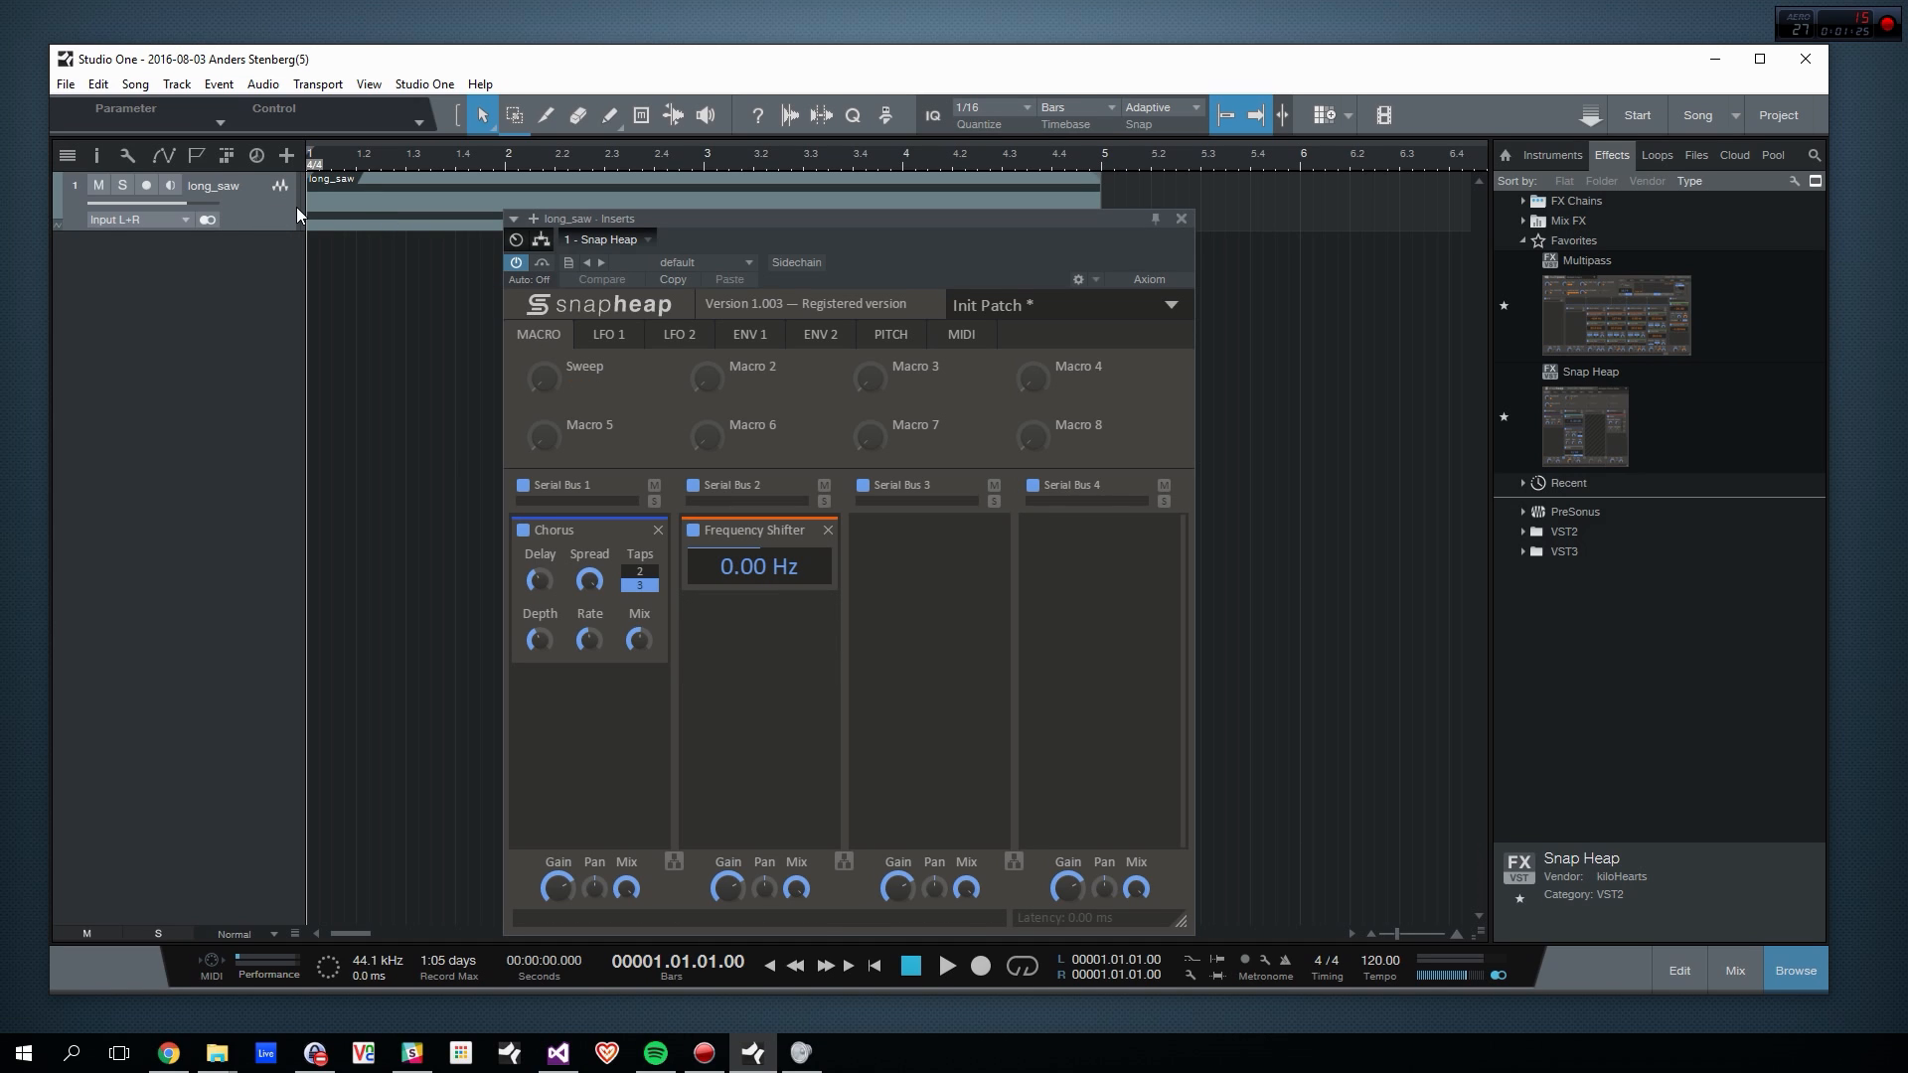
Step: Show automation on the long_saw track and add Snap Heap's Sweep macro as an automation parameter
{"action": "key", "text": "a"}
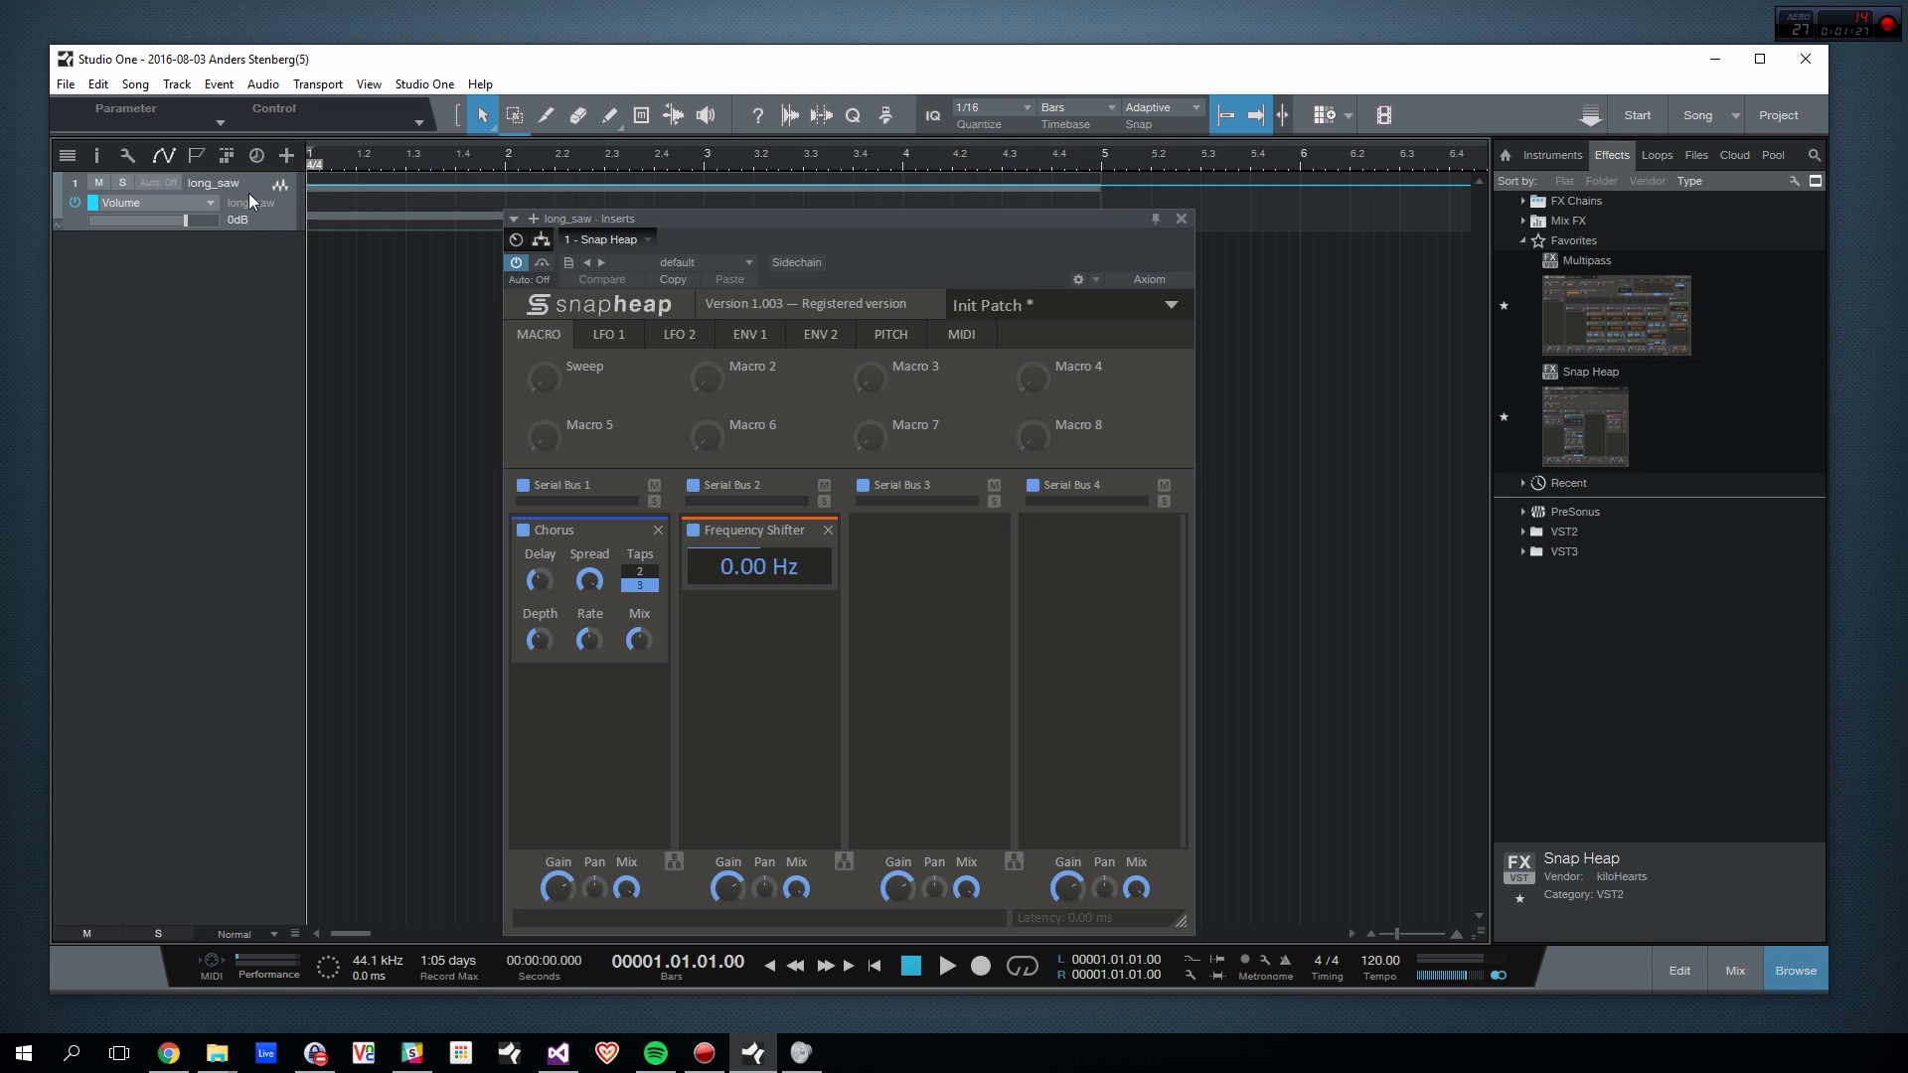
{"action": "left_click", "coordinate": [213, 203]}
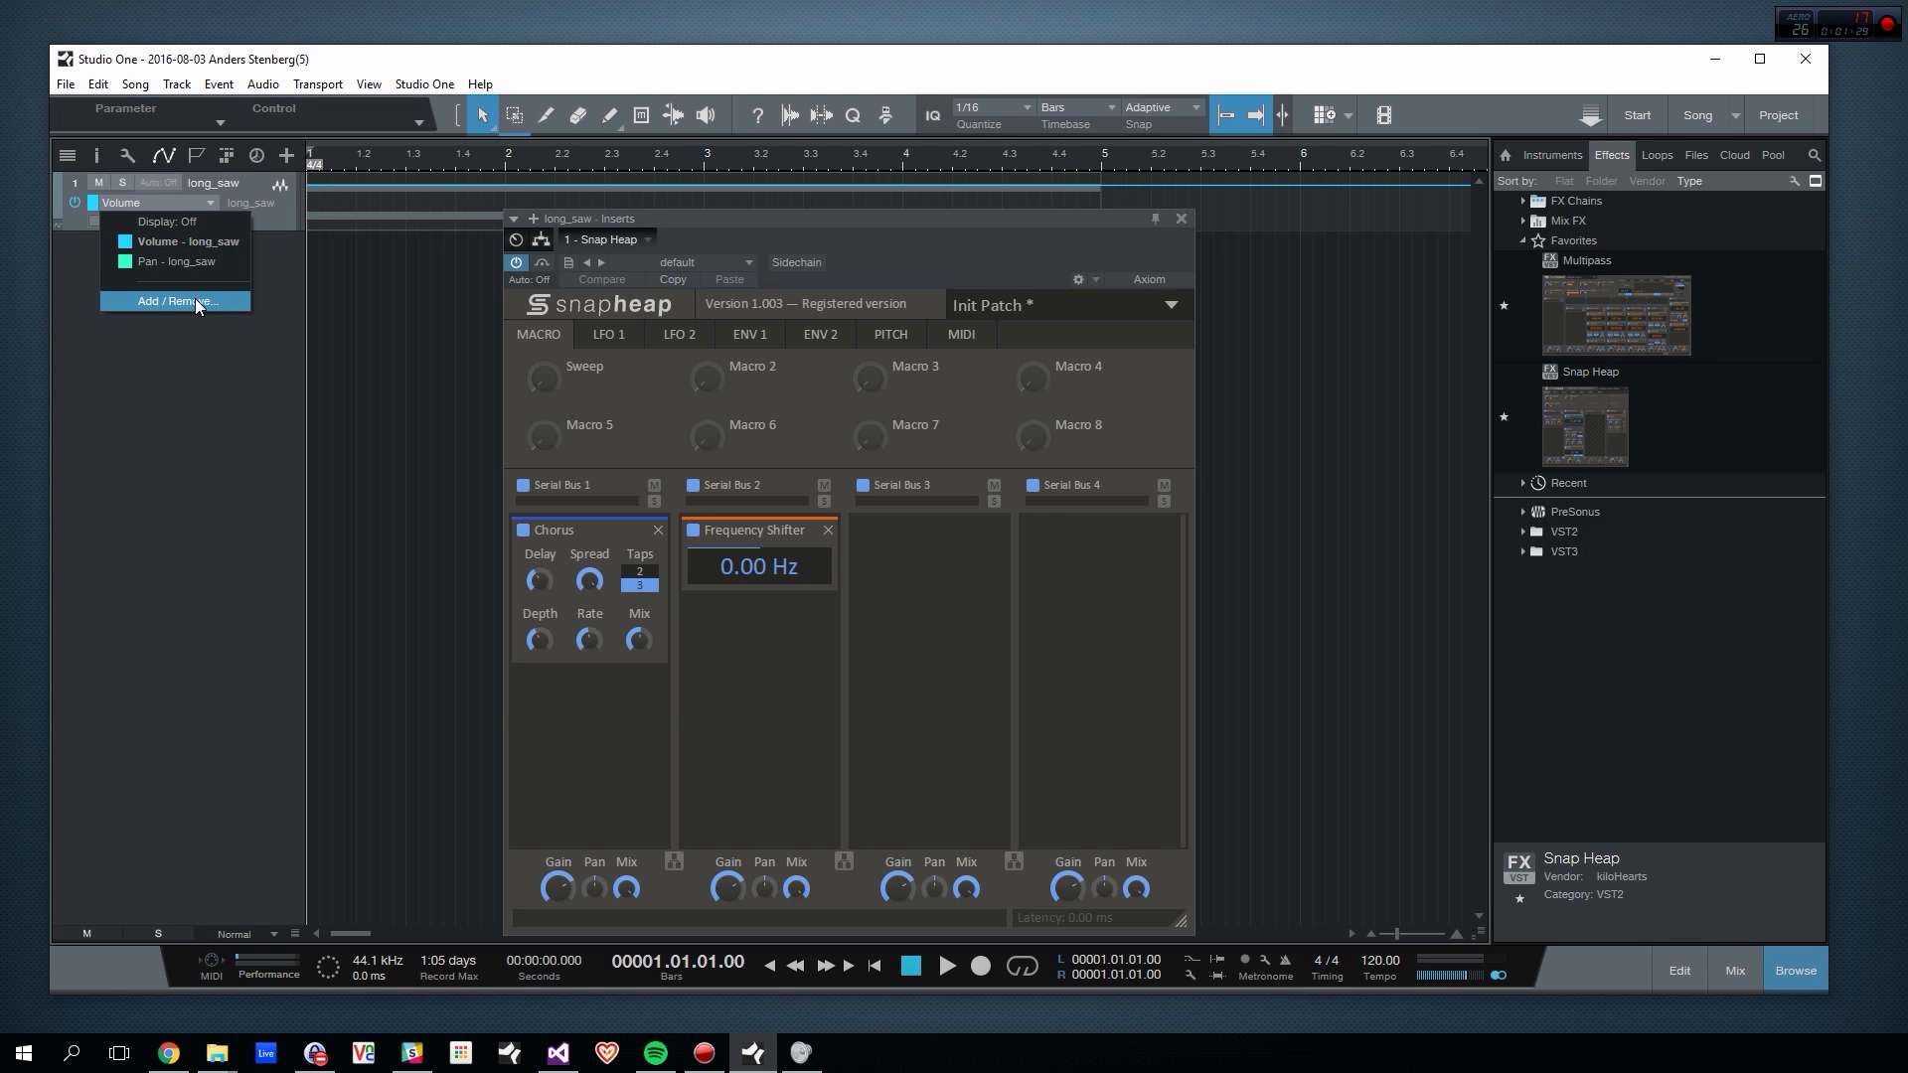
{"action": "left_click", "coordinate": [195, 298]}
{"action": "left_click", "coordinate": [848, 396]}
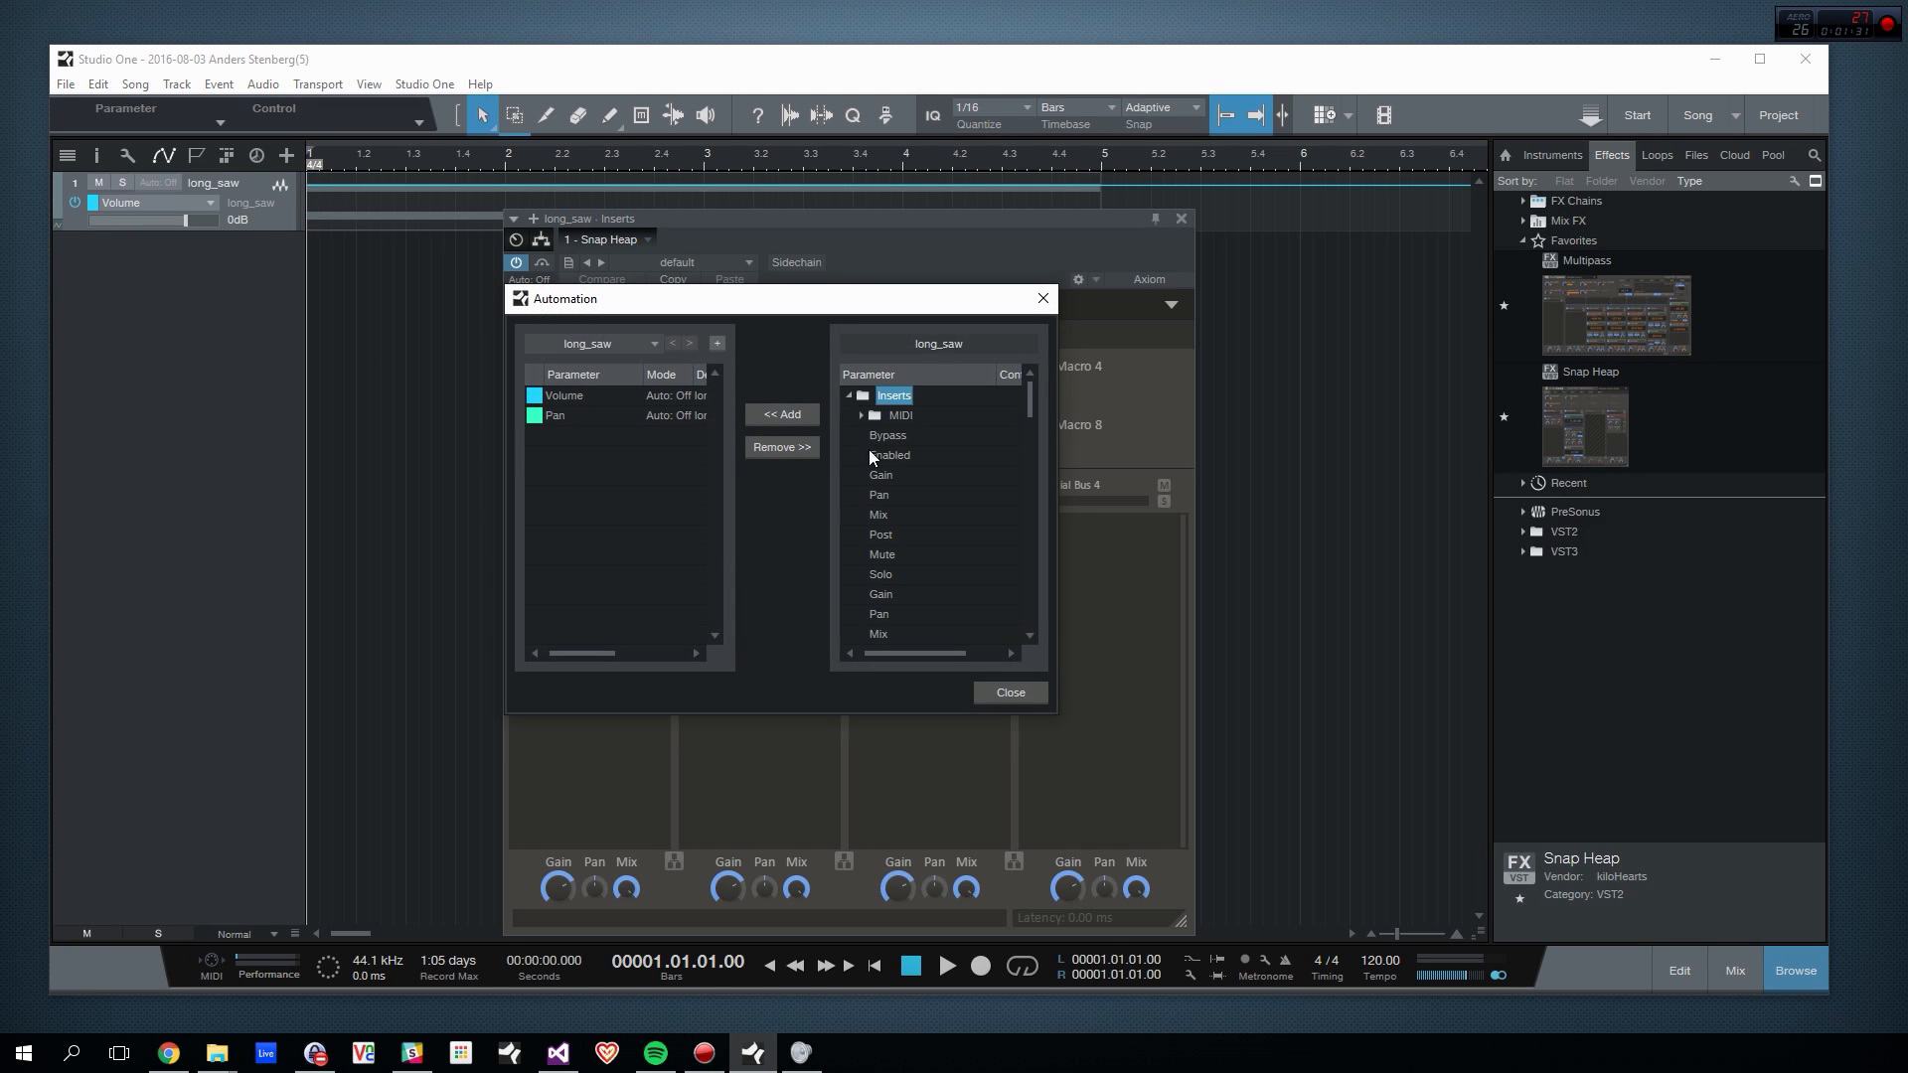
{"action": "scroll", "coordinate": [870, 497], "scroll_direction": "down", "scroll_amount": 3}
{"action": "double_click", "coordinate": [891, 479]}
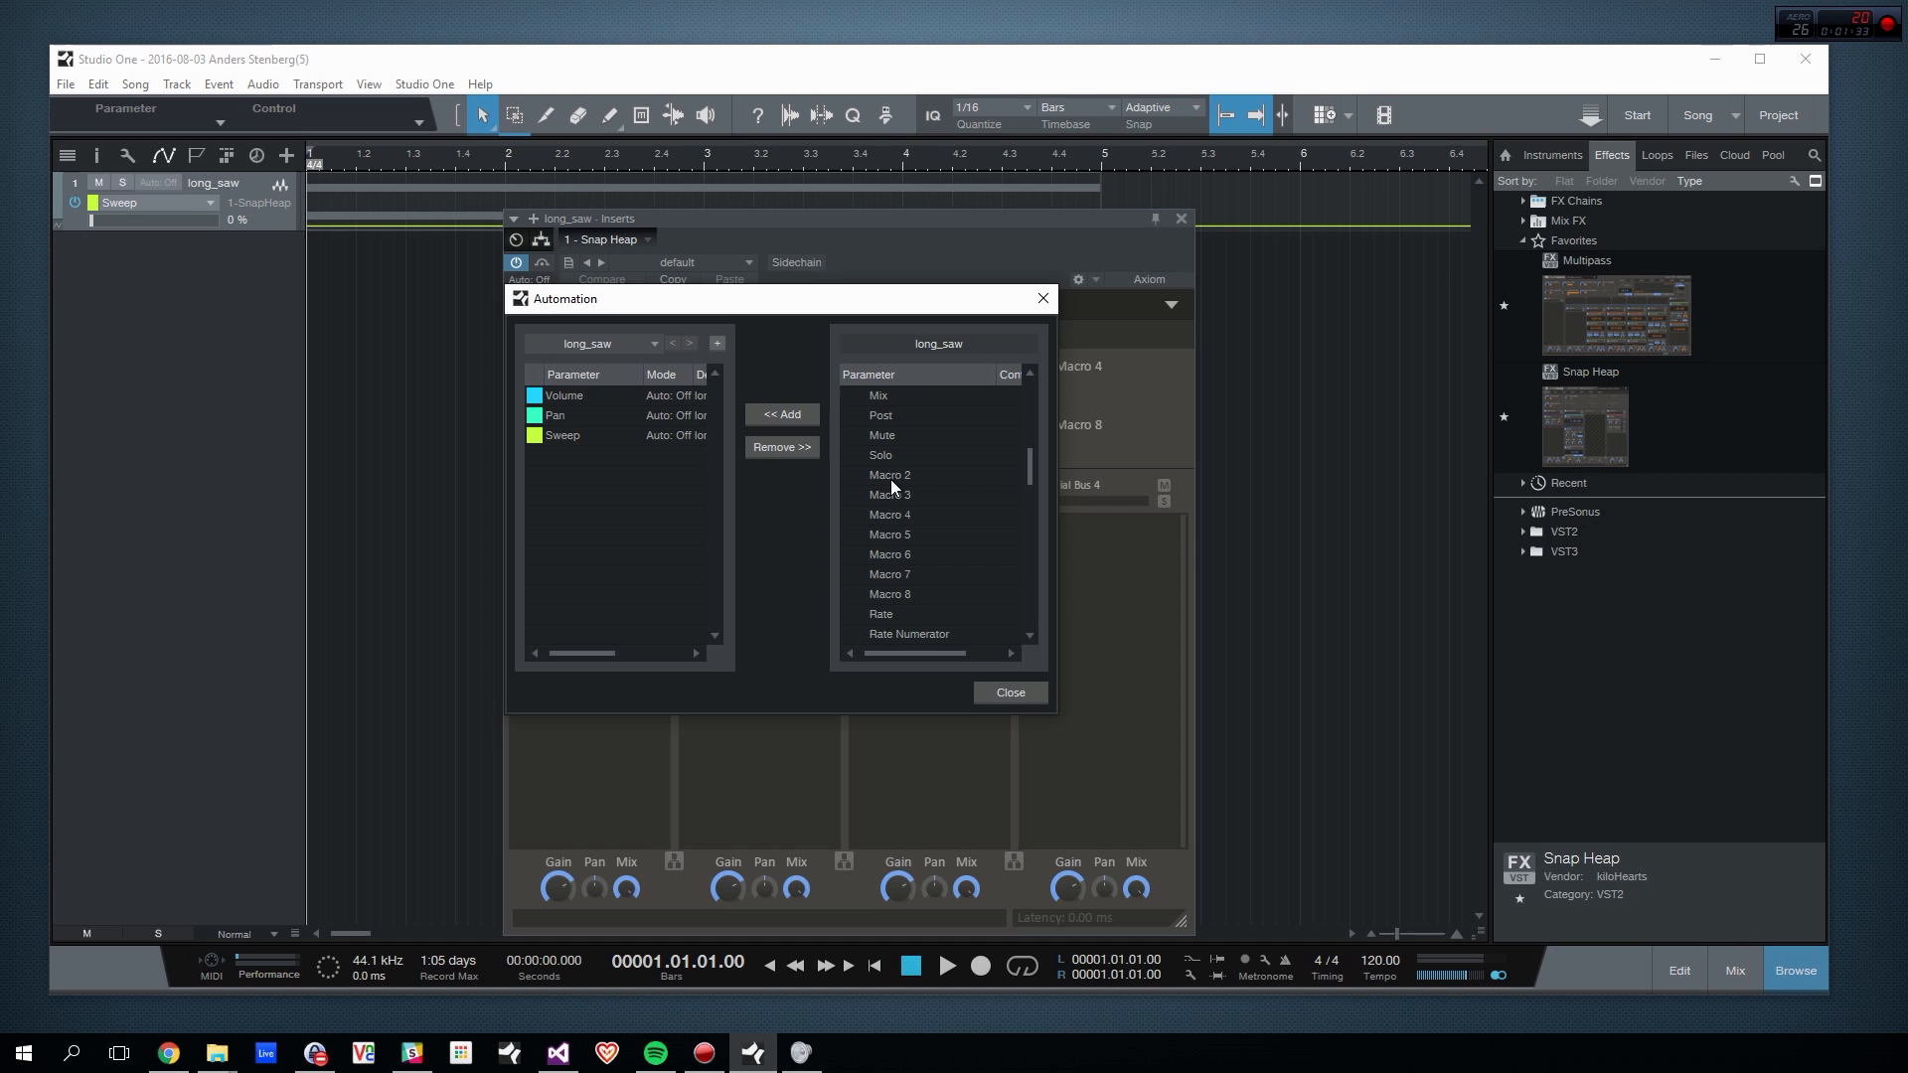
{"action": "left_click", "coordinate": [1010, 693]}
Step: Draw a Sweep automation ramp rising from 0% at the clip's start to the maximum at bar 5, and play it
{"action": "left_click_drag", "start_coordinate": [562, 218], "coordinate": [622, 270]}
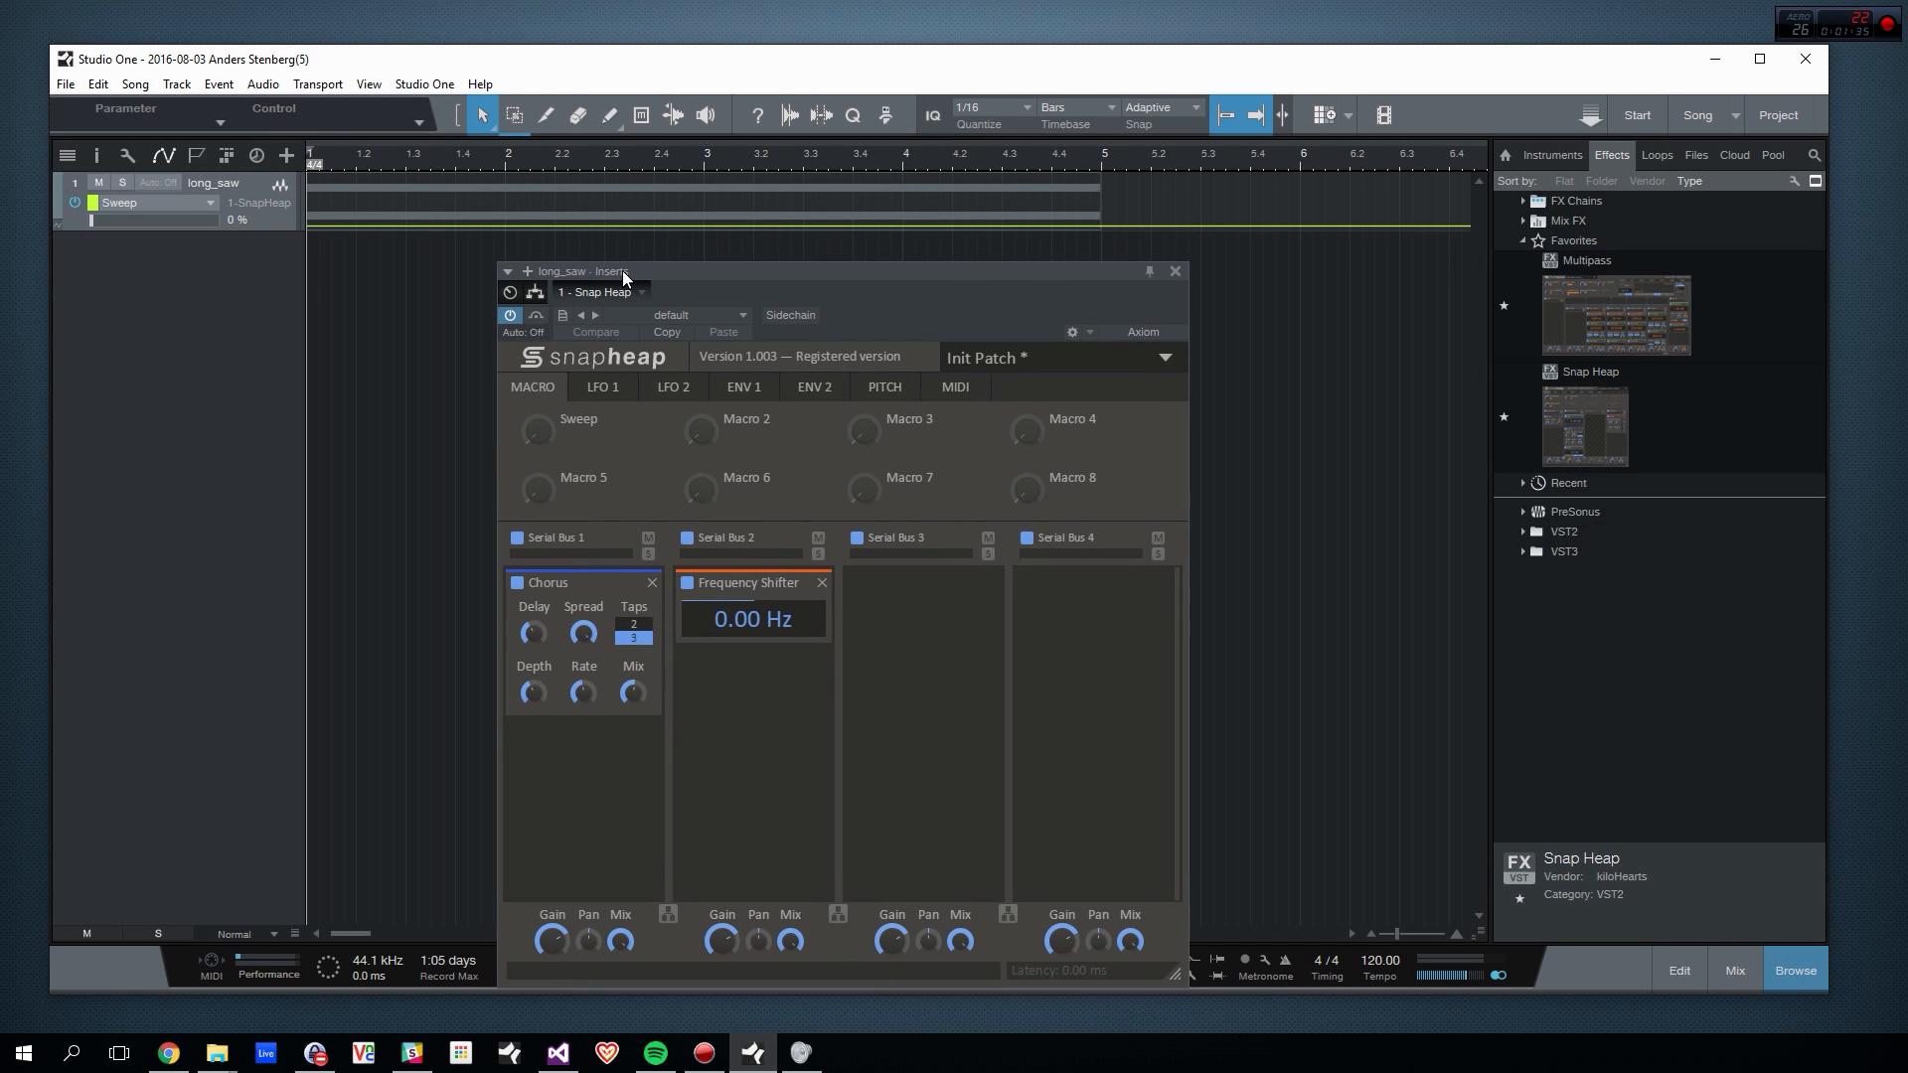
{"action": "left_click", "coordinate": [354, 228]}
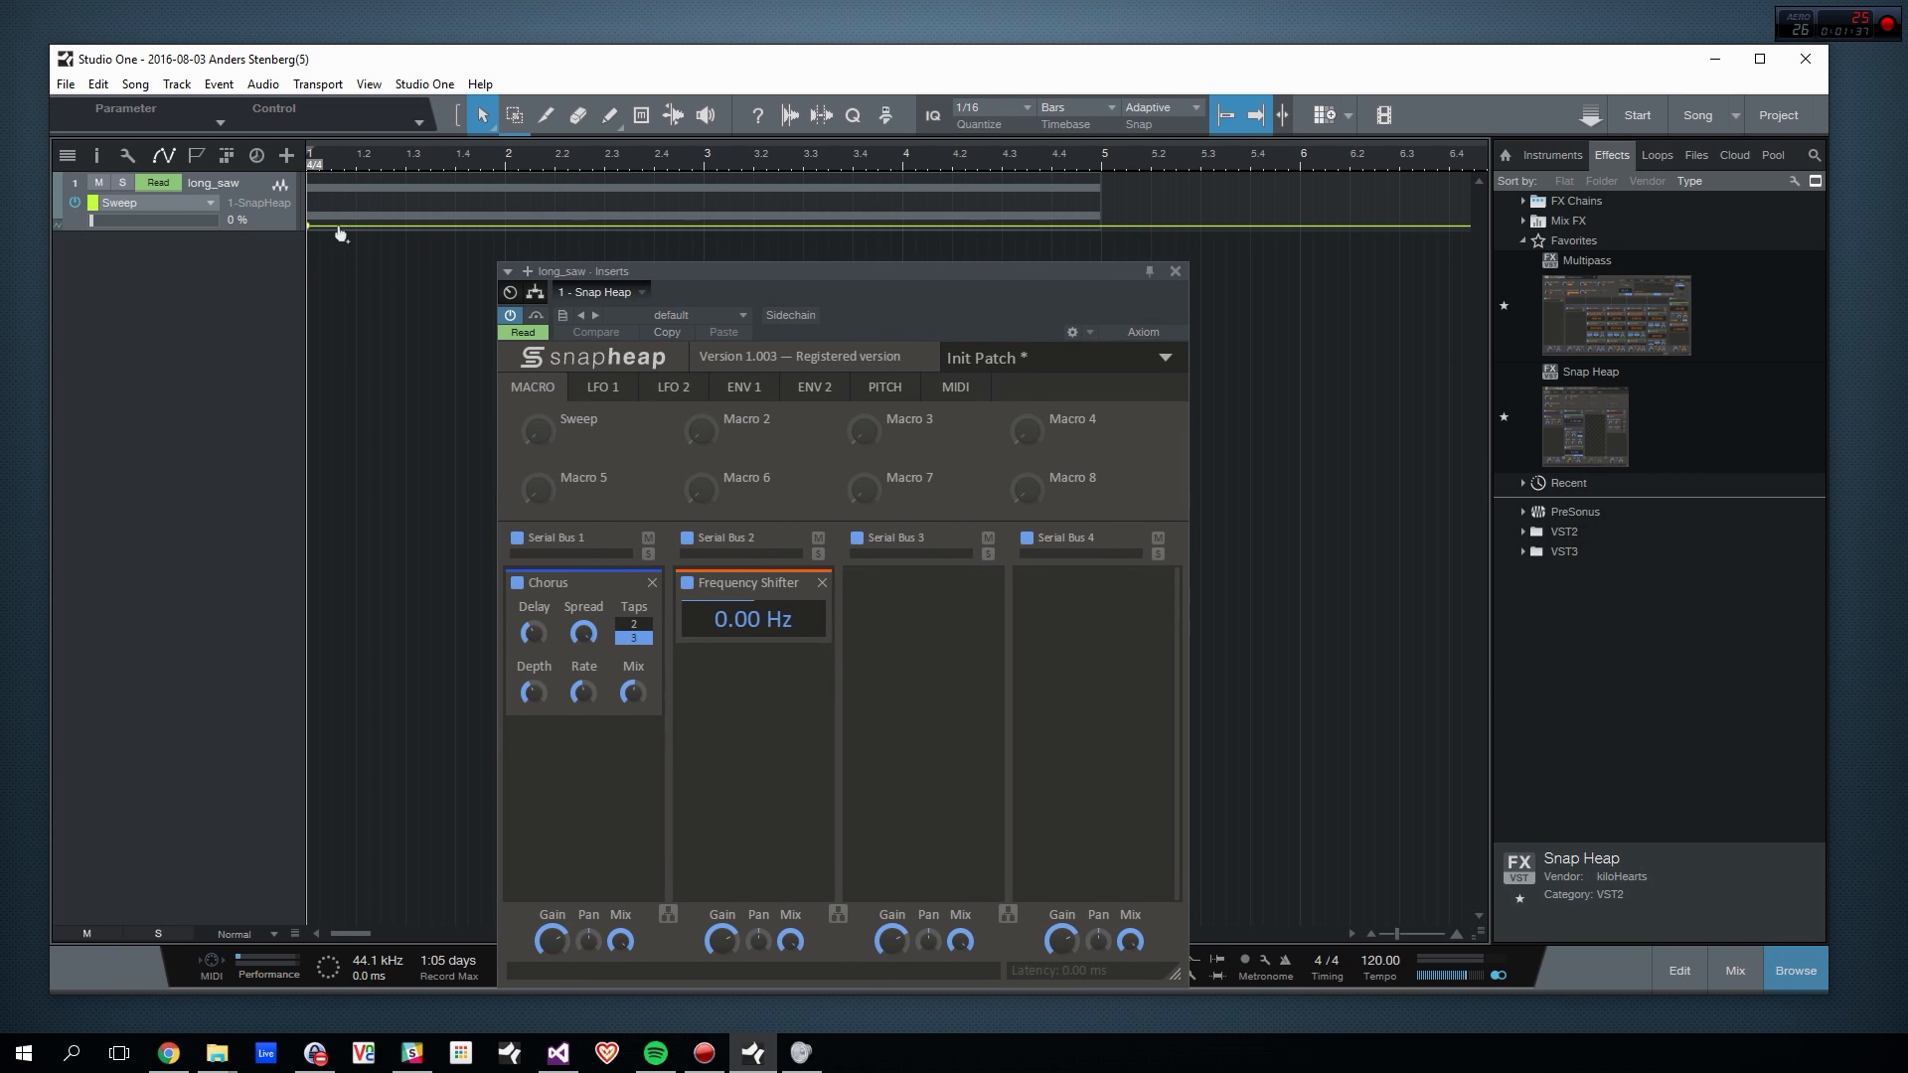
{"action": "left_click_drag", "start_coordinate": [338, 228], "coordinate": [1111, 162]}
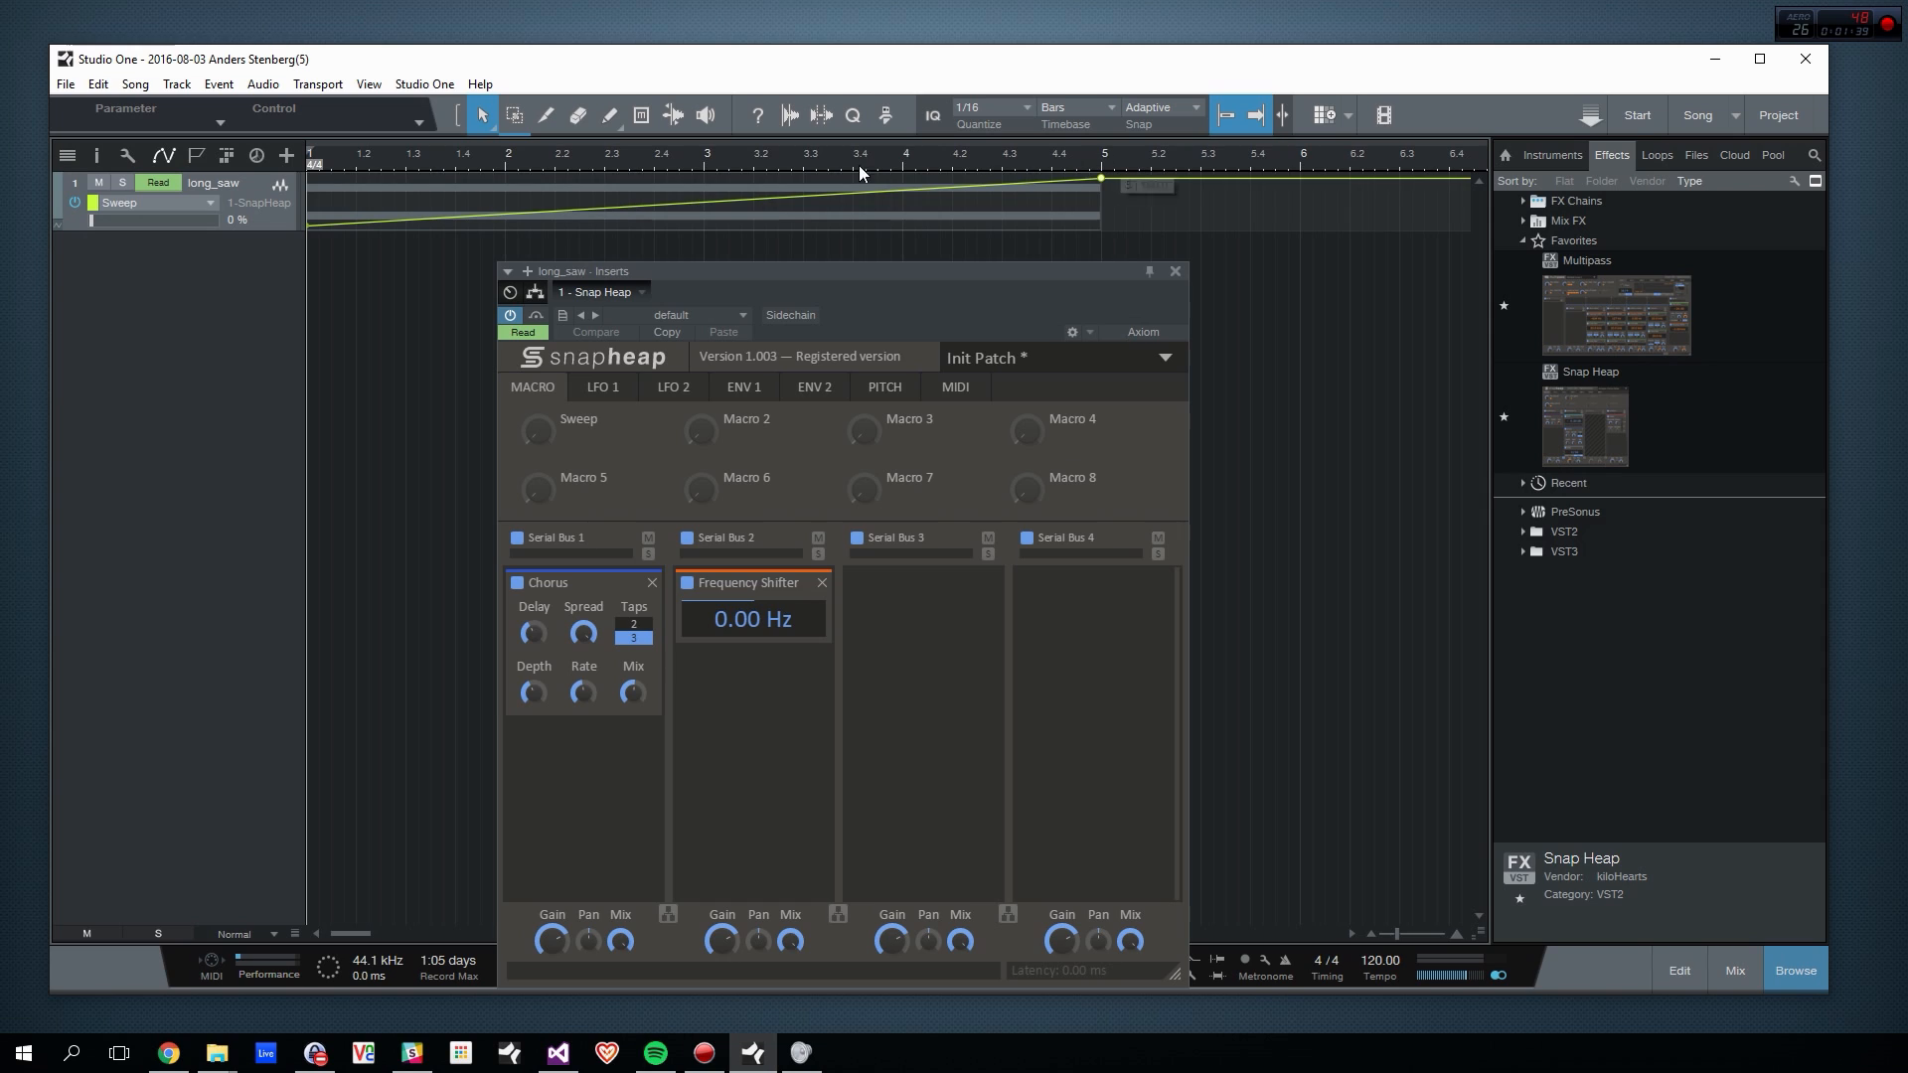
{"action": "key", "text": "space"}
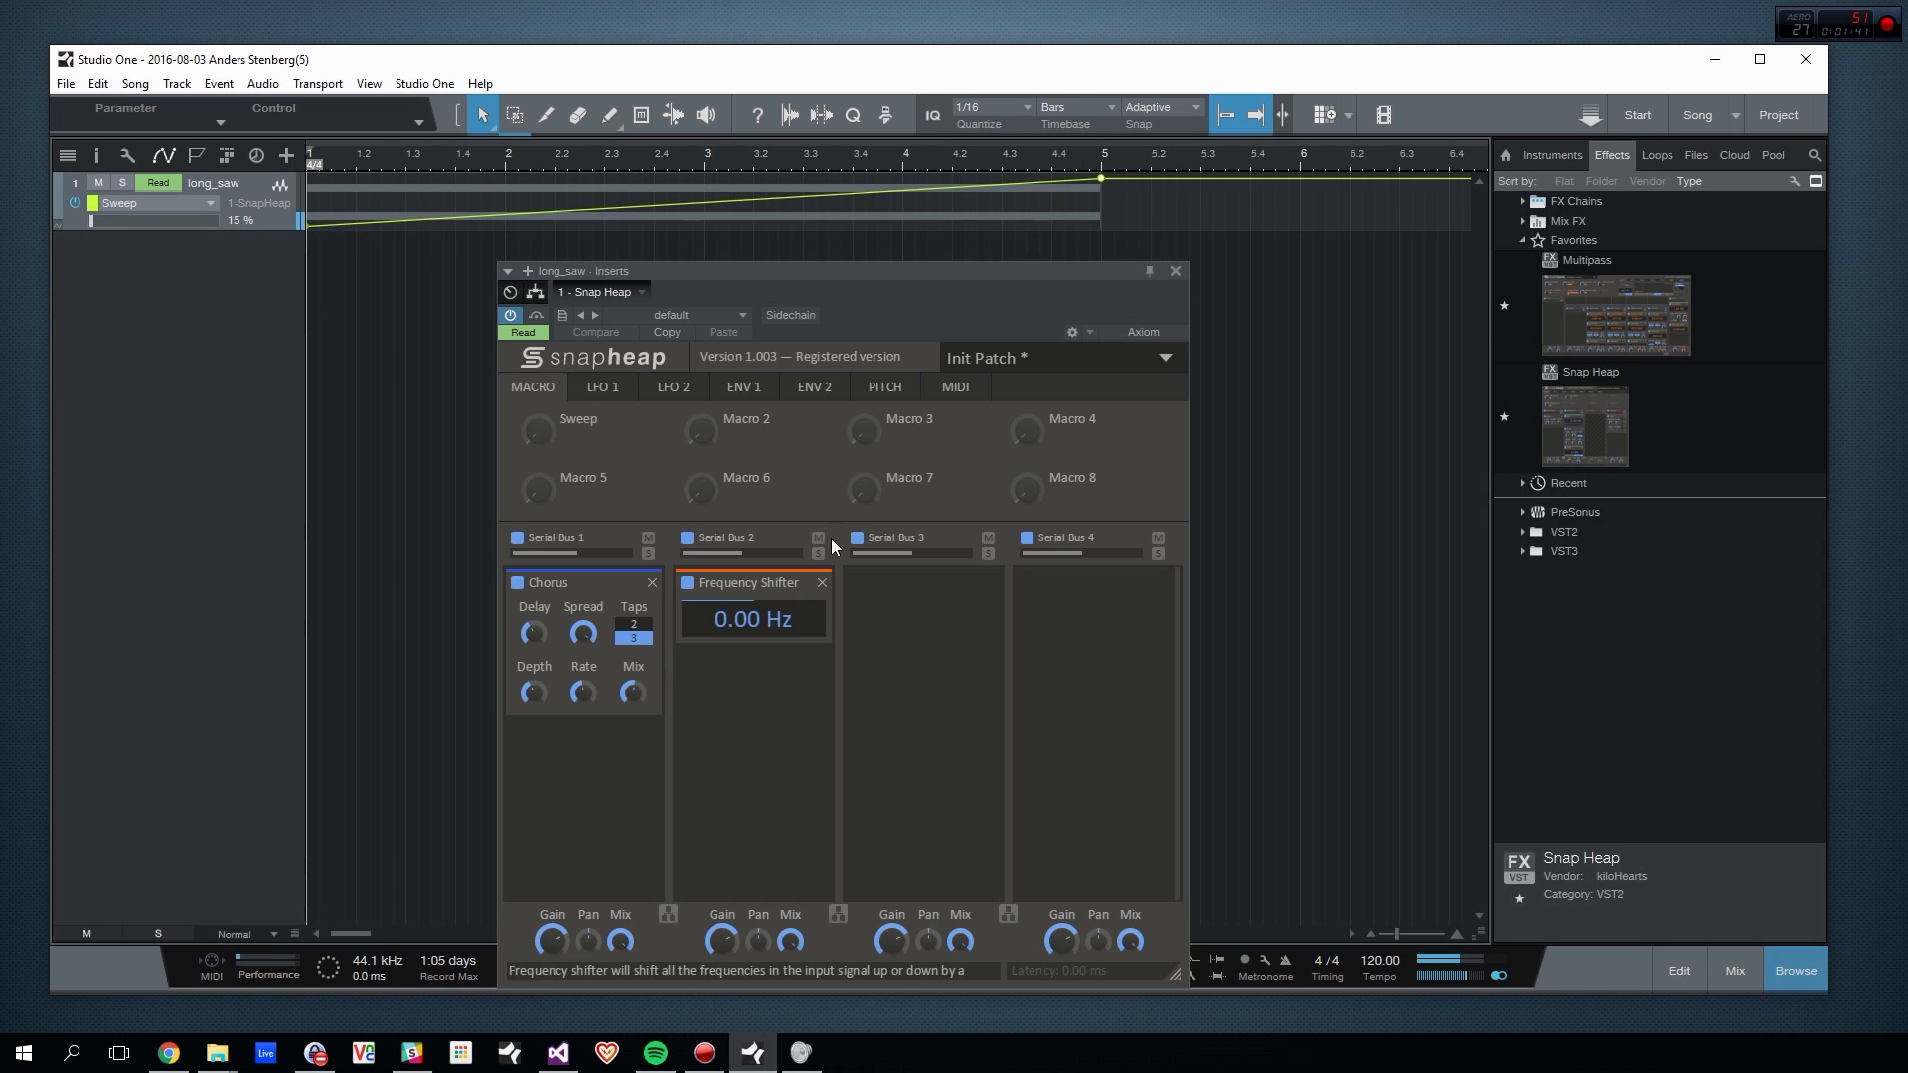
Step: Assign the Sweep macro as a modulation source for the Frequency Shifter's shift amount and audition the sweep
{"action": "left_click_drag", "start_coordinate": [569, 450], "coordinate": [753, 628]}
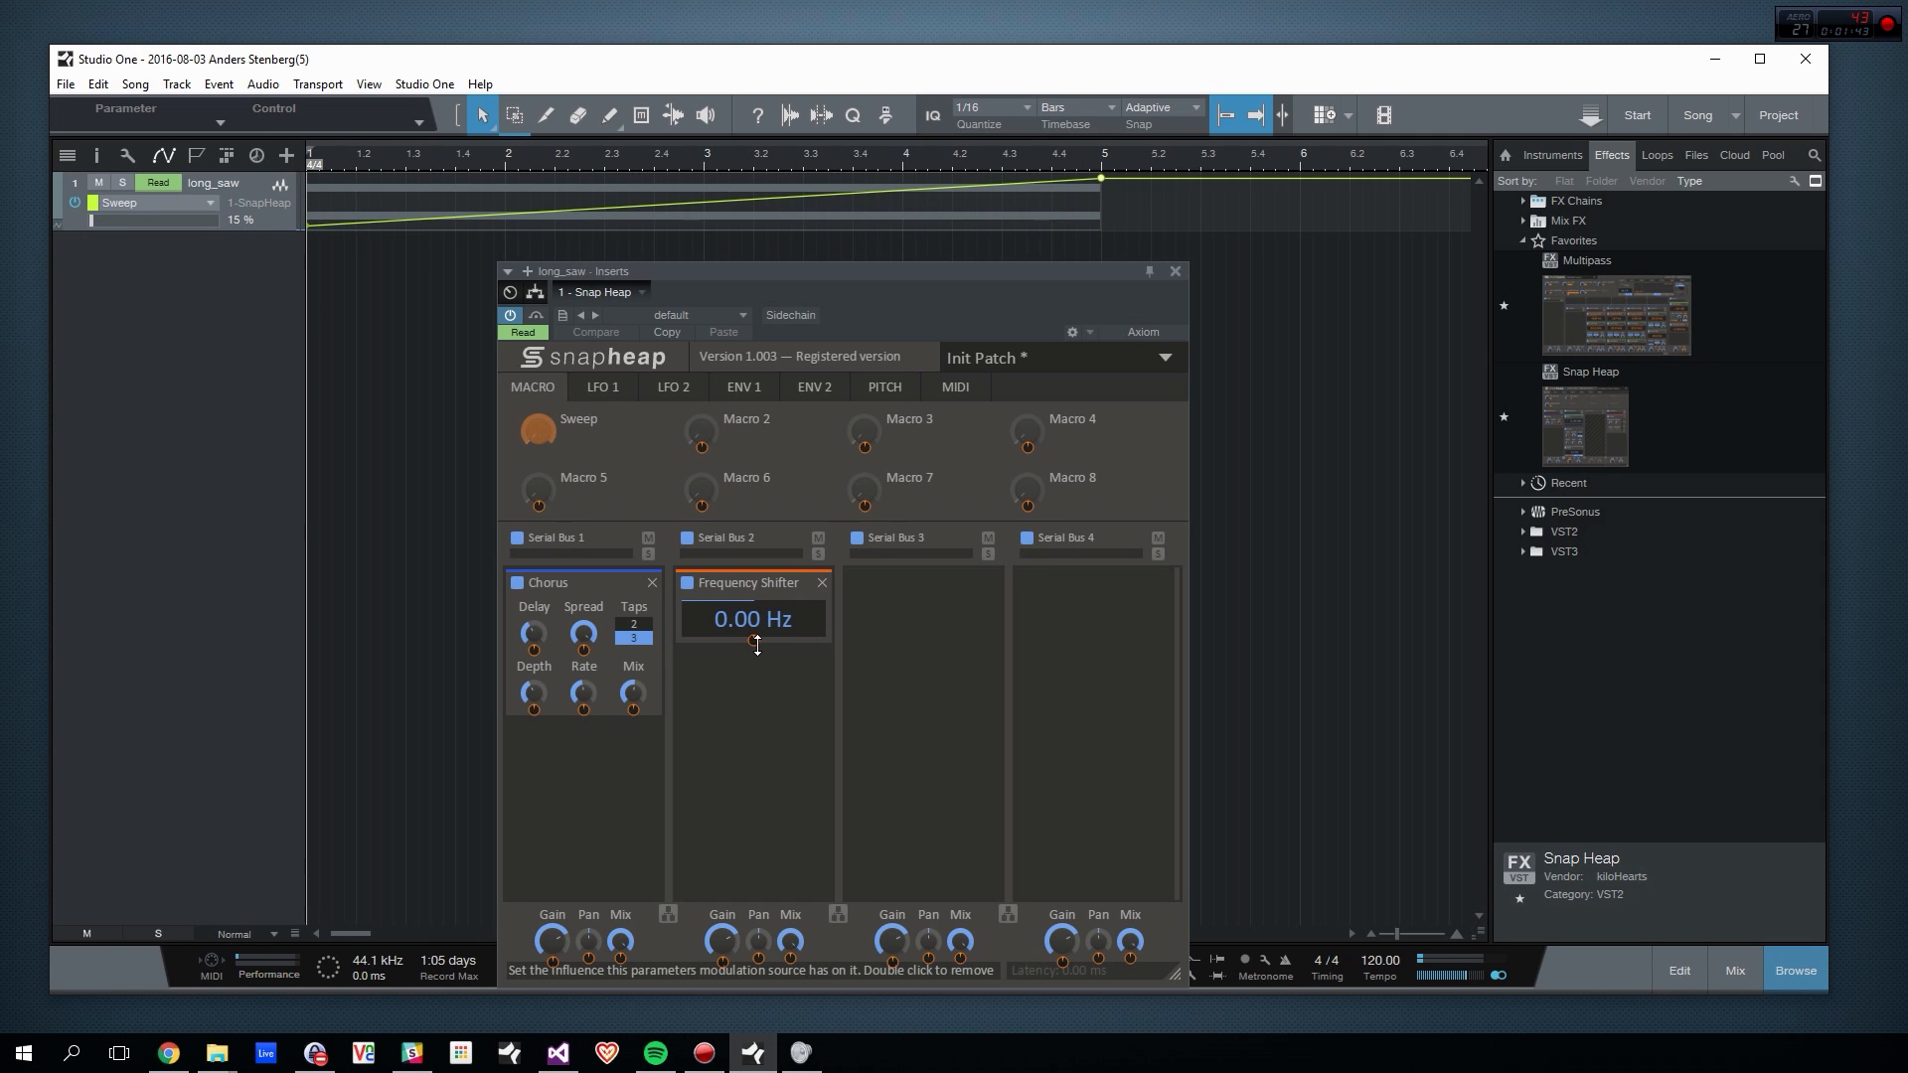
{"action": "left_click", "coordinate": [769, 760]}
{"action": "key", "text": "space"}
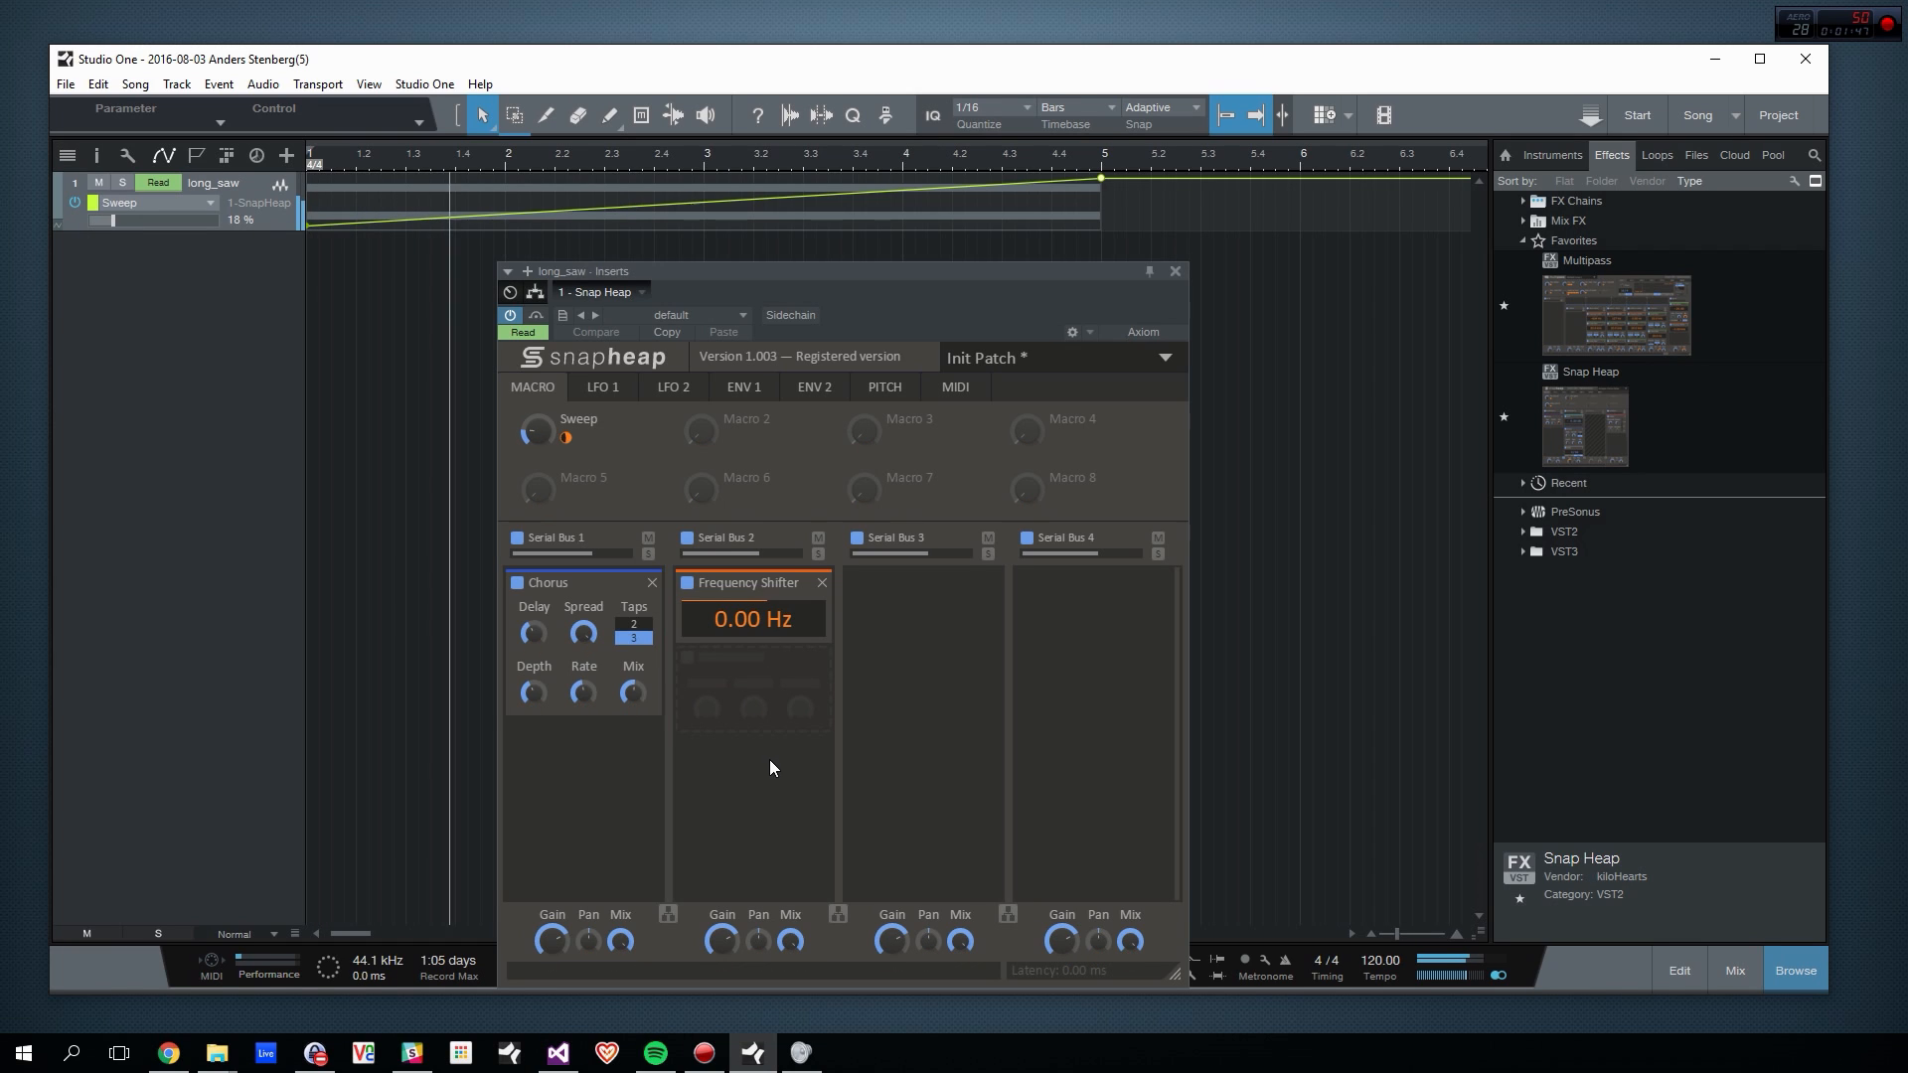
{"action": "key", "text": "space"}
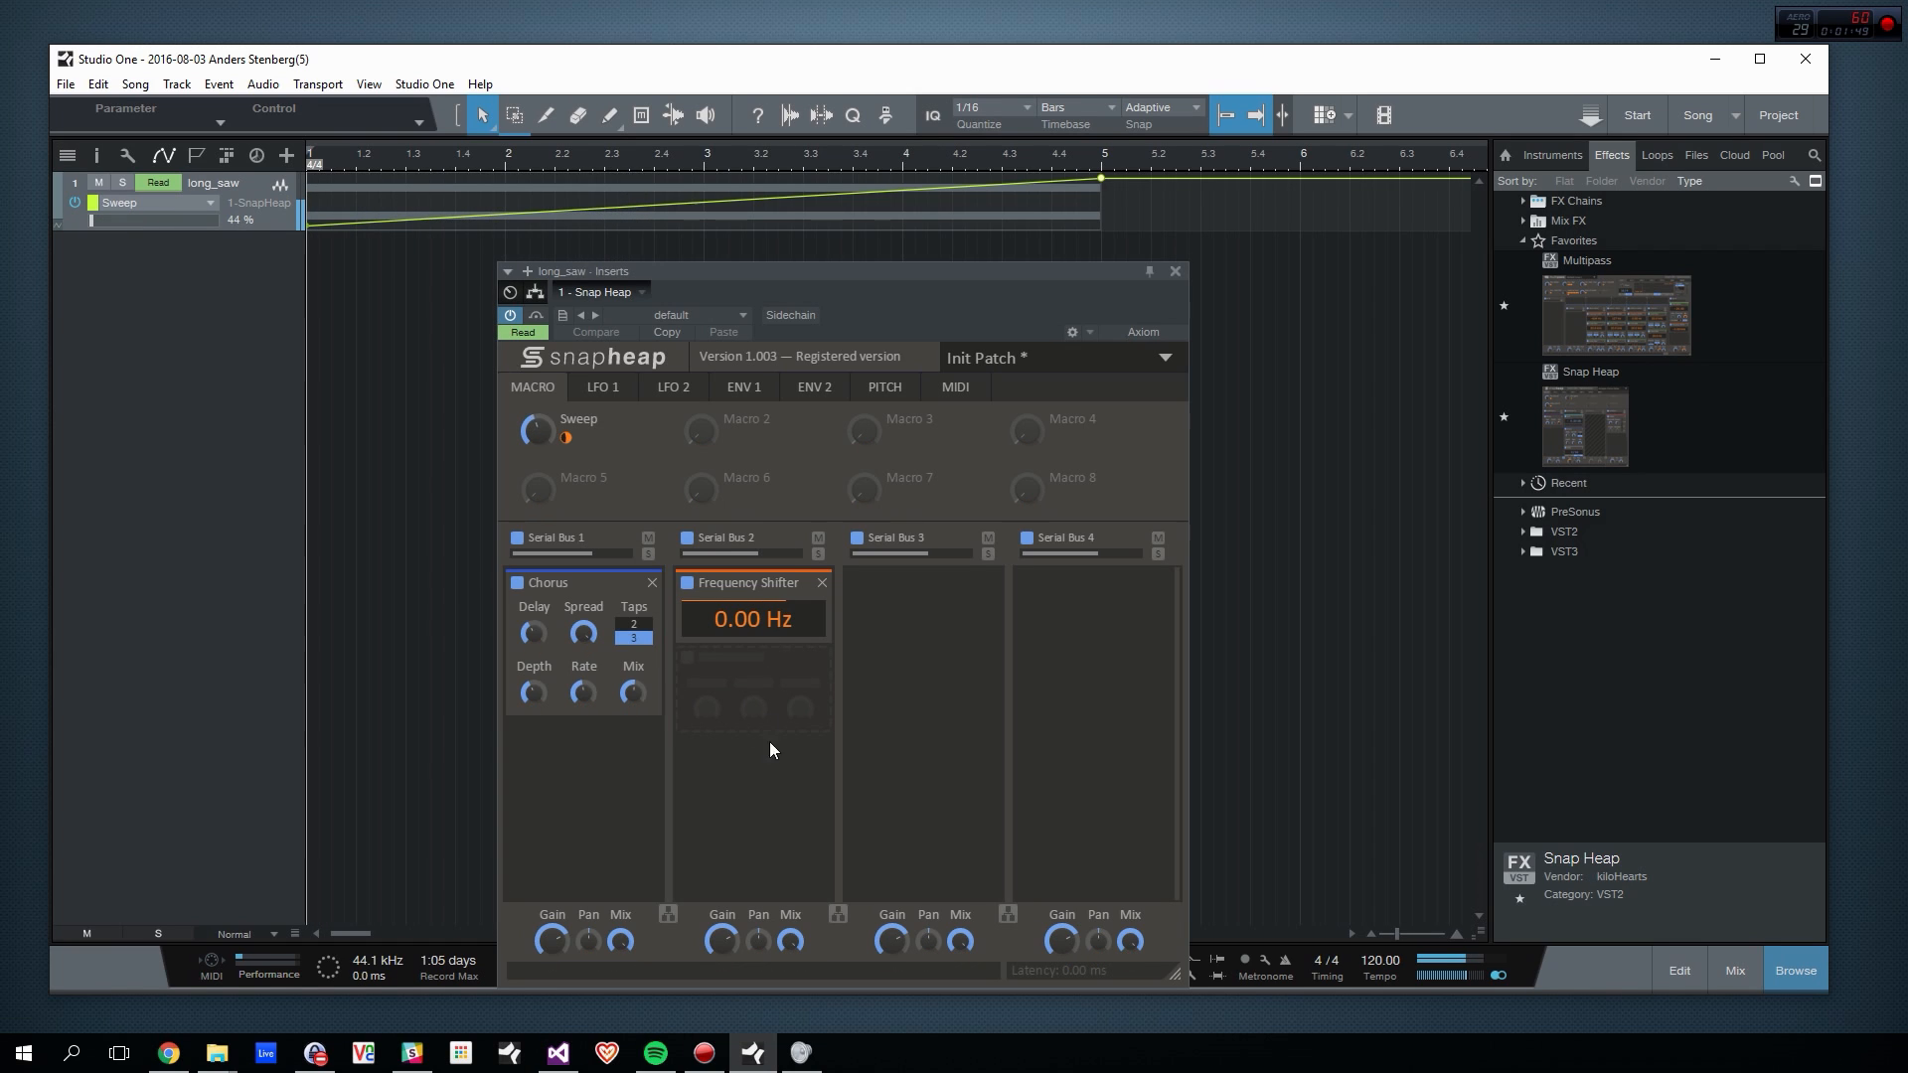
Step: Set the Frequency Shifter's base shift to about −234 Hz and play the automated sweep
{"action": "left_click_drag", "start_coordinate": [757, 629], "coordinate": [737, 667]}
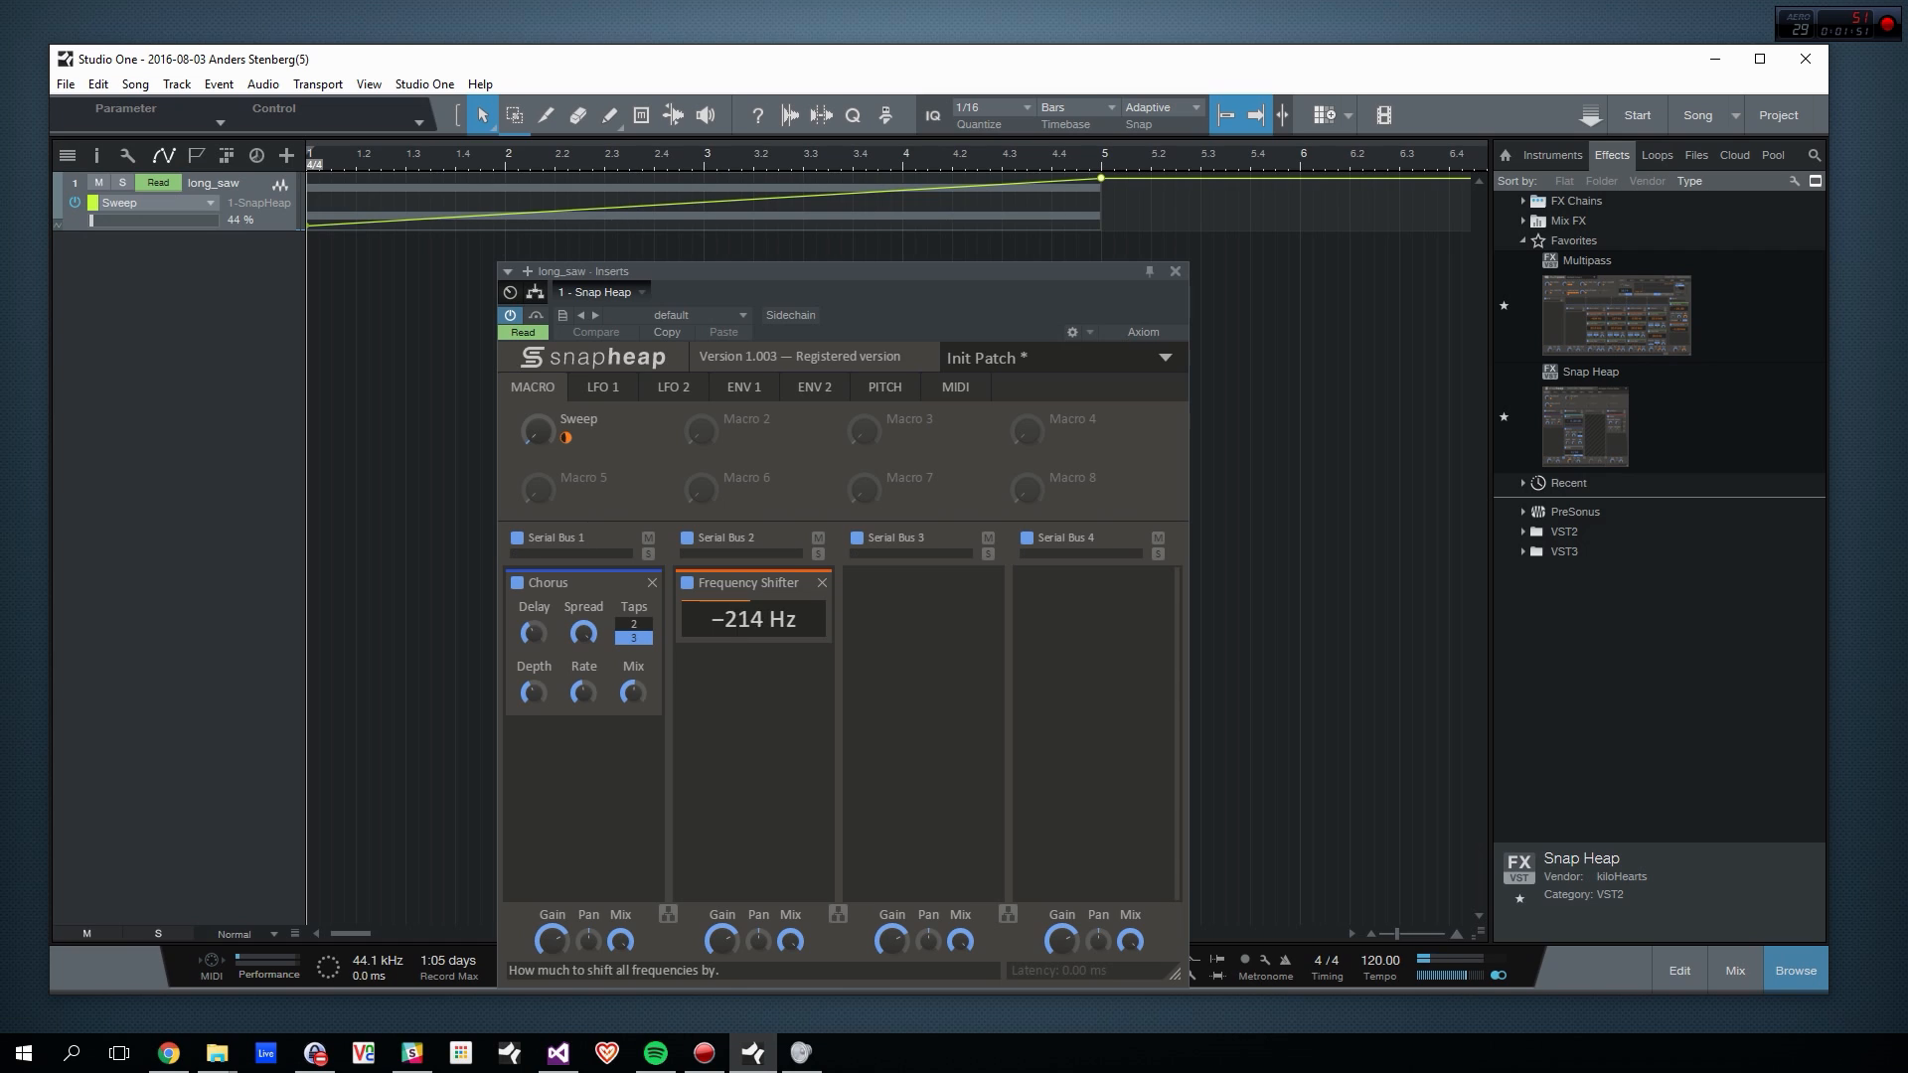
{"action": "key", "text": "space"}
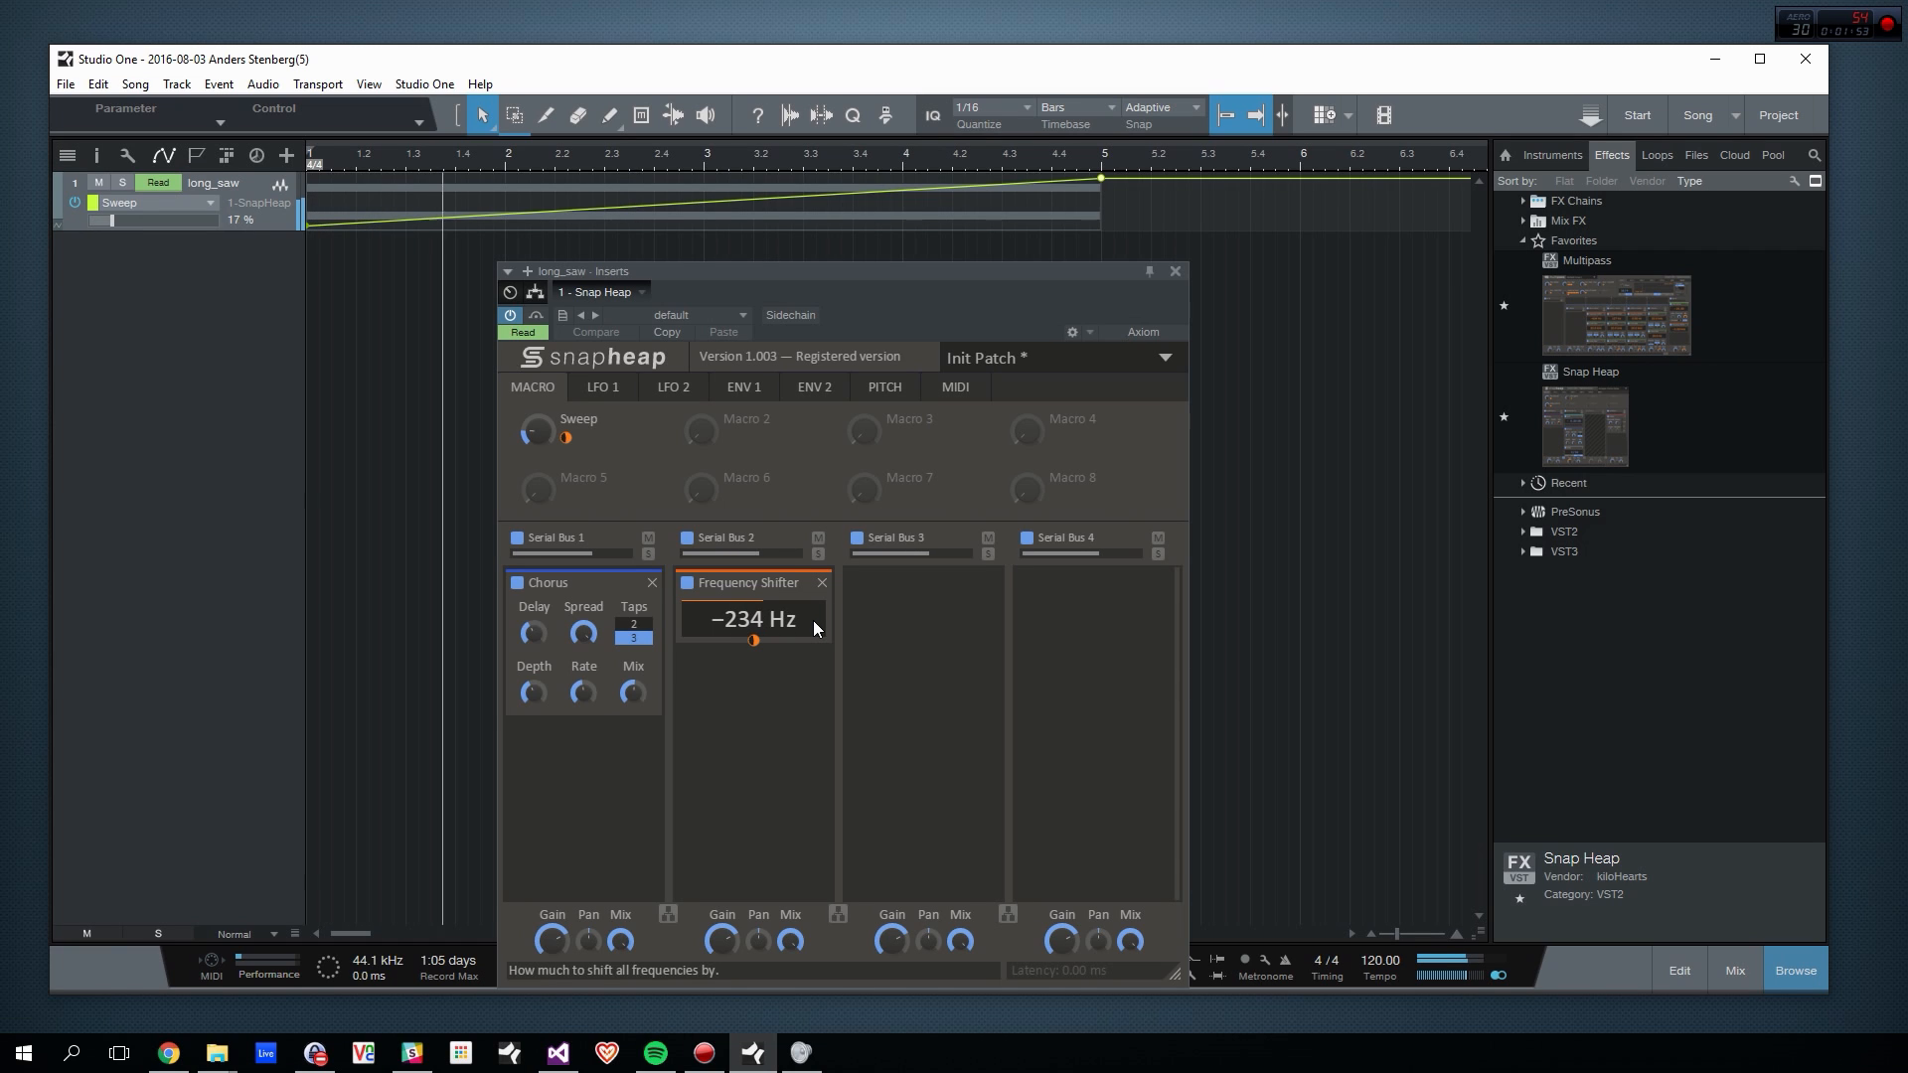
{"action": "key", "text": "space"}
{"action": "key", "text": "space"}
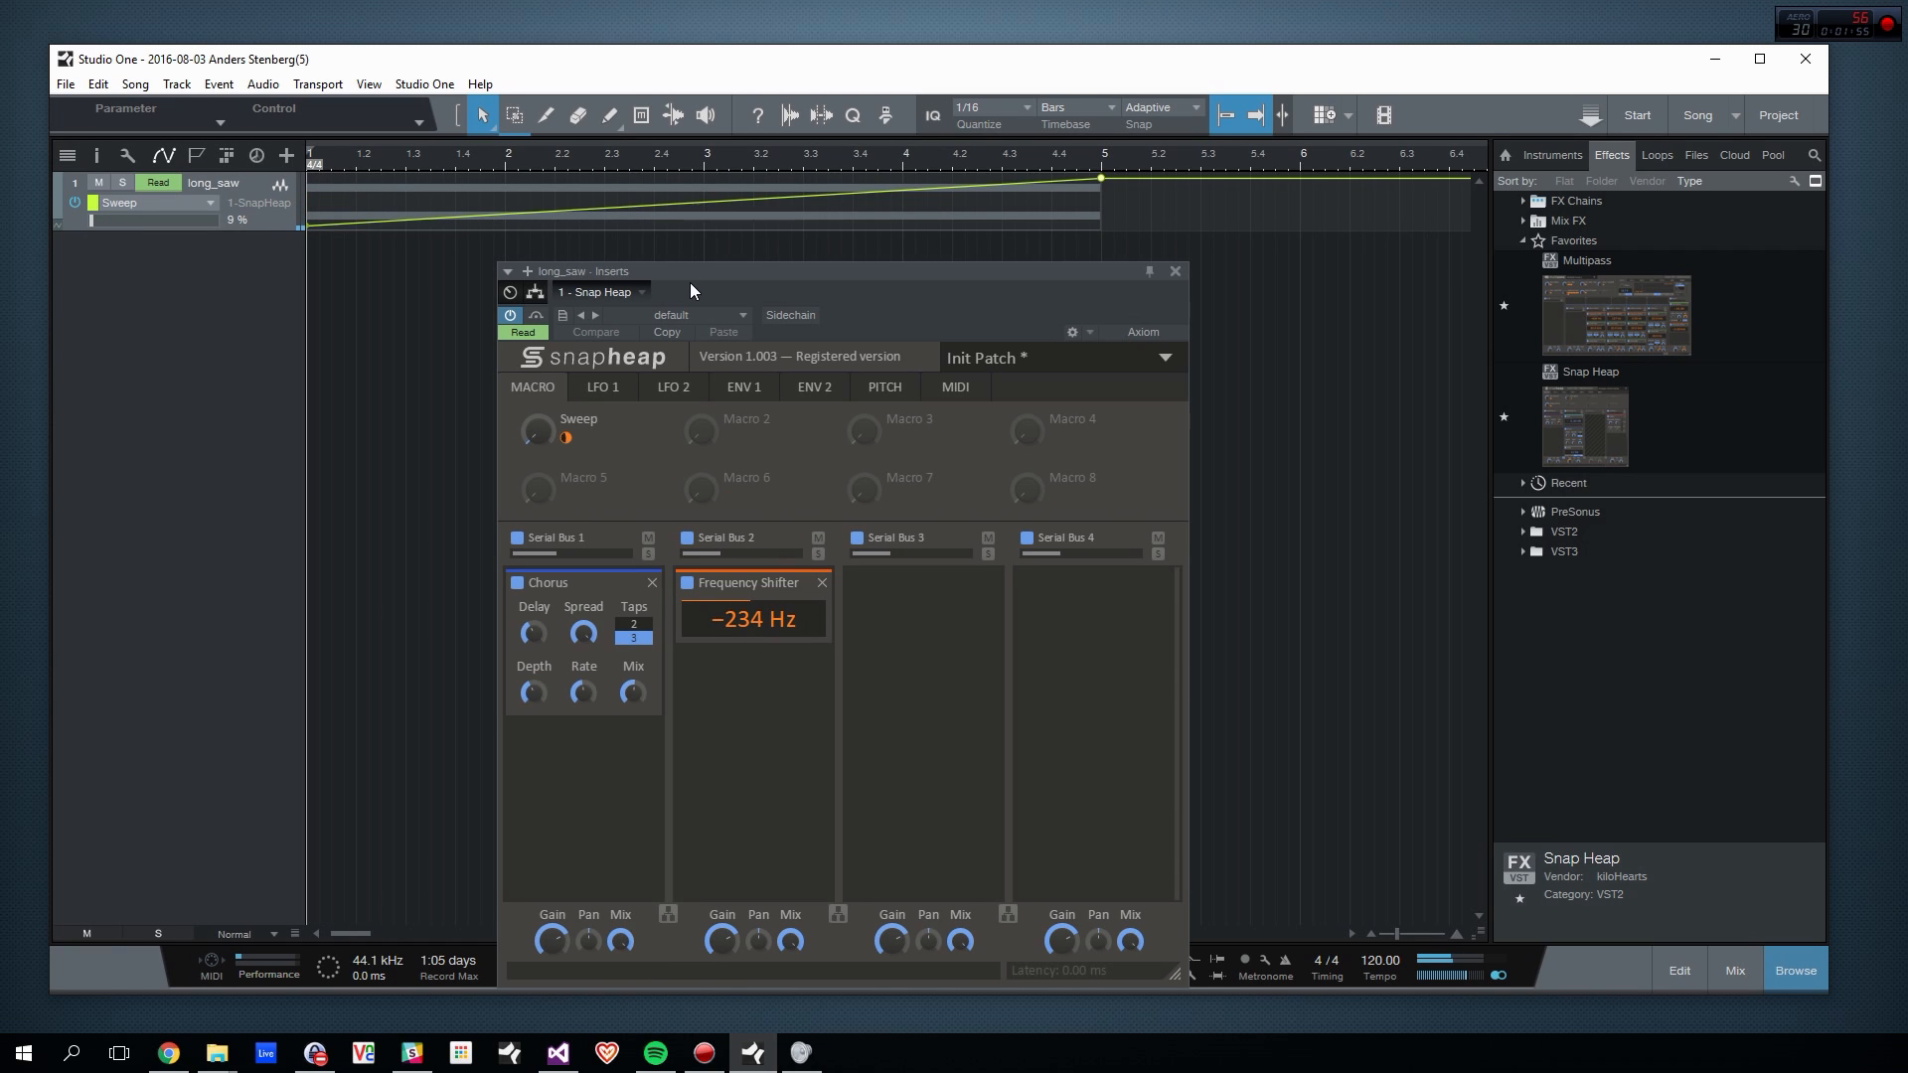
{"action": "left_click_drag", "start_coordinate": [681, 278], "coordinate": [662, 281]}
{"action": "key", "text": "space"}
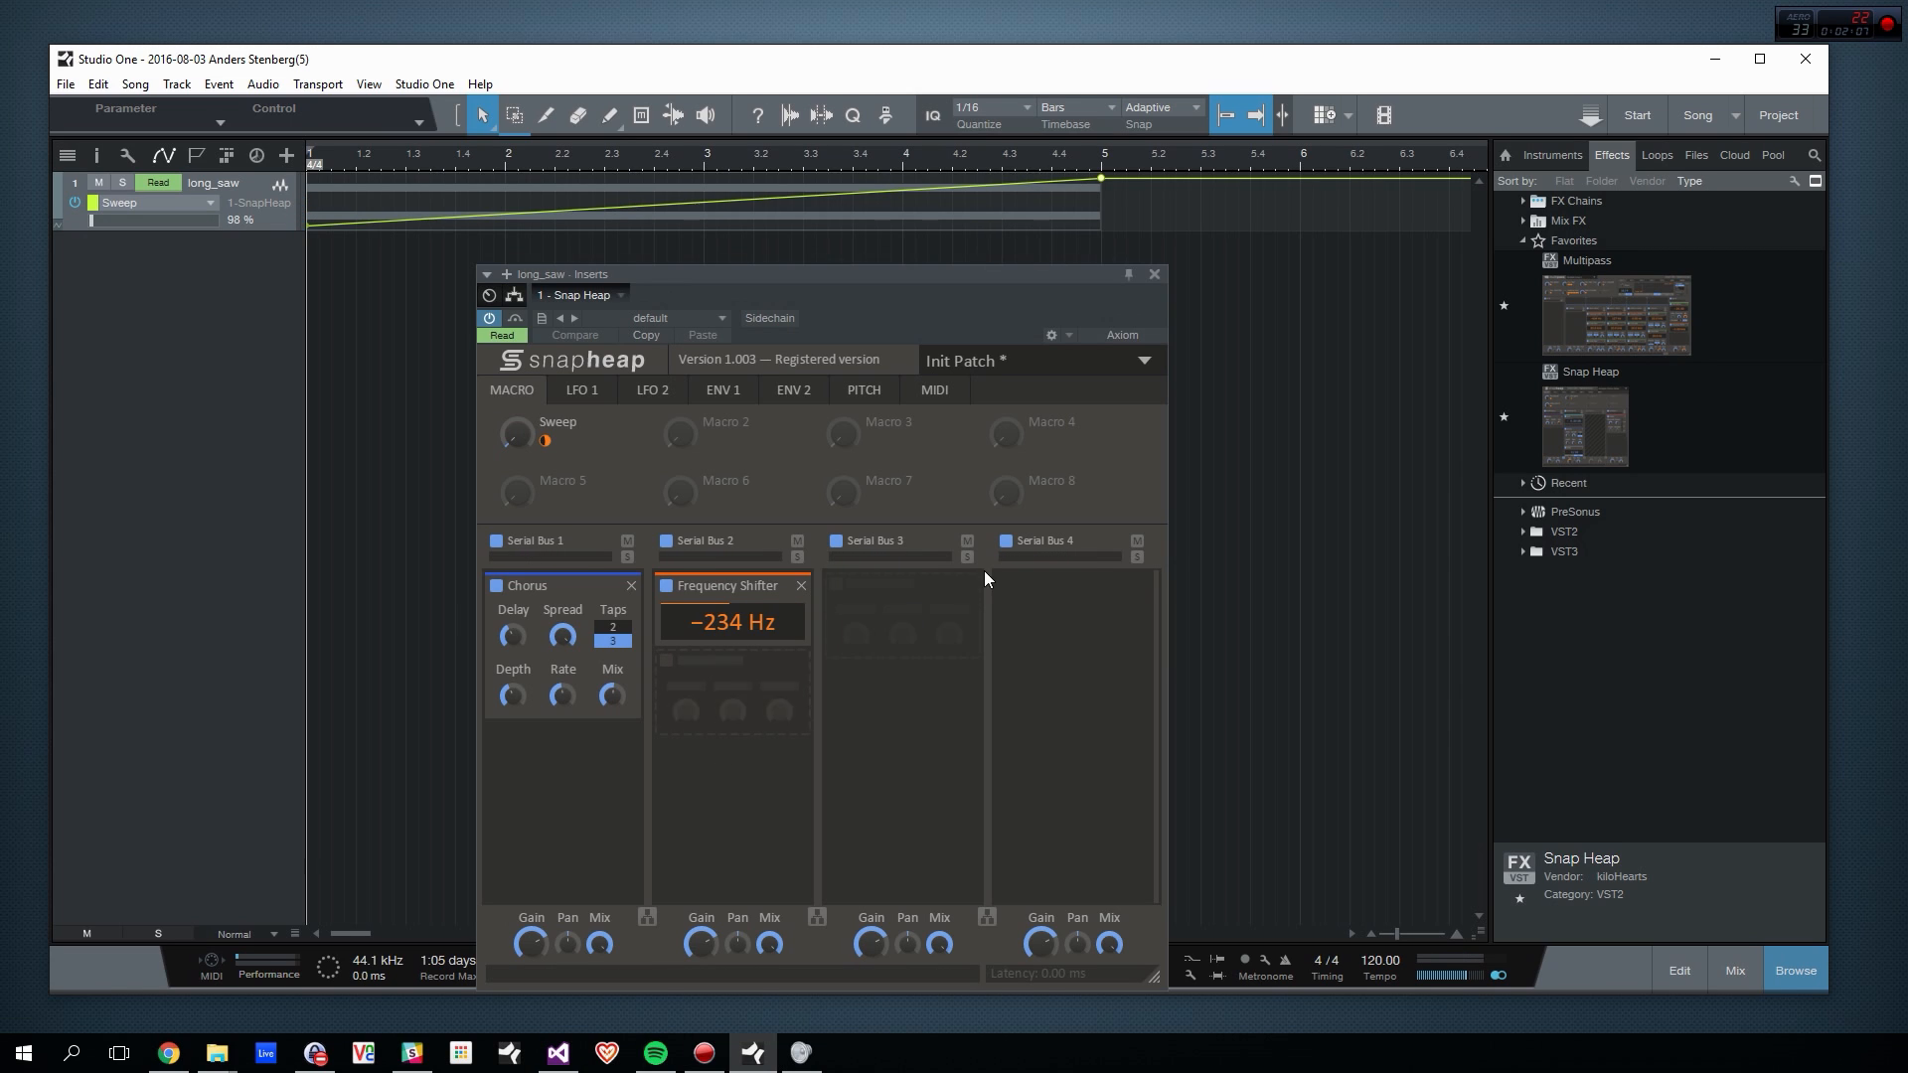
Step: Add a Reverb to Serial Bus 3 and assign the Sweep macro to modulate its mix
{"action": "left_click", "coordinate": [871, 608]}
{"action": "left_click", "coordinate": [986, 718]}
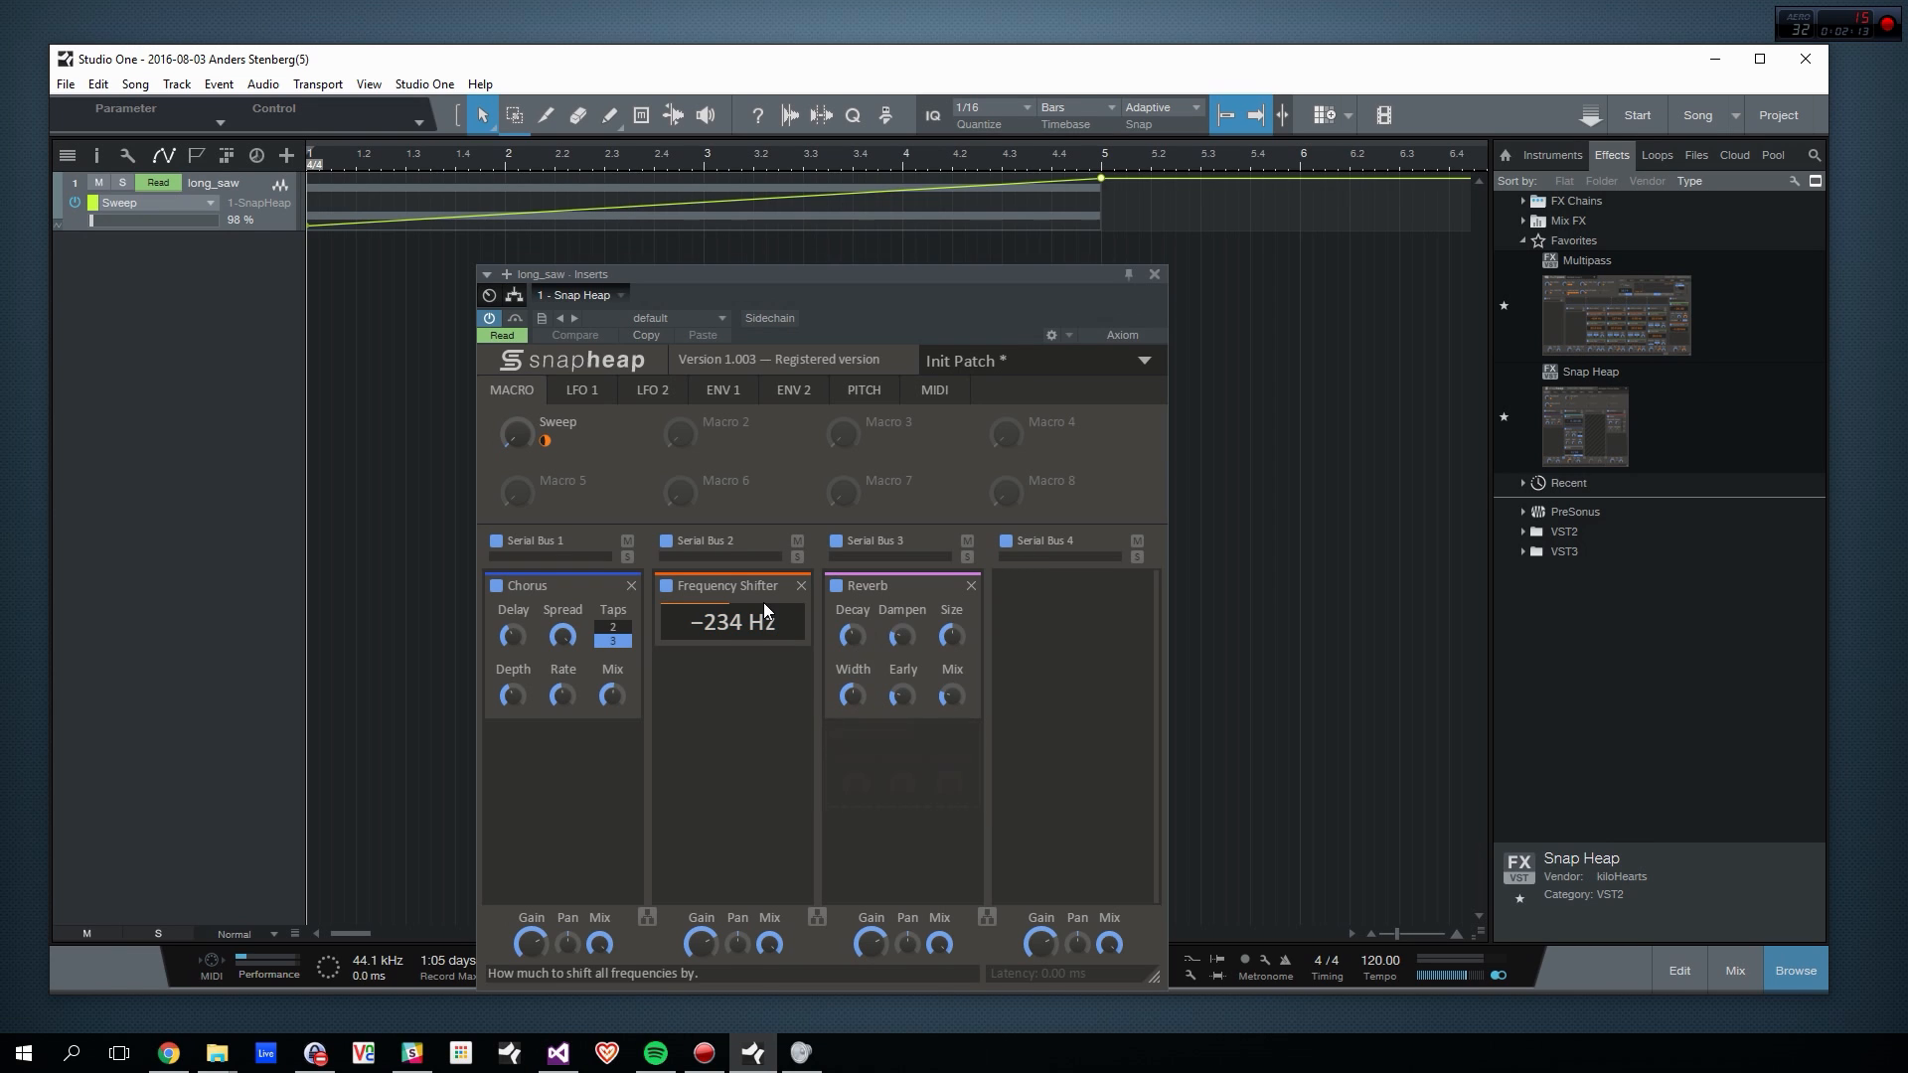
{"action": "key", "text": "space"}
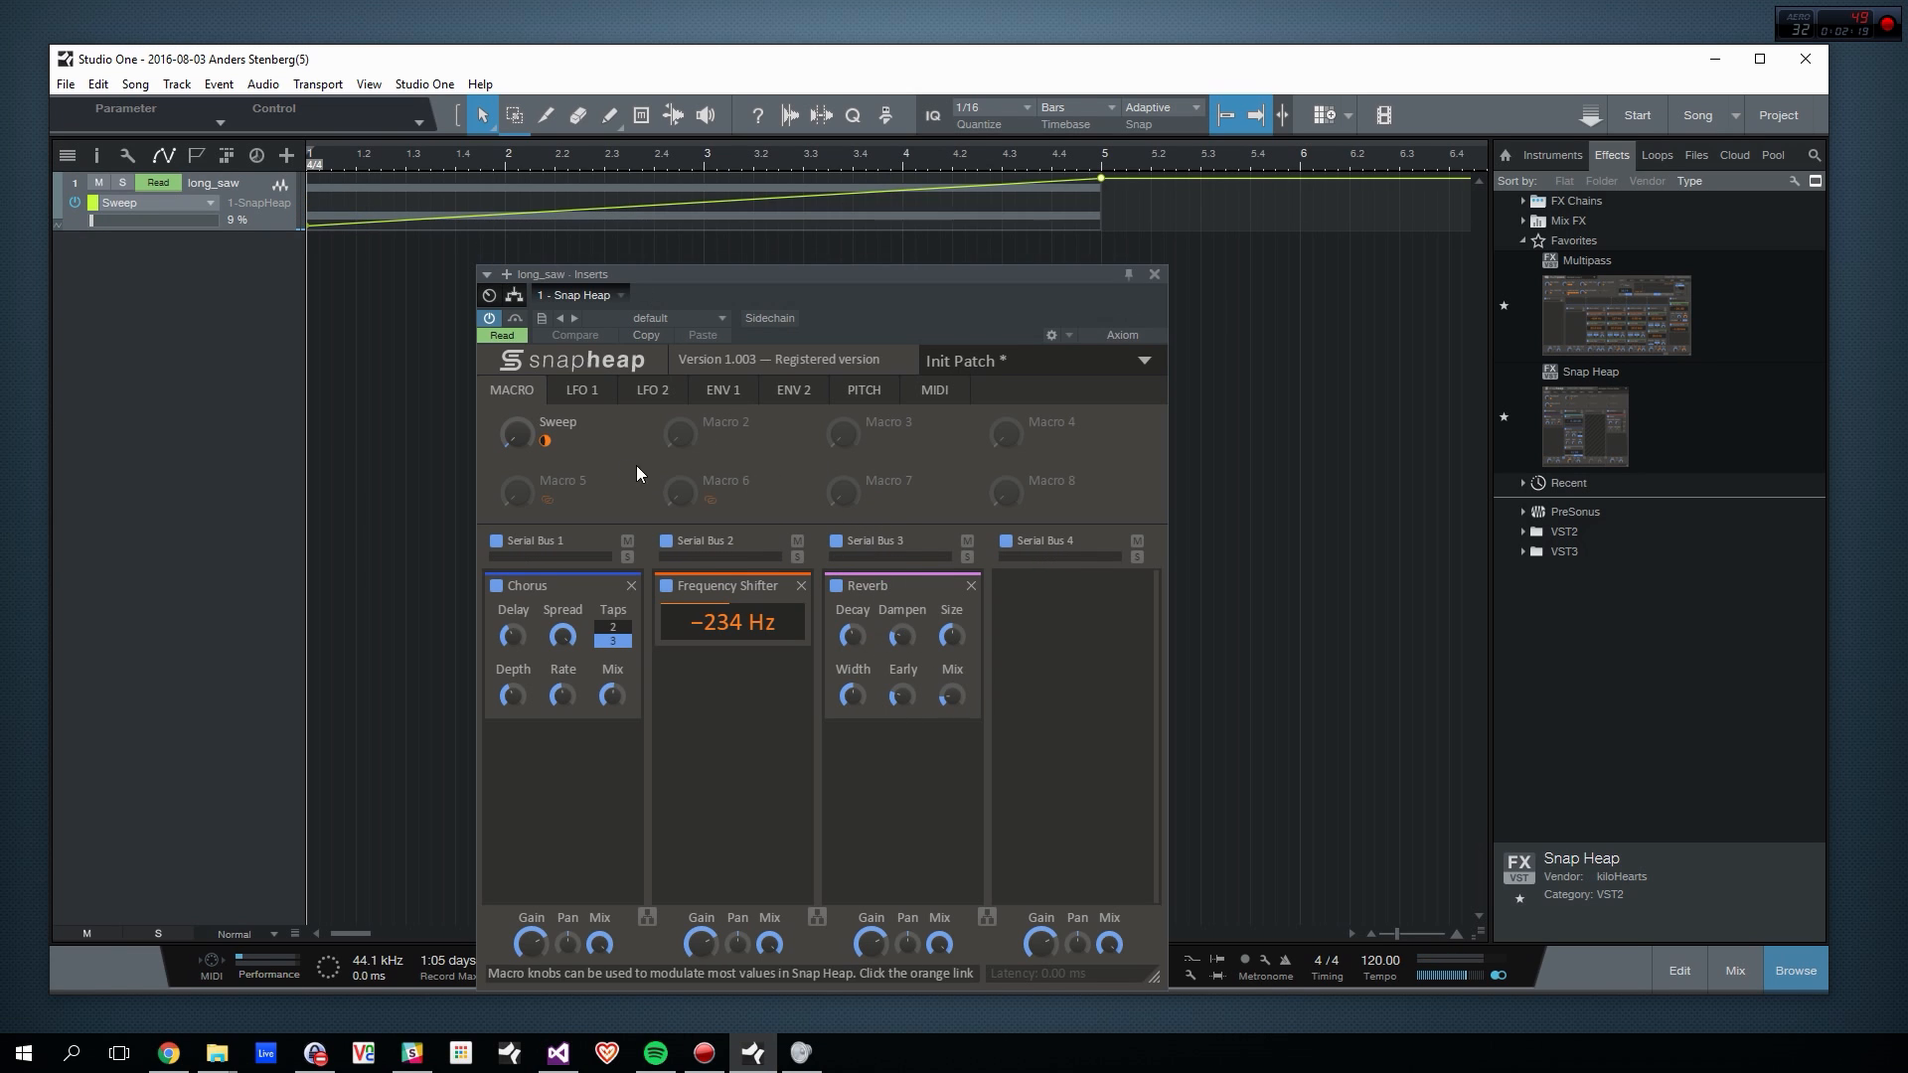
{"action": "left_click_drag", "start_coordinate": [544, 440], "coordinate": [952, 692]}
{"action": "left_click", "coordinate": [936, 793]}
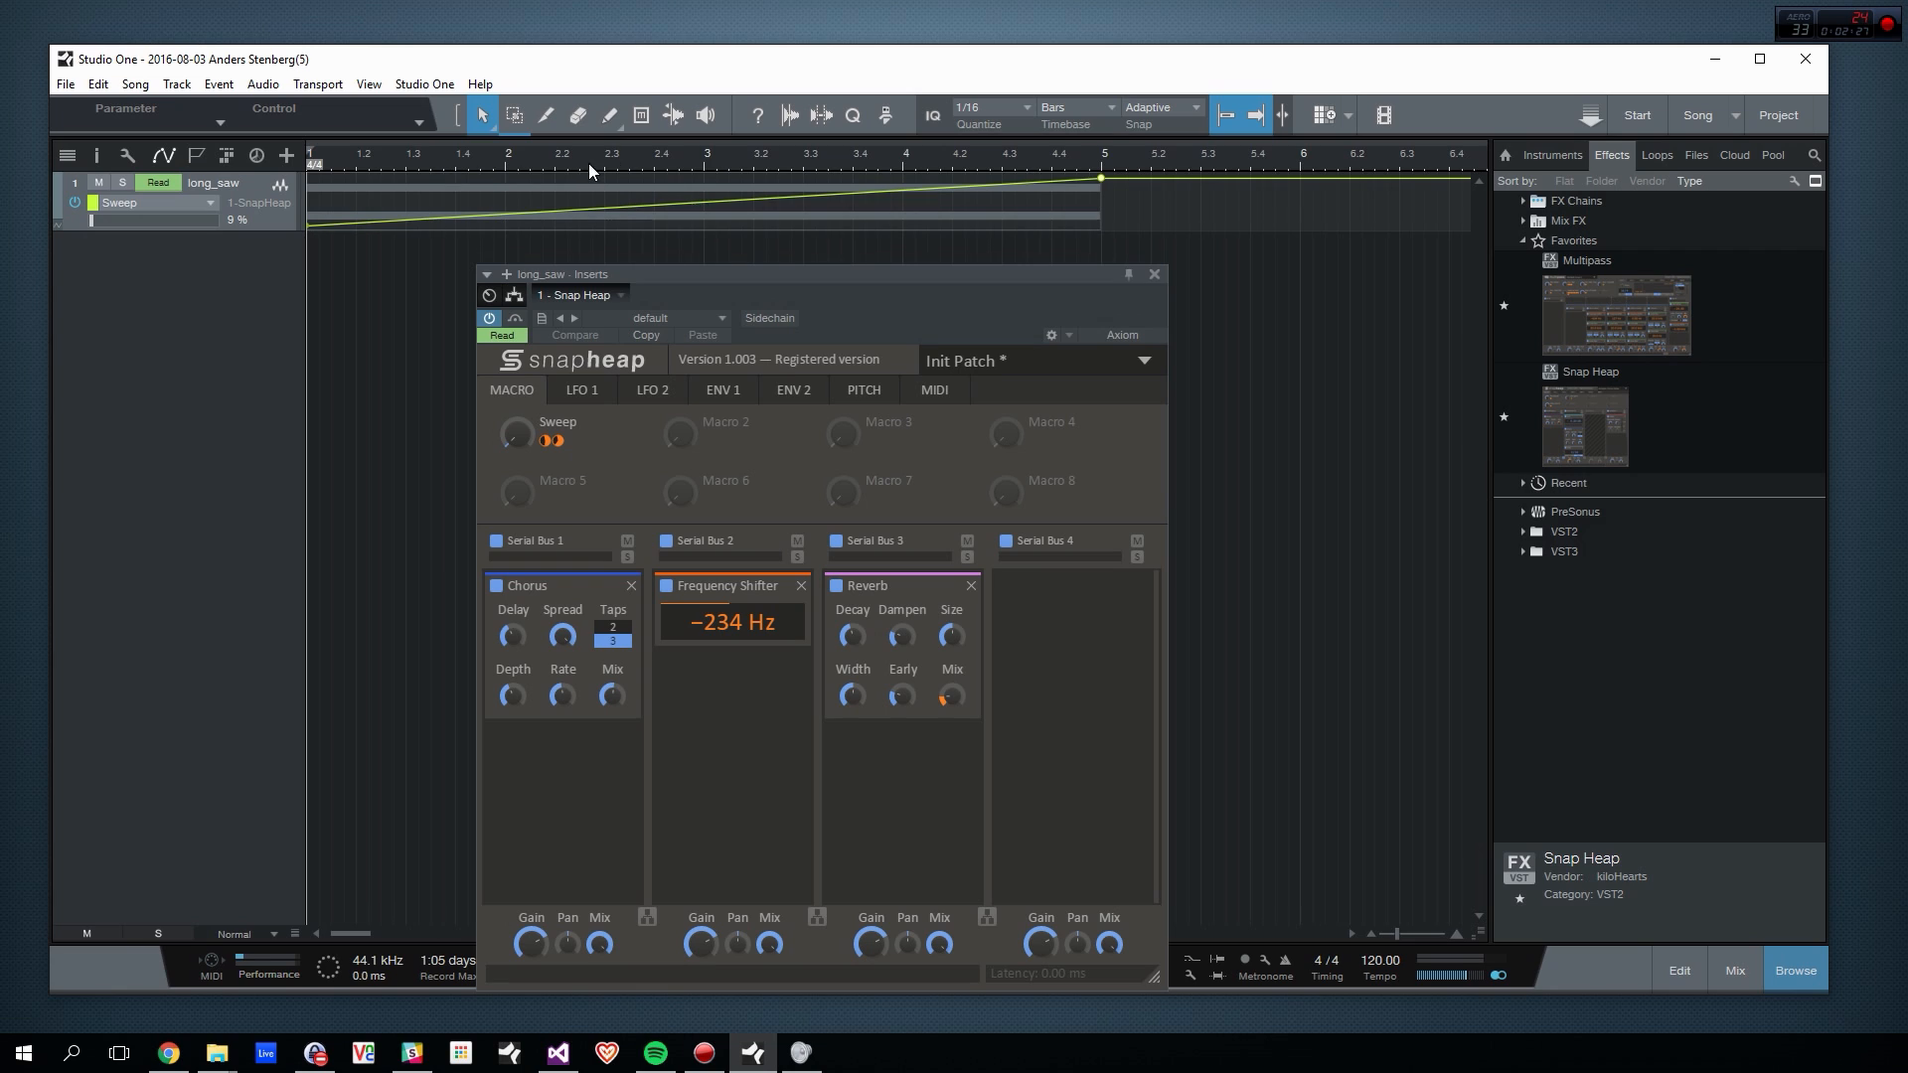
Step: Set the Sweep macro's influence on the Frequency Shifter to about 38% and replay the automated sweep from the start
{"action": "key", "text": "space"}
{"action": "left_click", "coordinate": [902, 159]}
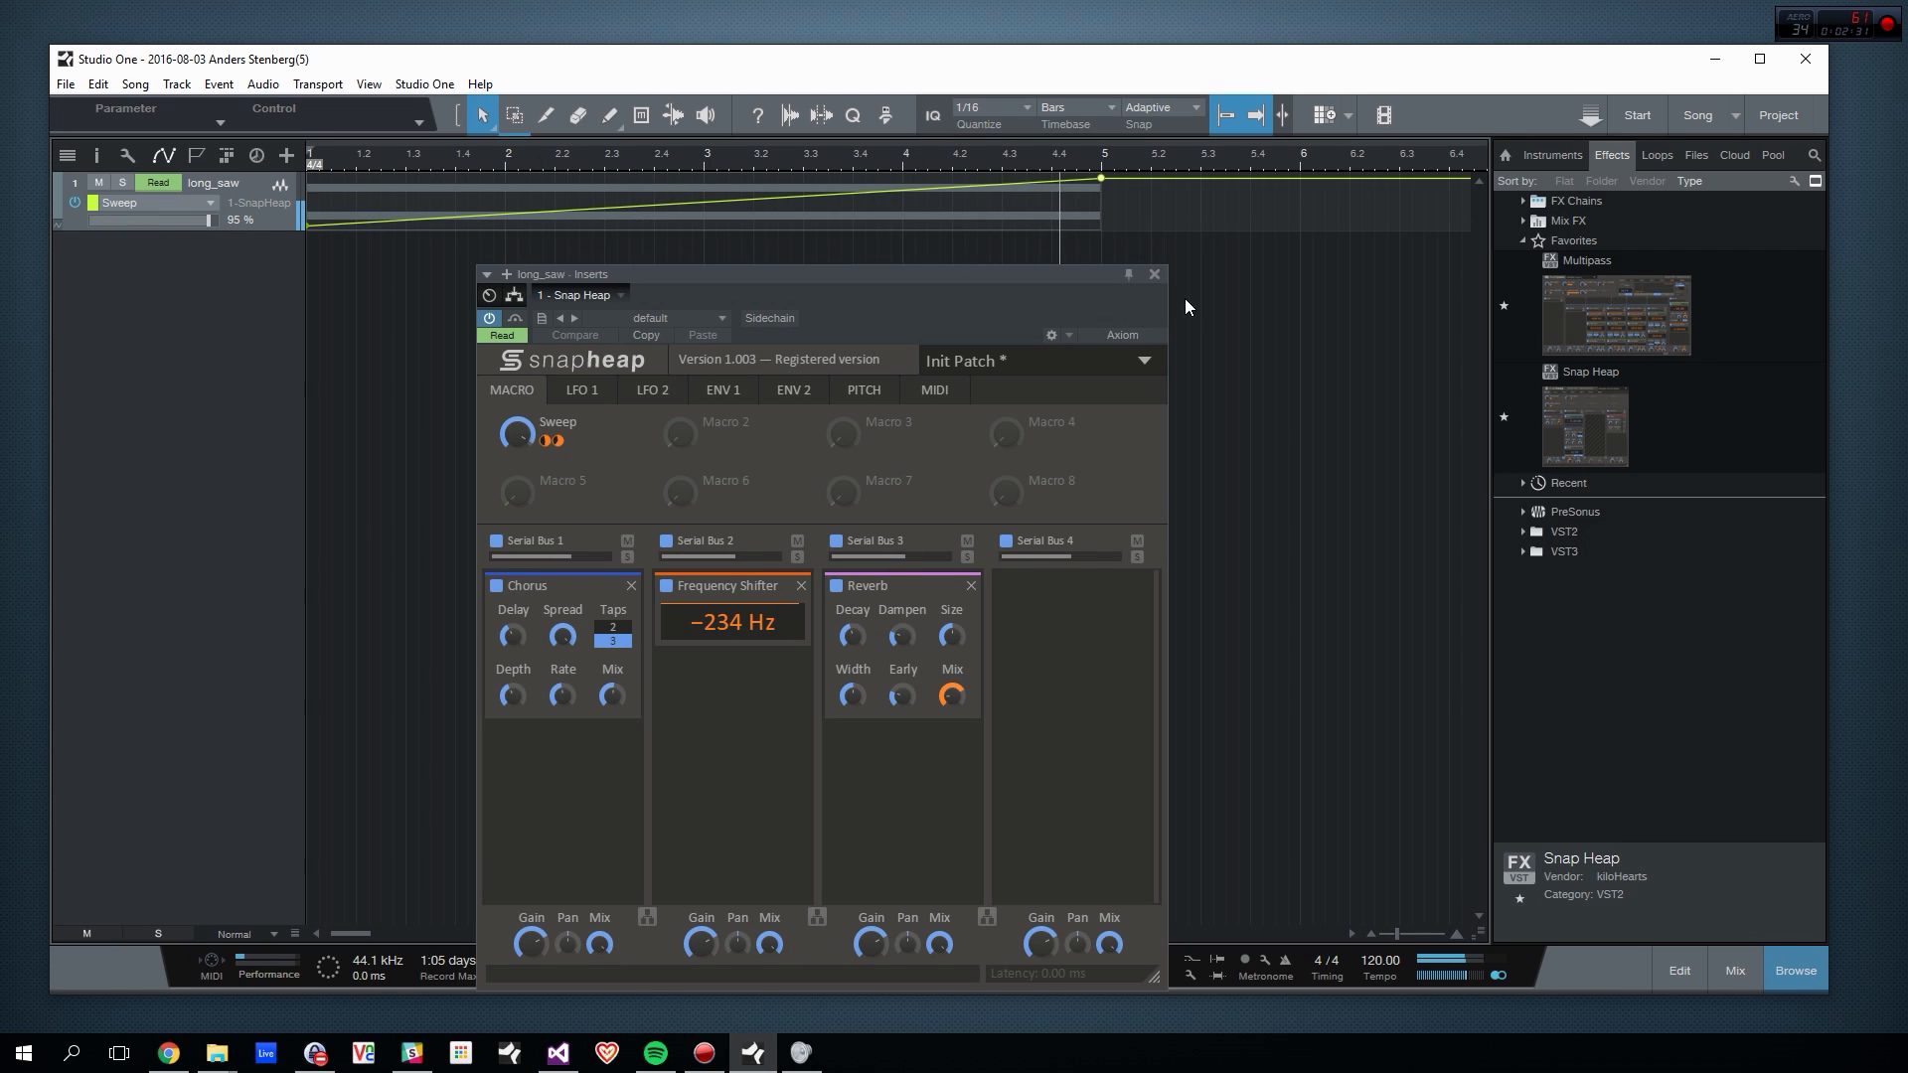
{"action": "key", "text": "space"}
{"action": "mouse_move", "coordinate": [735, 628]}
{"action": "left_click_drag", "start_coordinate": [732, 644], "coordinate": [732, 651]}
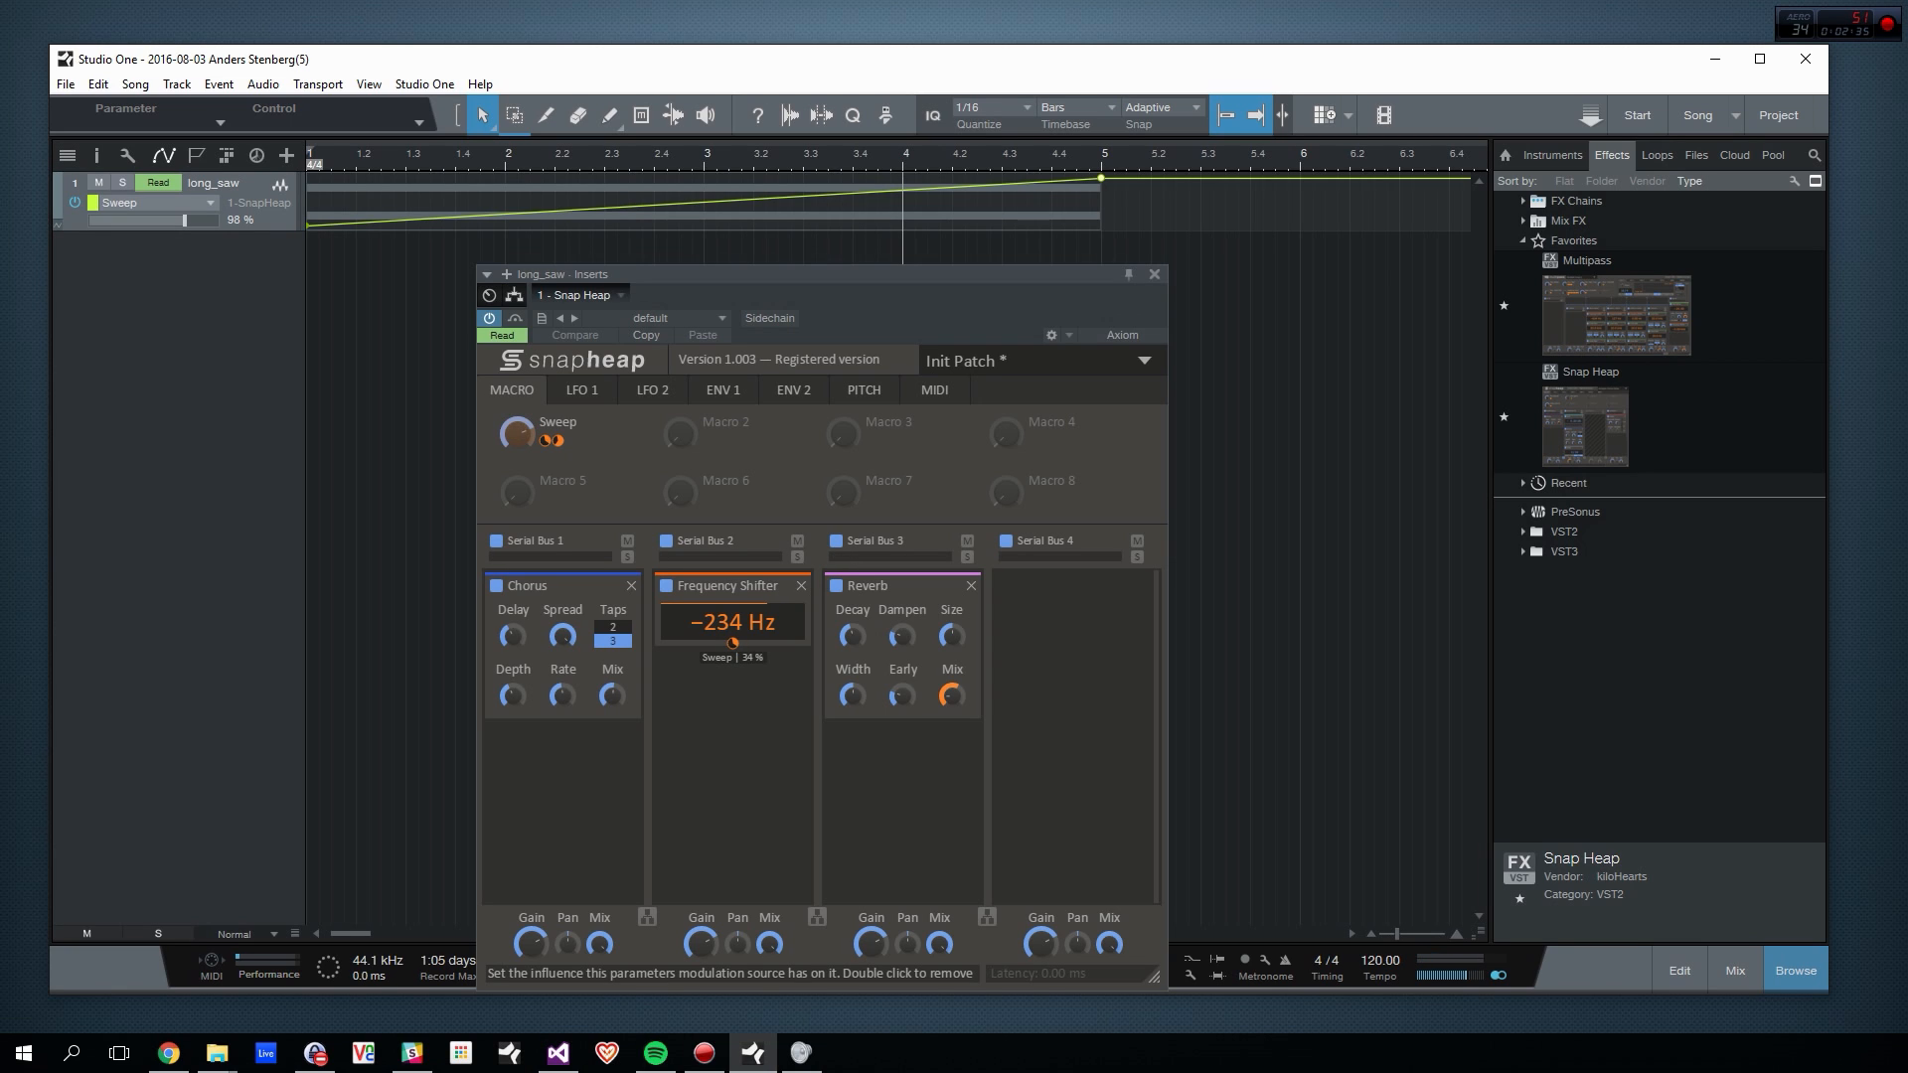
{"action": "left_click_drag", "start_coordinate": [732, 650], "coordinate": [731, 646]}
{"action": "key", "text": "space"}
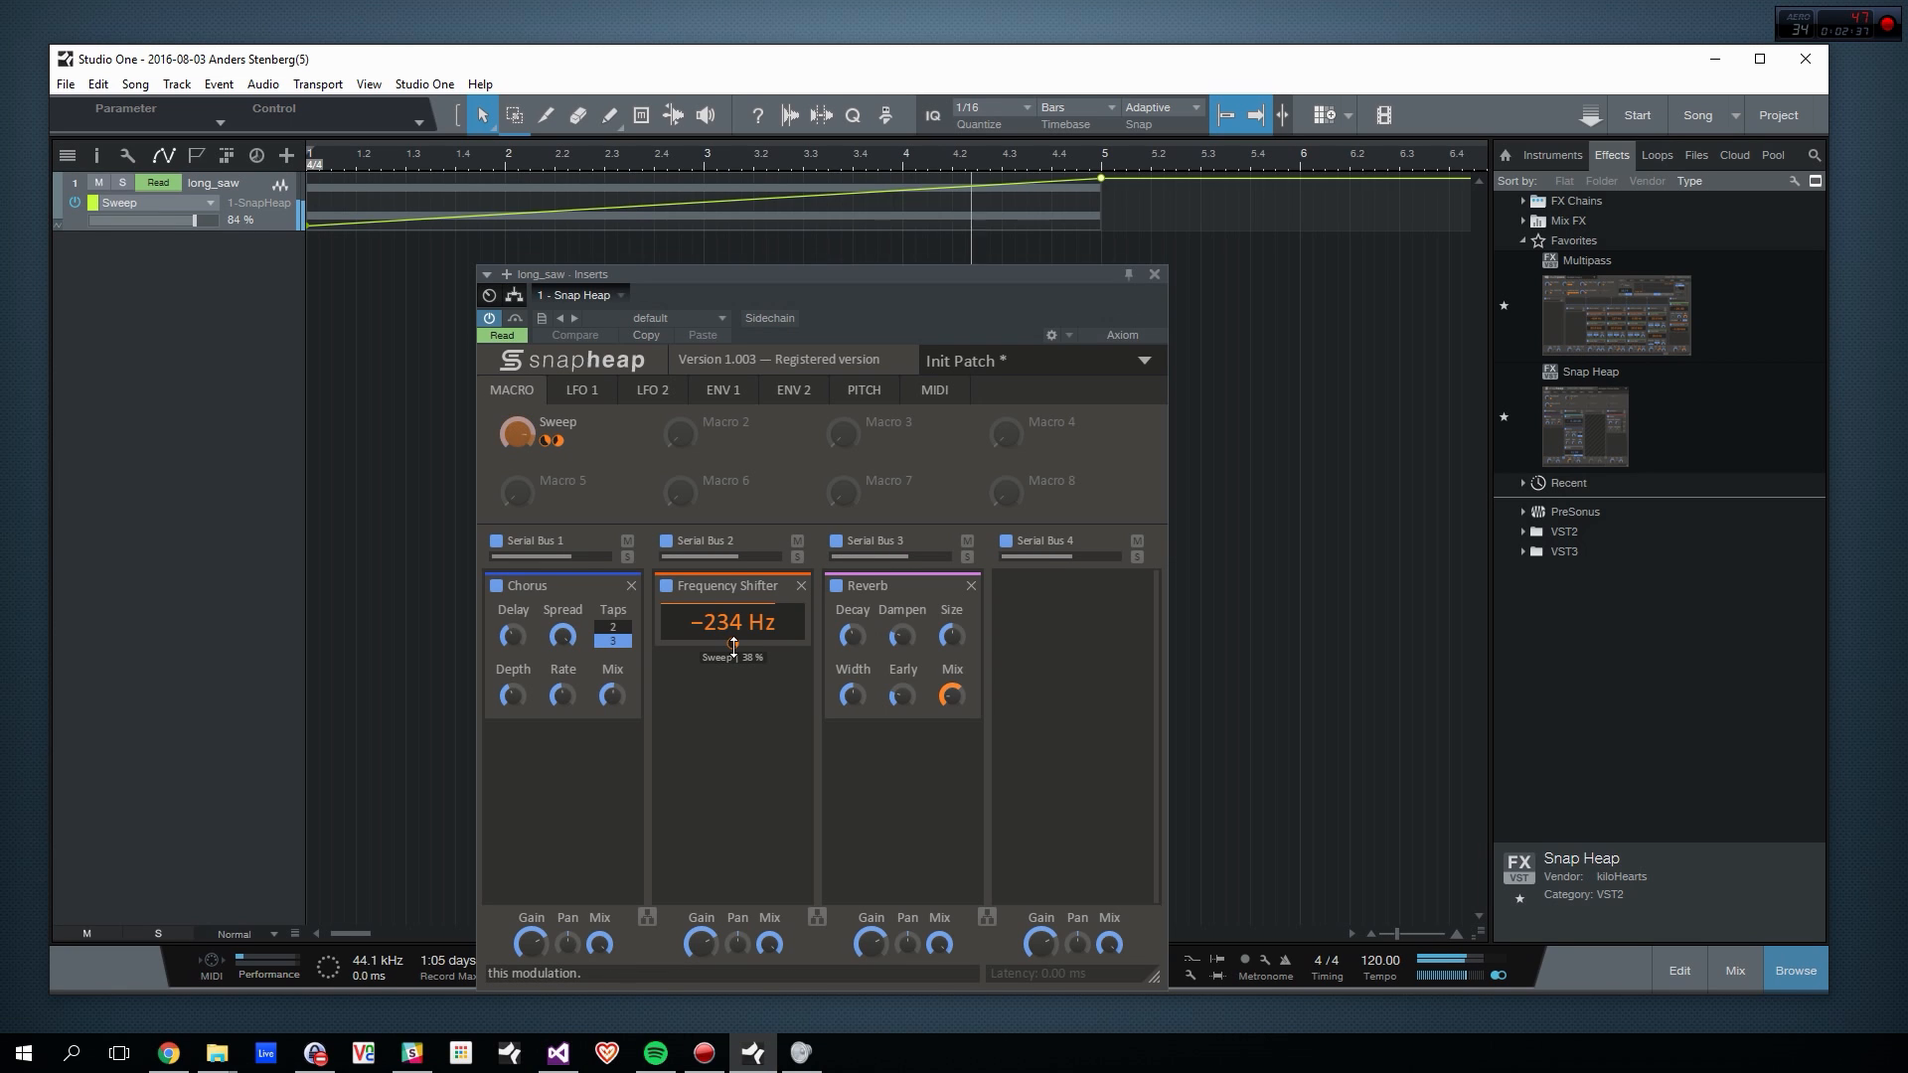
{"action": "key", "text": "space"}
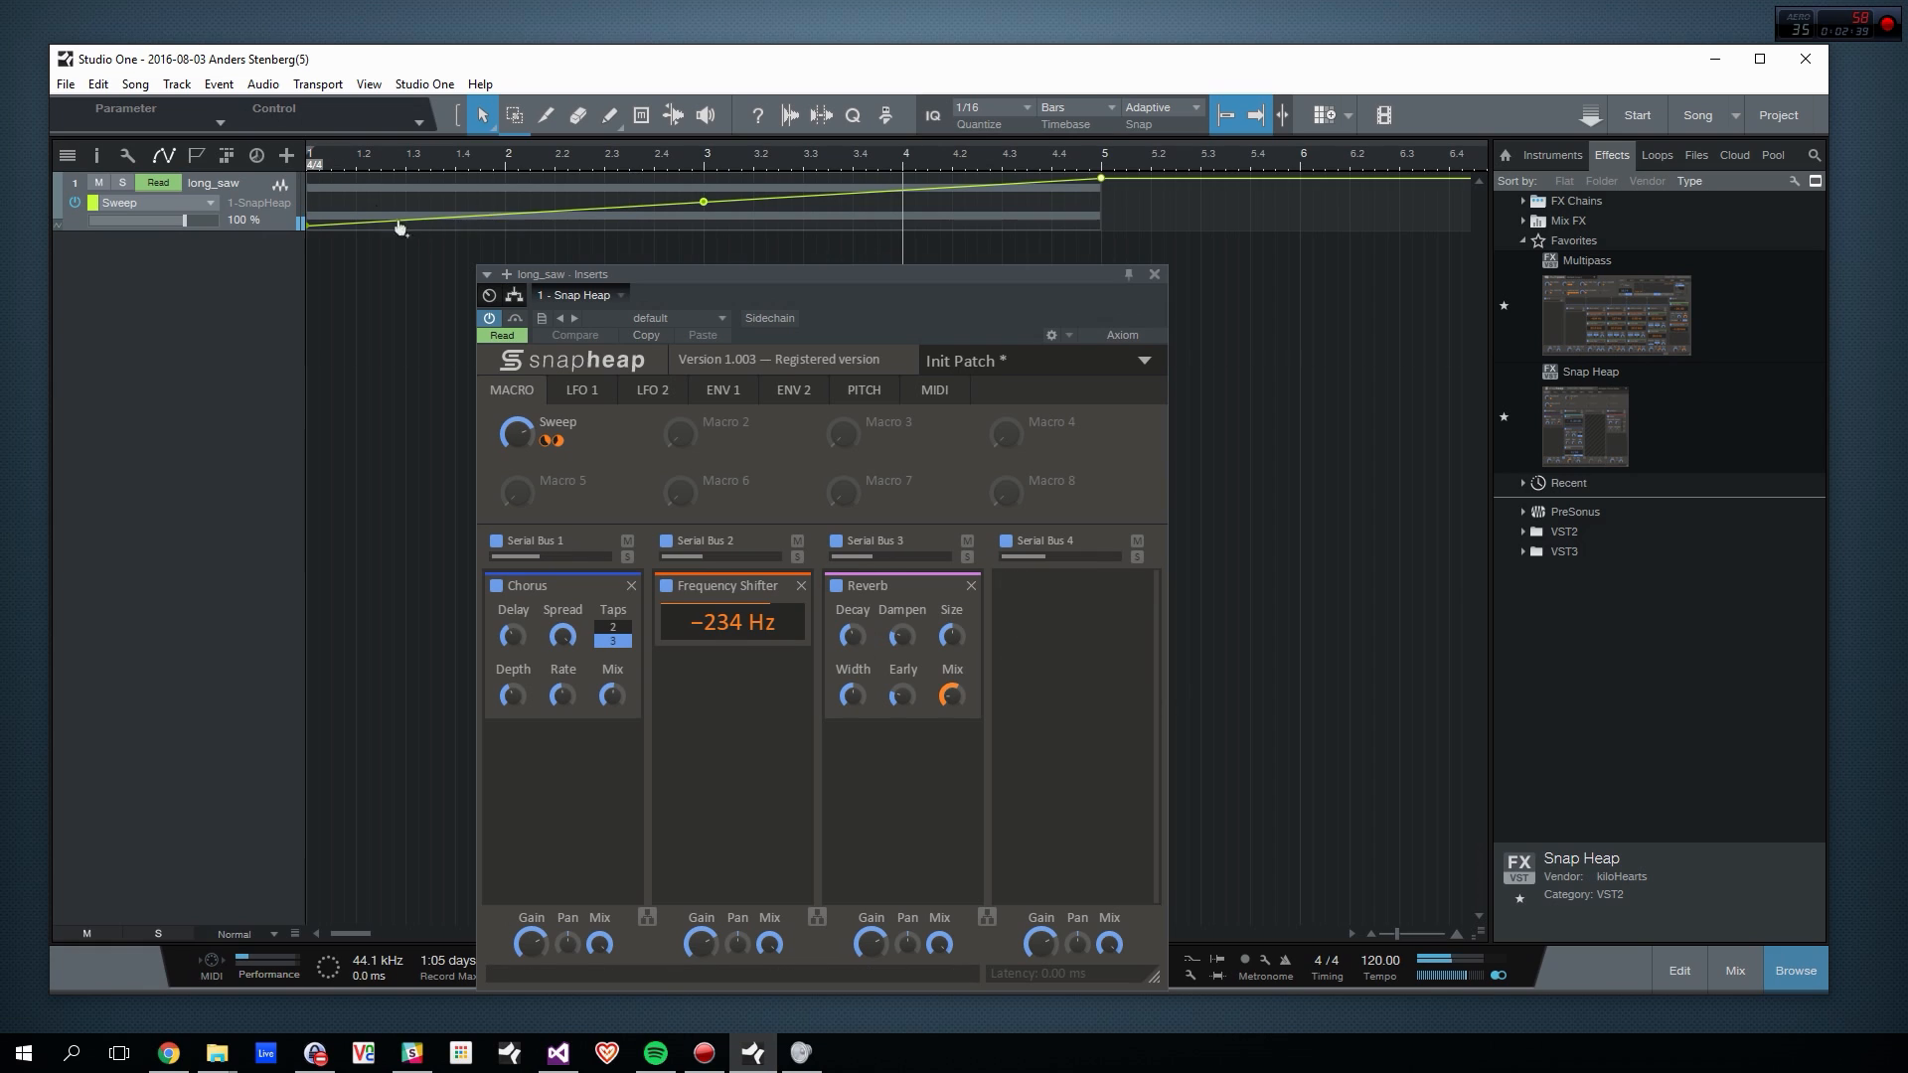
{"action": "left_click", "coordinate": [312, 159]}
{"action": "key", "text": "space"}
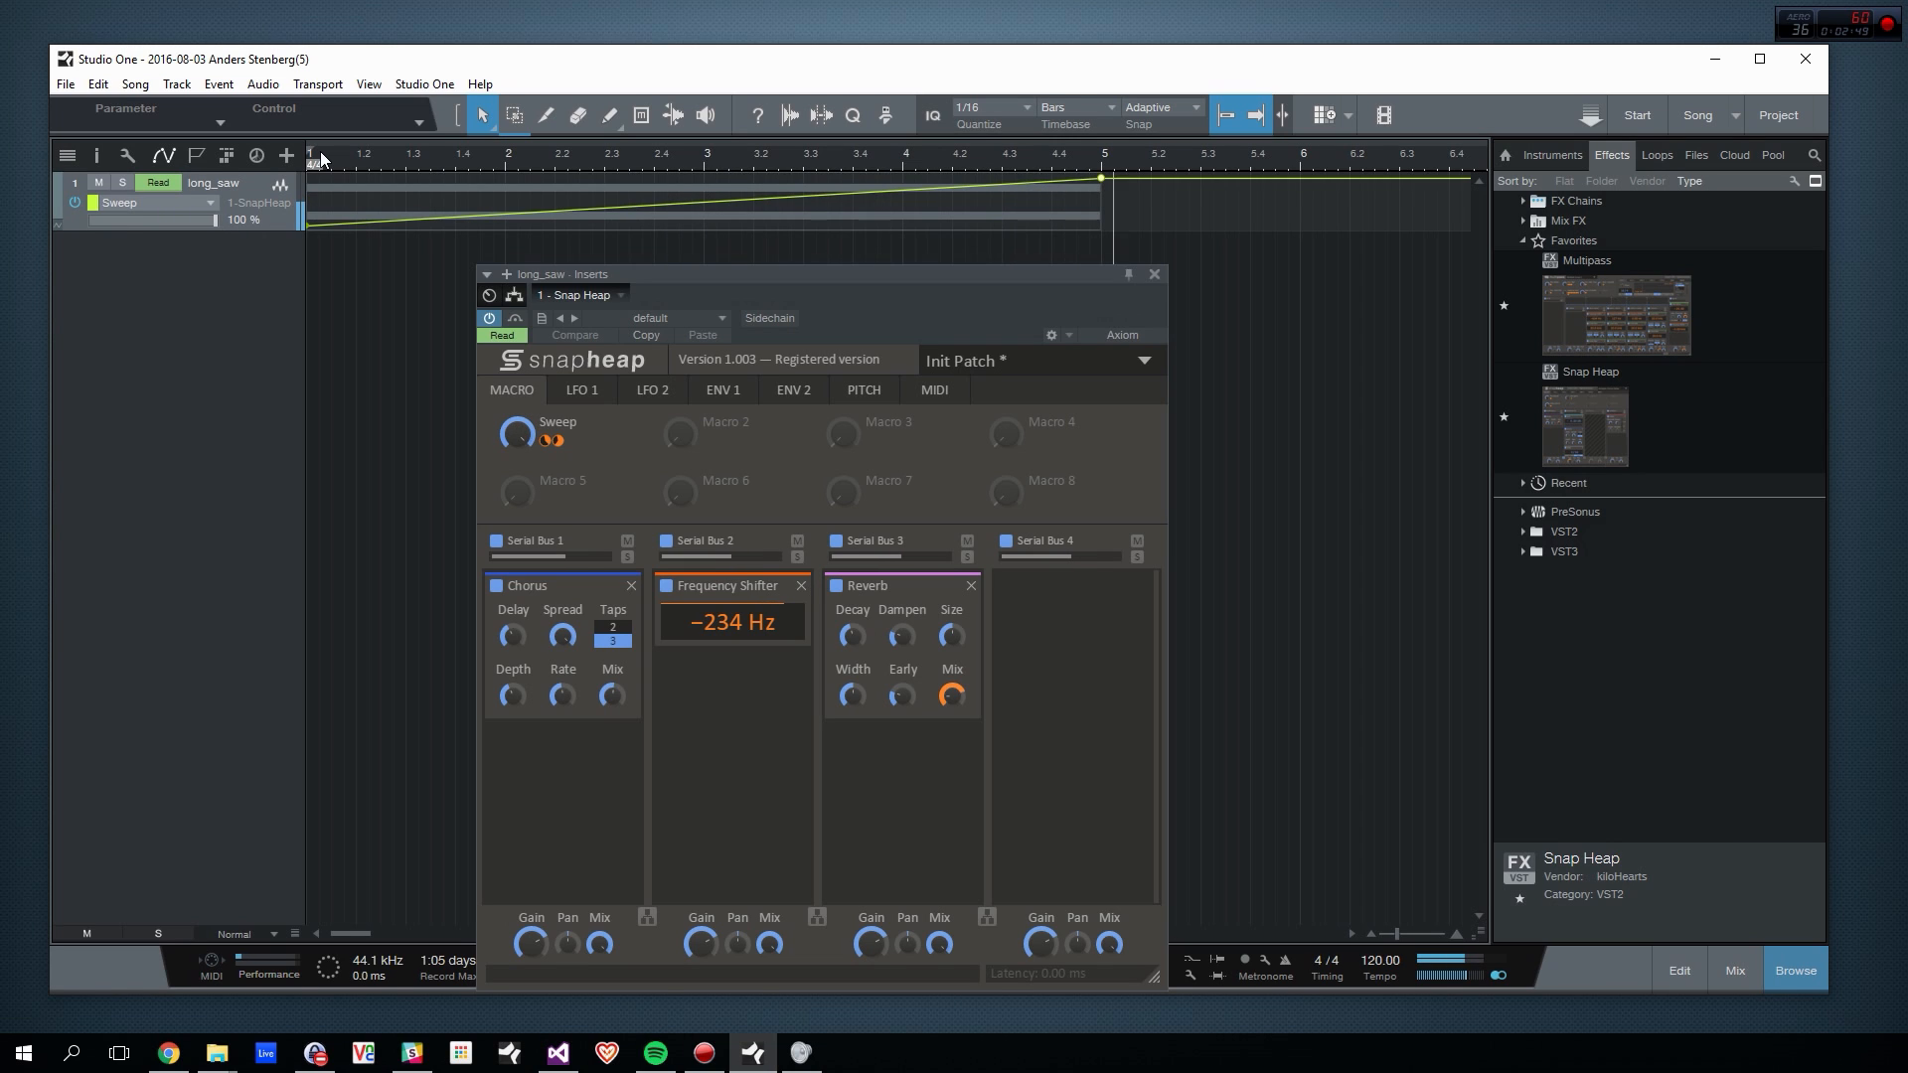
Step: Try a Trance Gate at 1/64 resolution on Serial Bus 4 and remove it
{"action": "mouse_move", "coordinate": [759, 483]}
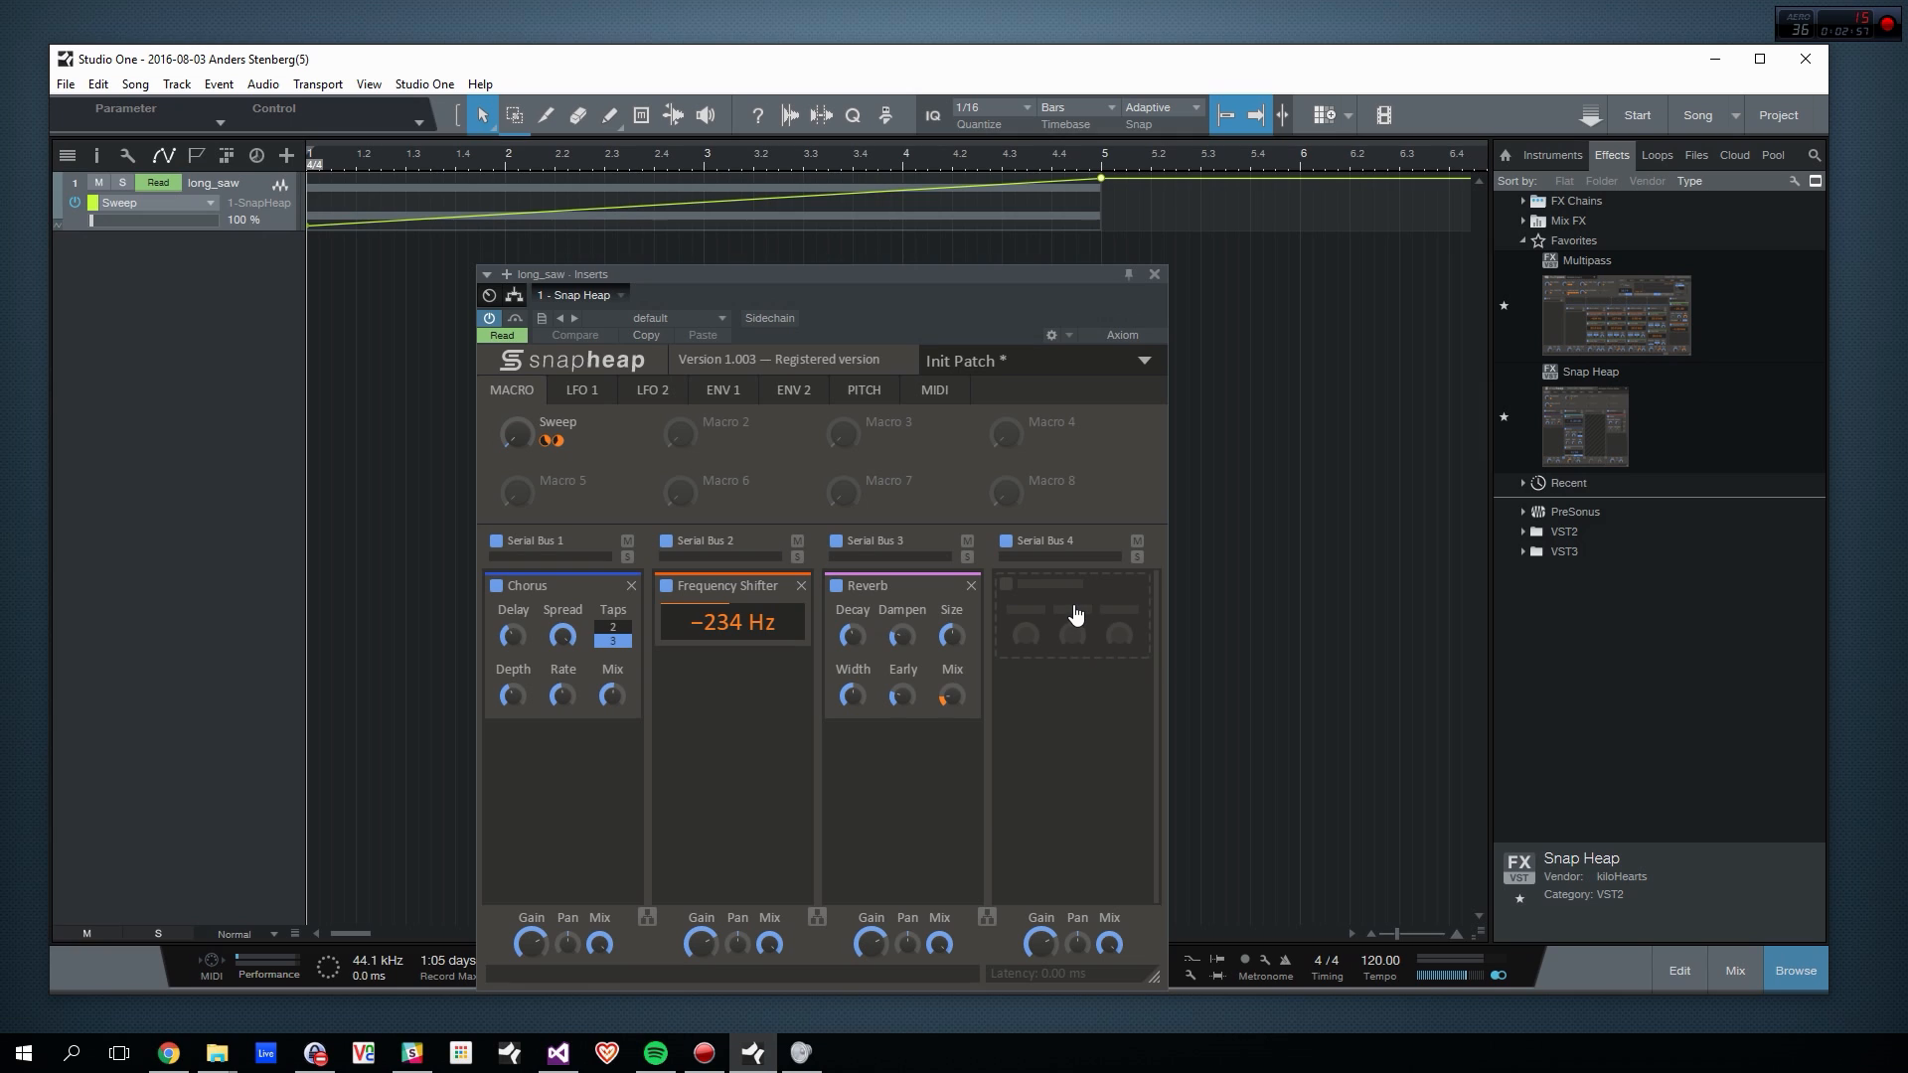
{"action": "left_click", "coordinate": [1075, 613]}
{"action": "left_click", "coordinate": [994, 812]}
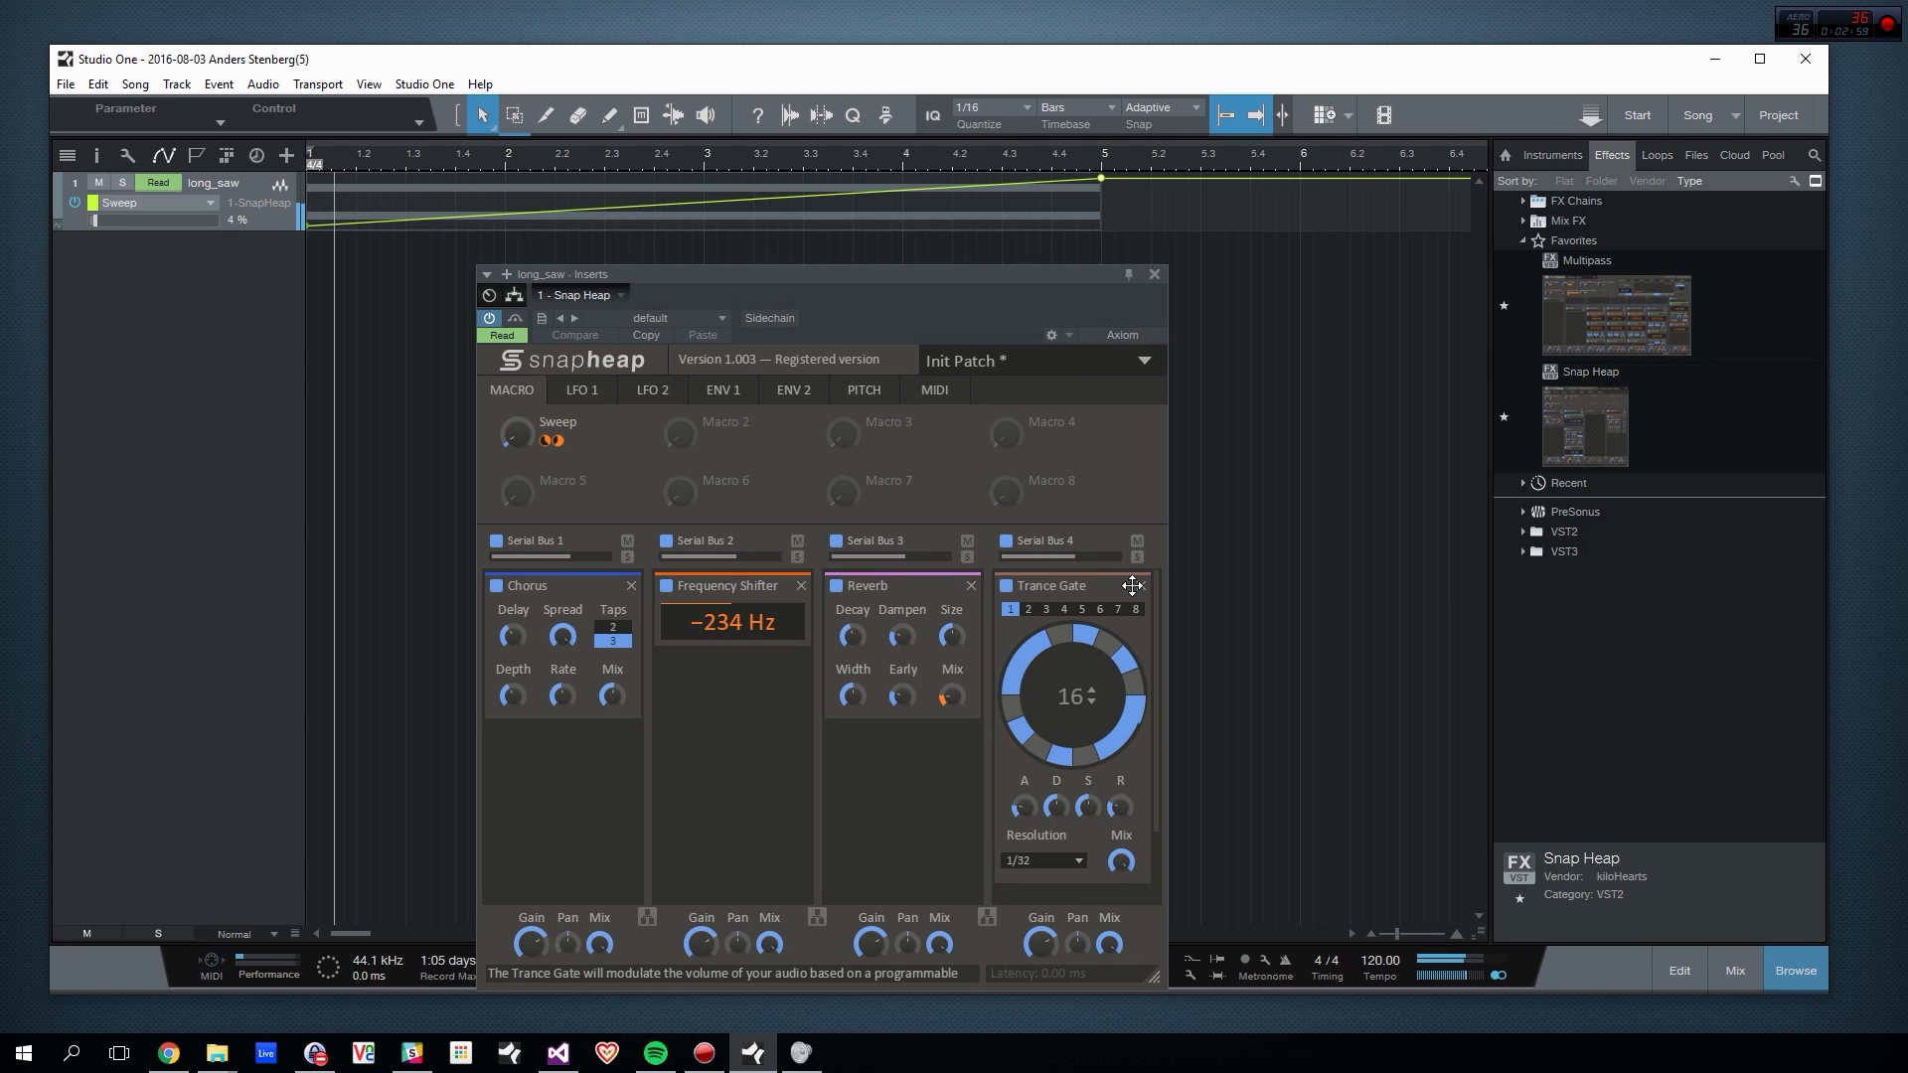
{"action": "left_click", "coordinate": [1053, 860]}
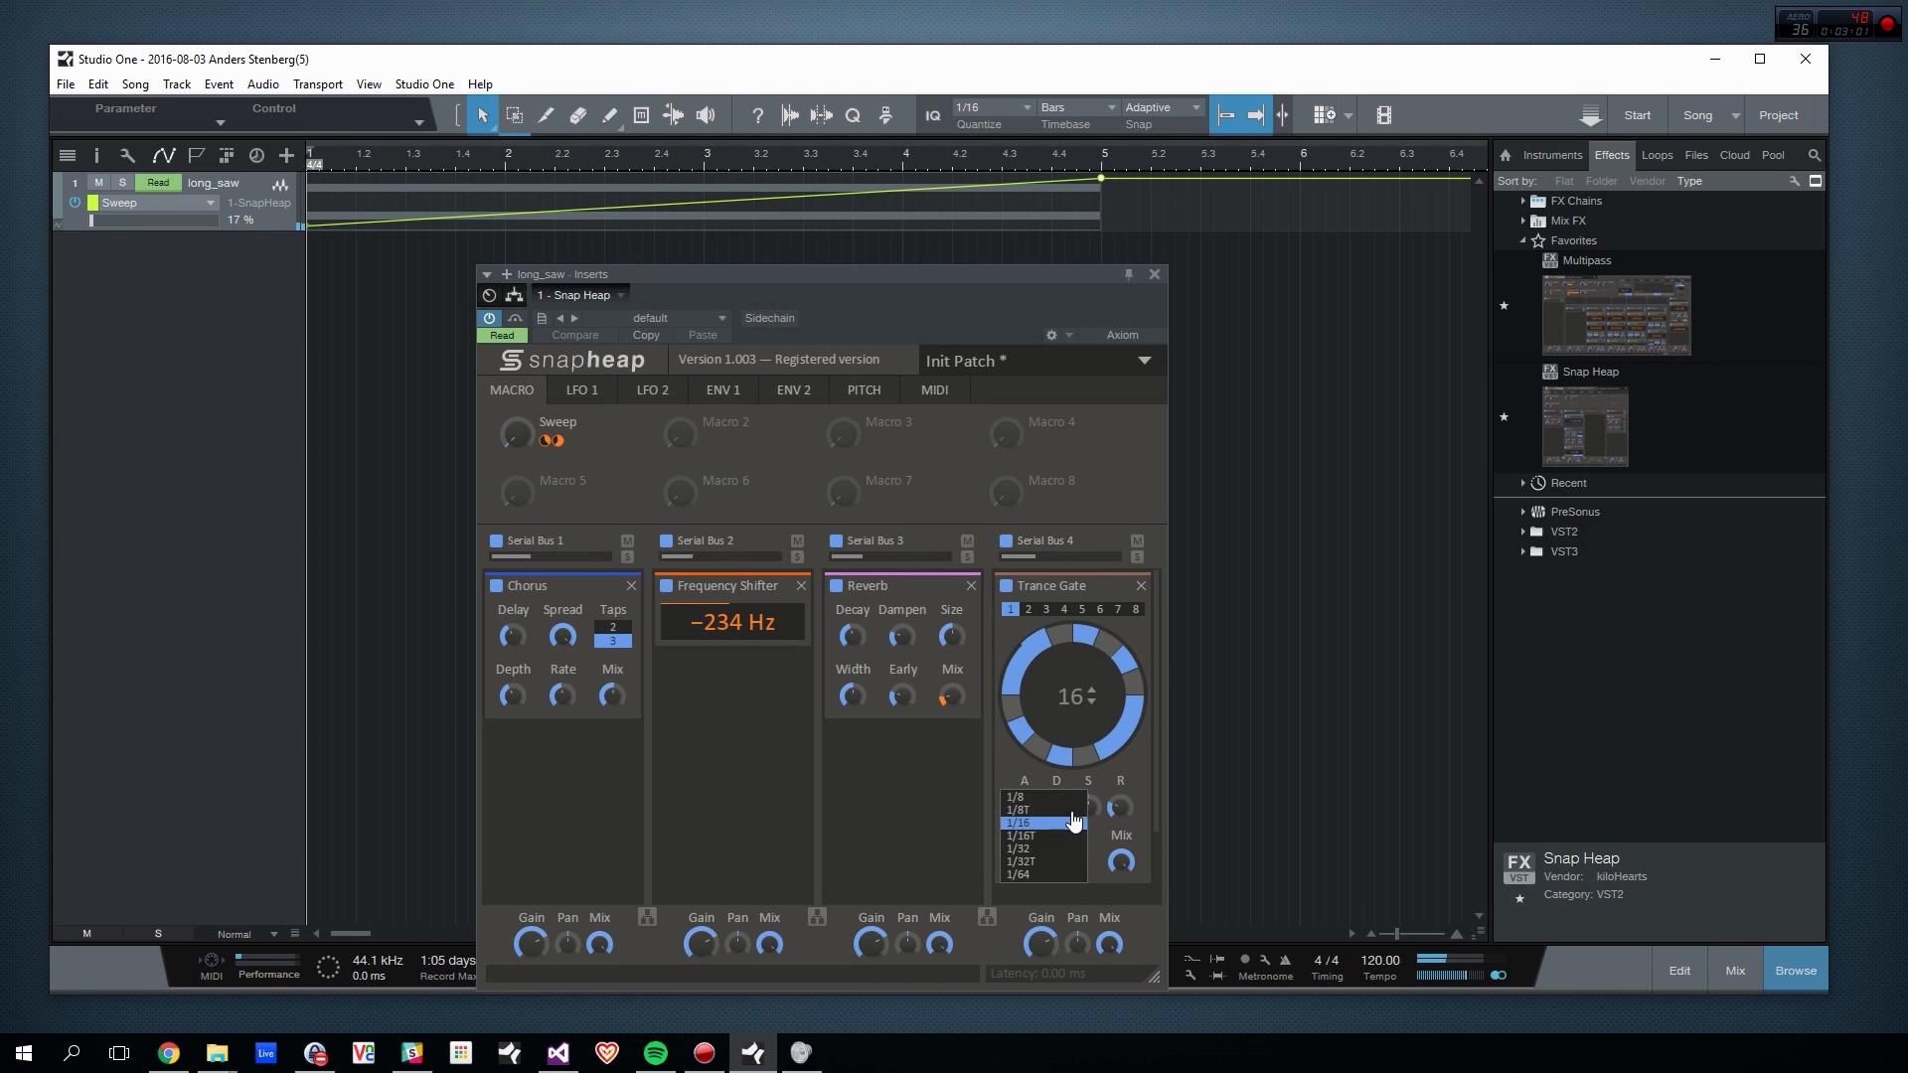
{"action": "left_click", "coordinate": [1039, 874]}
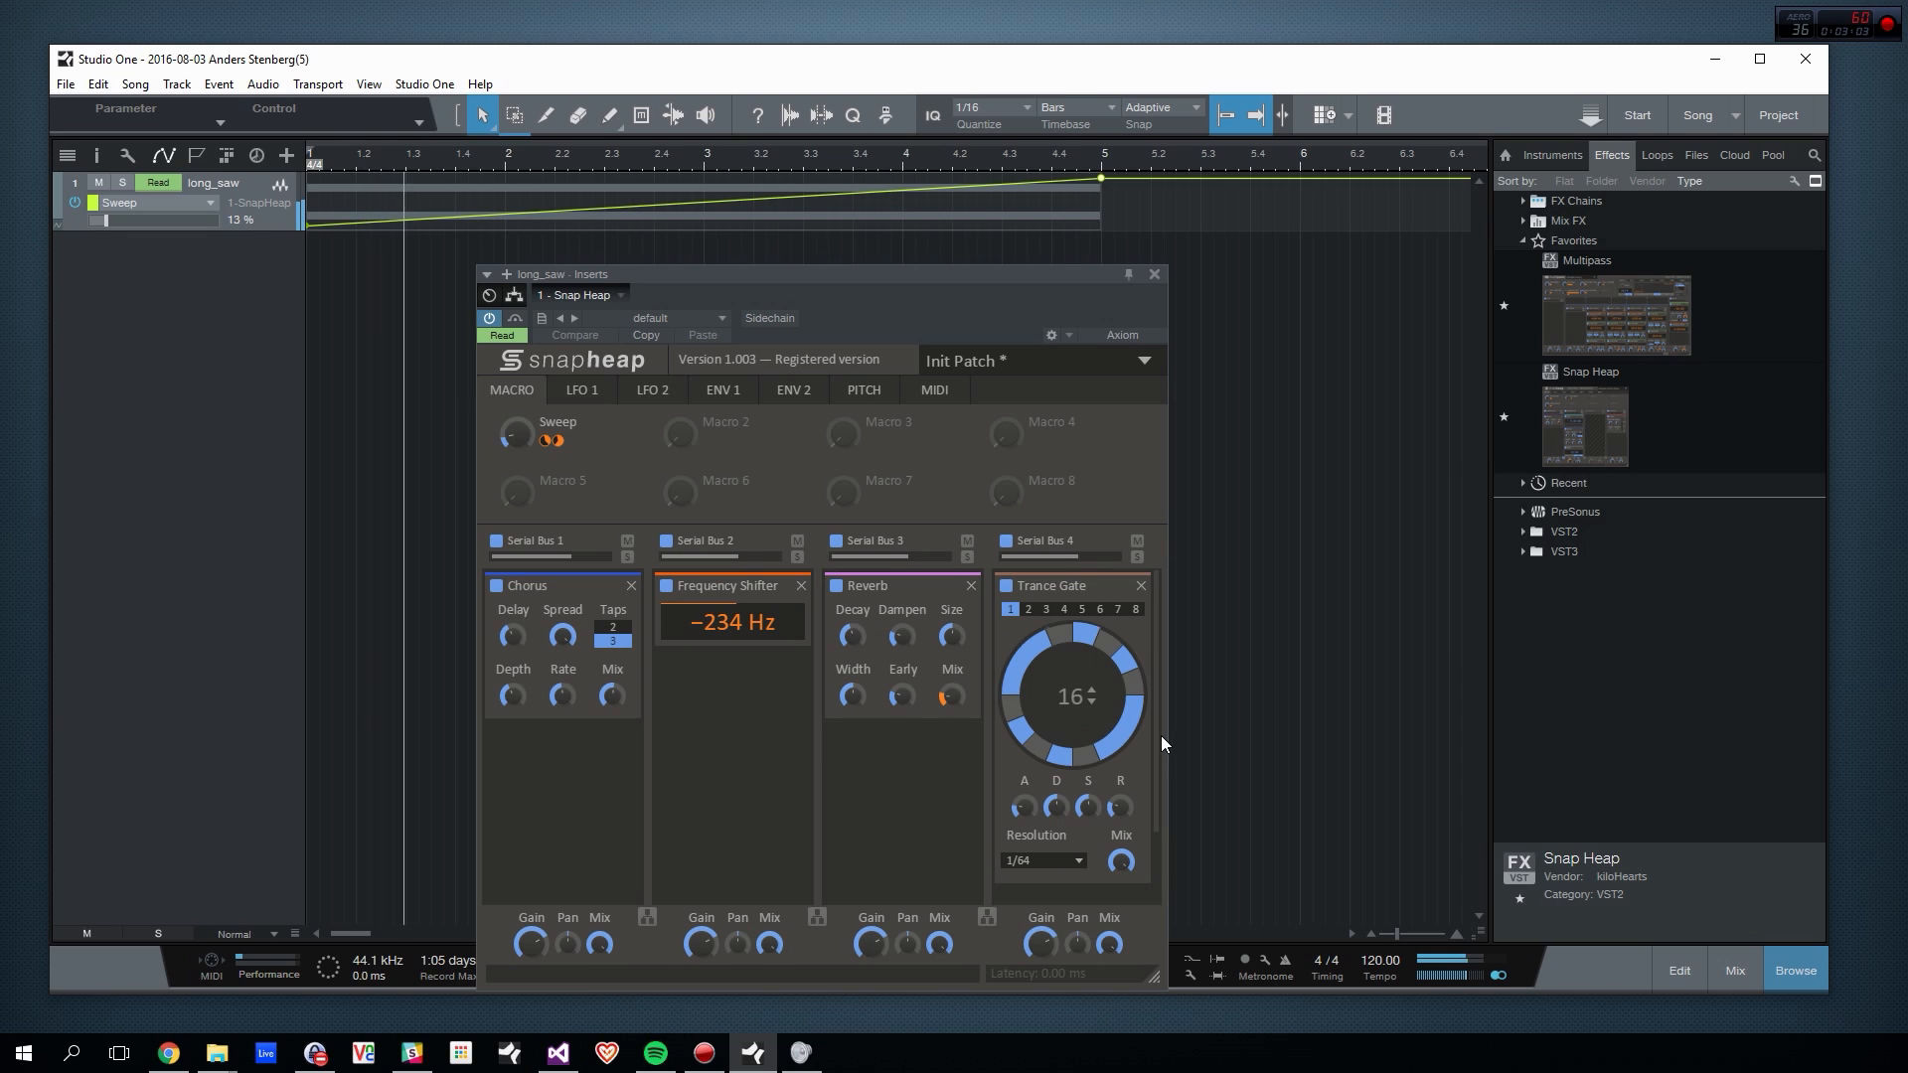
{"action": "key", "text": "space"}
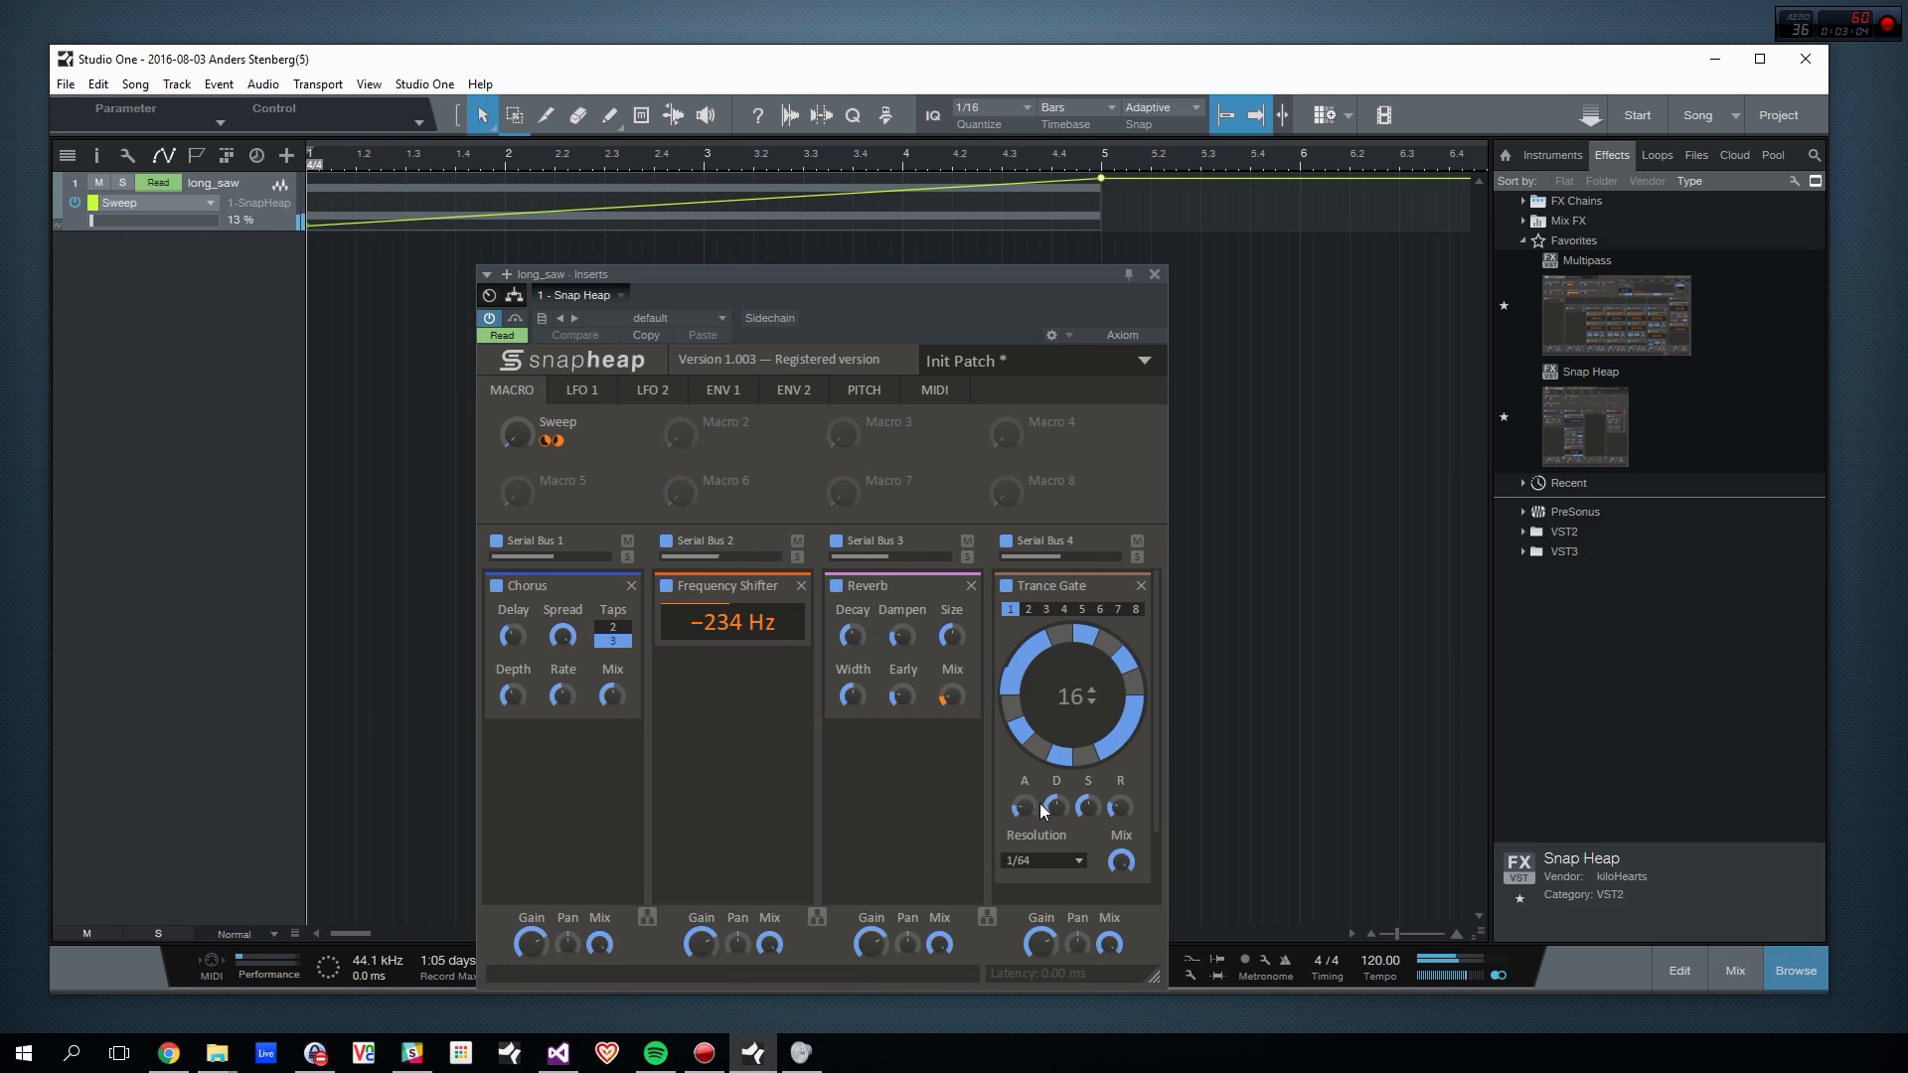
{"action": "left_click", "coordinate": [1141, 588]}
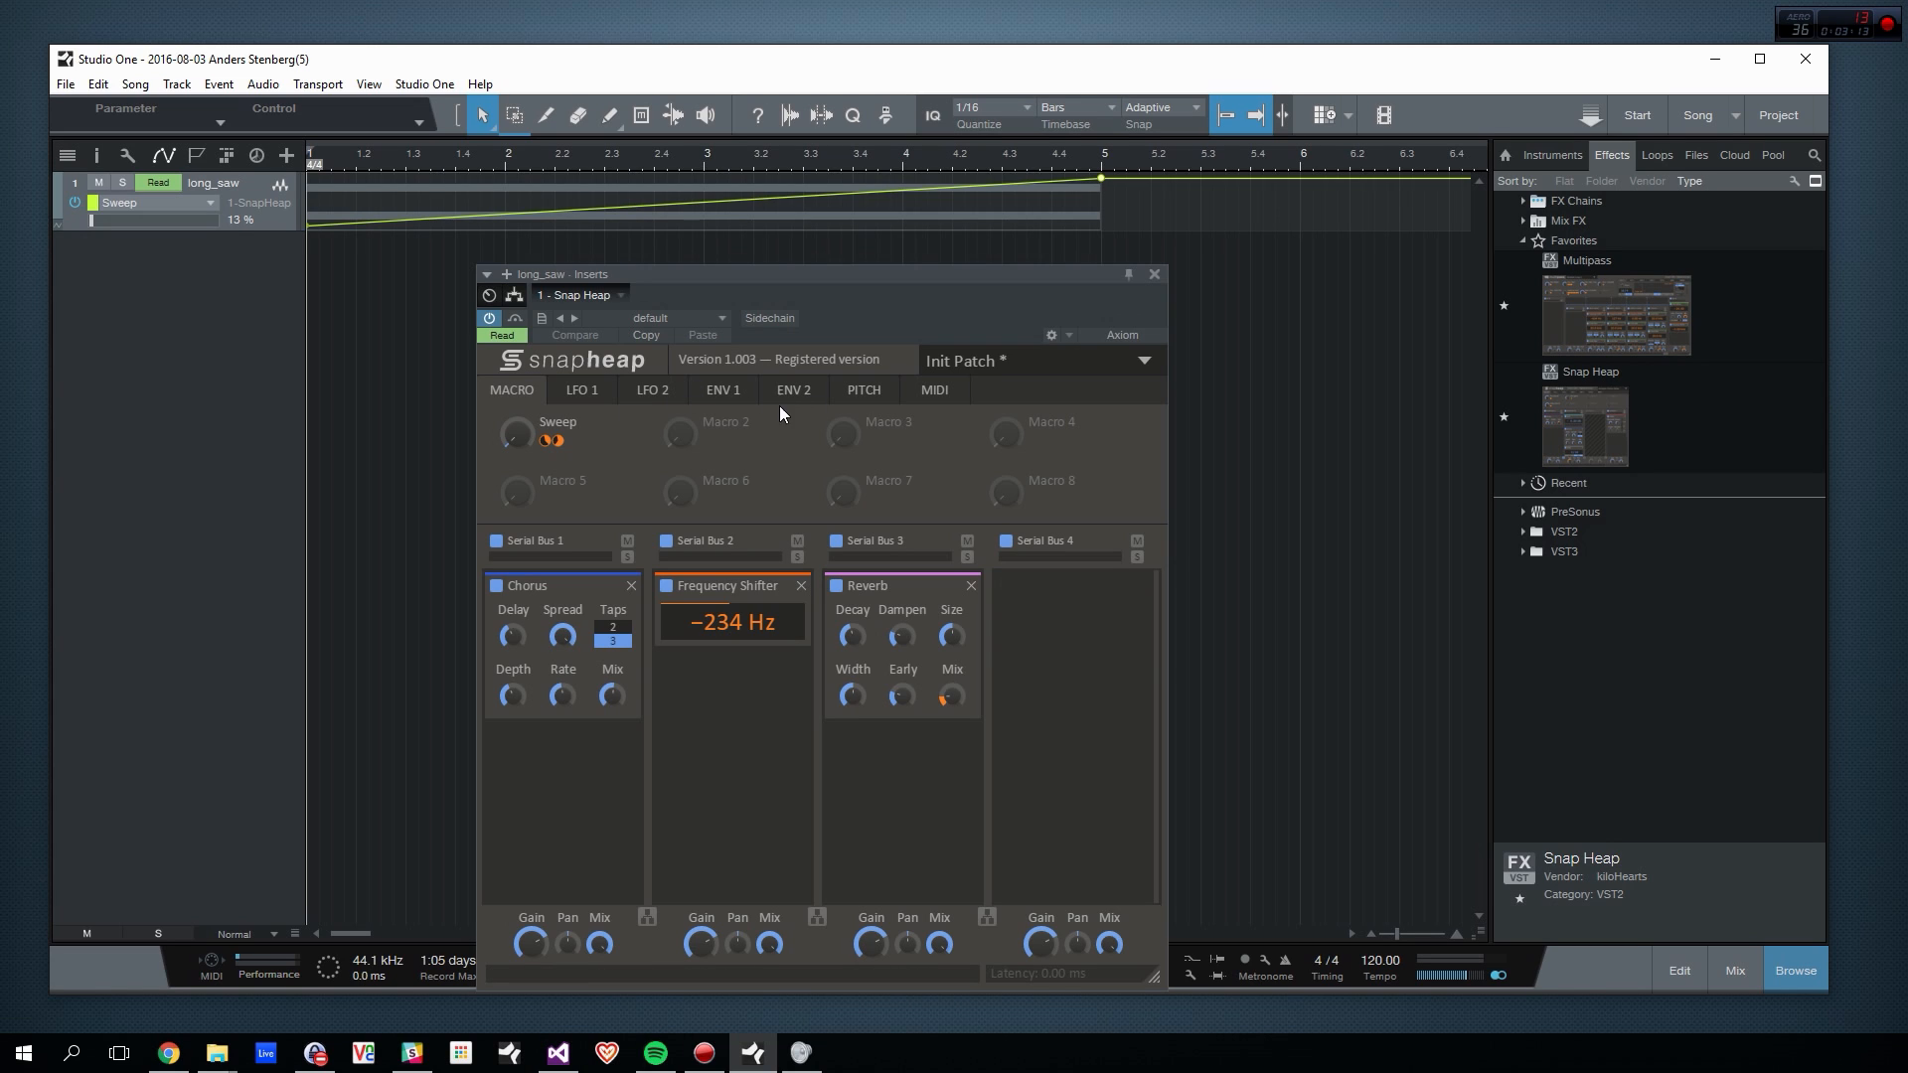
Step: Add a Tape Stop to Serial Bus 4 and configure LFO 1 as a tempo-synced saw wave at 2/16
{"action": "left_click", "coordinate": [1065, 592]}
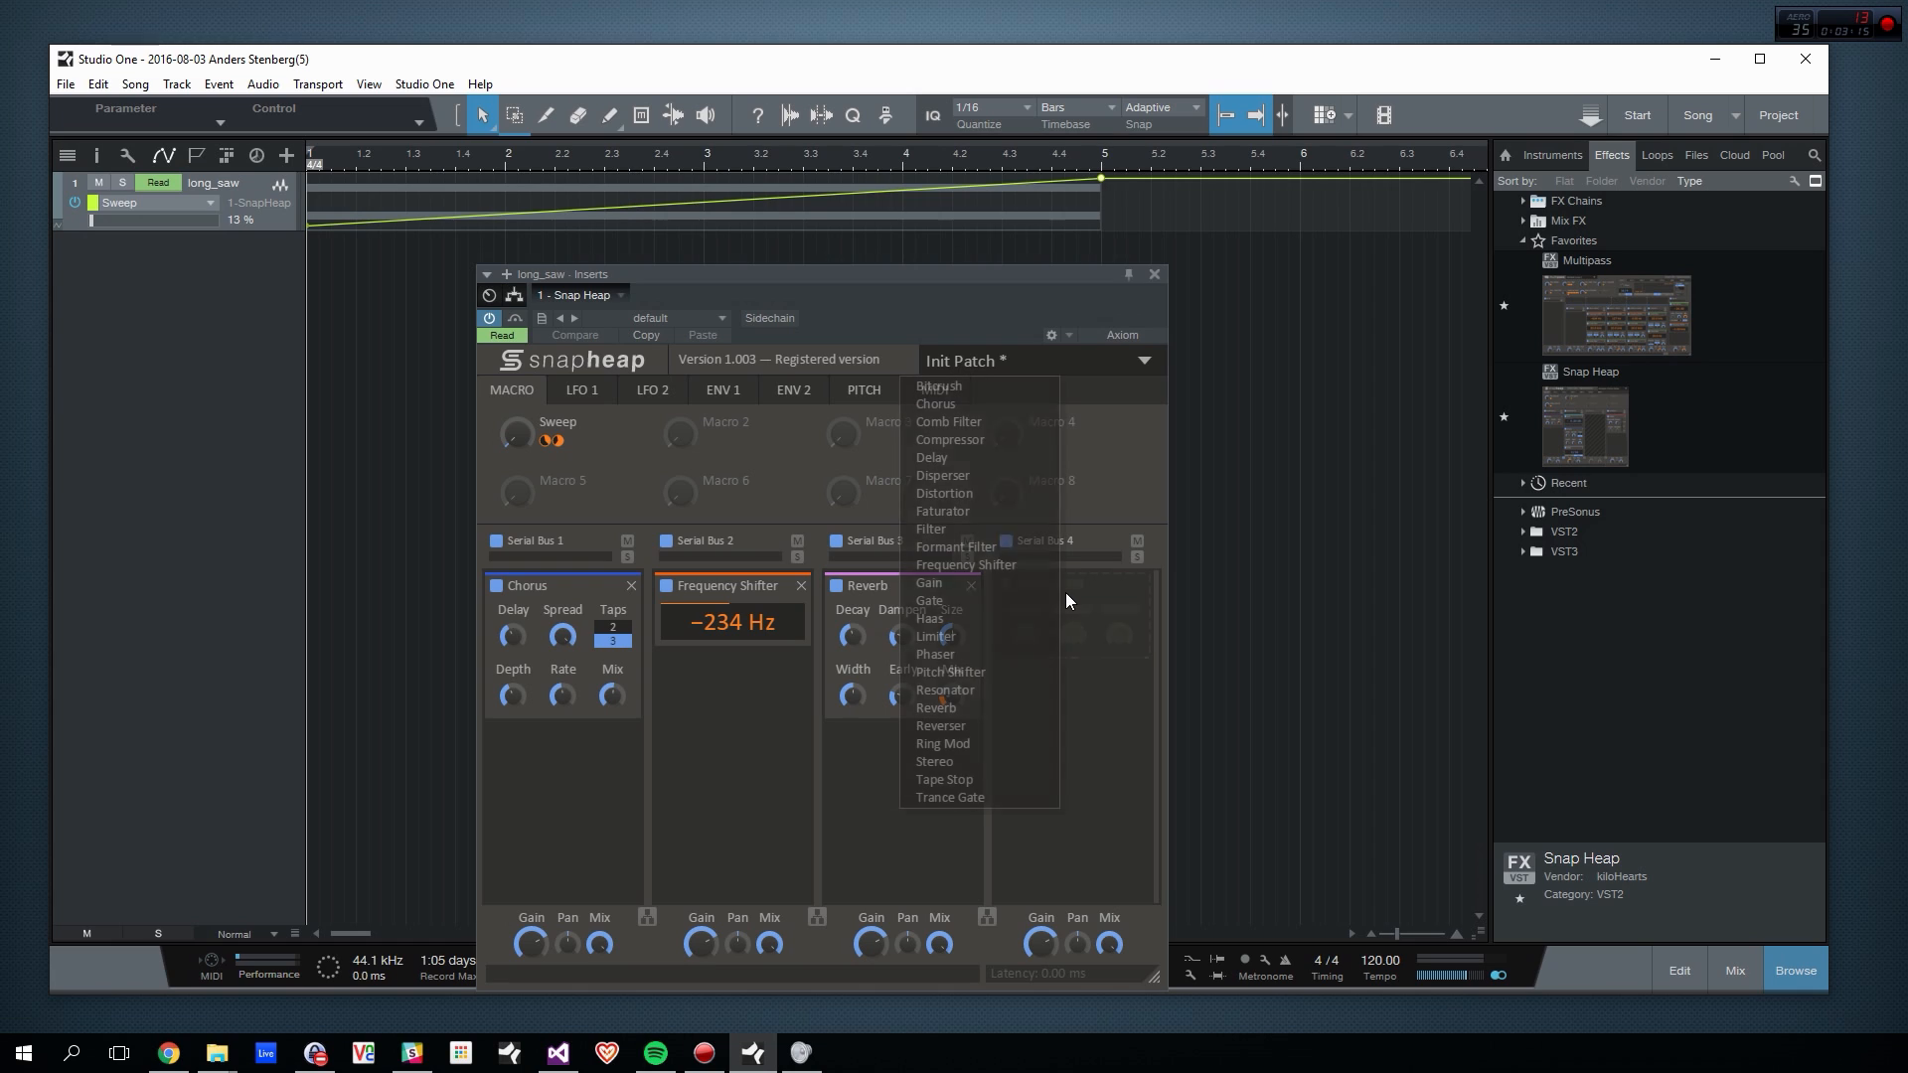
{"action": "left_click", "coordinate": [946, 779]}
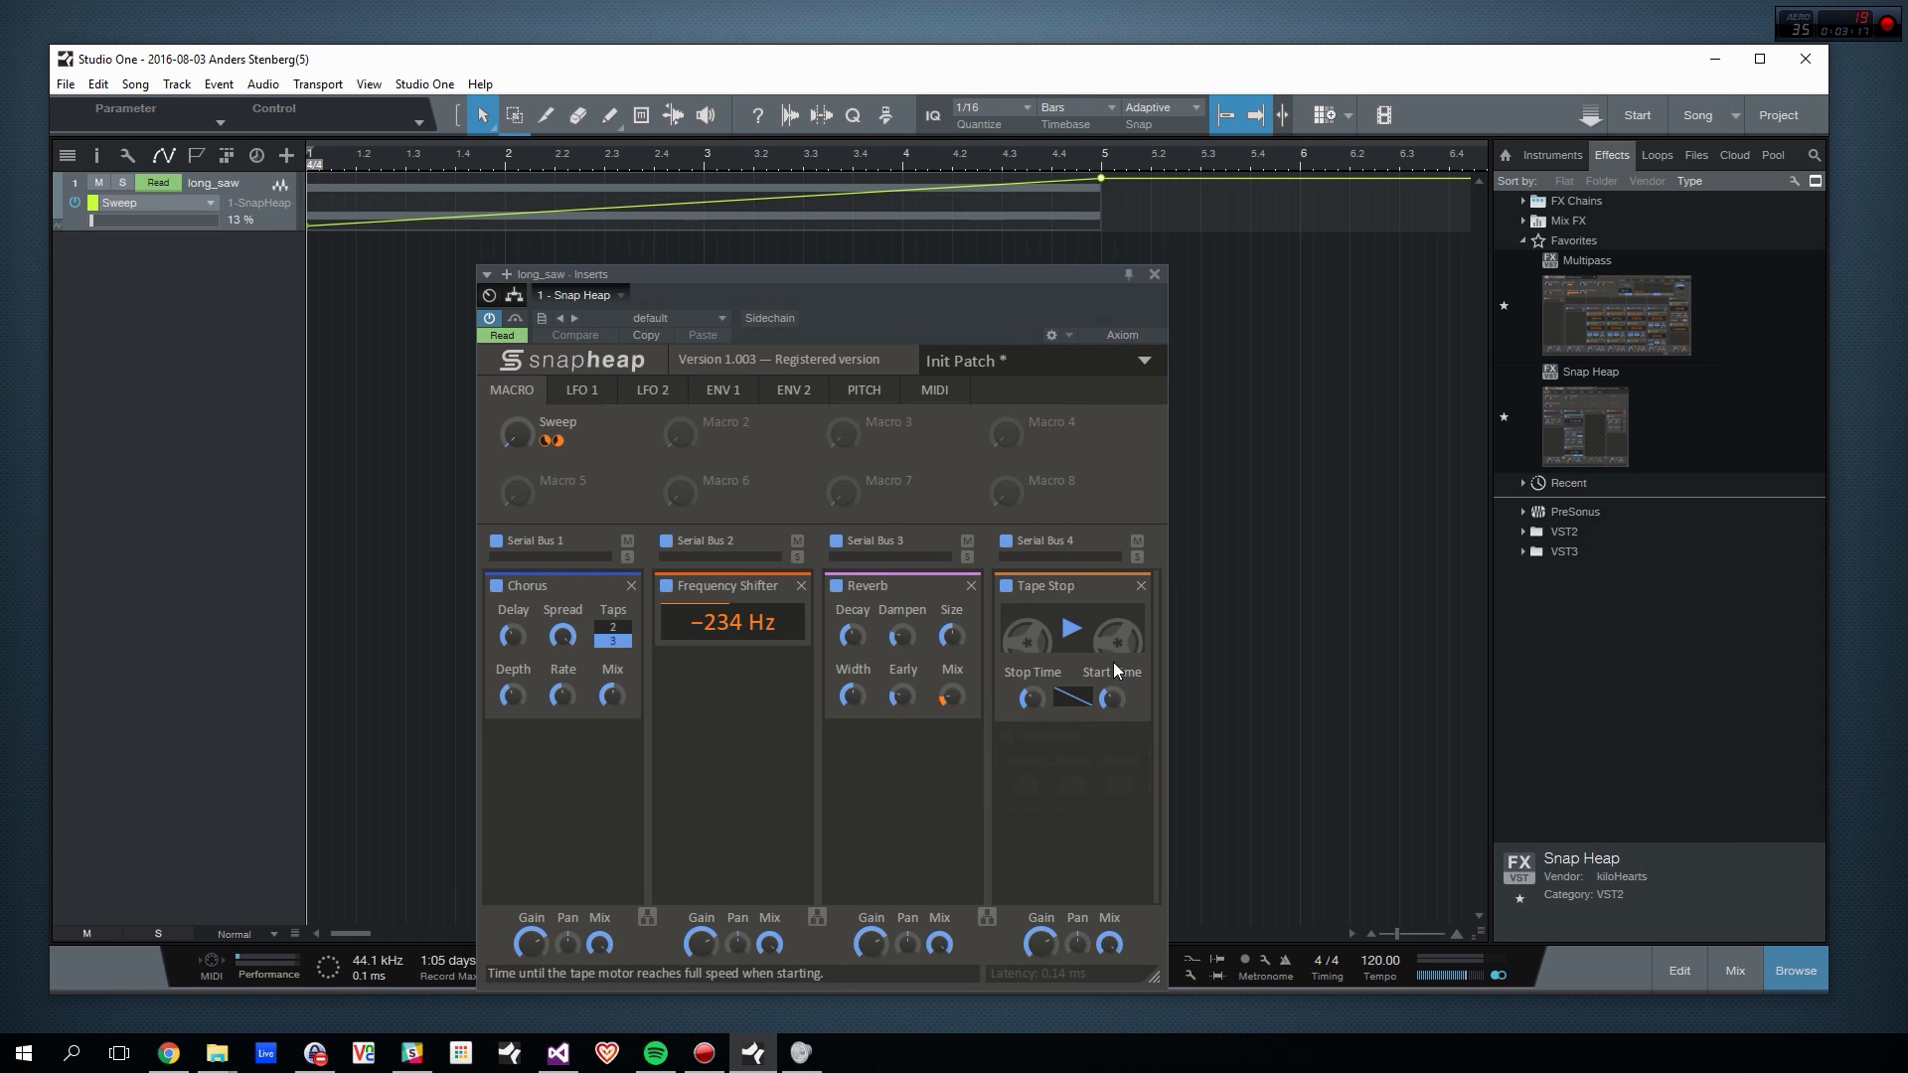
{"action": "left_click", "coordinate": [582, 389]}
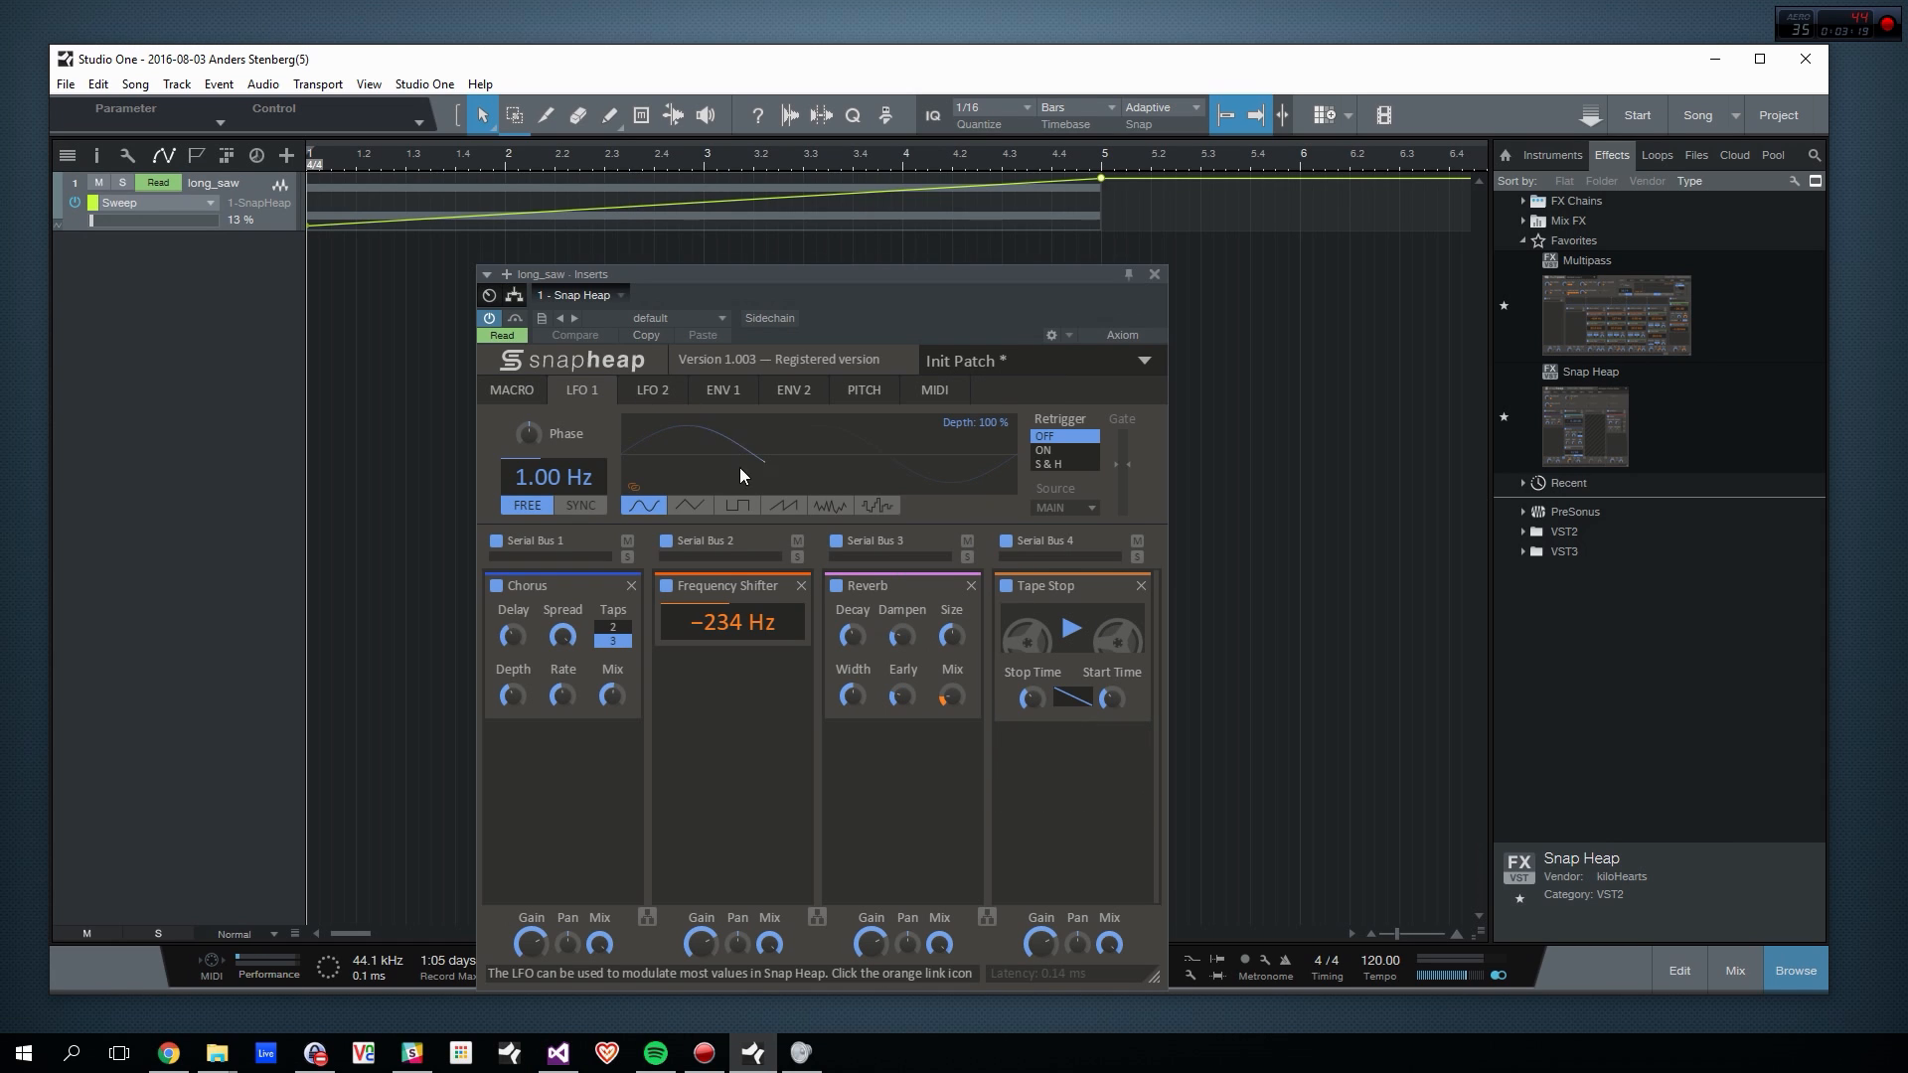
{"action": "left_click", "coordinate": [783, 506]}
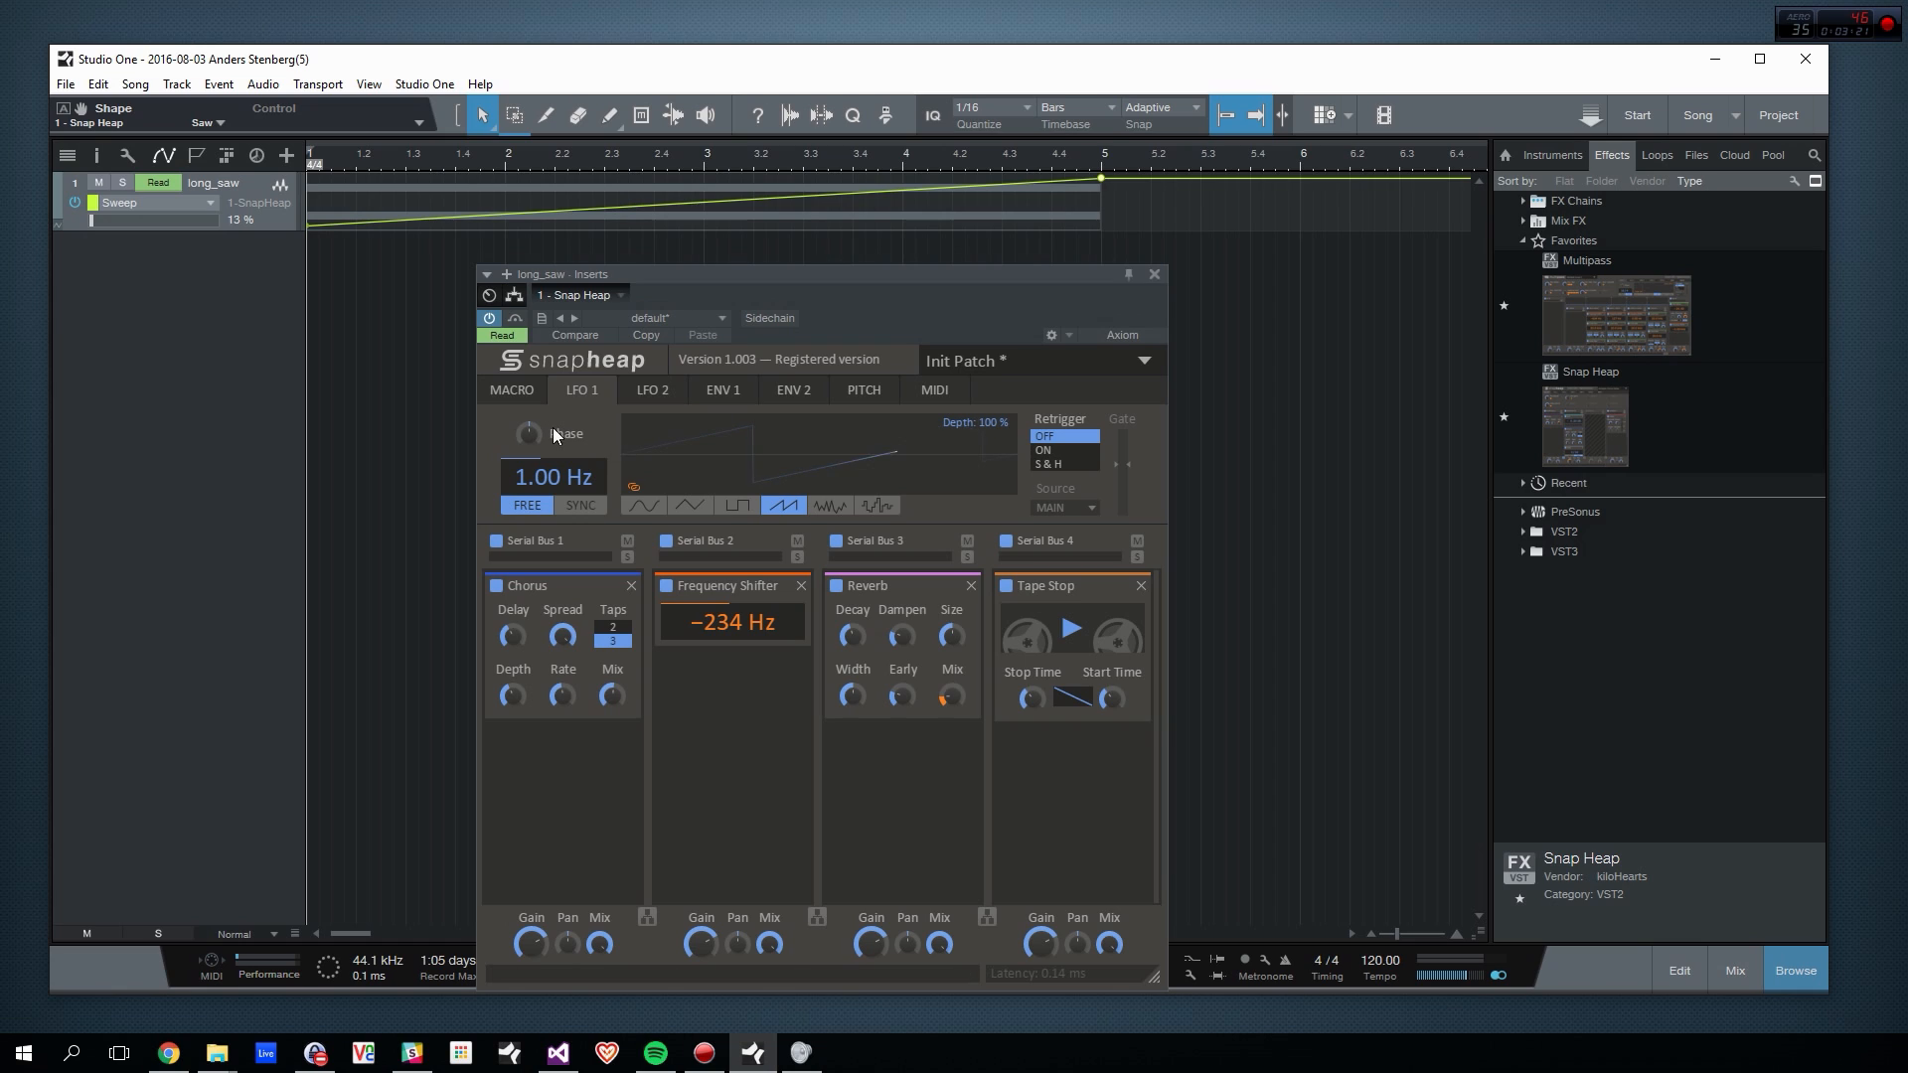
{"action": "left_click", "coordinate": [587, 506]}
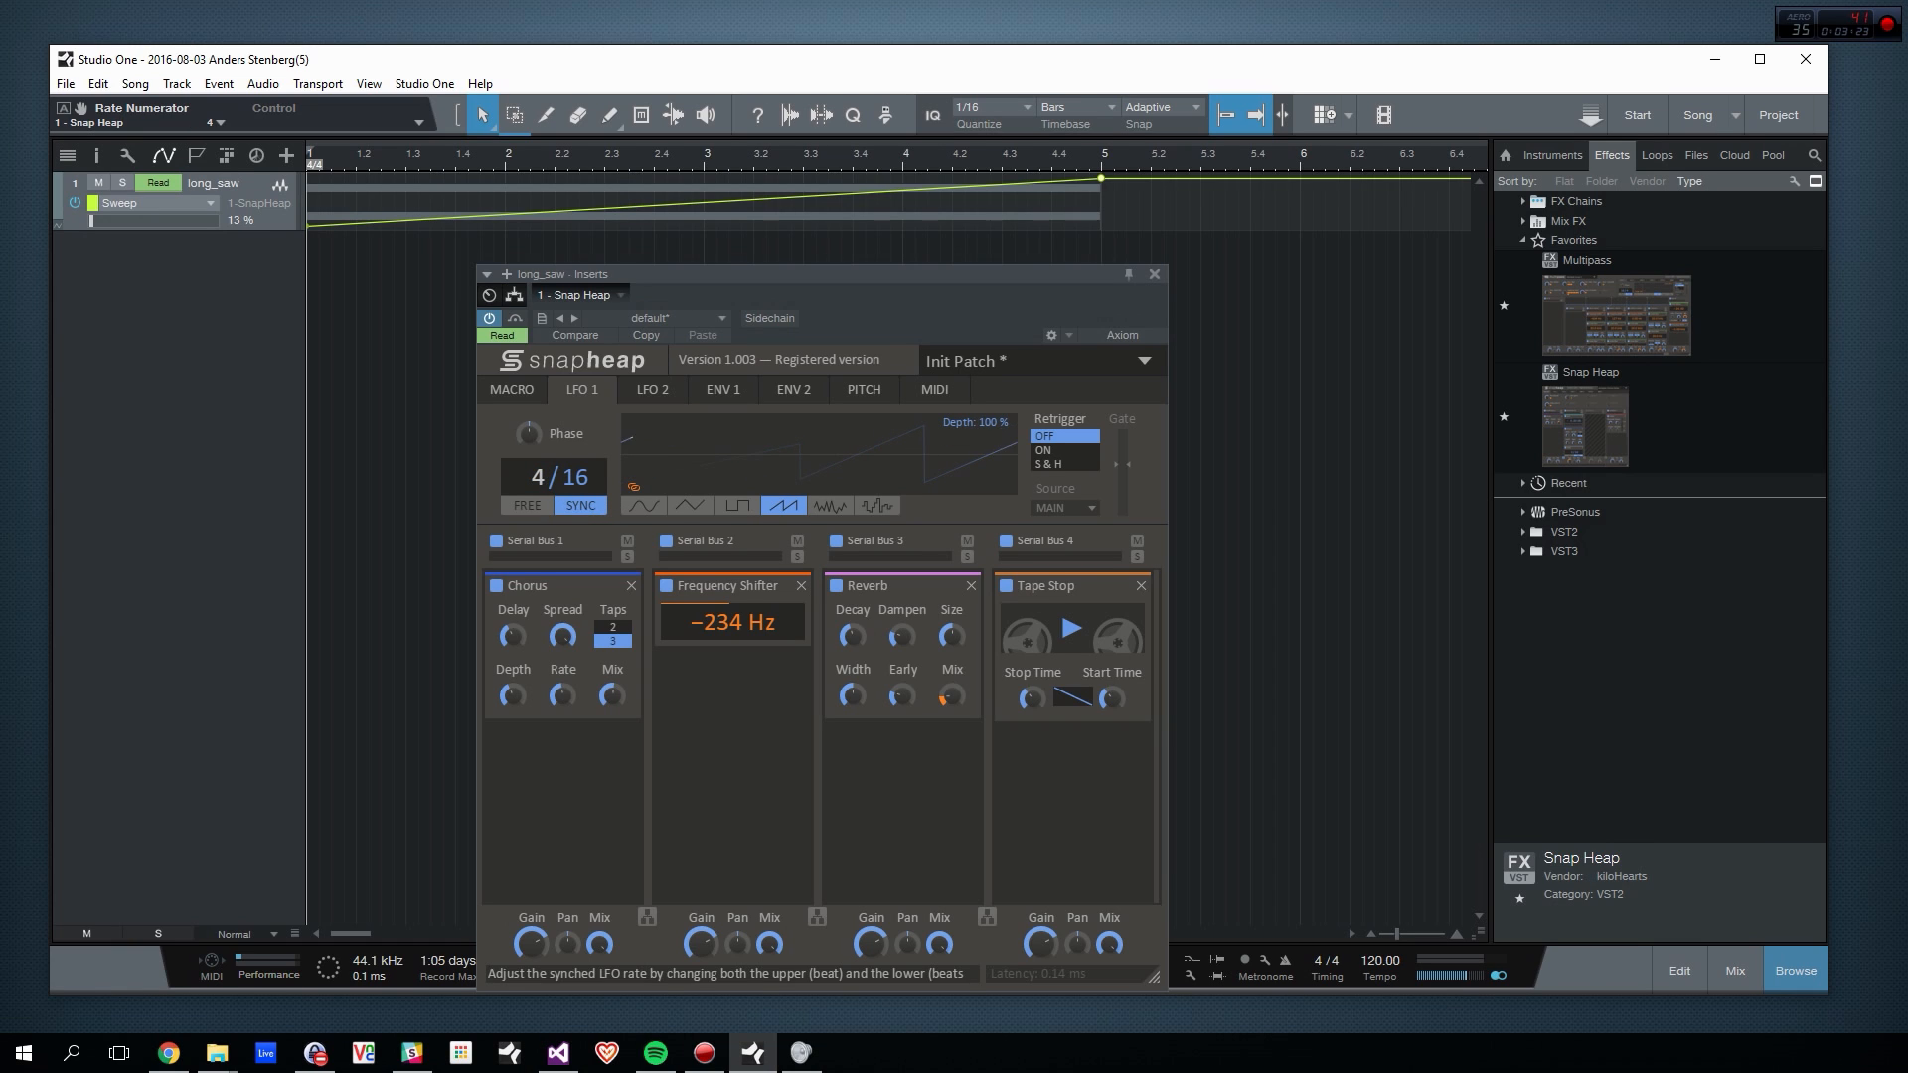
{"action": "scroll", "coordinate": [542, 481], "scroll_direction": "down", "scroll_amount": 2}
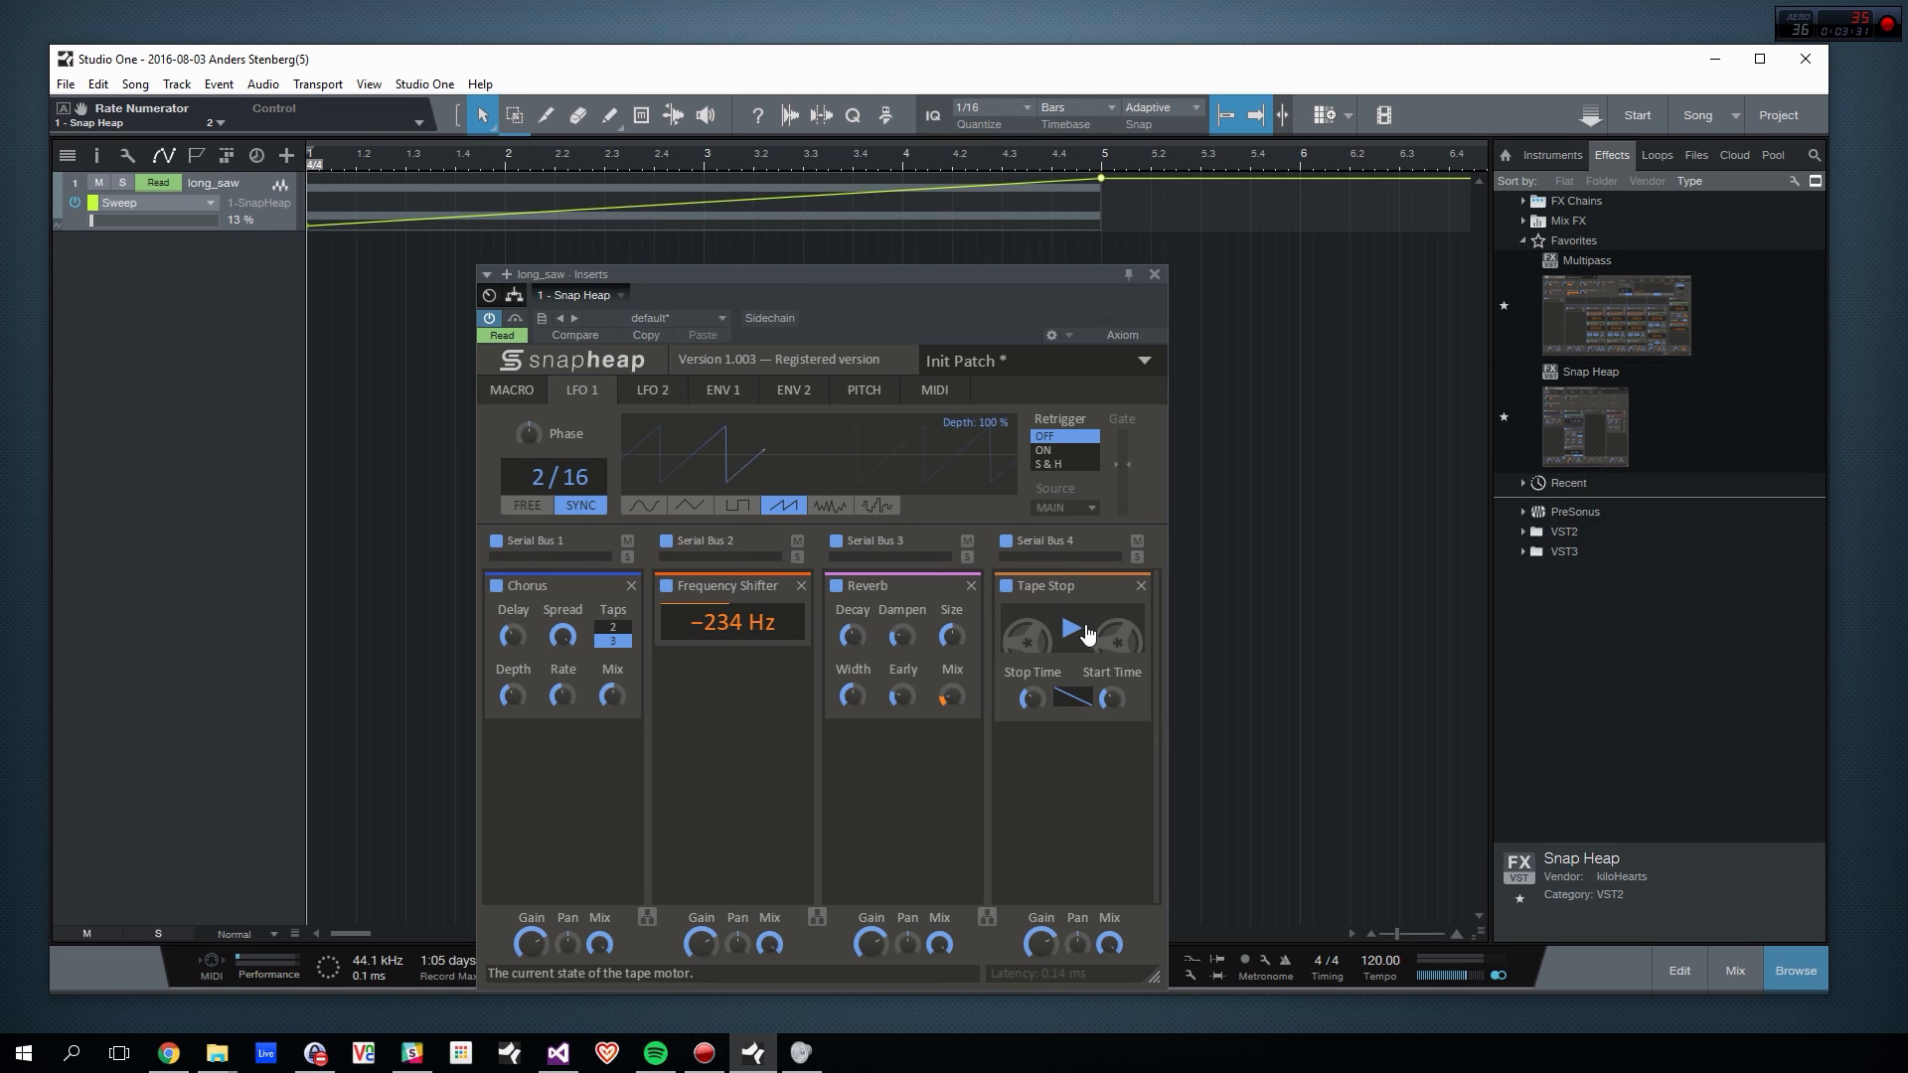
Step: Audition the Tape Stop and assign LFO 1 to modulate its play/stop state
{"action": "key", "text": "space"}
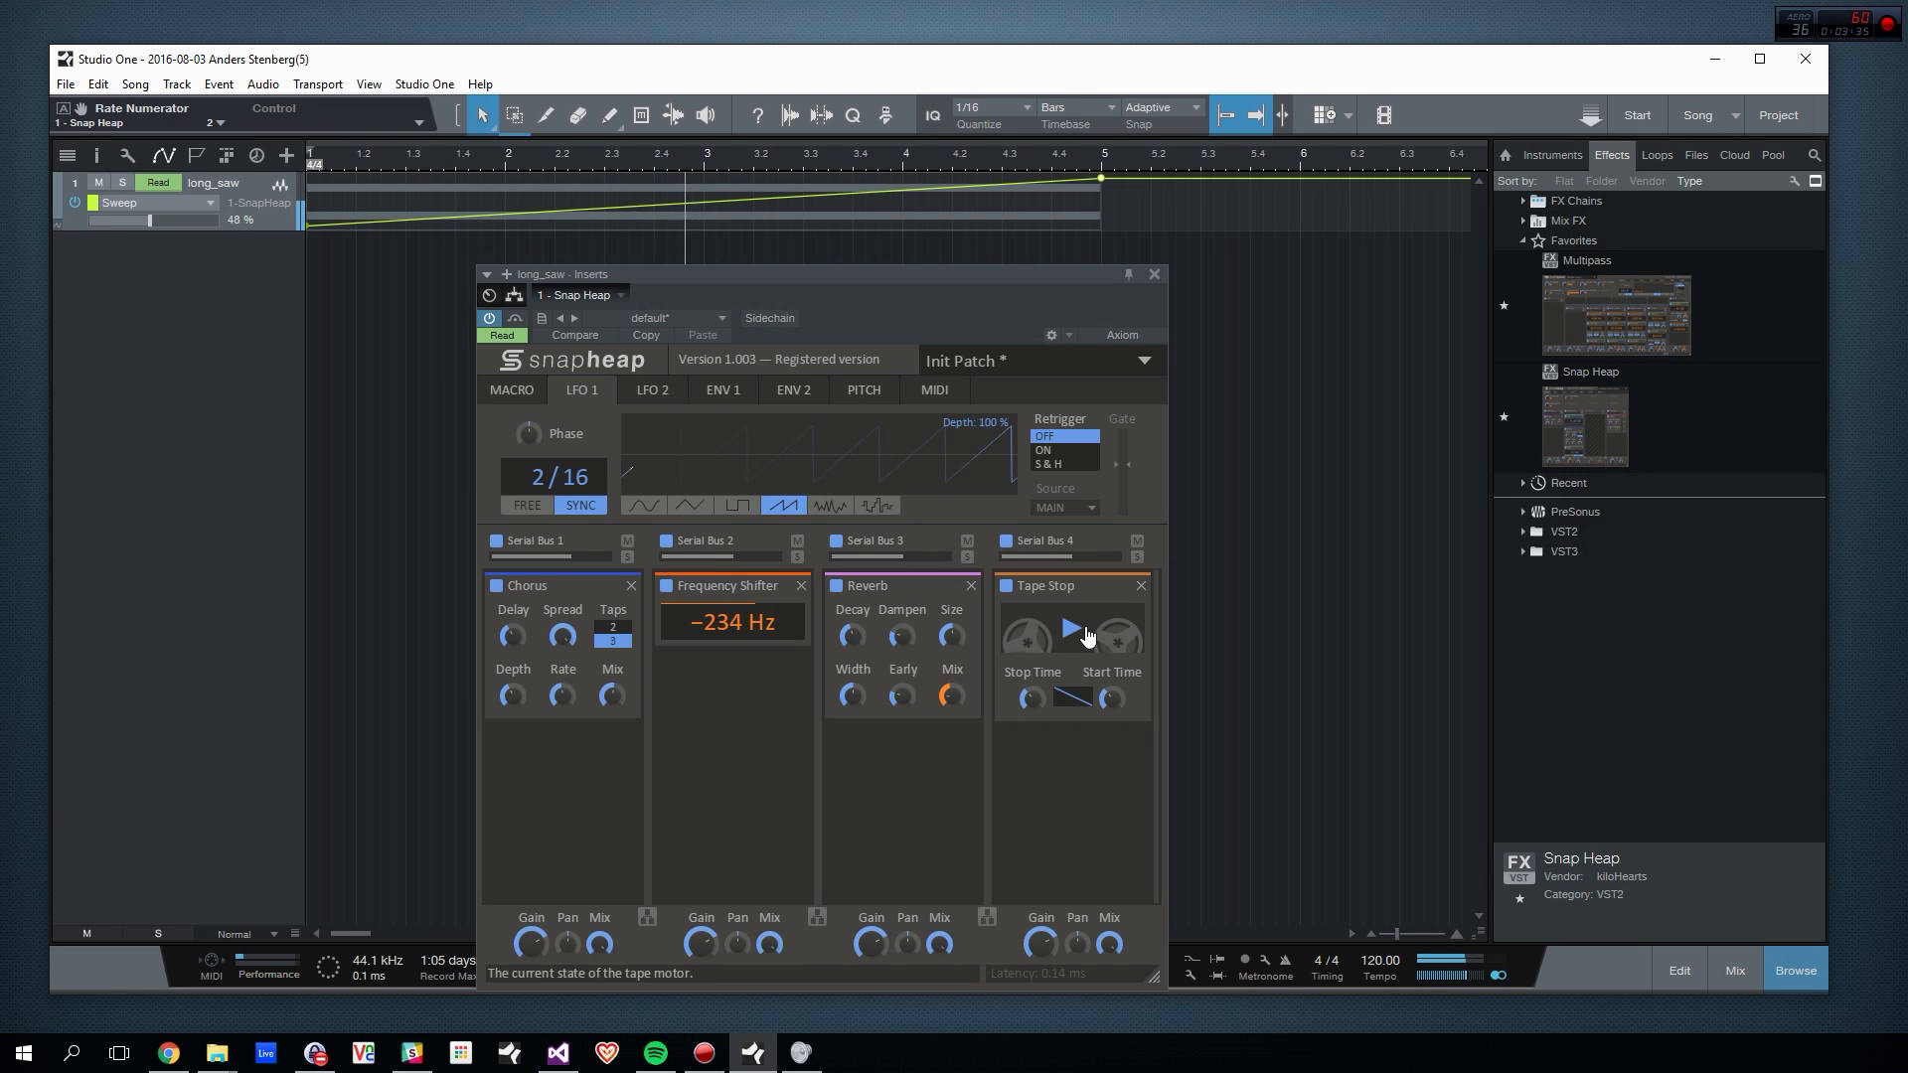
{"action": "key", "text": "space"}
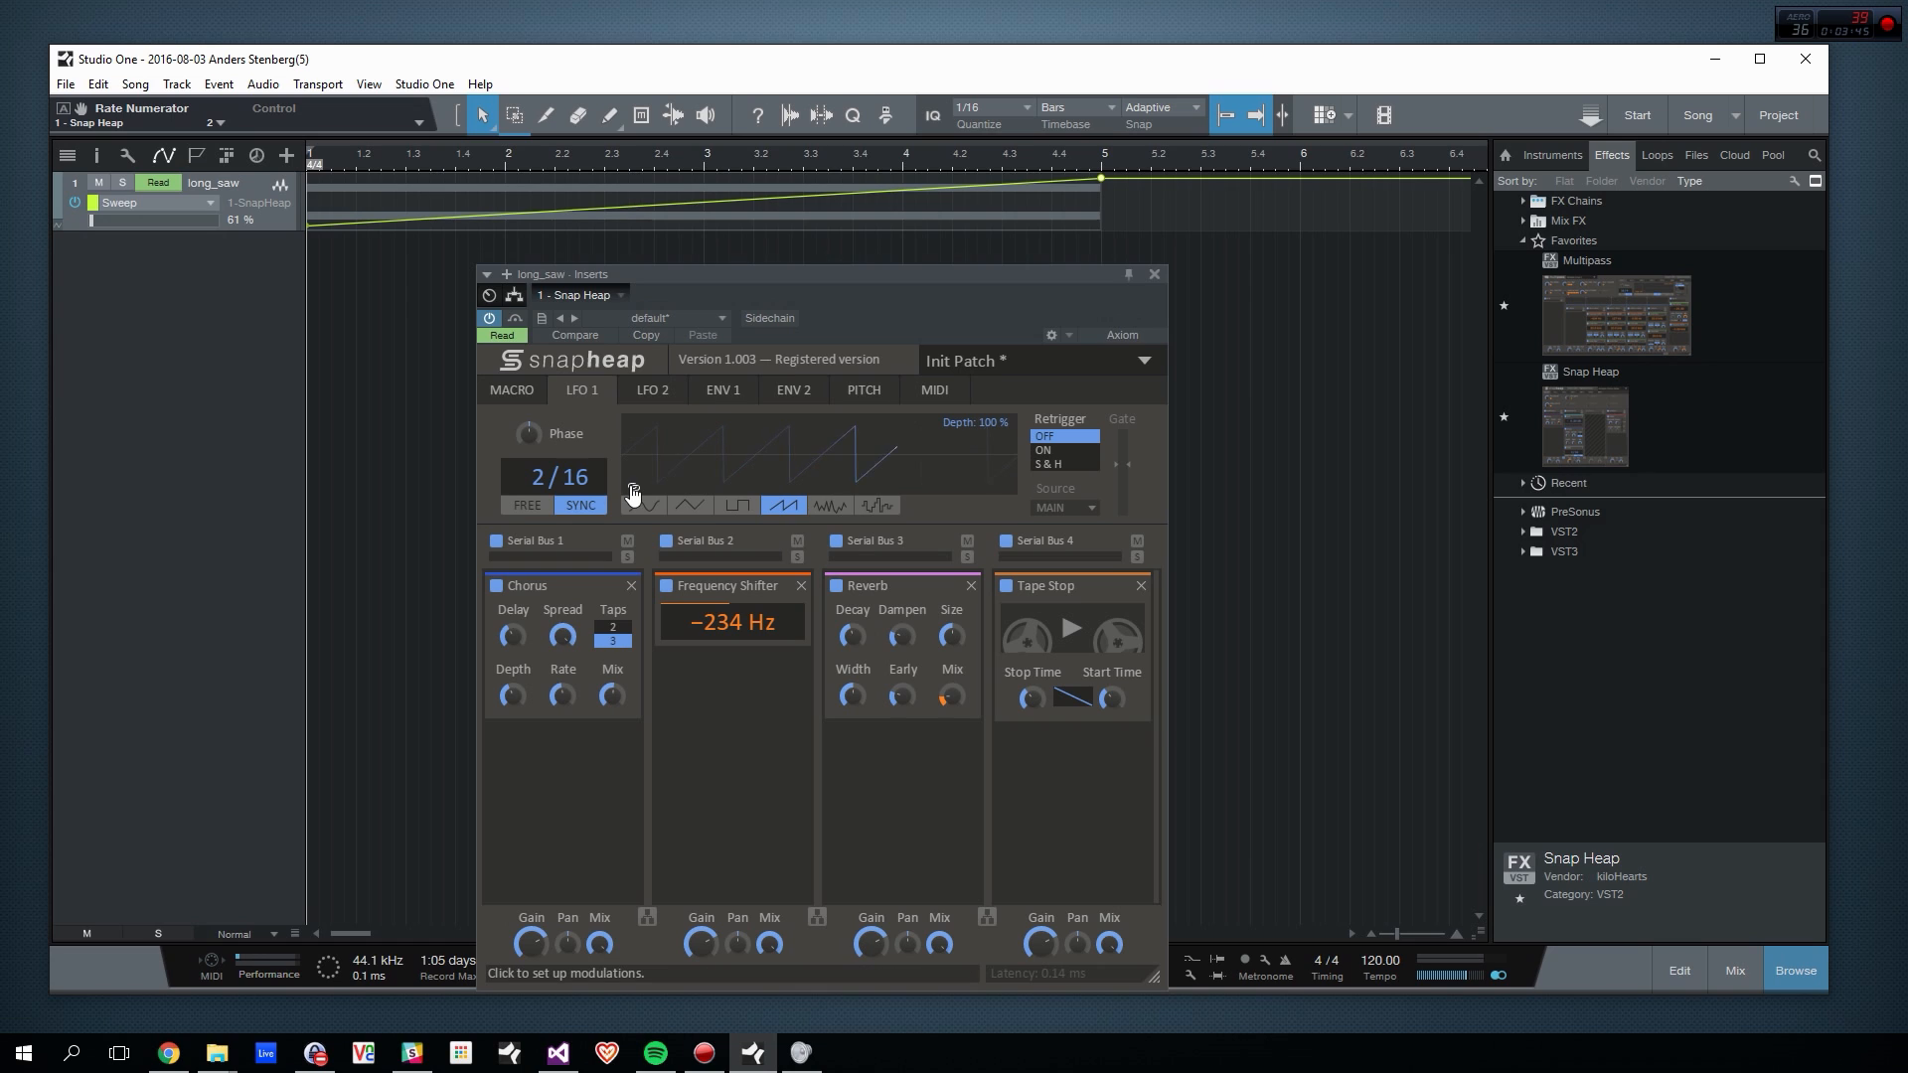
{"action": "left_click_drag", "start_coordinate": [633, 493], "coordinate": [1074, 658]}
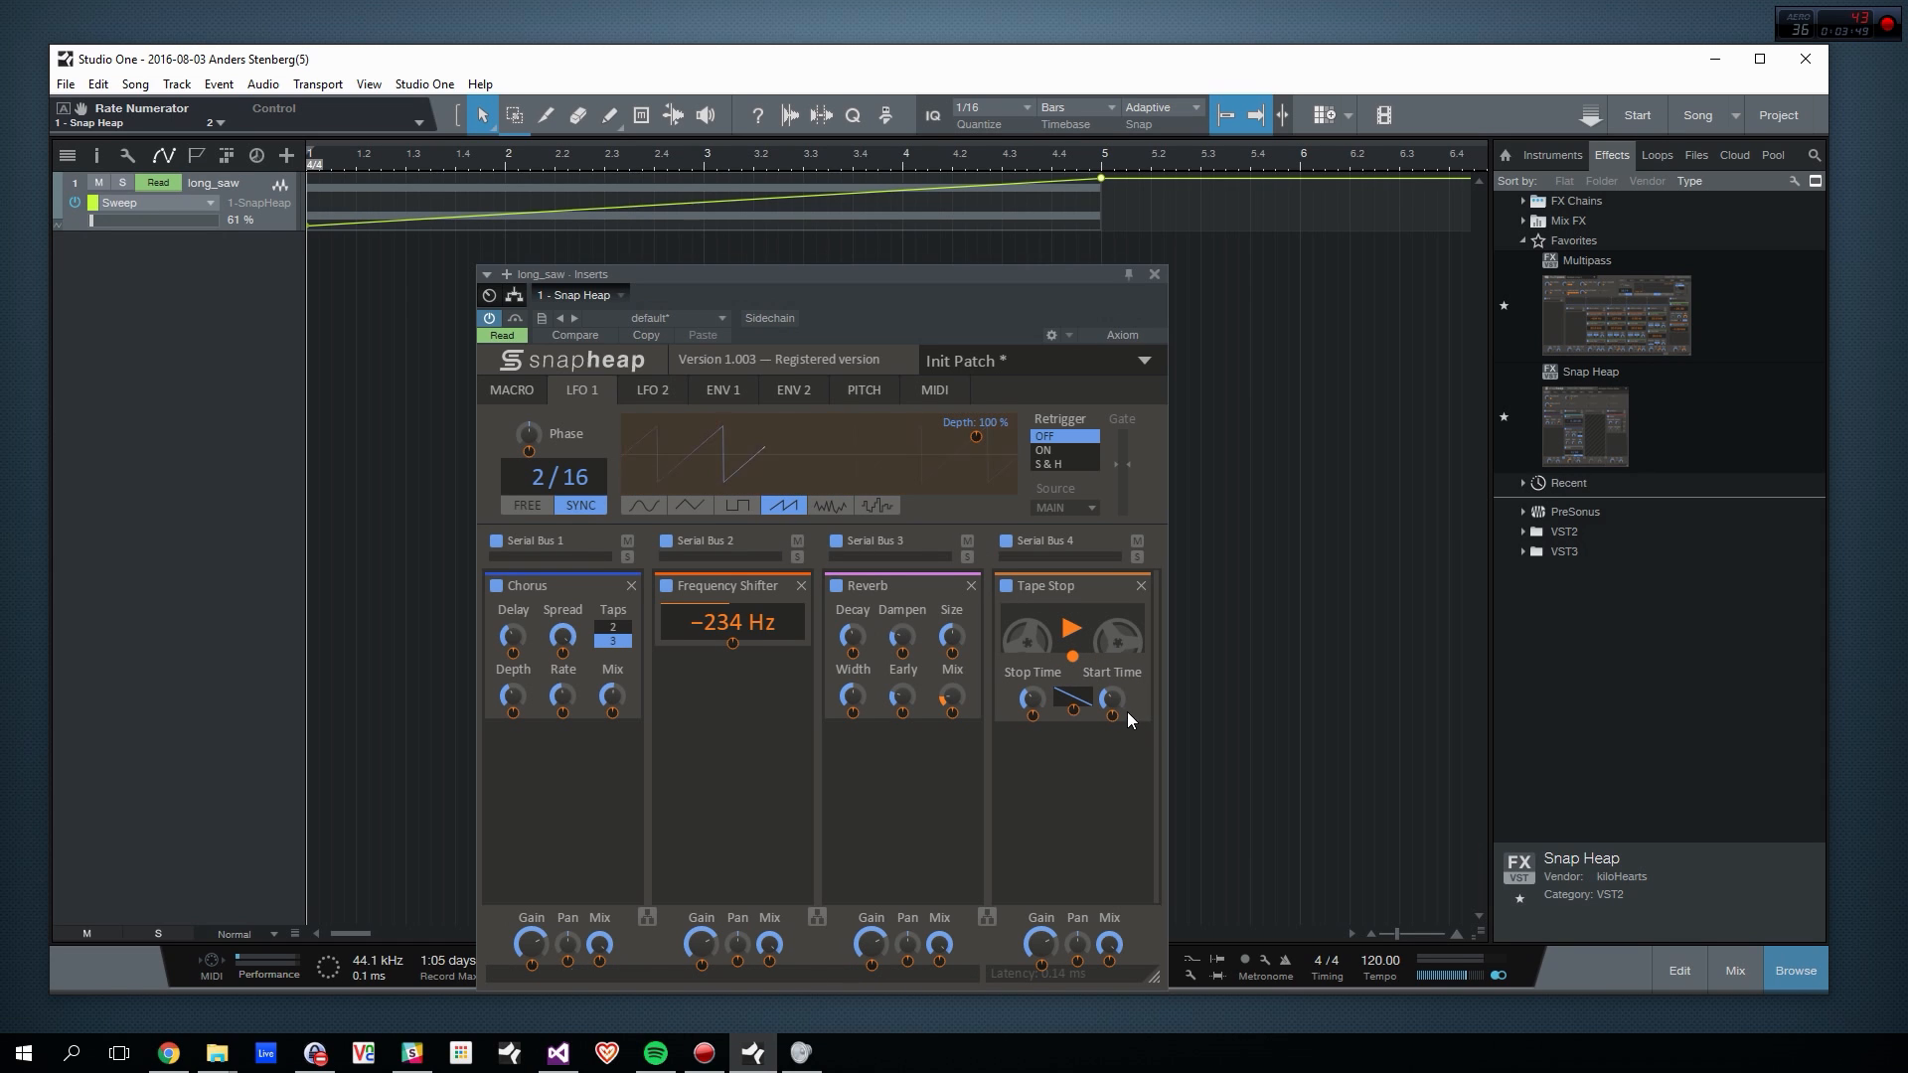
Step: Lower the Tape Stop's Start Time to its minimum and play the stuttering sweep
{"action": "key", "text": "space"}
{"action": "left_click", "coordinate": [1036, 701]}
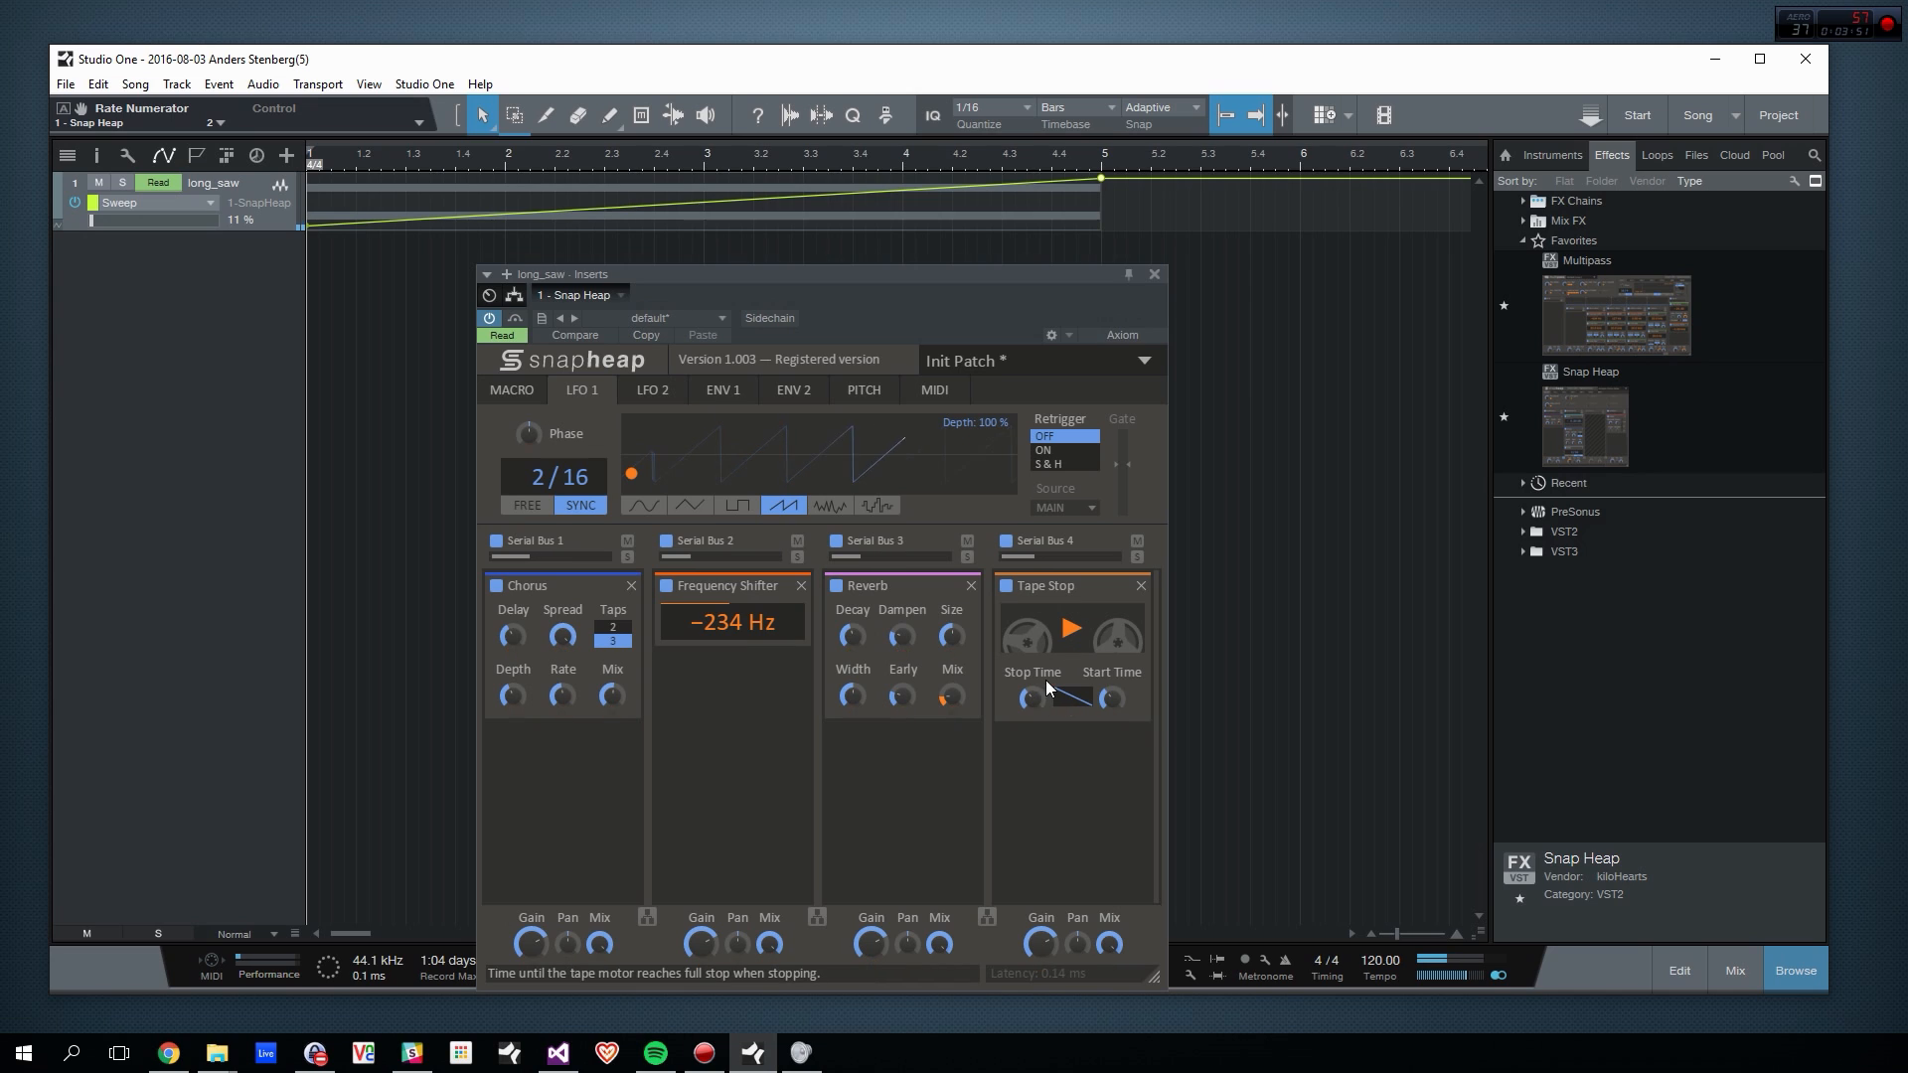
{"action": "left_click_drag", "start_coordinate": [1041, 693], "coordinate": [1040, 693]}
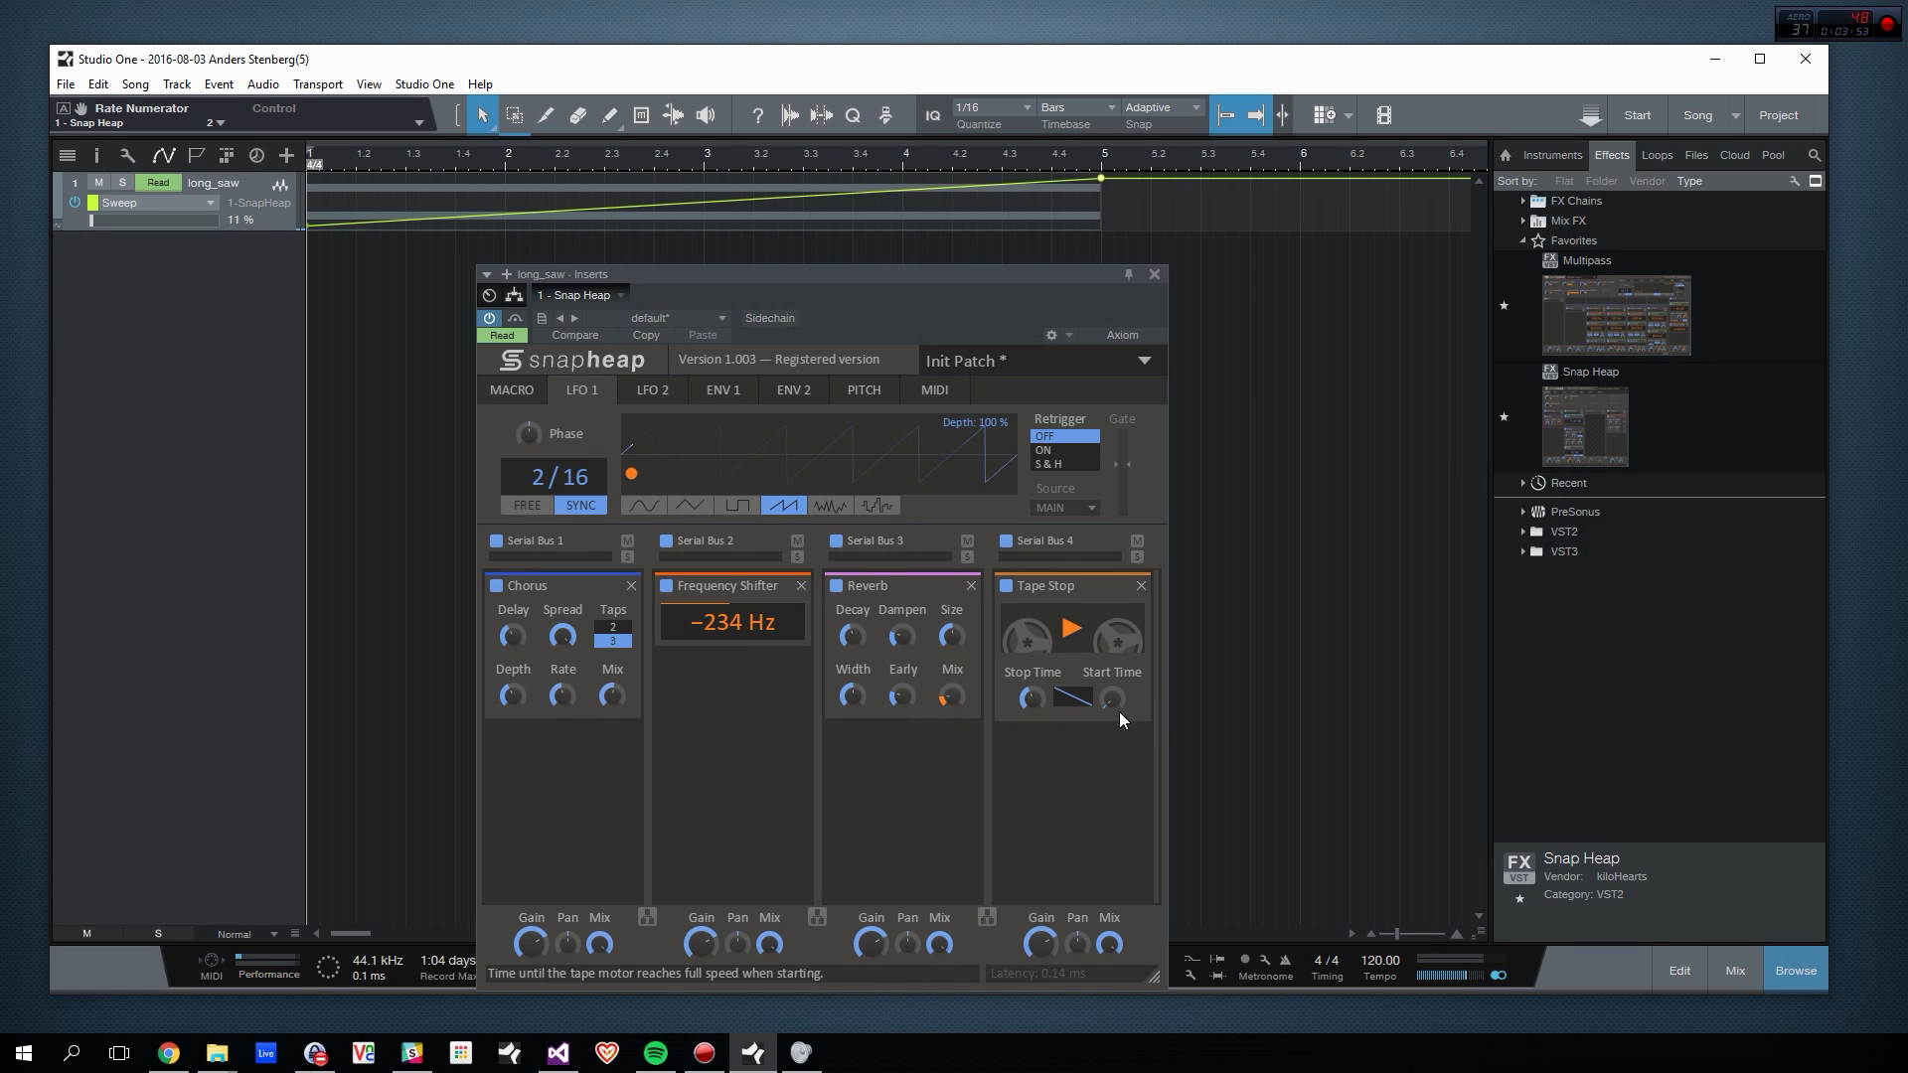
{"action": "key", "text": "space"}
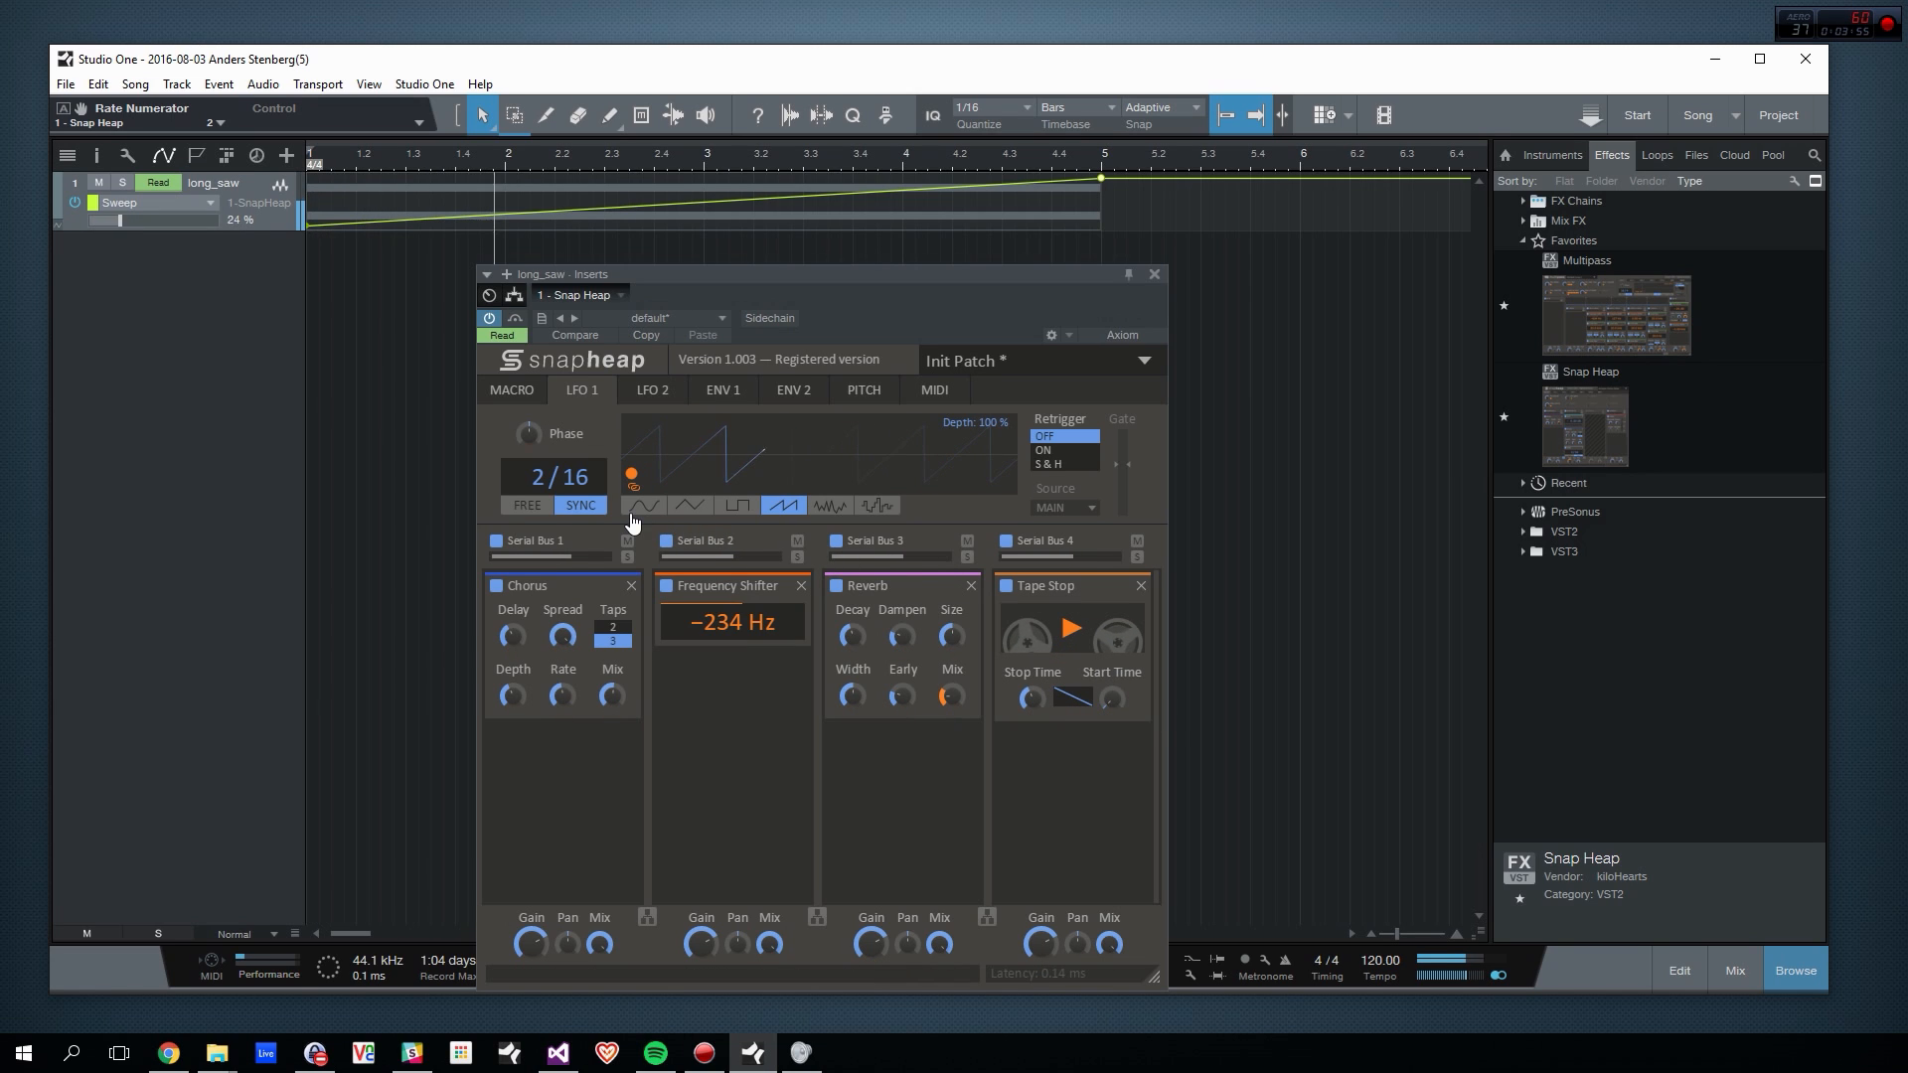
Step: Set LFO 1's synced rate to 1/16 and audition the faster Tape Stop stutter over the sweep
{"action": "key", "text": "space"}
{"action": "left_click_drag", "start_coordinate": [536, 484], "coordinate": [547, 485]}
{"action": "key", "text": "space"}
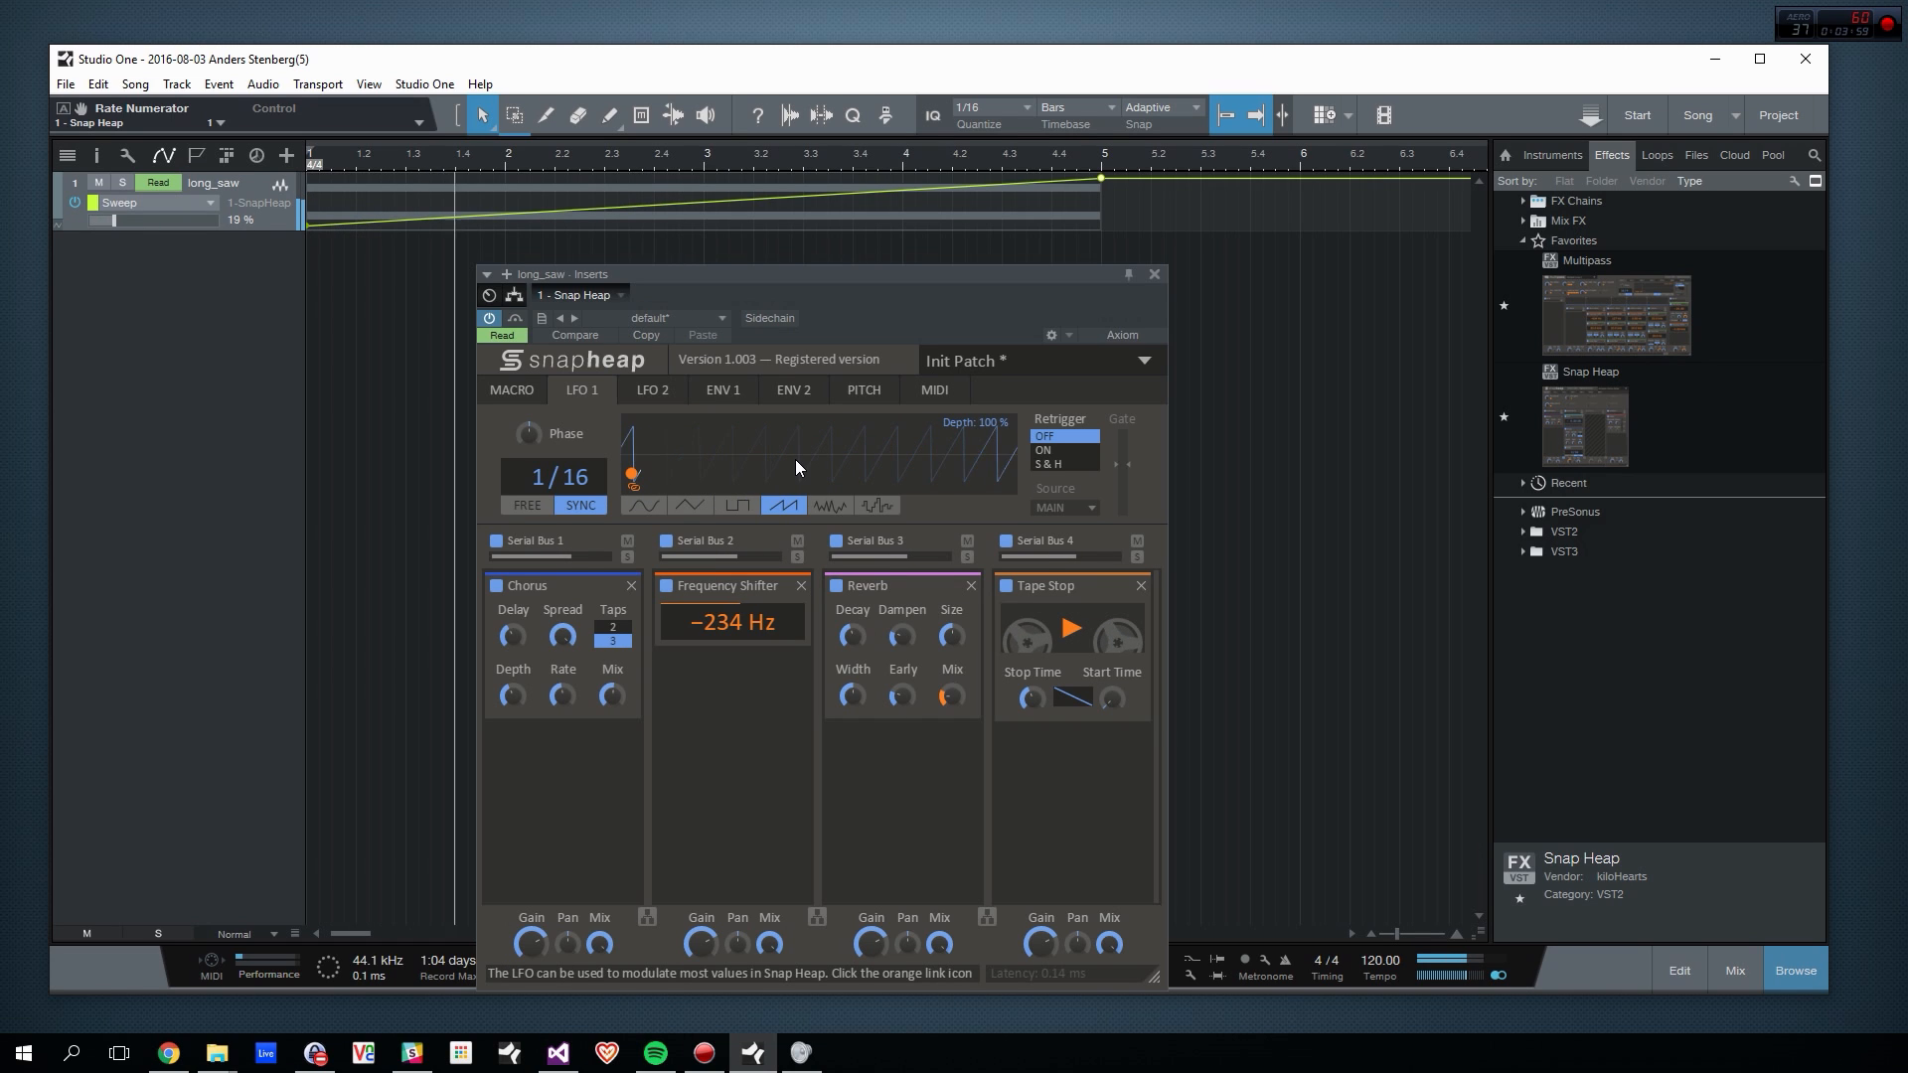
{"action": "key", "text": "space"}
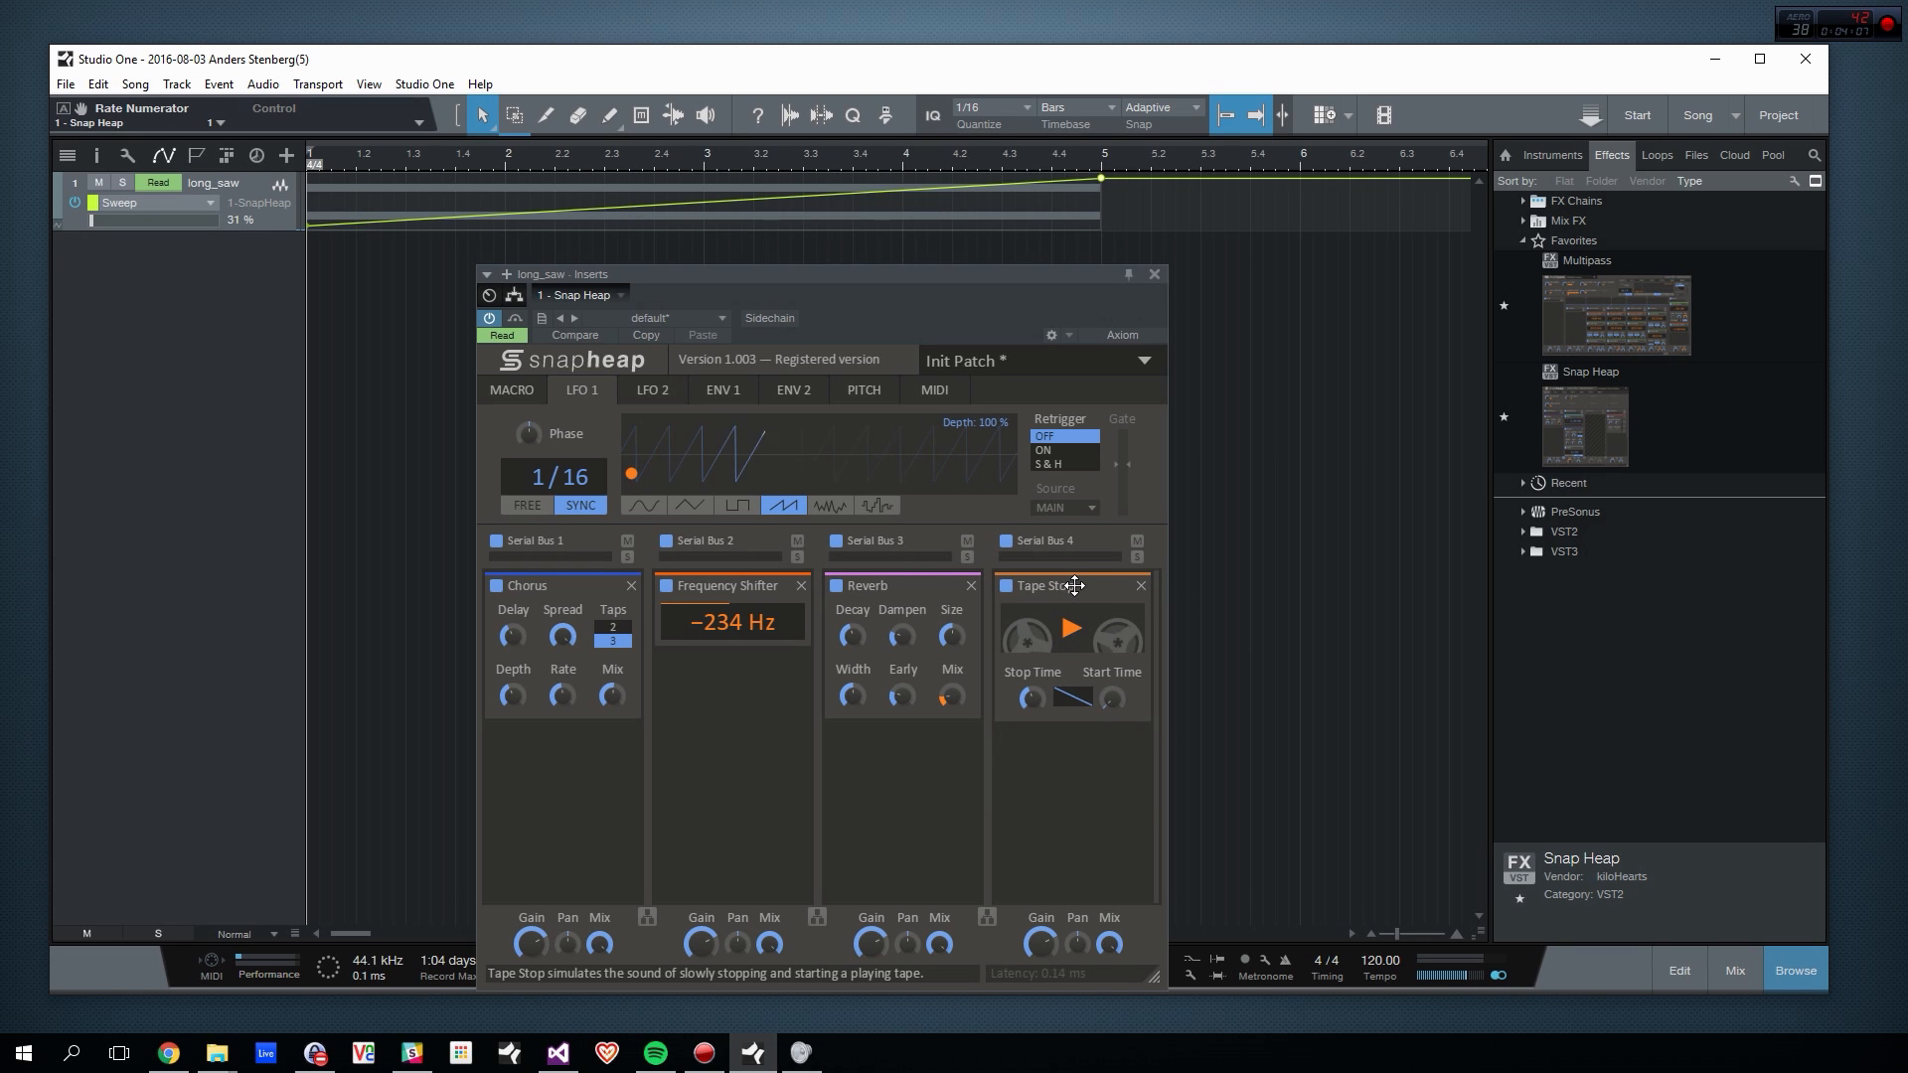
{"action": "key", "text": "space"}
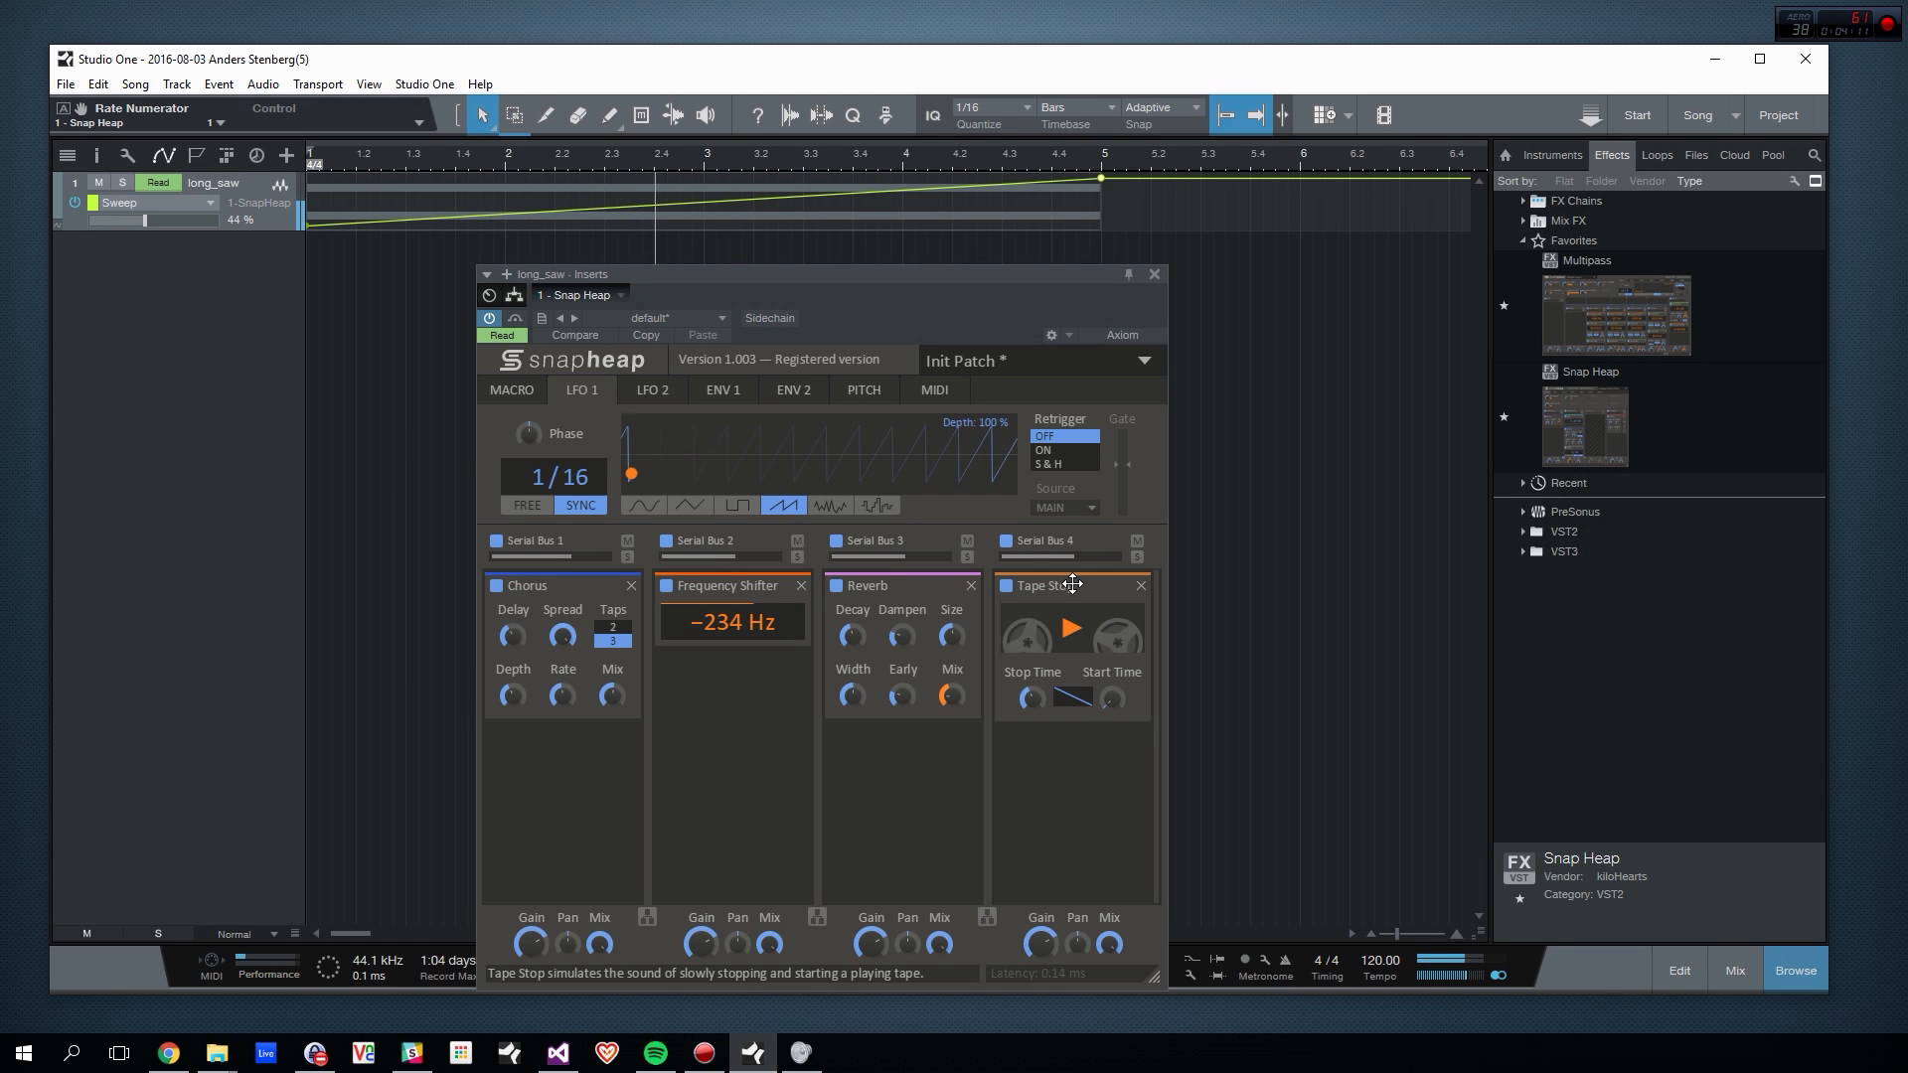
{"action": "key", "text": "space"}
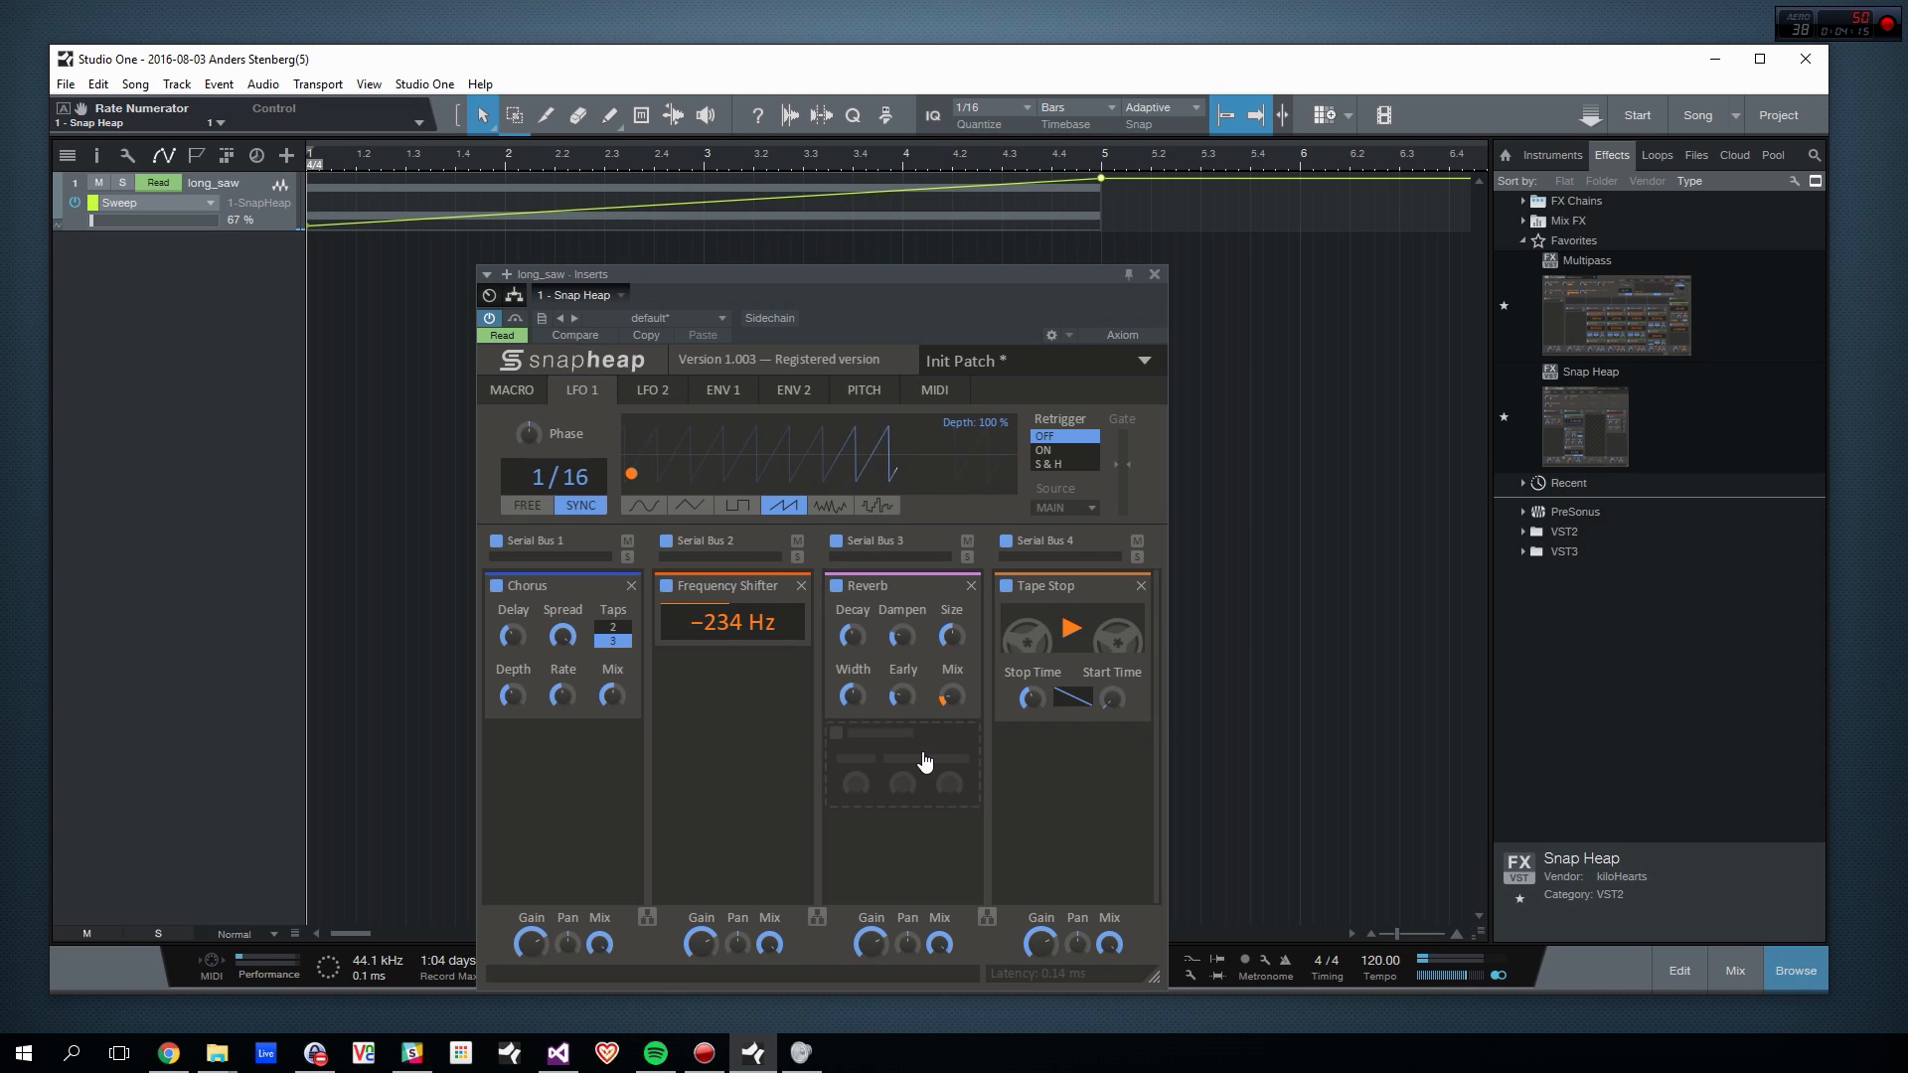
Step: Add a Delay below the Reverb on Serial Bus 3 and sync its time to the tempo at 3/16
{"action": "left_click", "coordinate": [924, 761]}
{"action": "left_click", "coordinate": [1005, 623]}
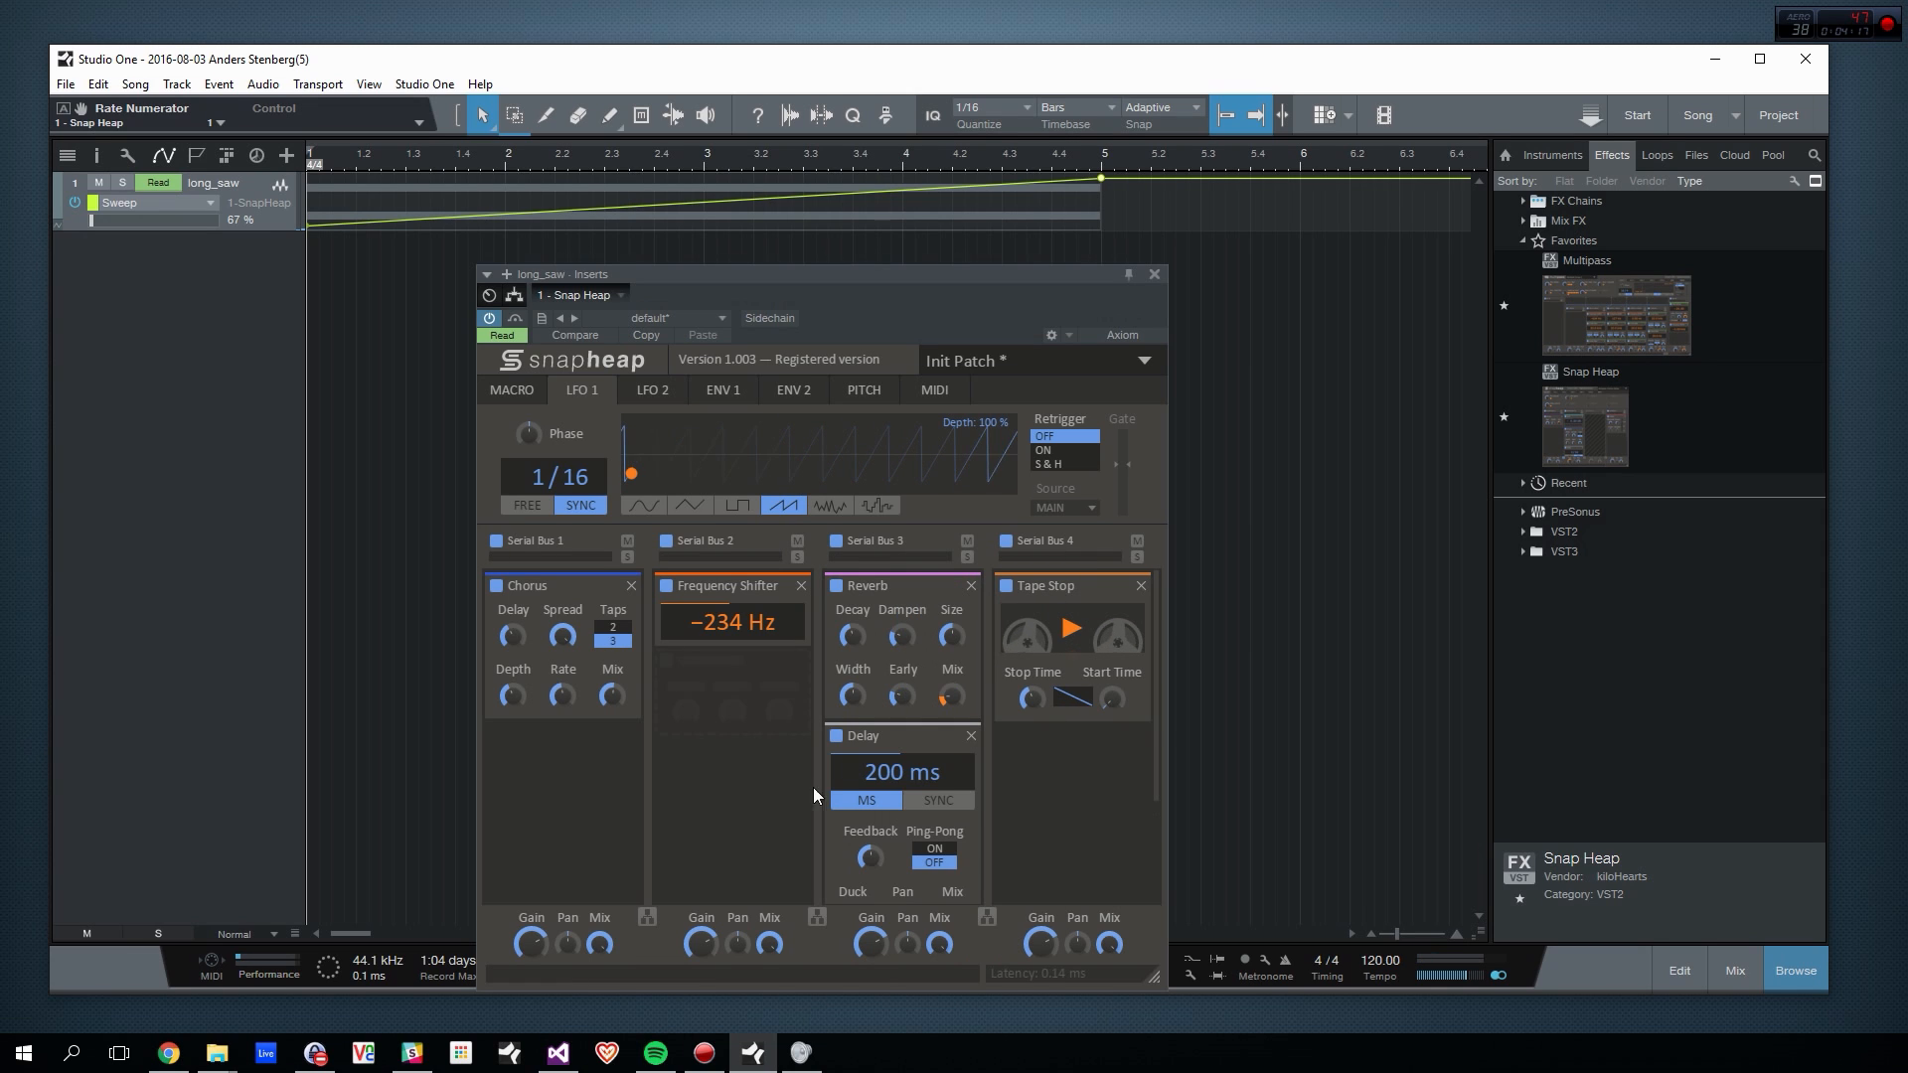
{"action": "scroll", "coordinate": [978, 753], "scroll_direction": "down", "scroll_amount": 1}
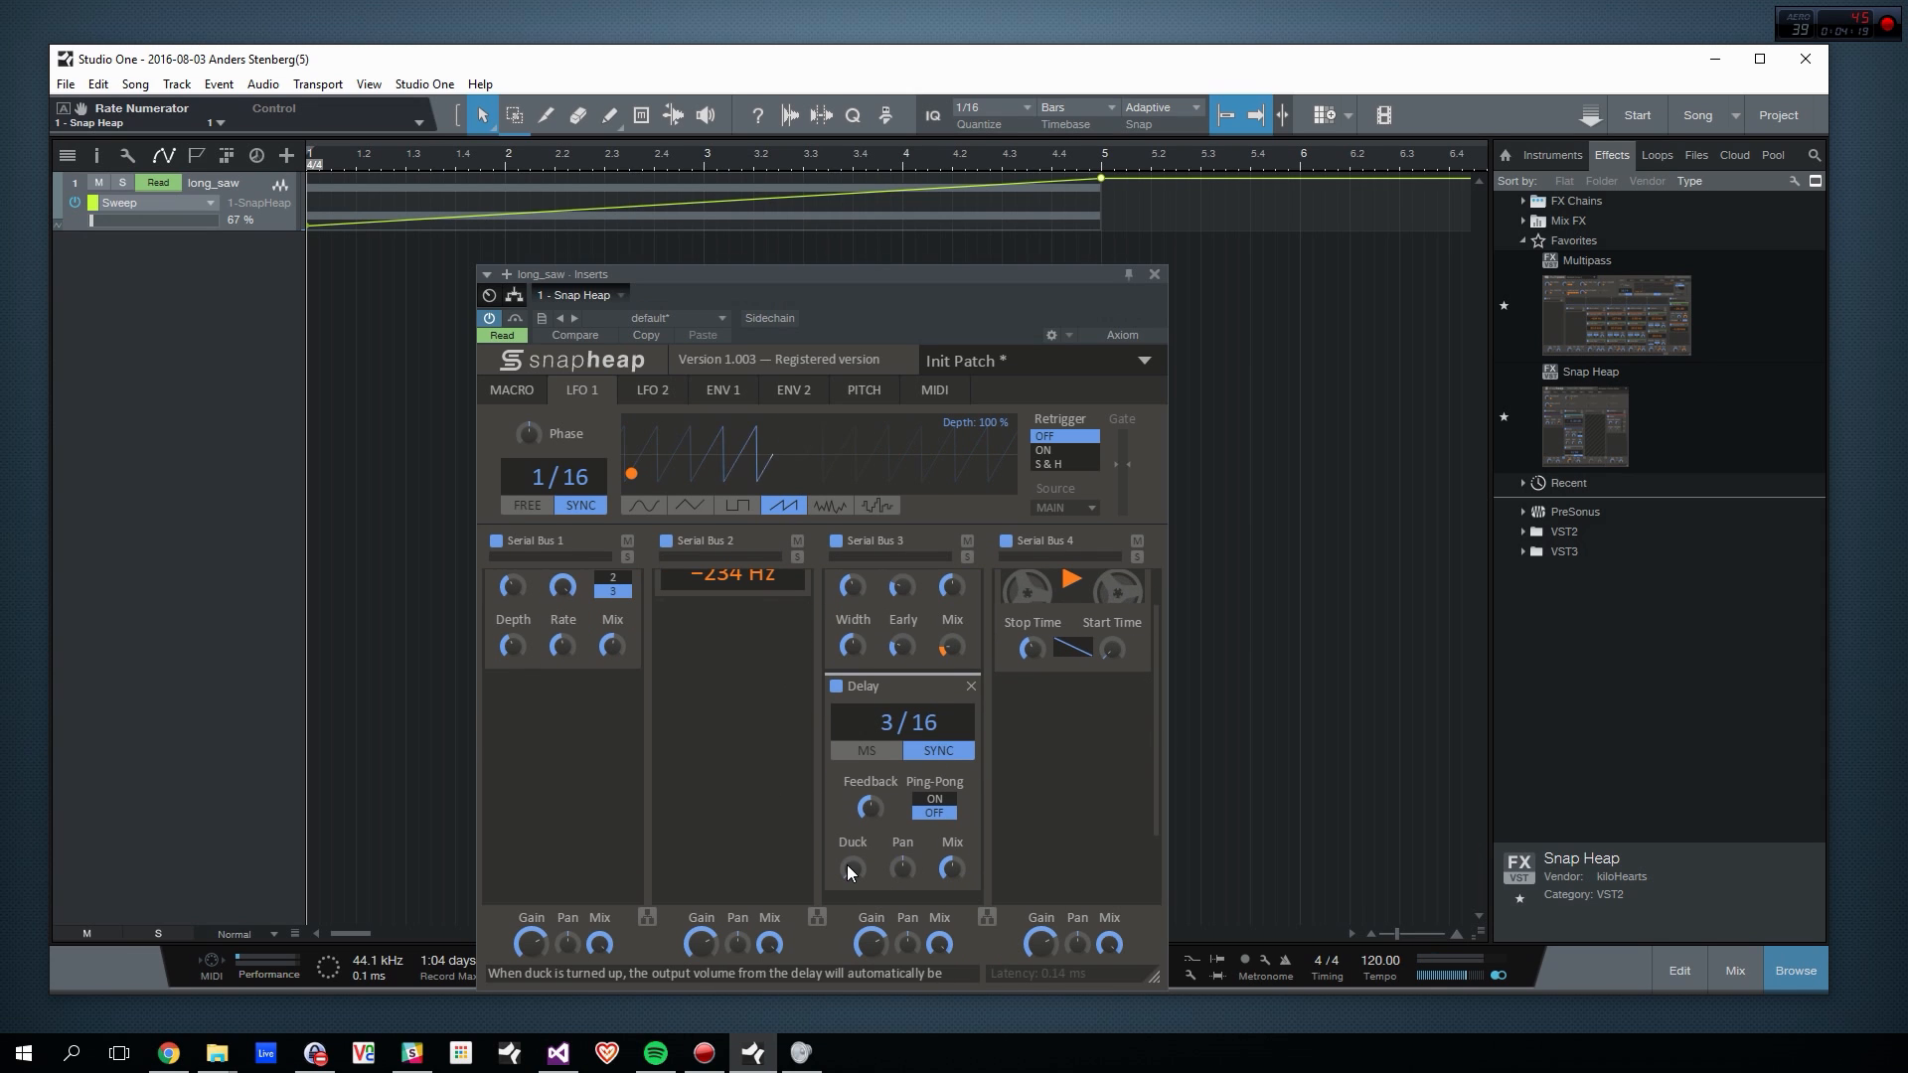
{"action": "scroll", "coordinate": [1018, 664], "scroll_direction": "up", "scroll_amount": 1}
{"action": "scroll", "coordinate": [1014, 664], "scroll_direction": "down", "scroll_amount": 1}
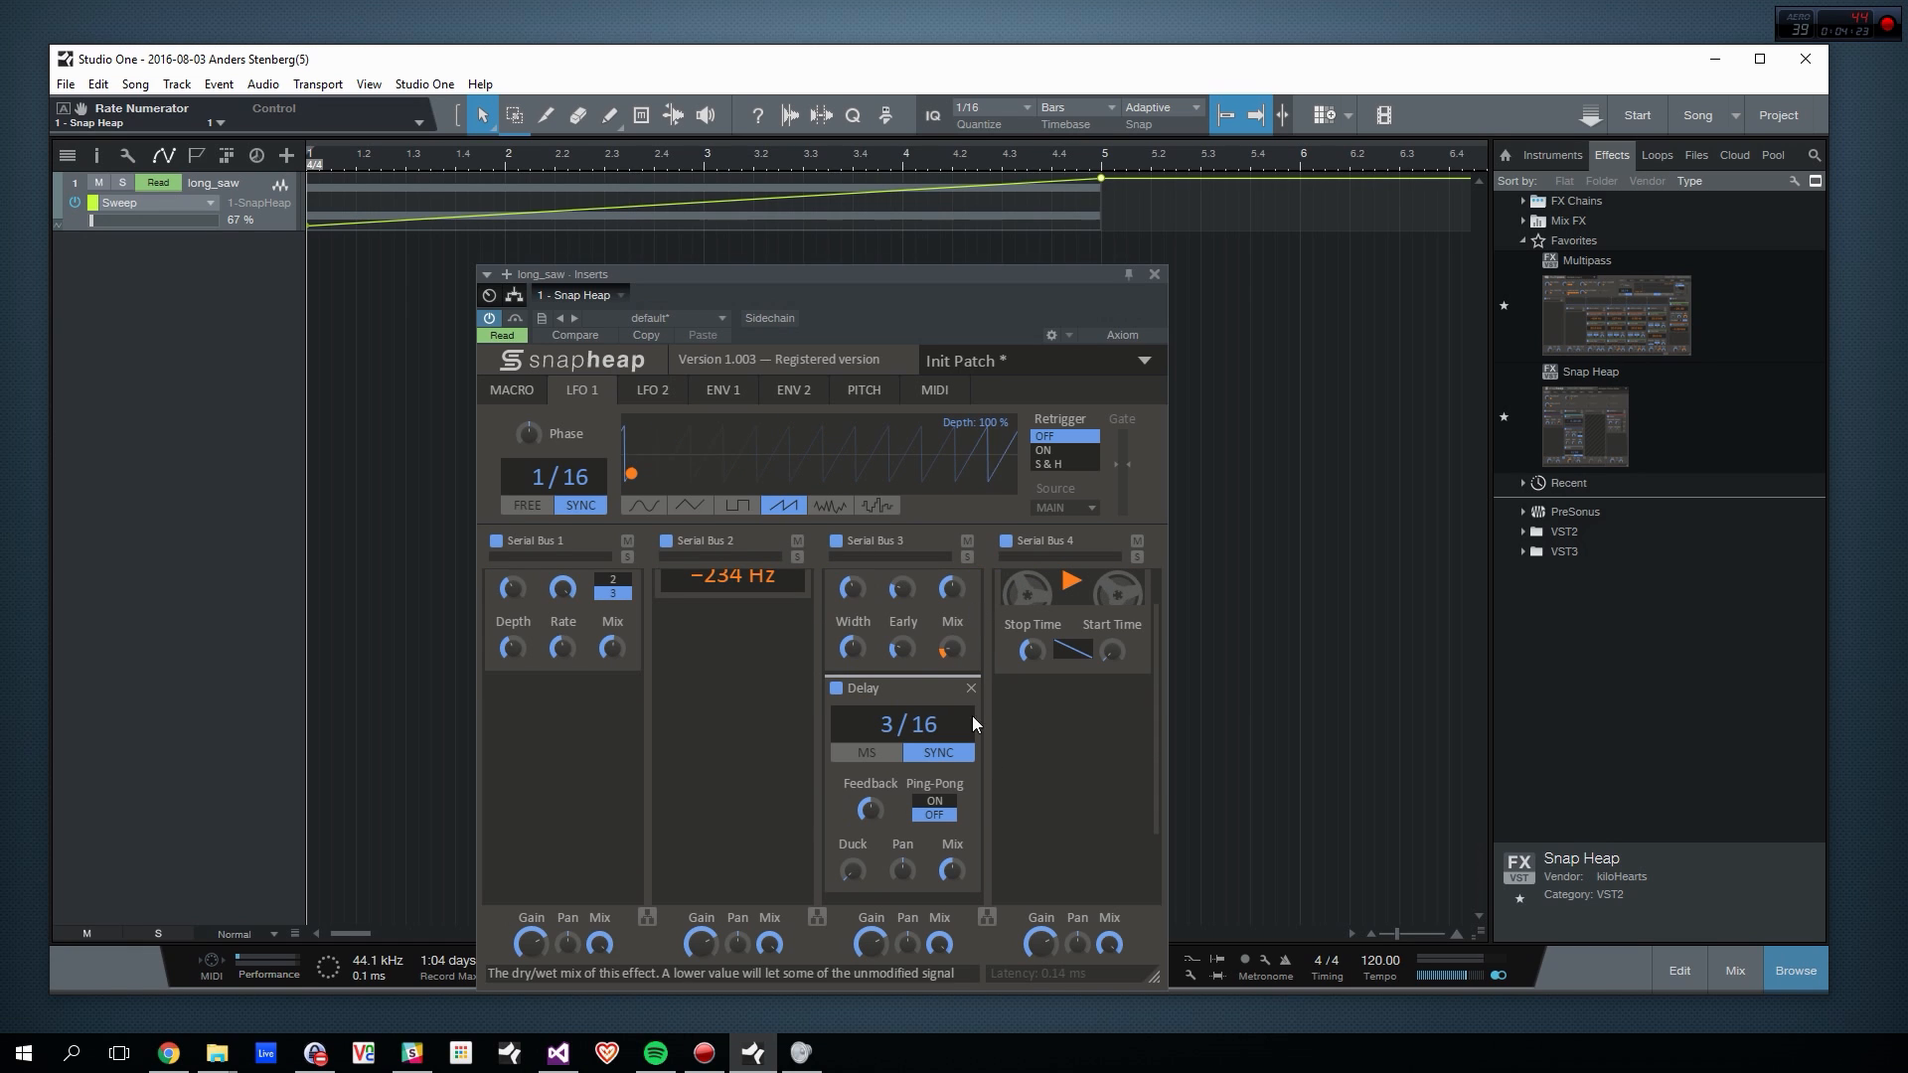
Step: Raise the Delay's Duck amount and audition the automated sweep with the echo
{"action": "key", "text": "space"}
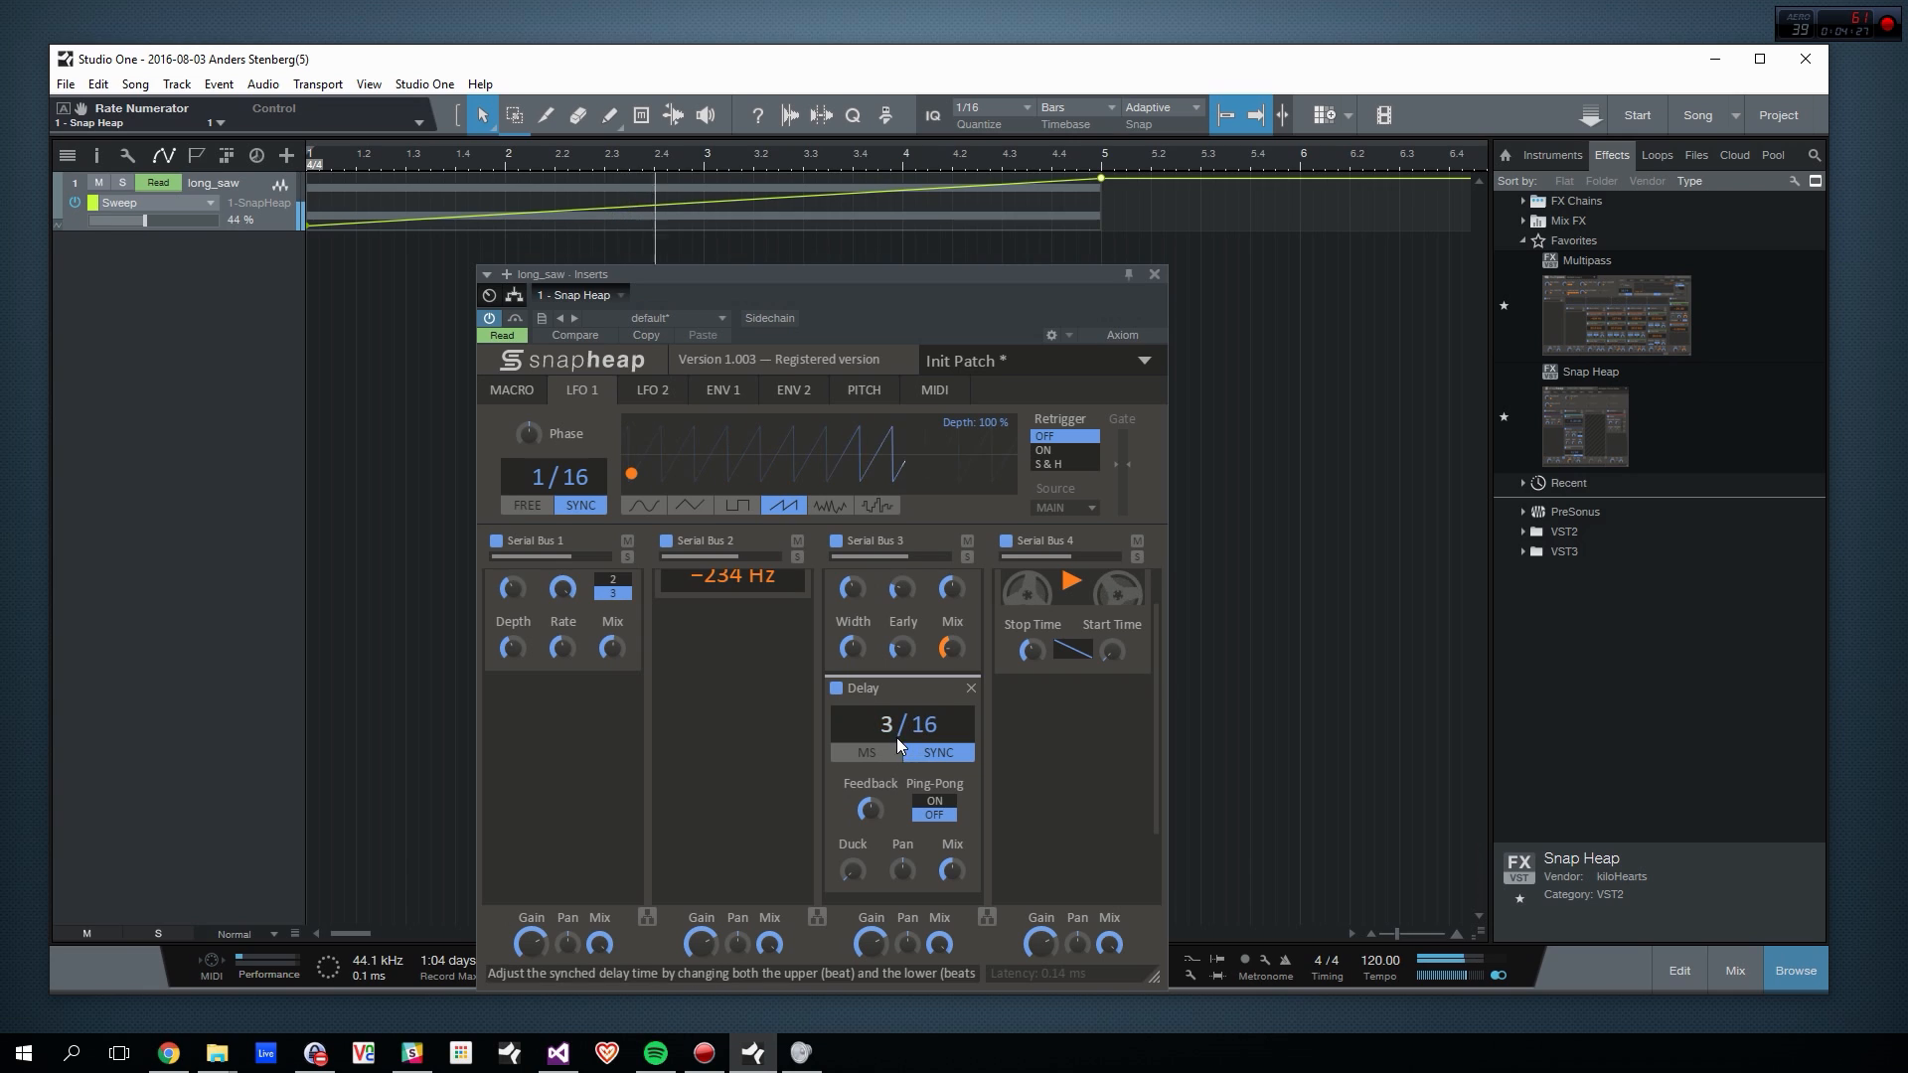
{"action": "key", "text": "space"}
{"action": "key", "text": "space"}
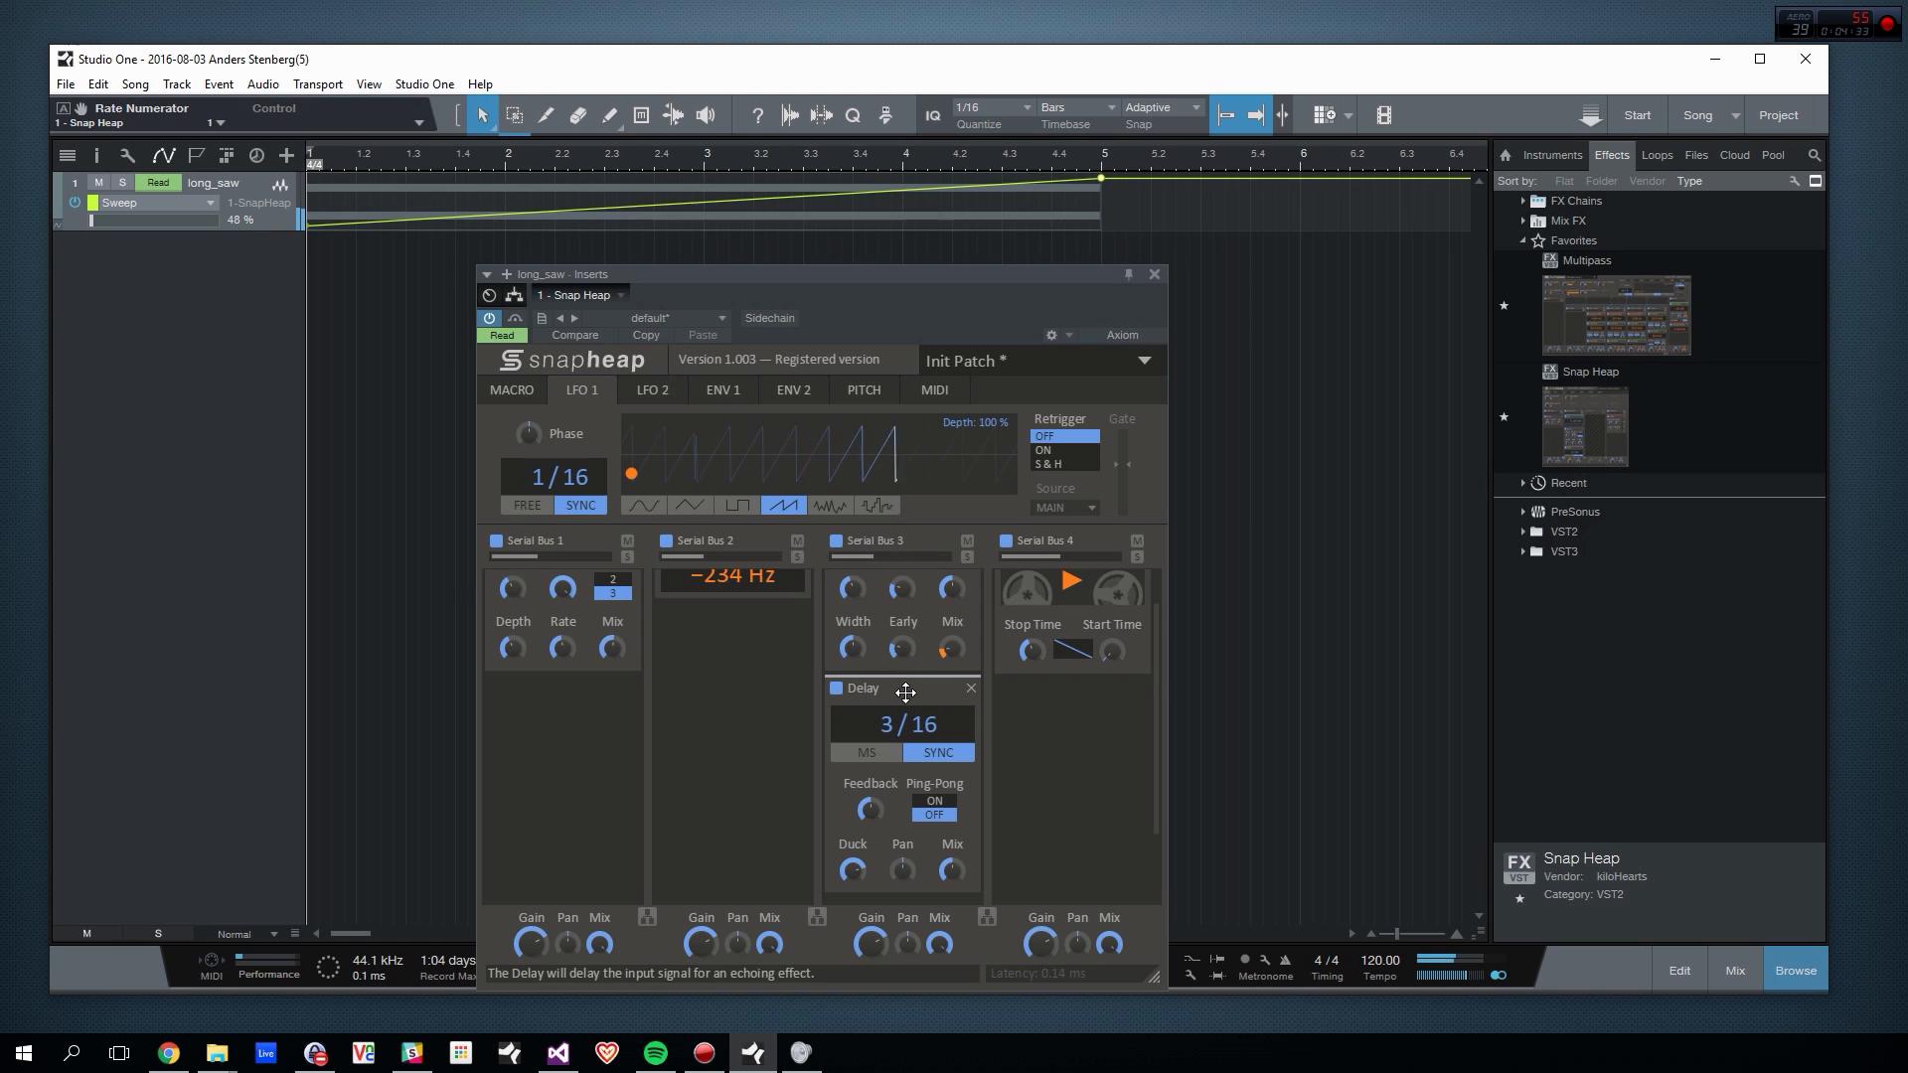
{"action": "left_click_drag", "start_coordinate": [901, 675], "coordinate": [945, 696]}
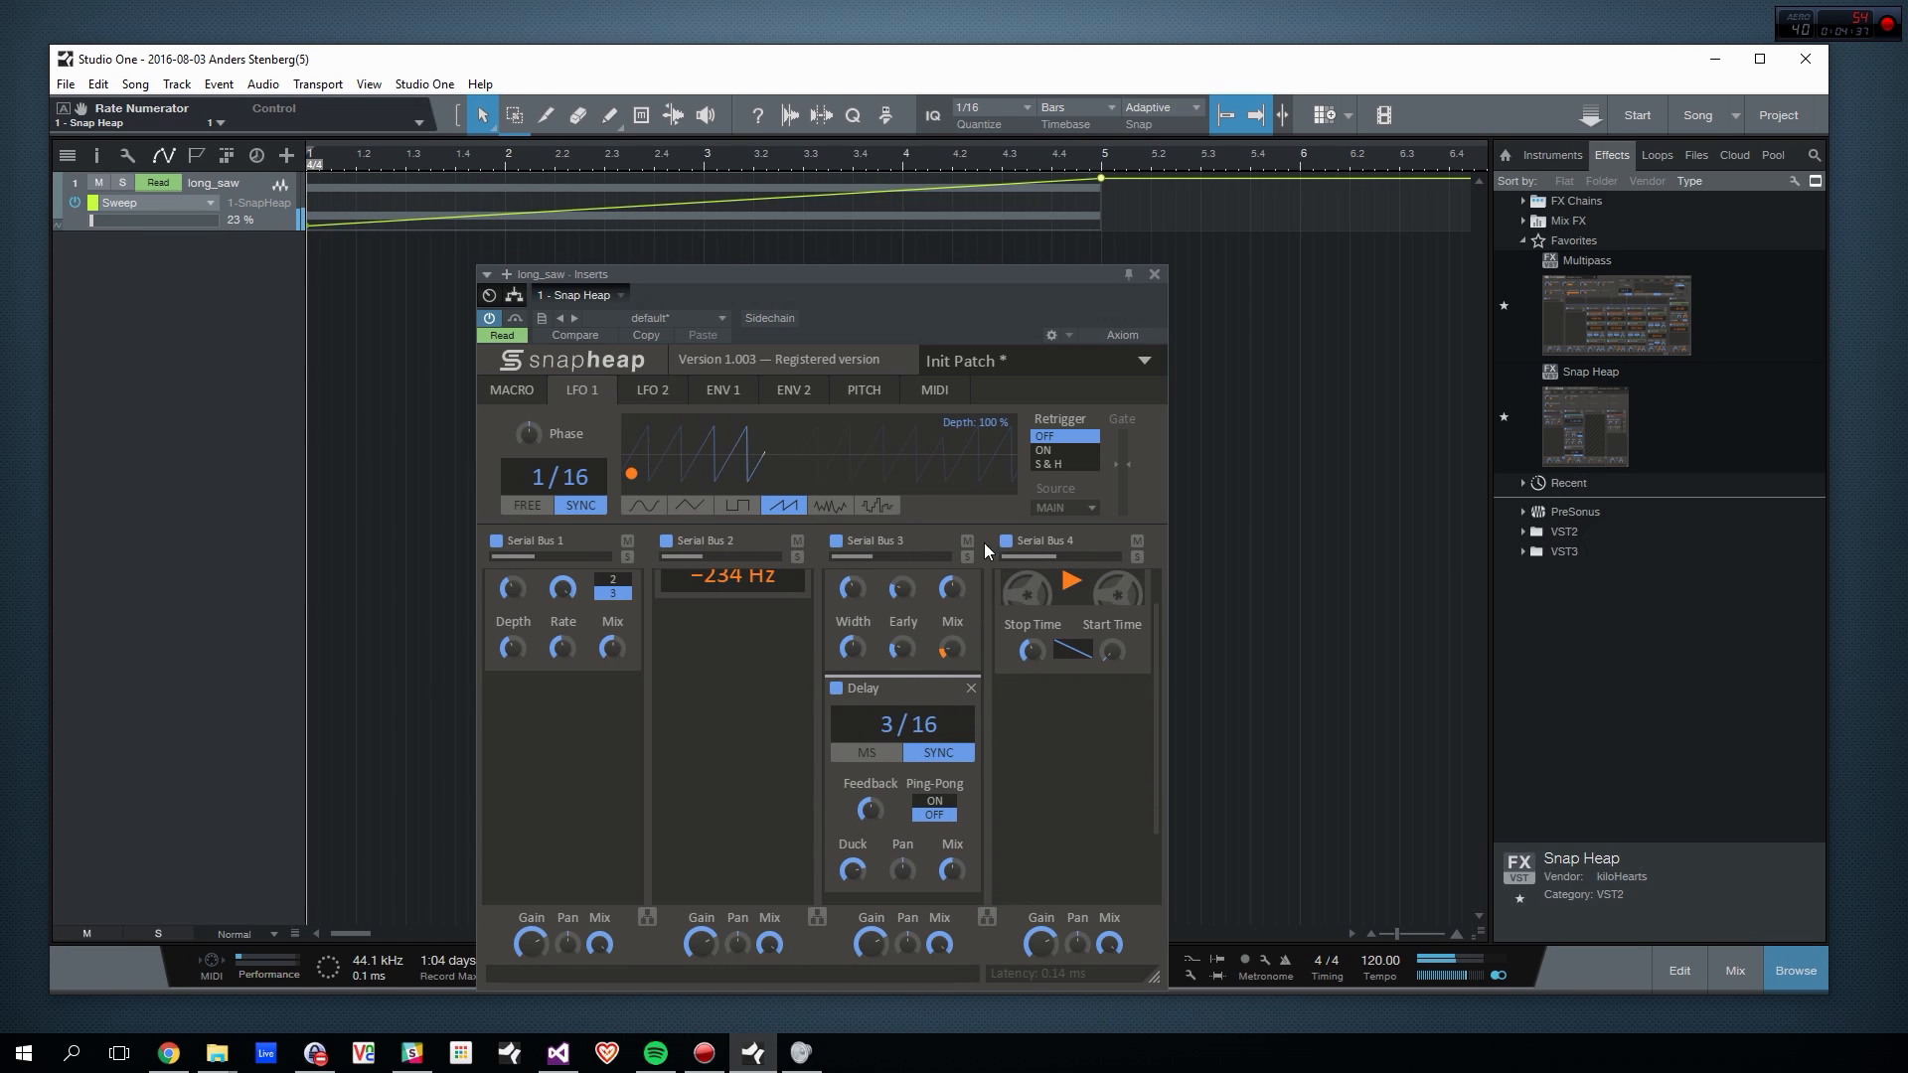
{"action": "scroll", "coordinate": [1004, 606], "scroll_direction": "up", "scroll_amount": 2}
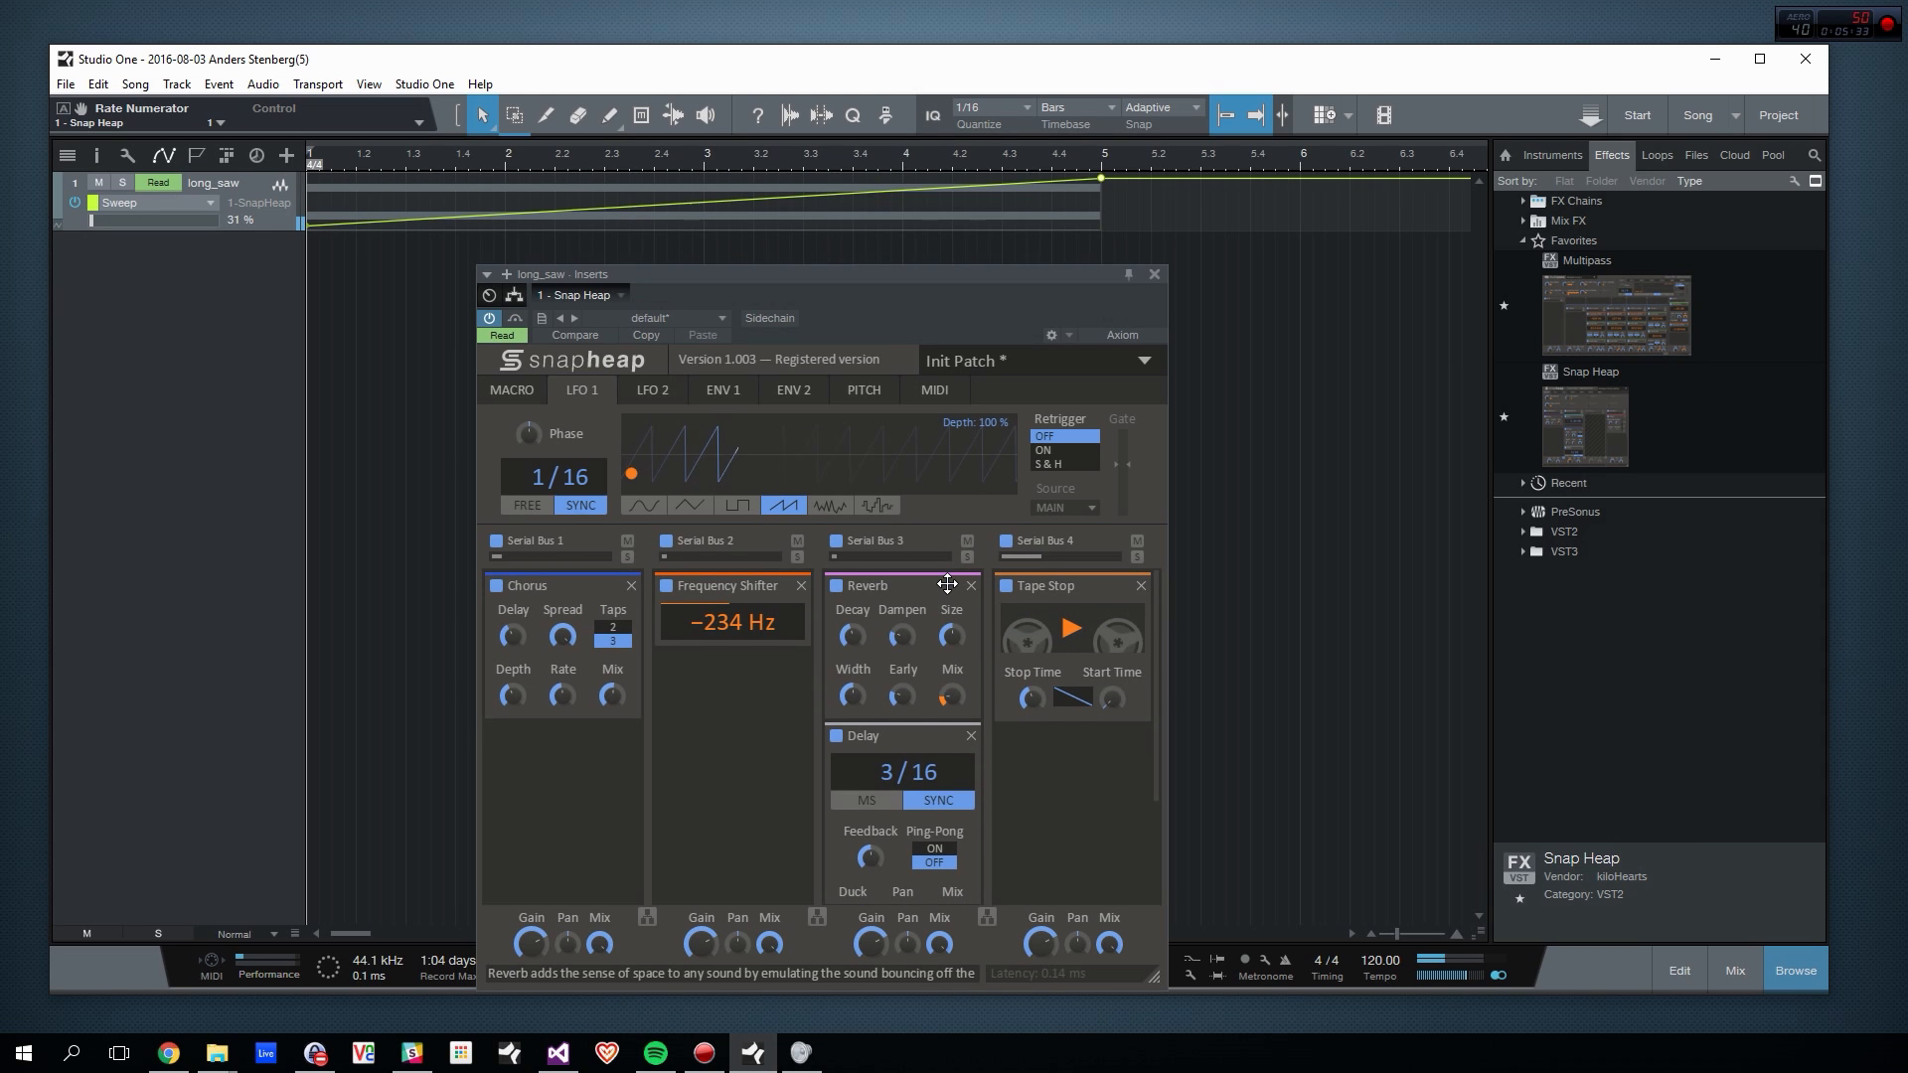
Step: Show the available instruments and set the song tempo to 140 BPM
{"action": "left_click", "coordinate": [1582, 159]}
{"action": "double_click", "coordinate": [1387, 960]}
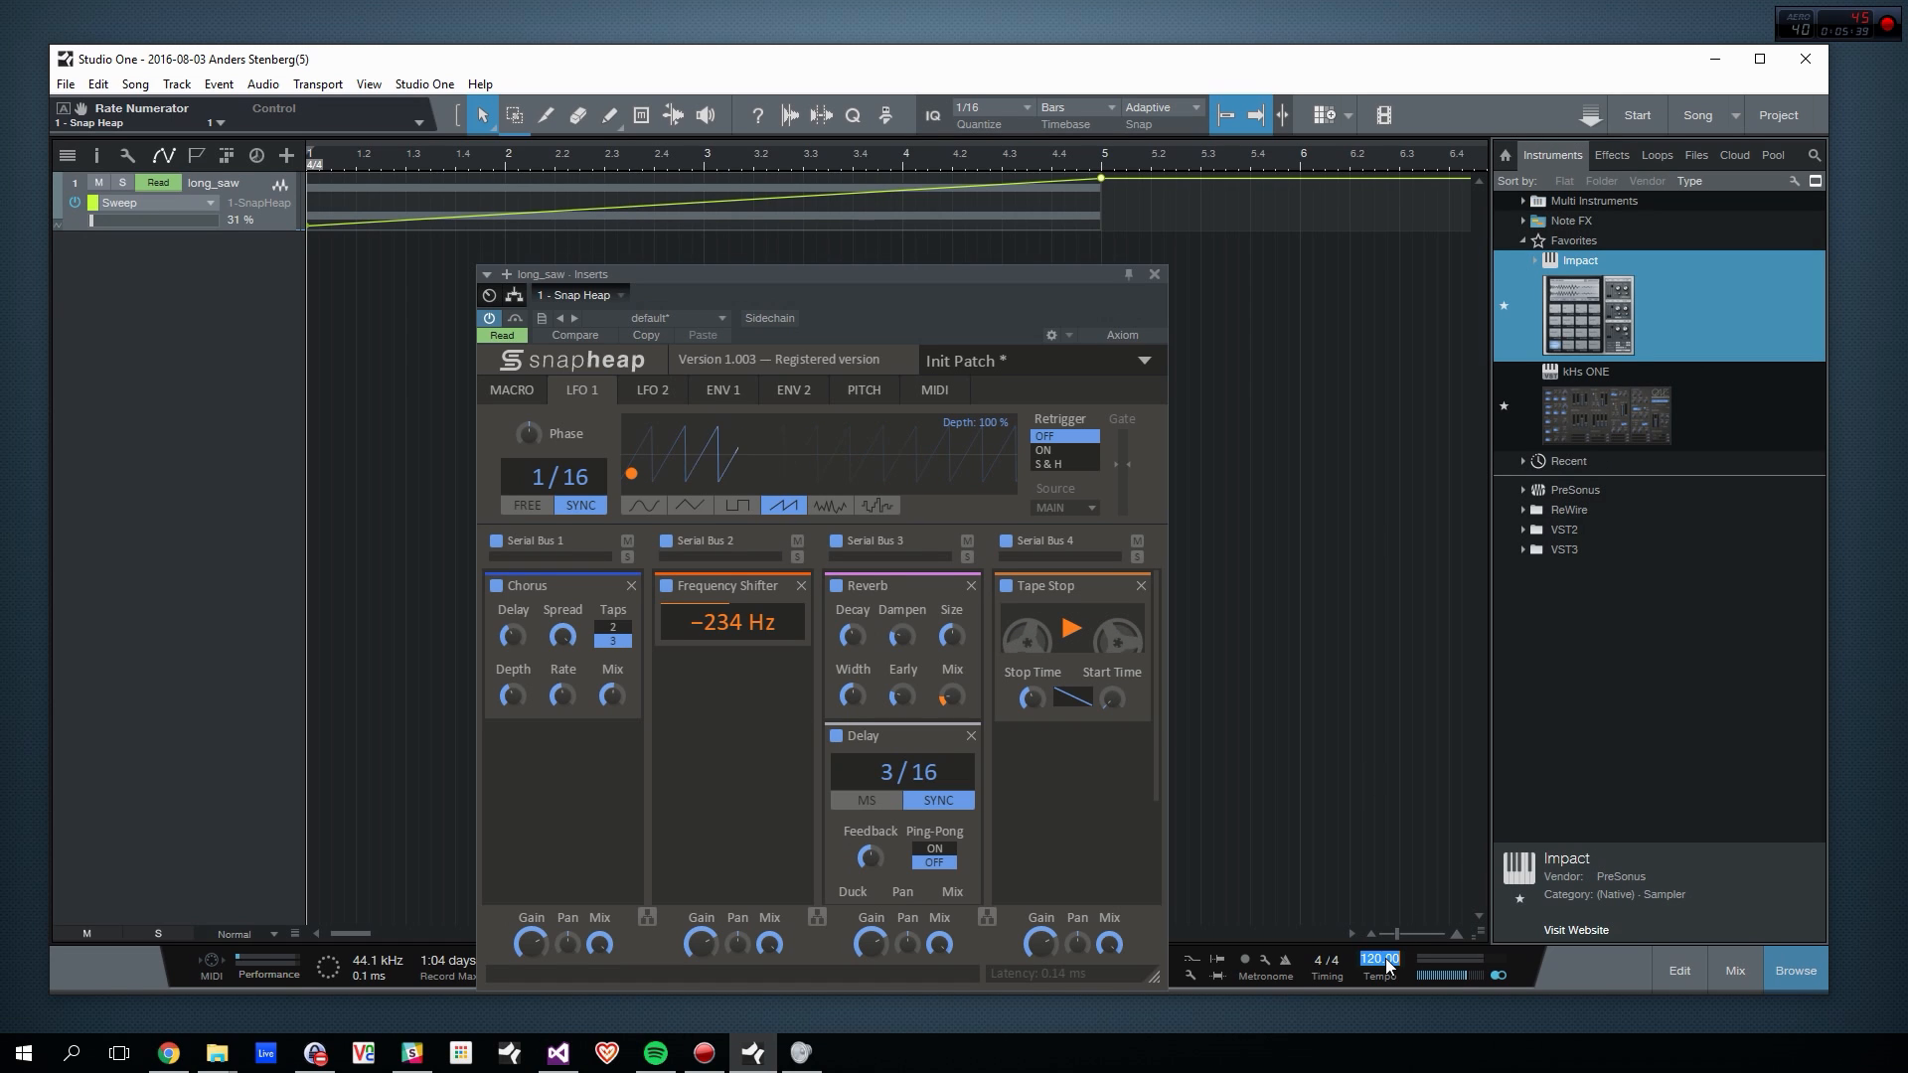
{"action": "type", "text": "140"}
{"action": "key", "text": "Return"}
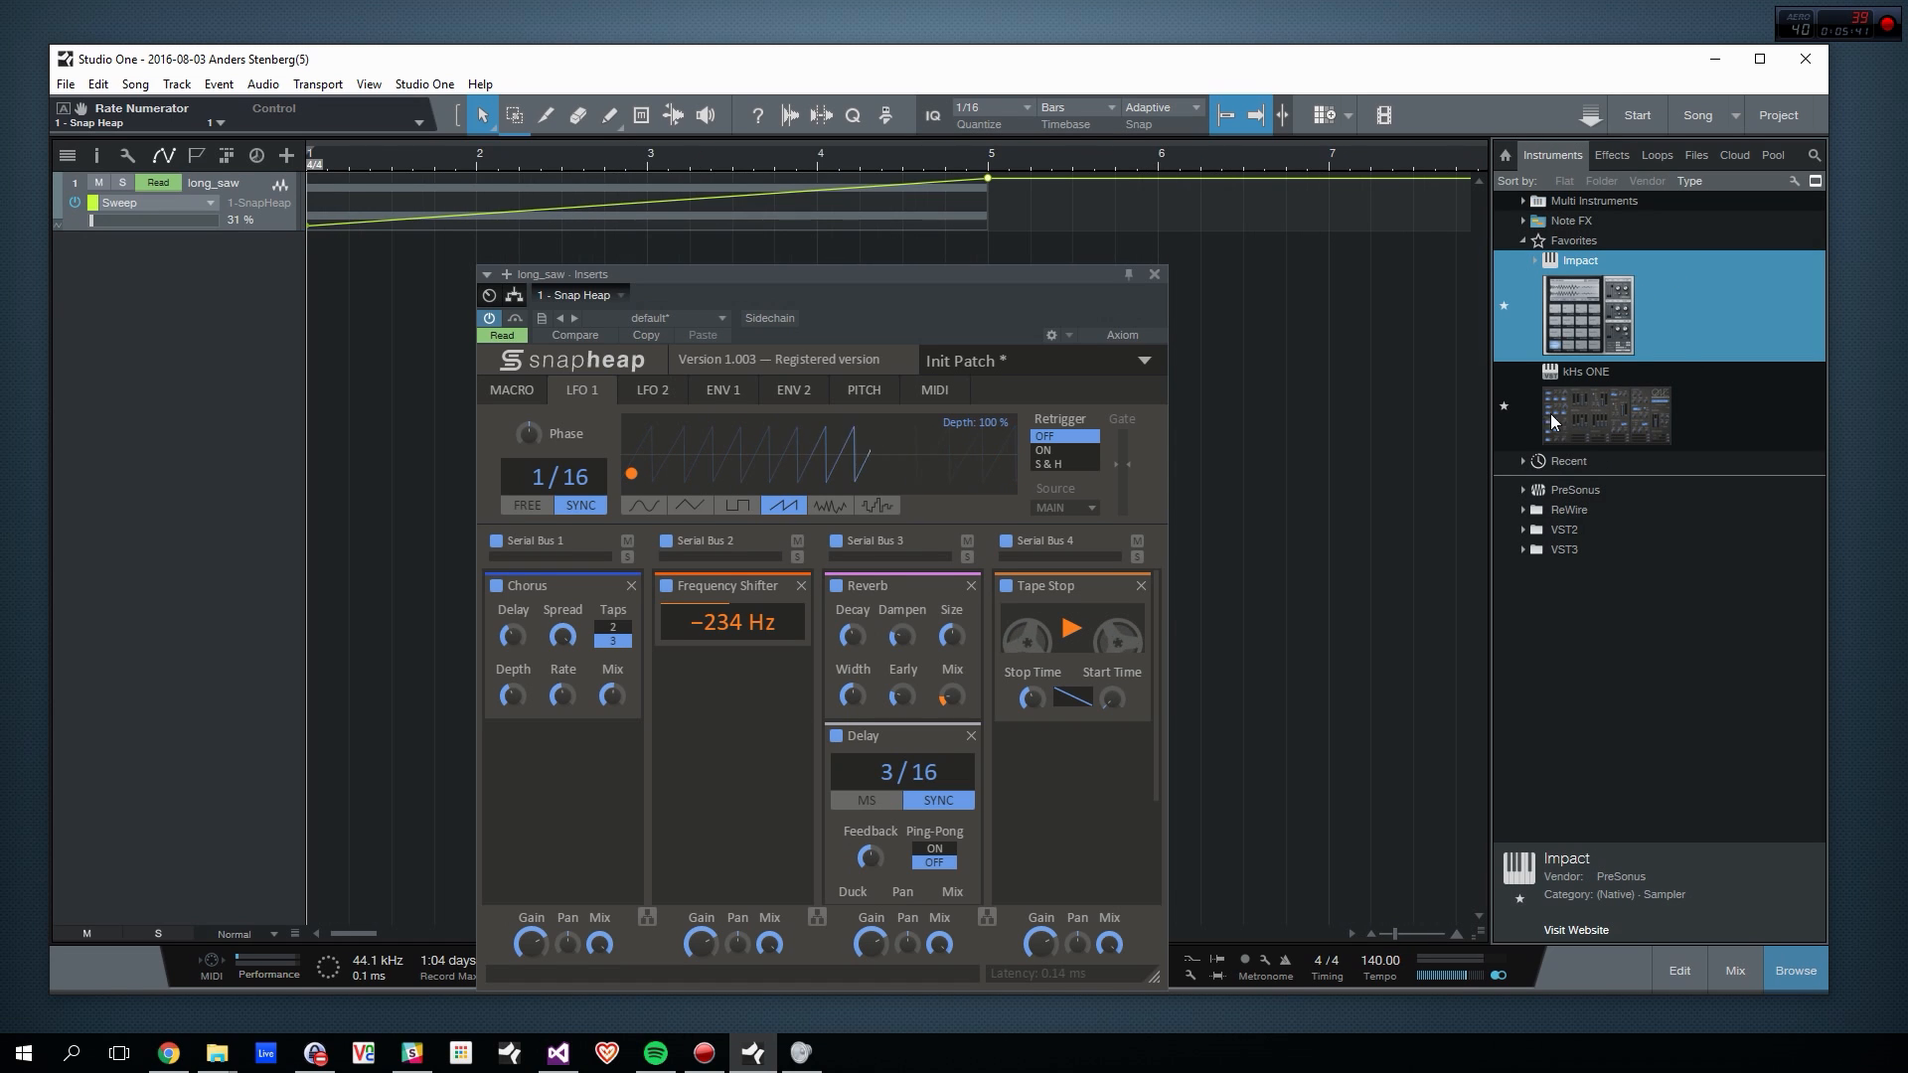
Step: Add an Impact drum sampler track, load the Electro Producer Pack preset and audition the Snare Drum pad
{"action": "left_click_drag", "start_coordinate": [1588, 314], "coordinate": [352, 247]}
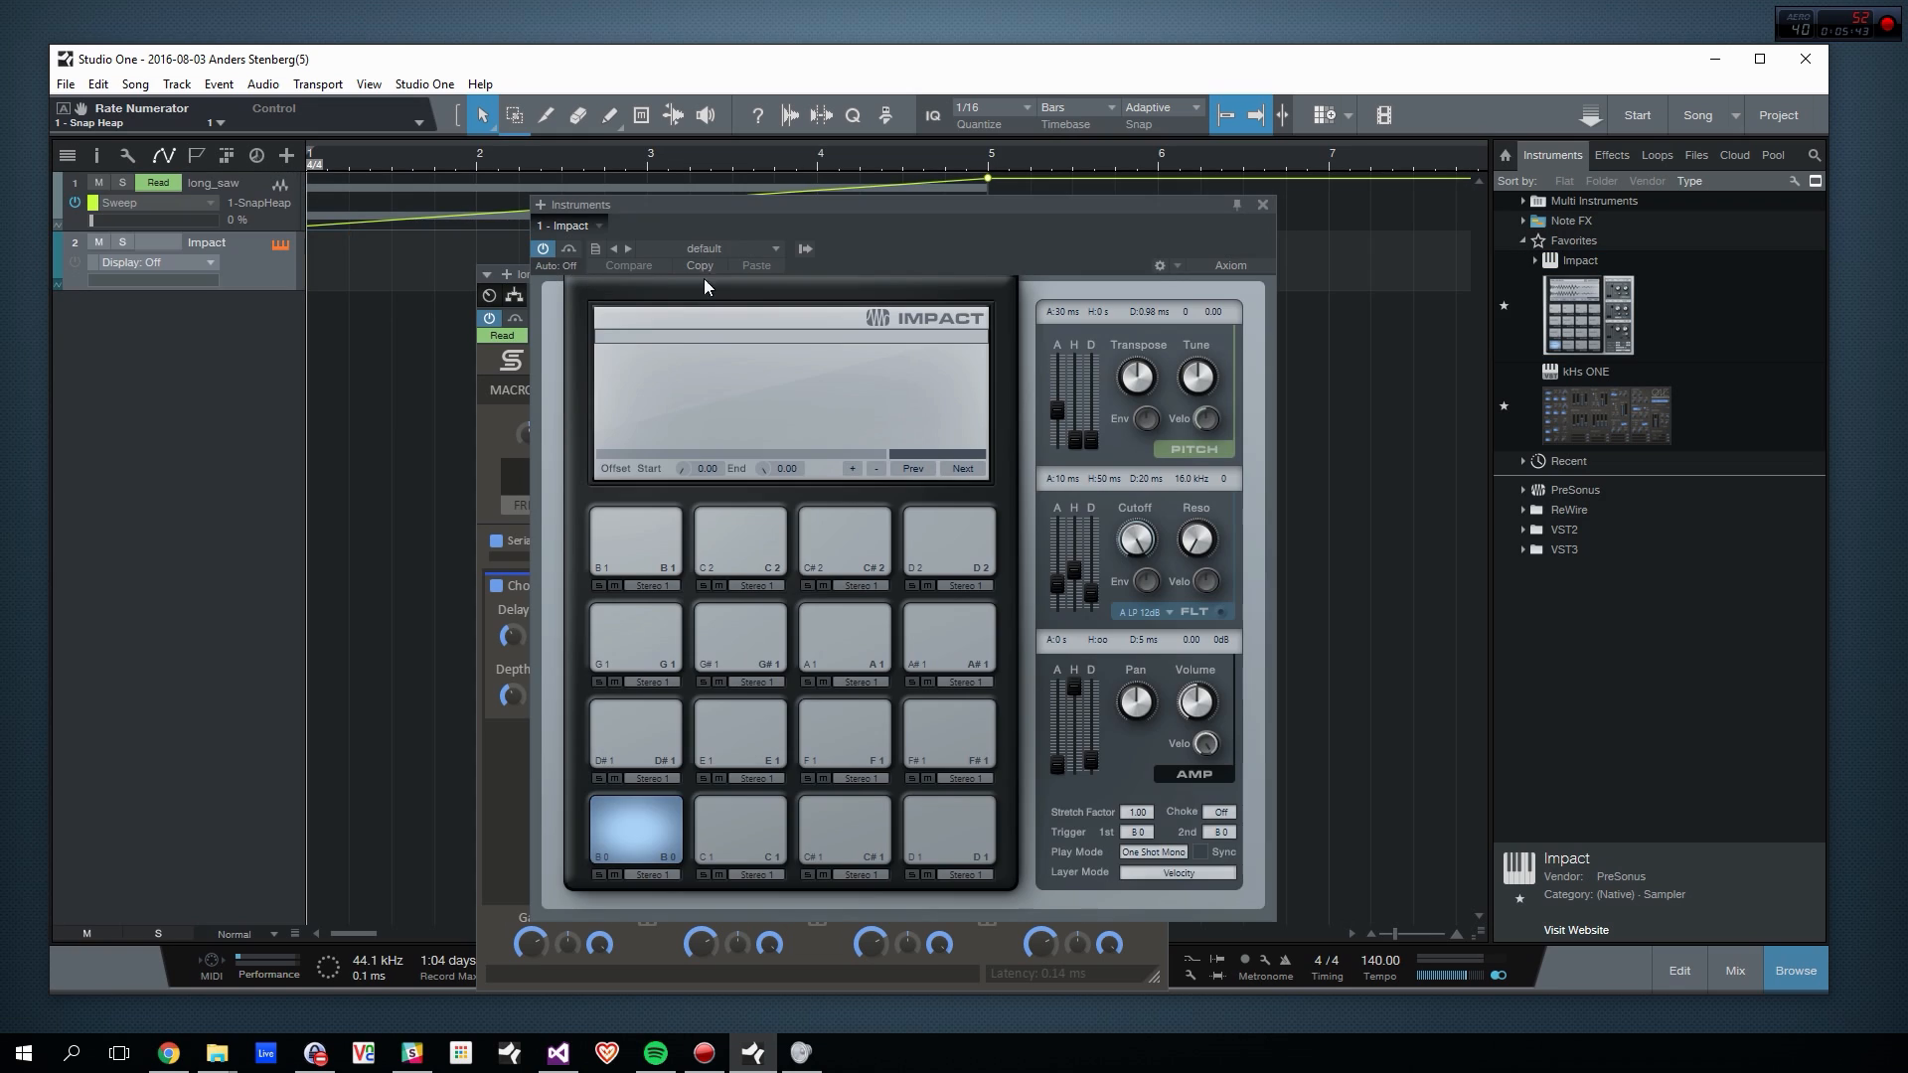
{"action": "left_click", "coordinate": [776, 251]}
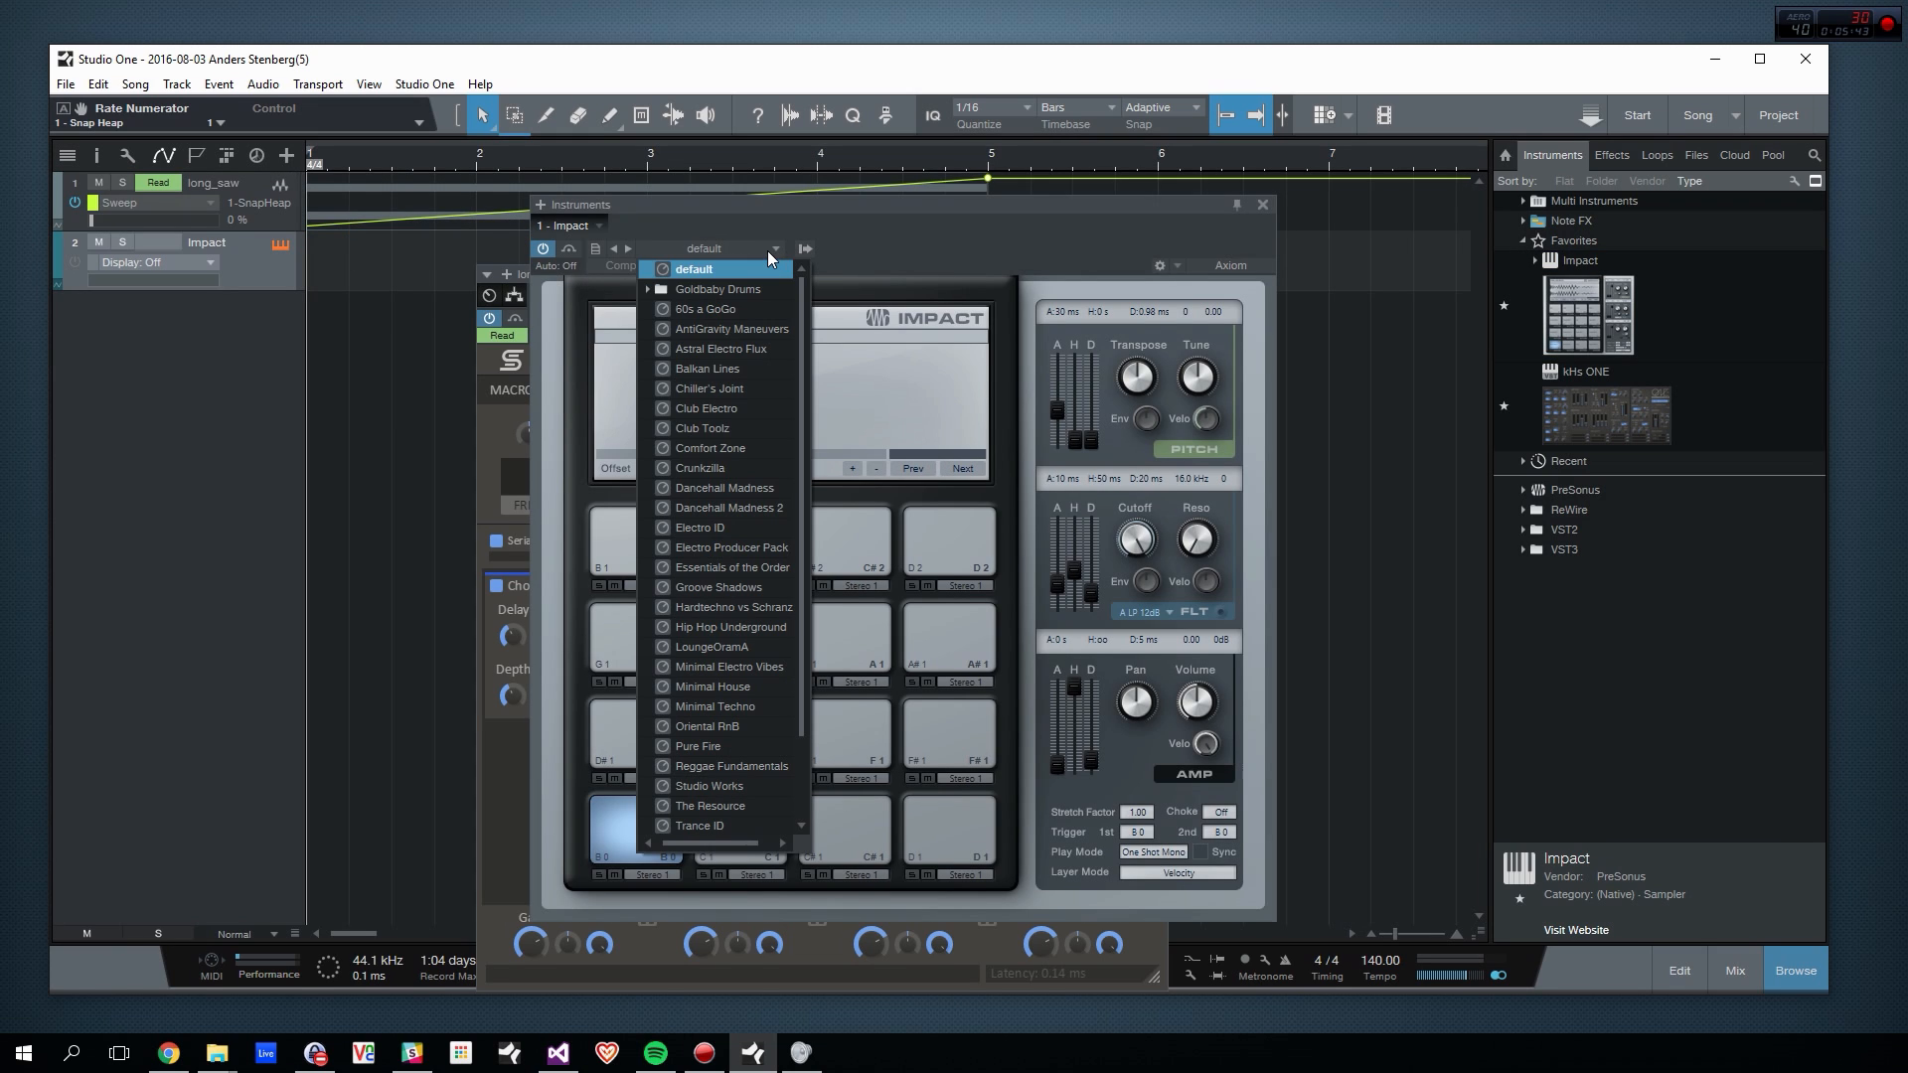
{"action": "left_click", "coordinate": [759, 552]}
{"action": "left_click", "coordinate": [957, 823]}
{"action": "left_click", "coordinate": [958, 823]}
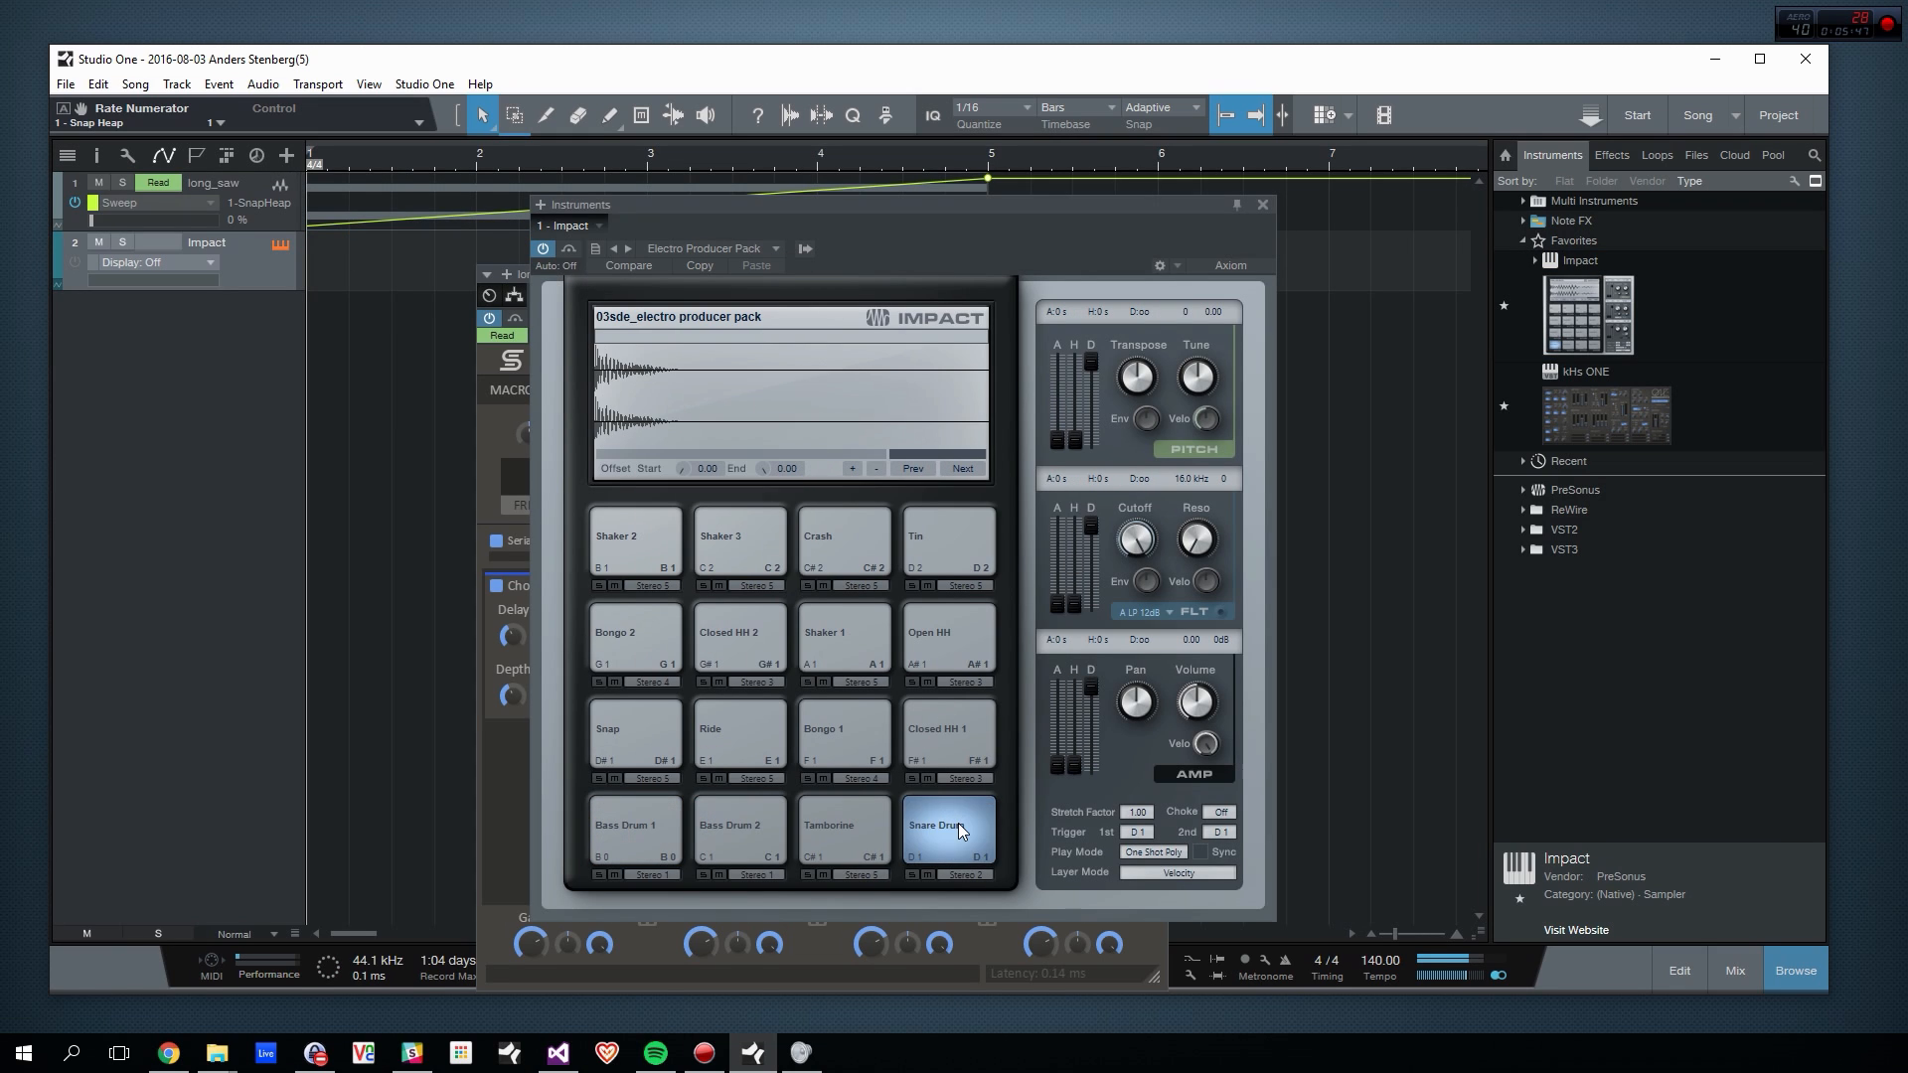
Step: Create a one-bar event at bar 1 on the Impact track and place a Snare Drum hit on each of its four beats
{"action": "left_click", "coordinate": [1264, 205]}
{"action": "left_click_drag", "start_coordinate": [596, 278], "coordinate": [618, 334]}
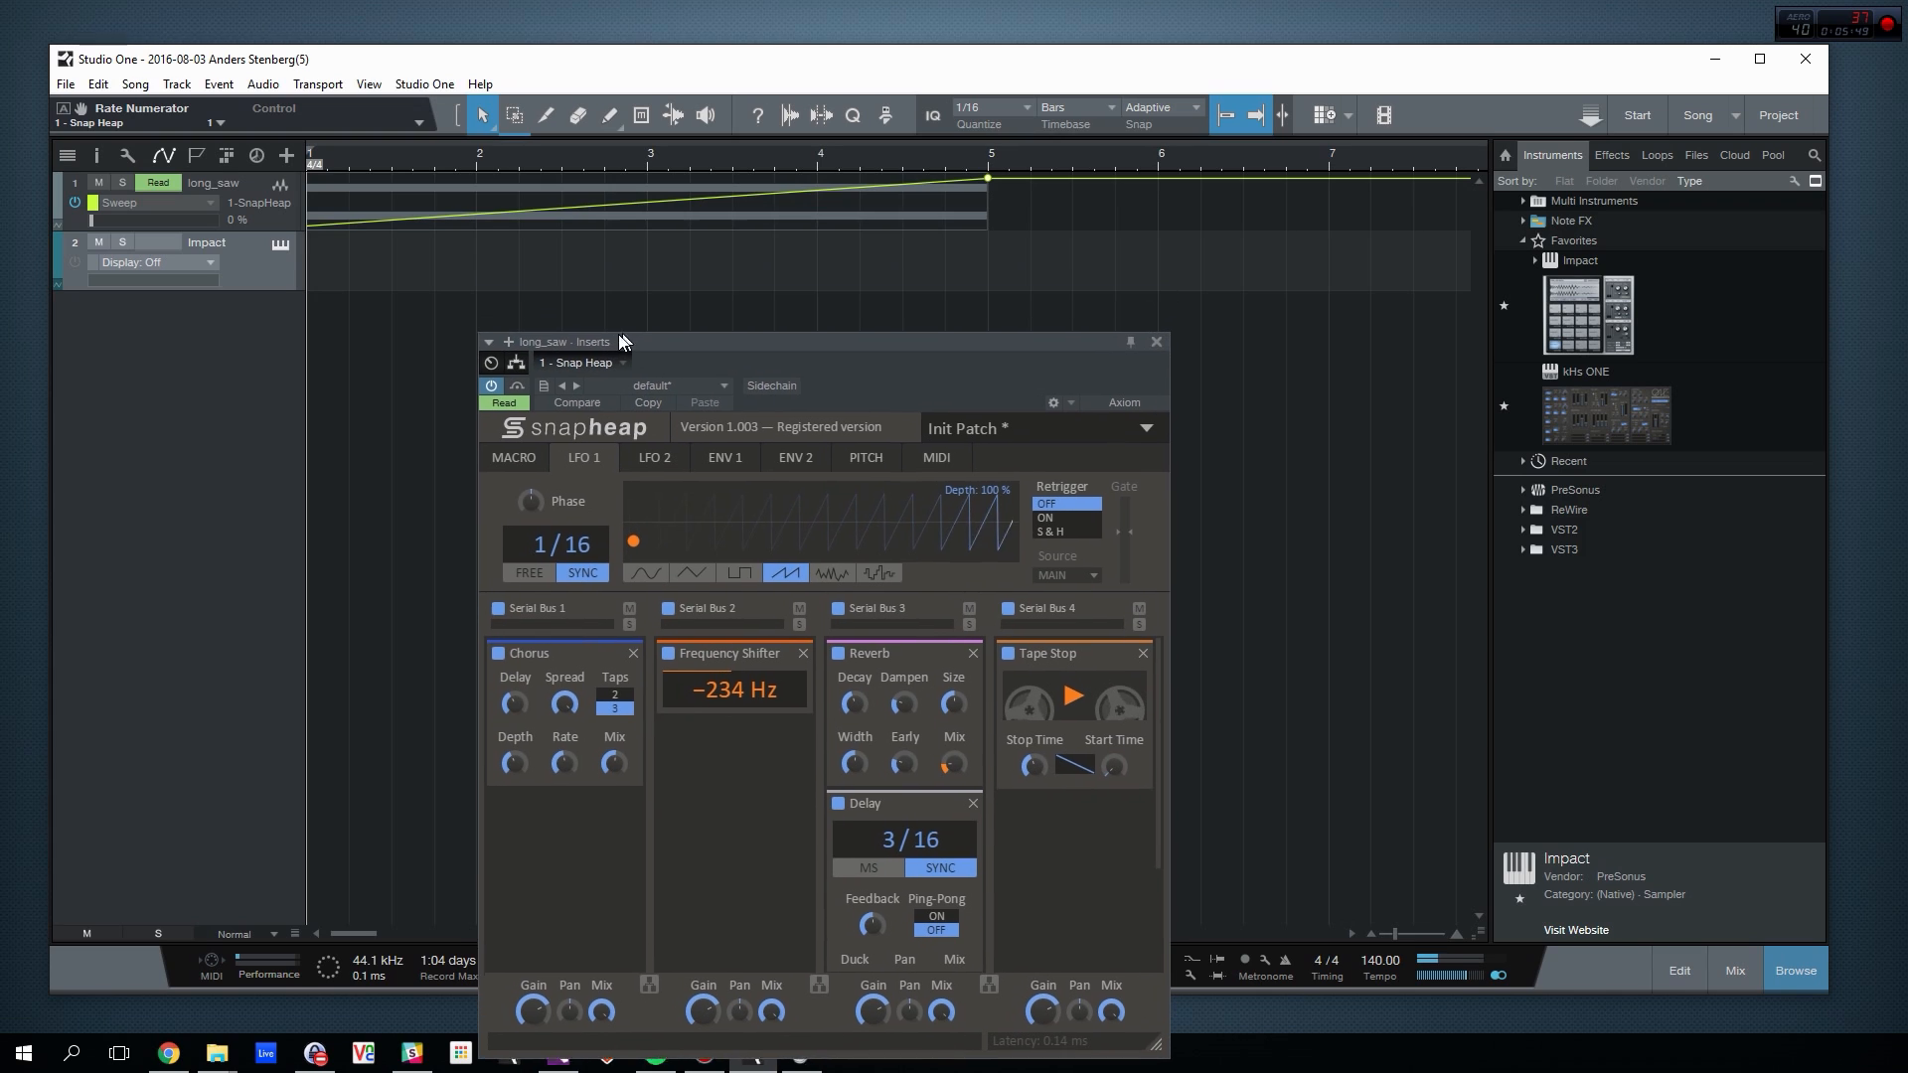
{"action": "double_click", "coordinate": [330, 249]}
{"action": "double_click", "coordinate": [410, 245]}
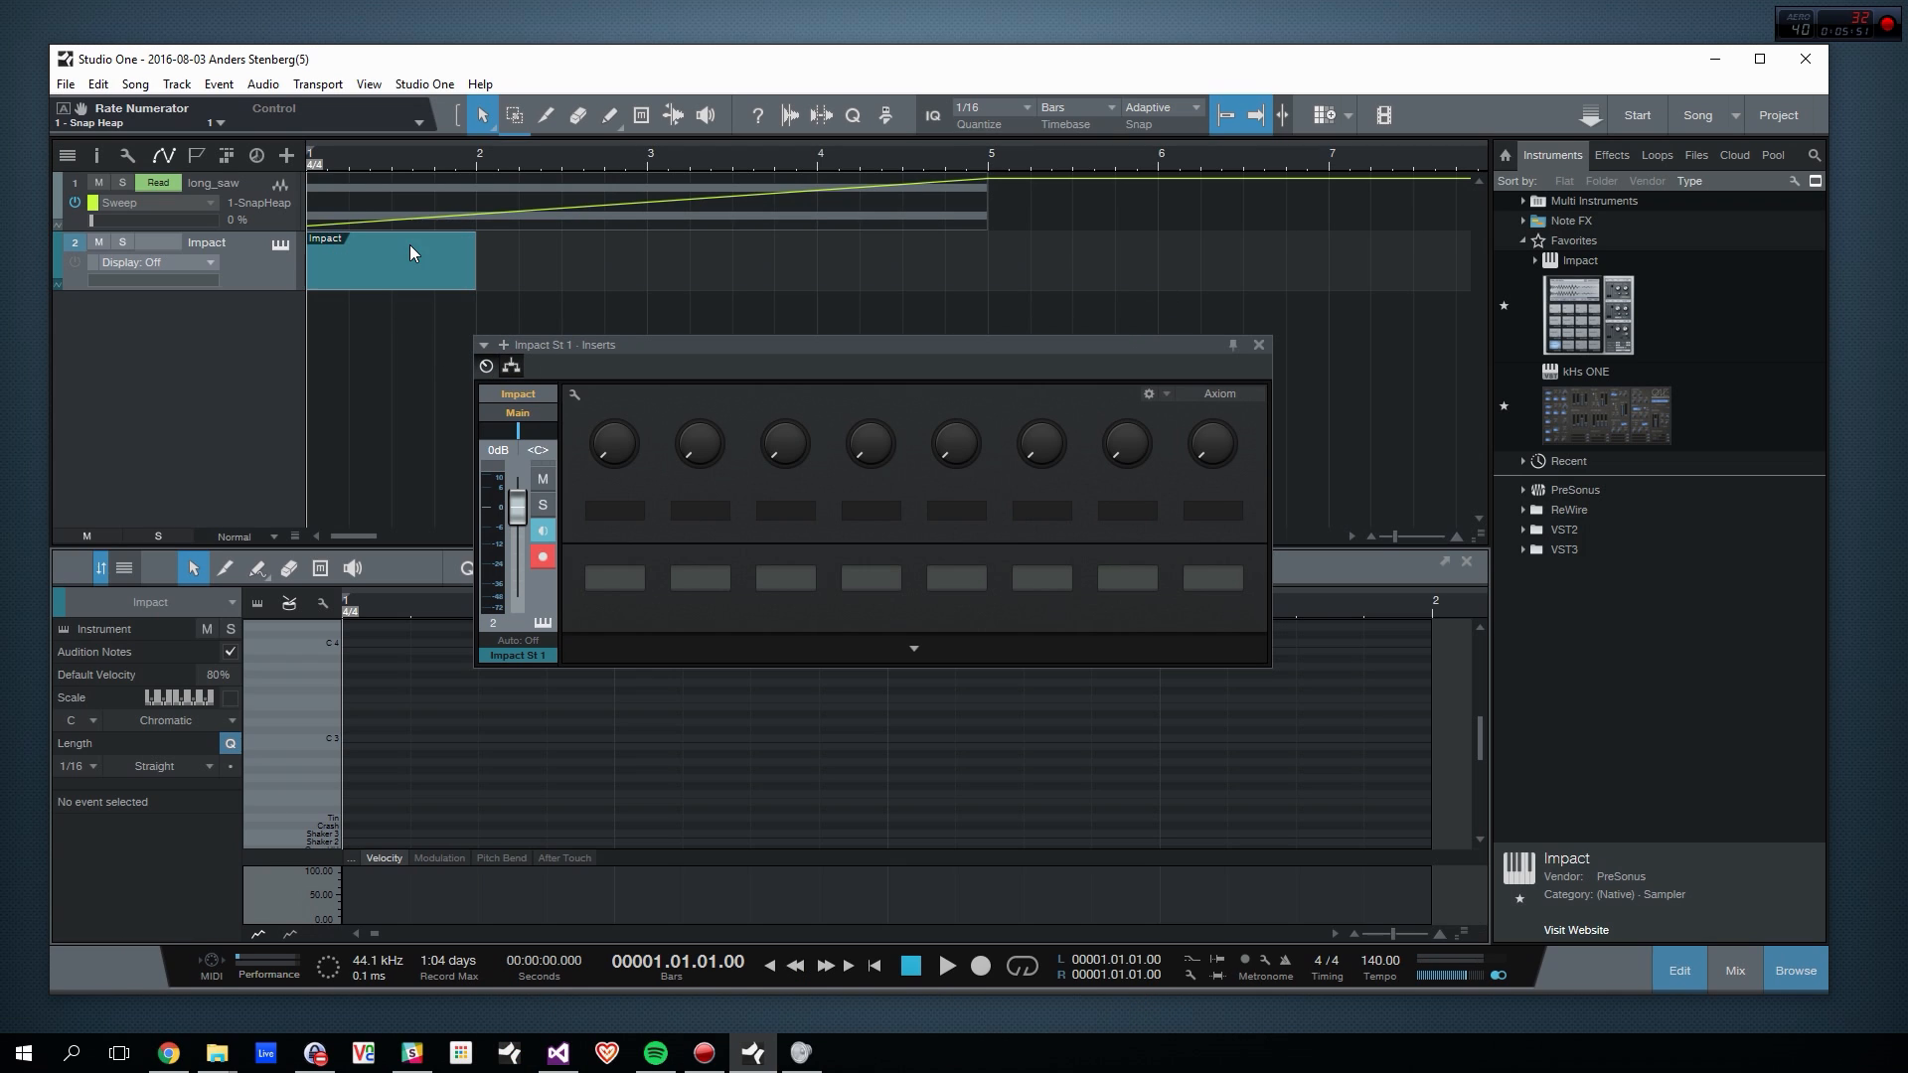
{"action": "scroll", "coordinate": [373, 787], "scroll_direction": "down", "scroll_amount": 4}
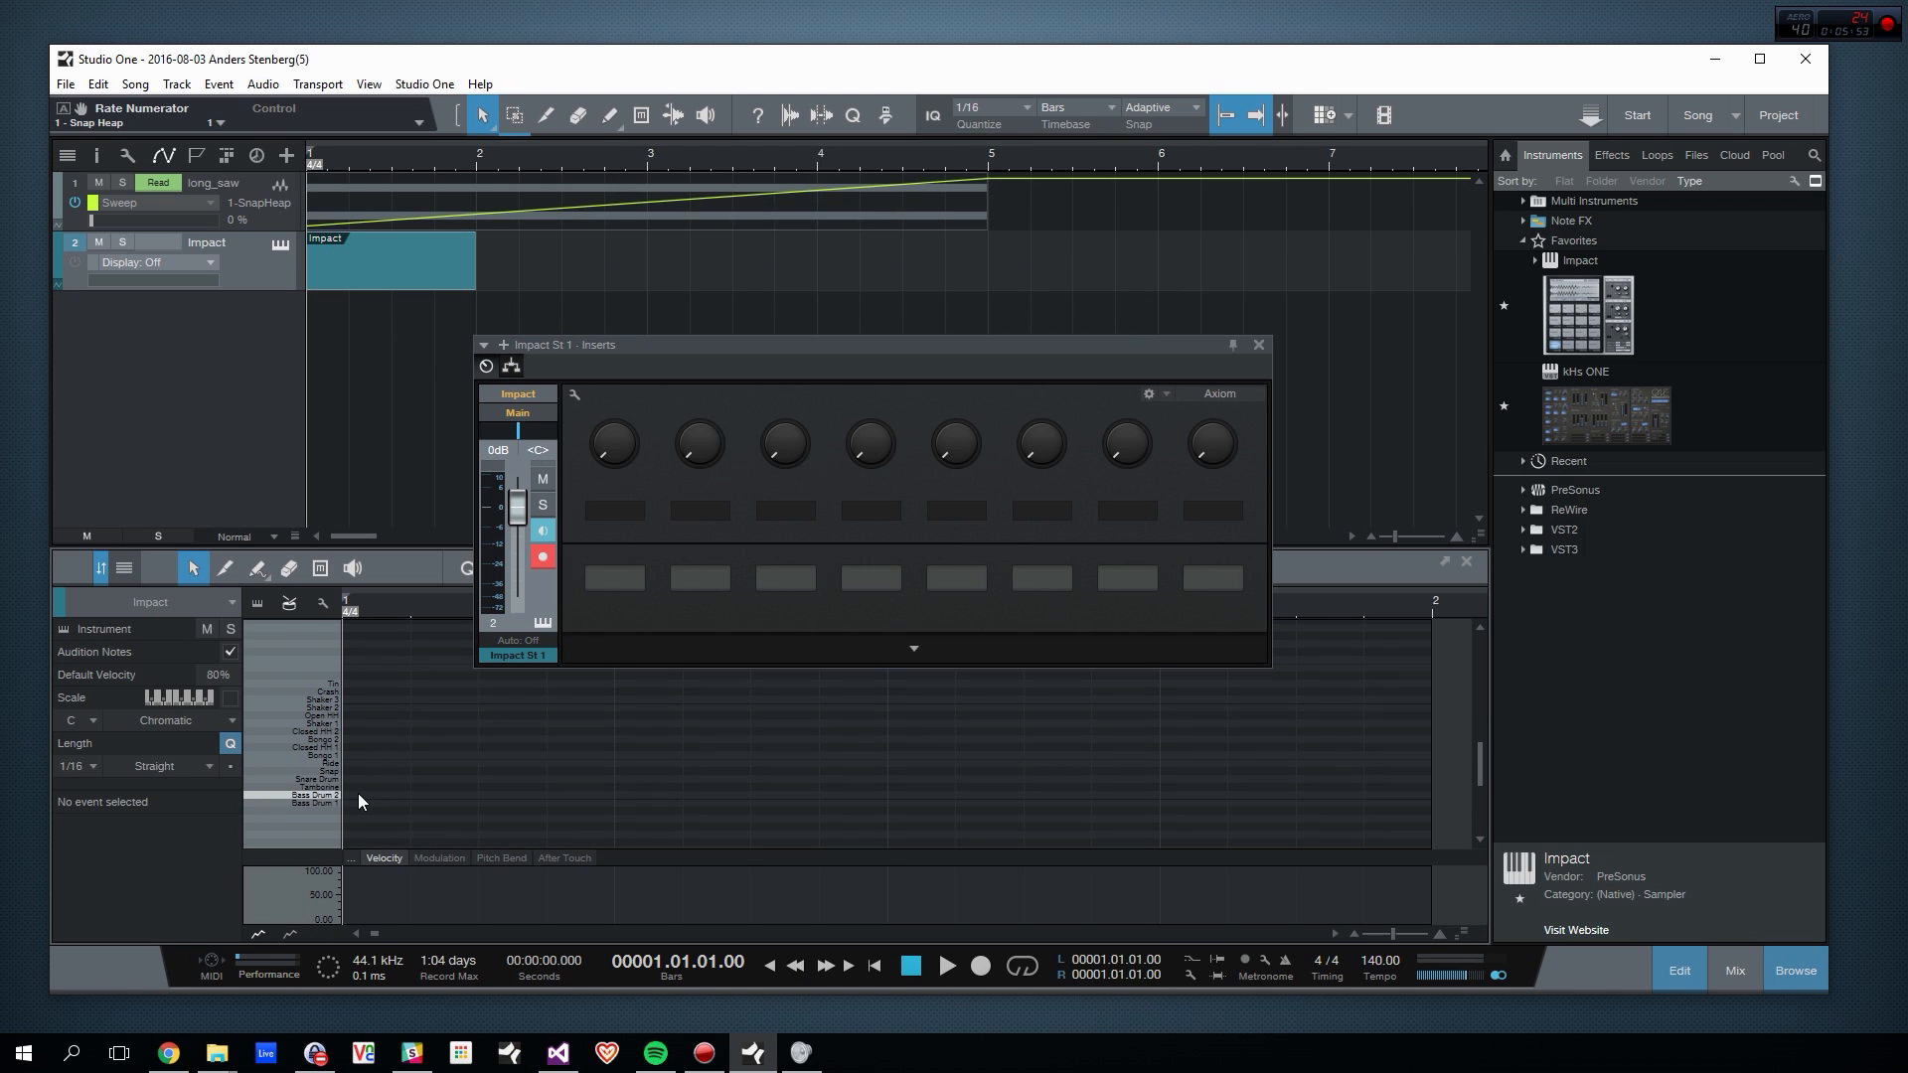
{"action": "left_click", "coordinate": [356, 779]}
{"action": "left_click", "coordinate": [626, 779]}
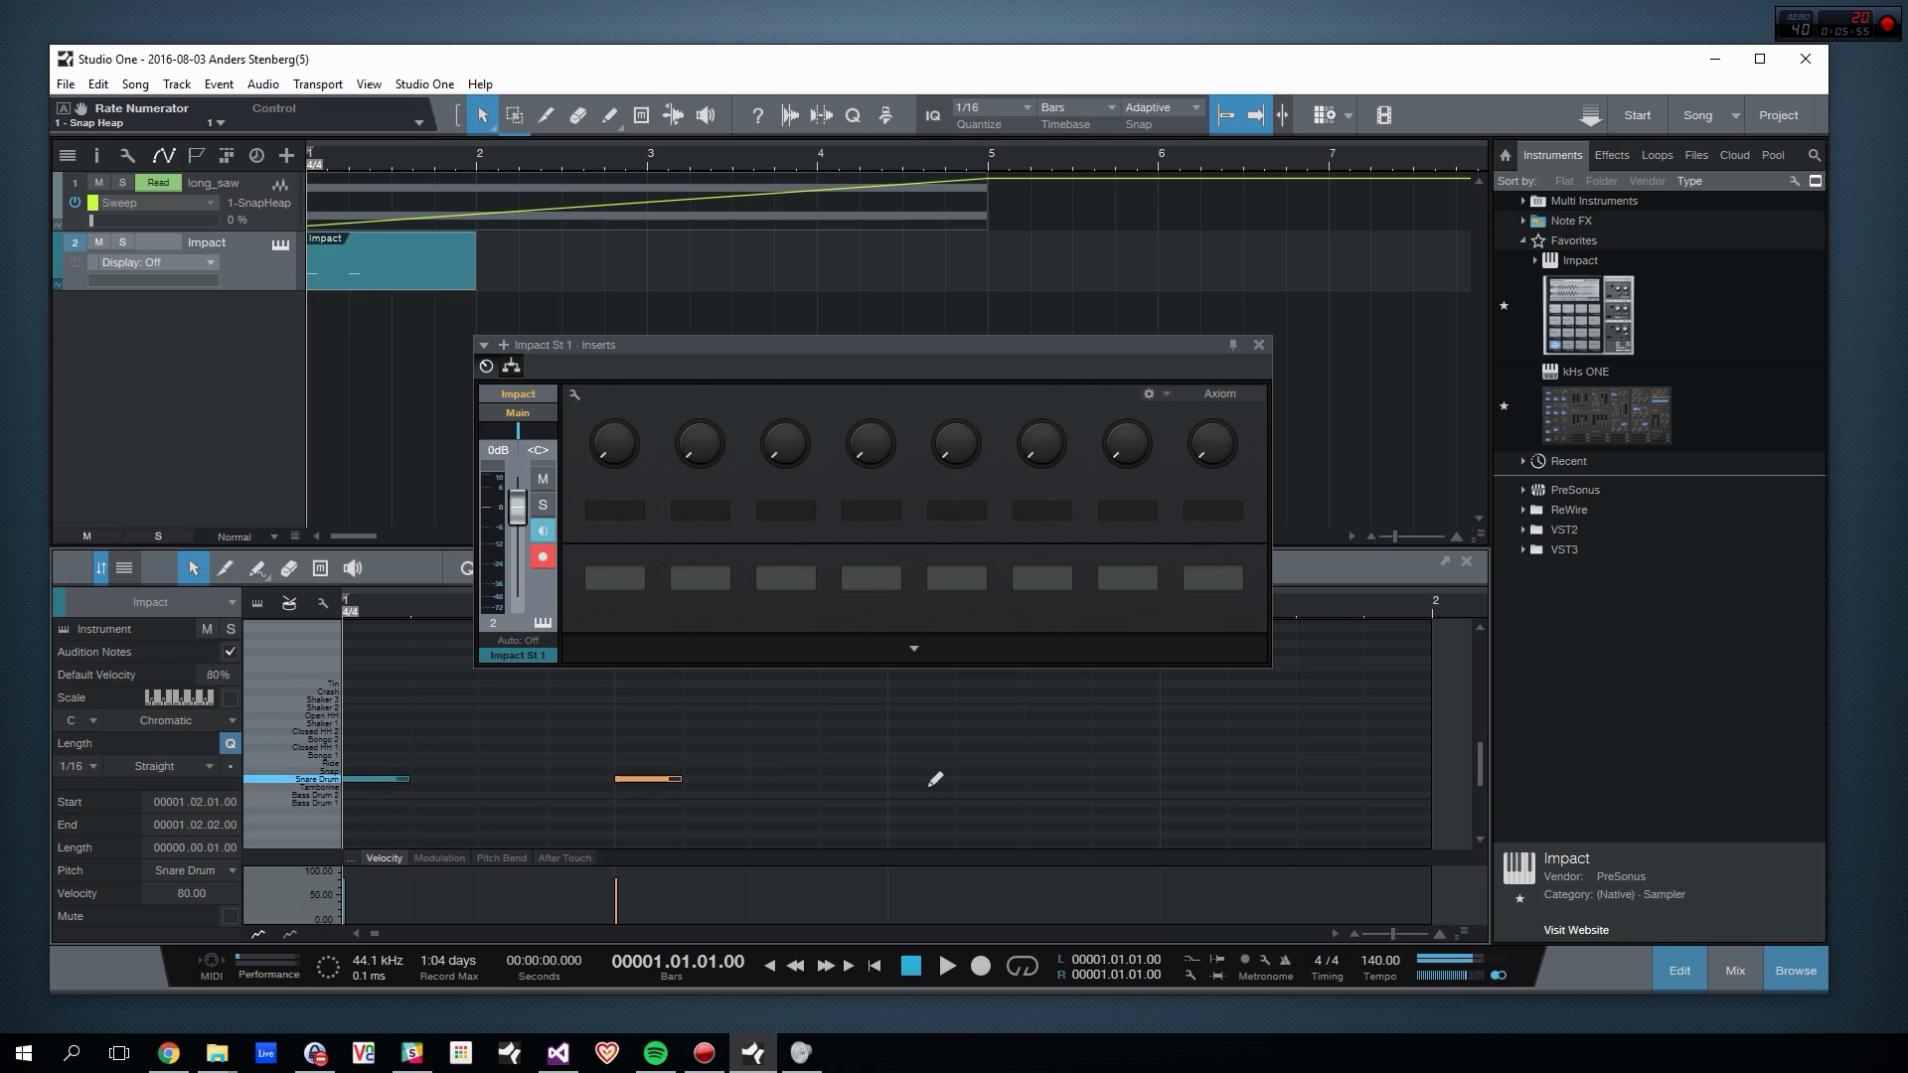
{"action": "left_click", "coordinate": [915, 778]}
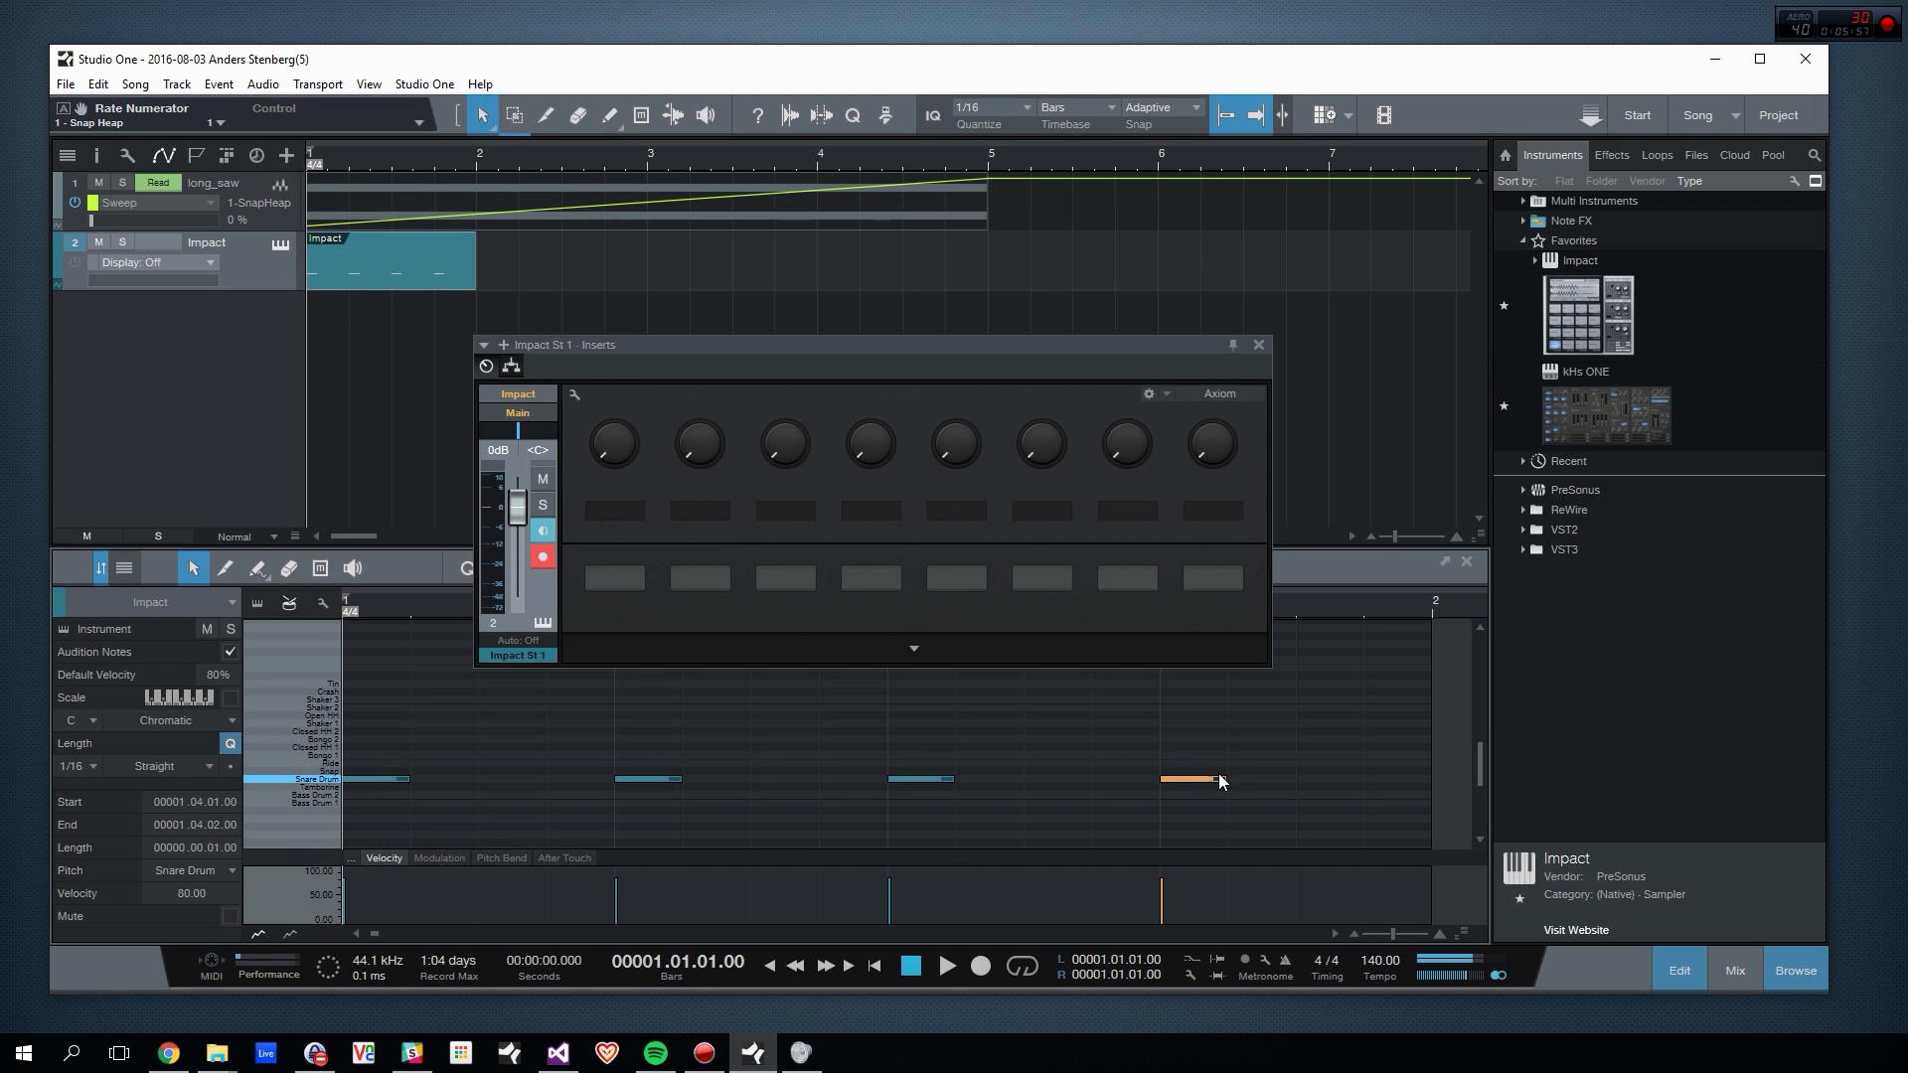
Step: Duplicate the snare event twice through bar 3 and double the third bar's hits to eighth notes
{"action": "key", "text": "d"}
{"action": "key", "text": "d"}
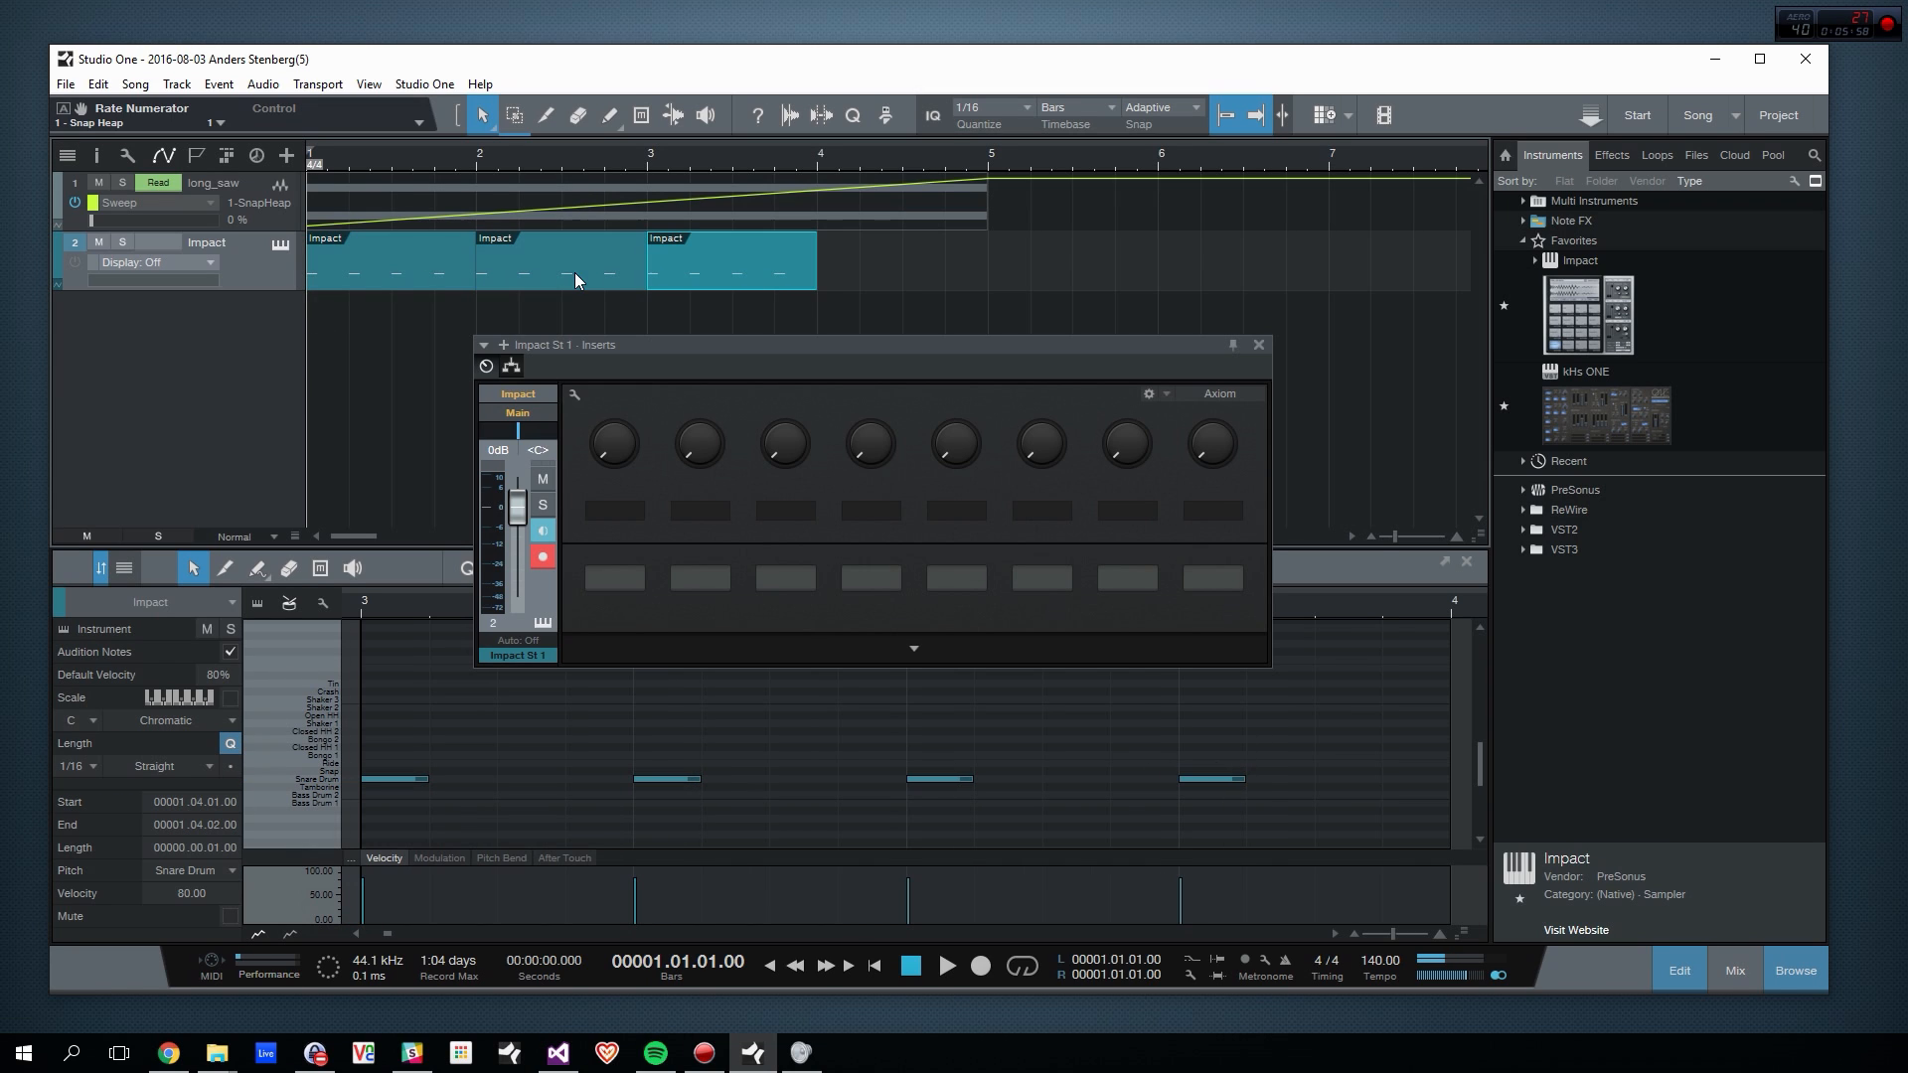
{"action": "left_click", "coordinate": [721, 244]}
{"action": "key", "text": "ctrl+a"}
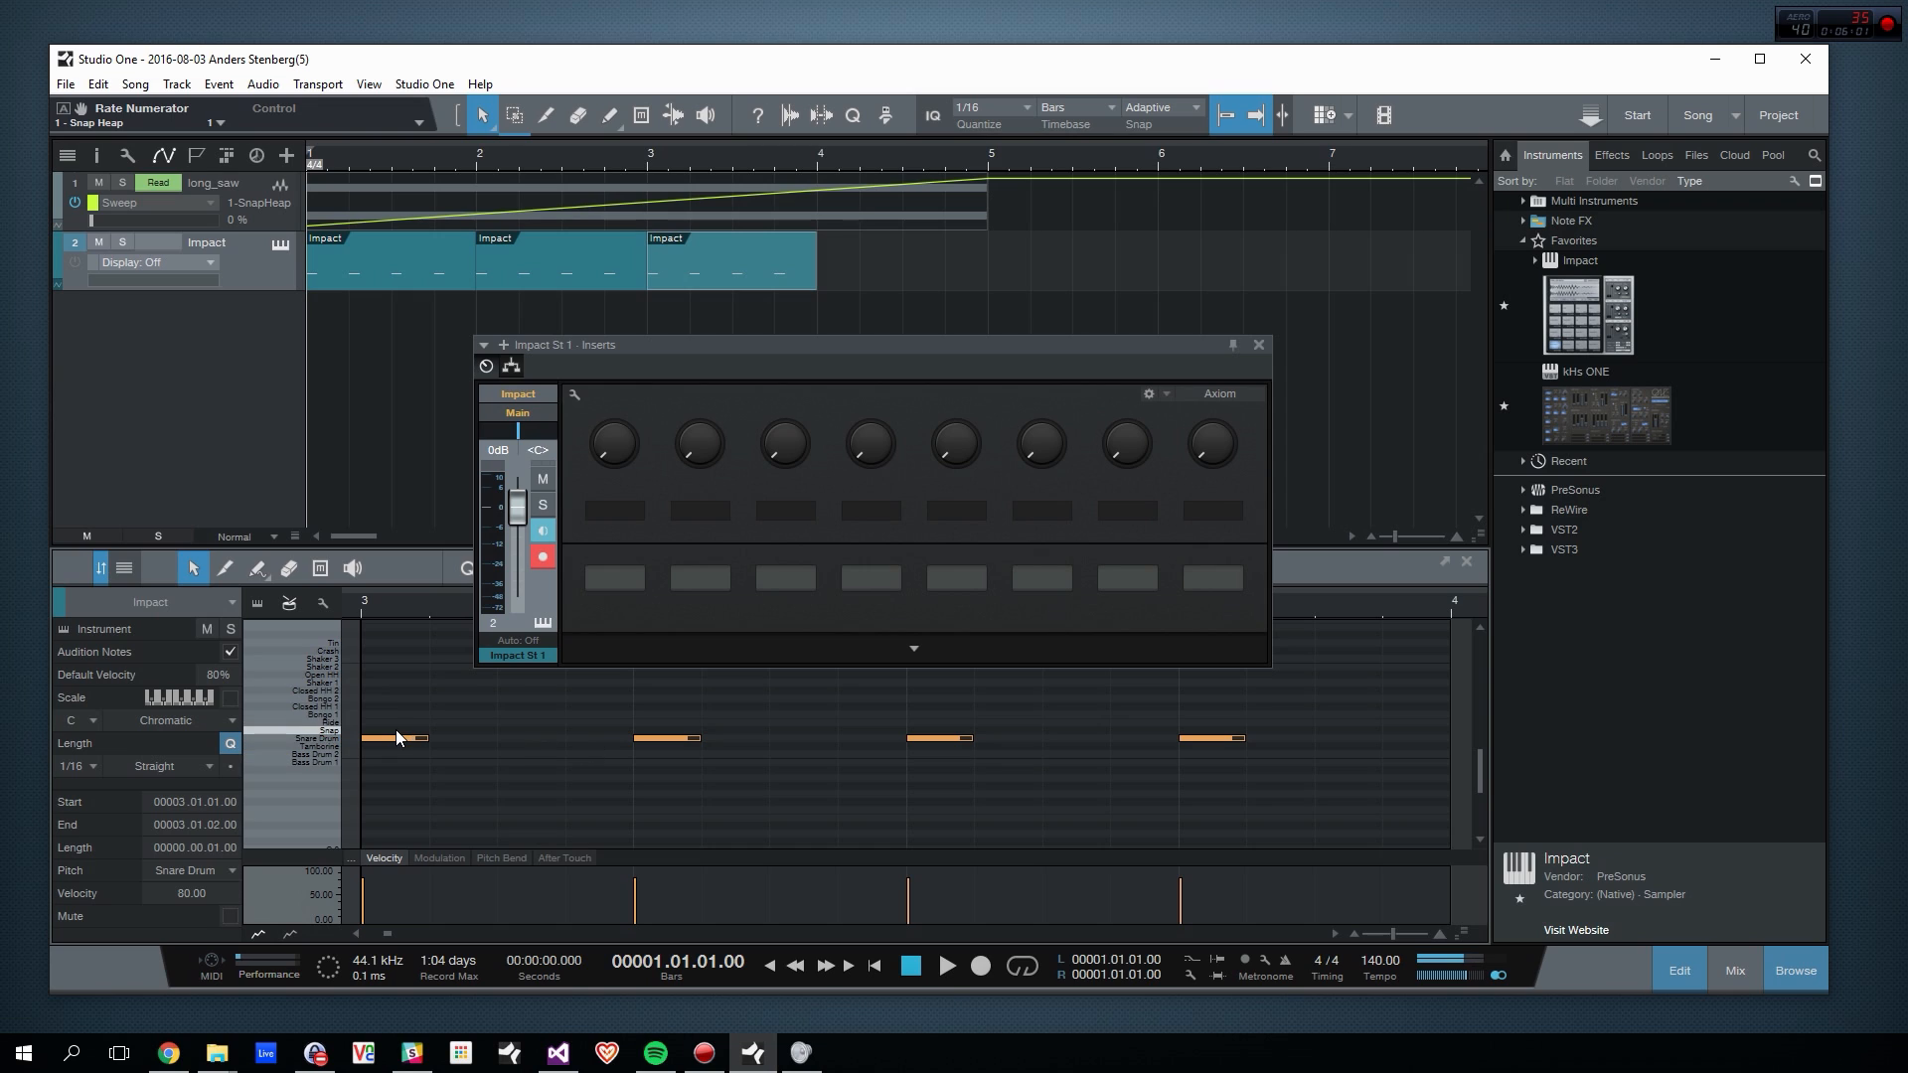
{"action": "left_click_drag", "start_coordinate": [388, 740], "coordinate": [1004, 807]}
Step: Duplicate the bar 3 event to bar 4 and fill it with sixteenth-note snare hits ending on beat 4
{"action": "left_click", "coordinate": [788, 260]}
{"action": "key", "text": "d"}
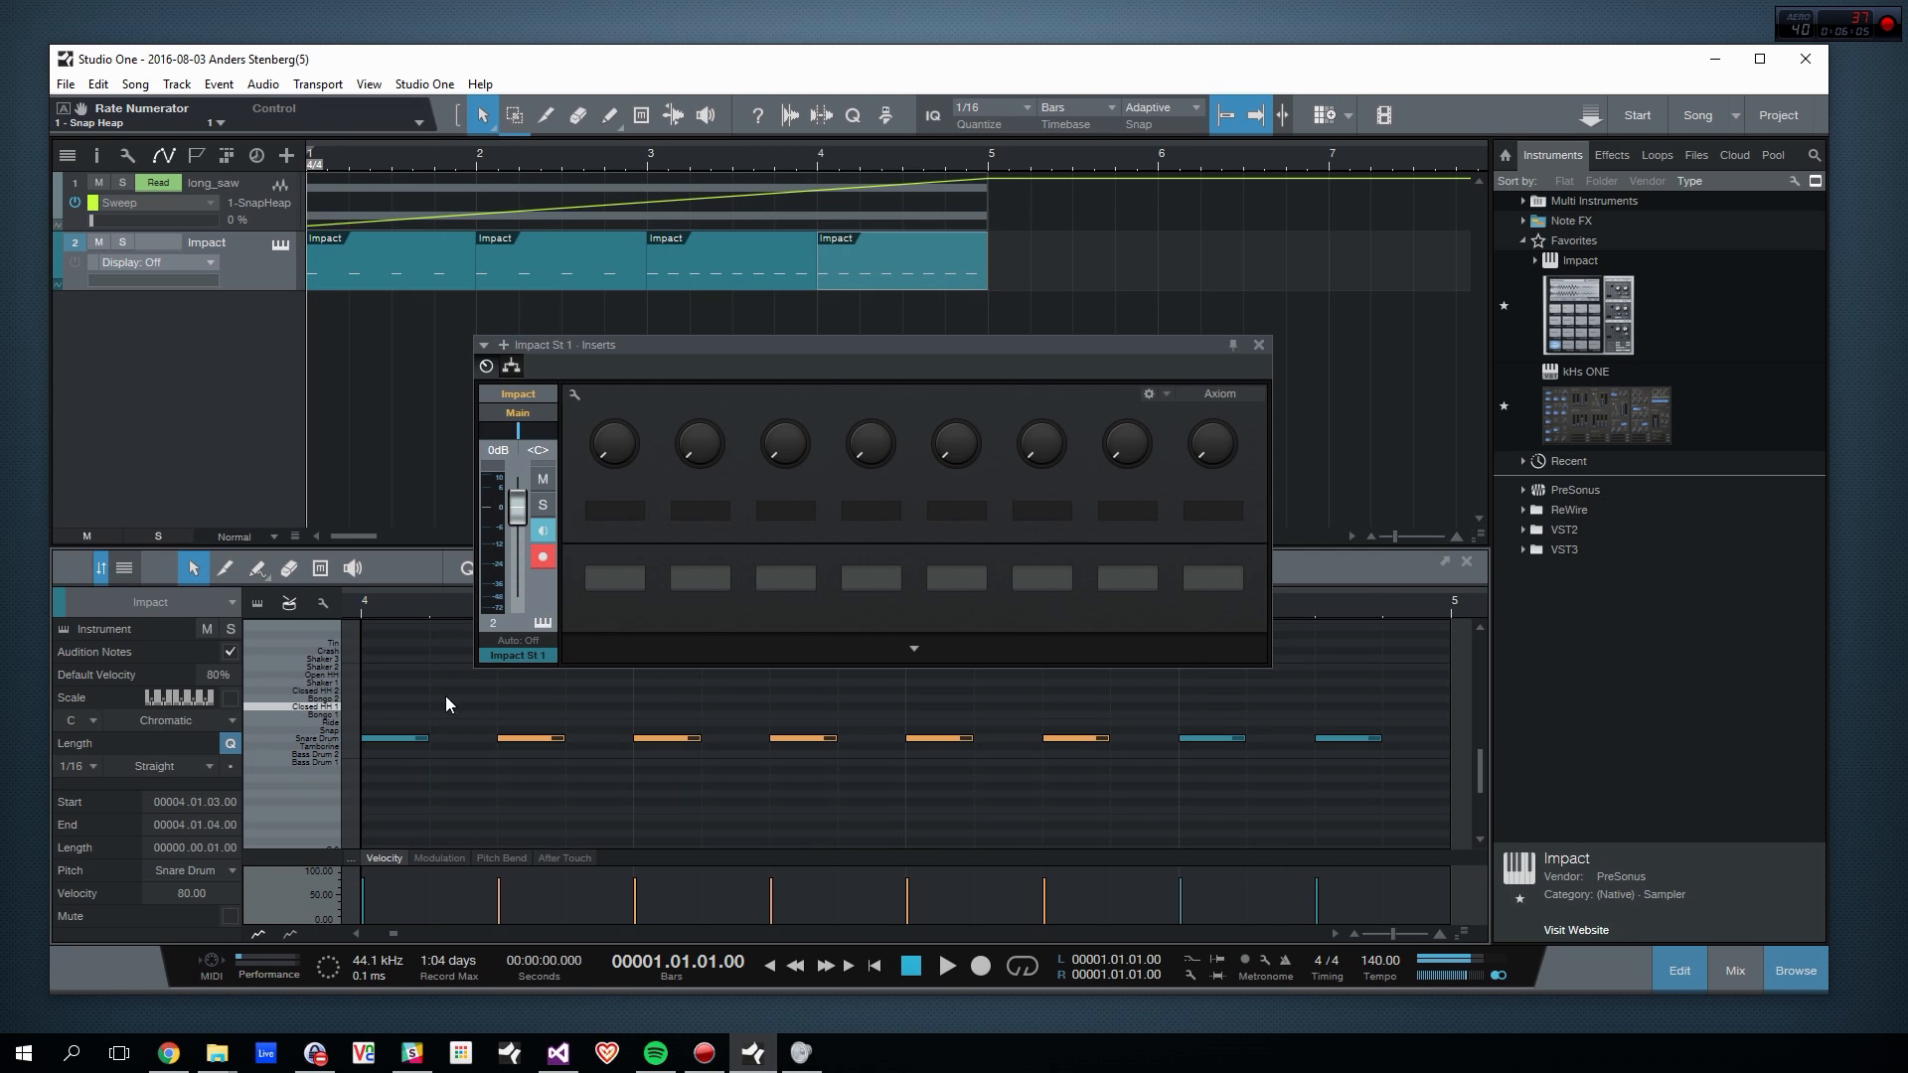
{"action": "left_click_drag", "start_coordinate": [383, 695], "coordinate": [1302, 803]}
{"action": "left_click", "coordinate": [1421, 681]}
{"action": "key", "text": "Delete"}
{"action": "key", "text": "Delete"}
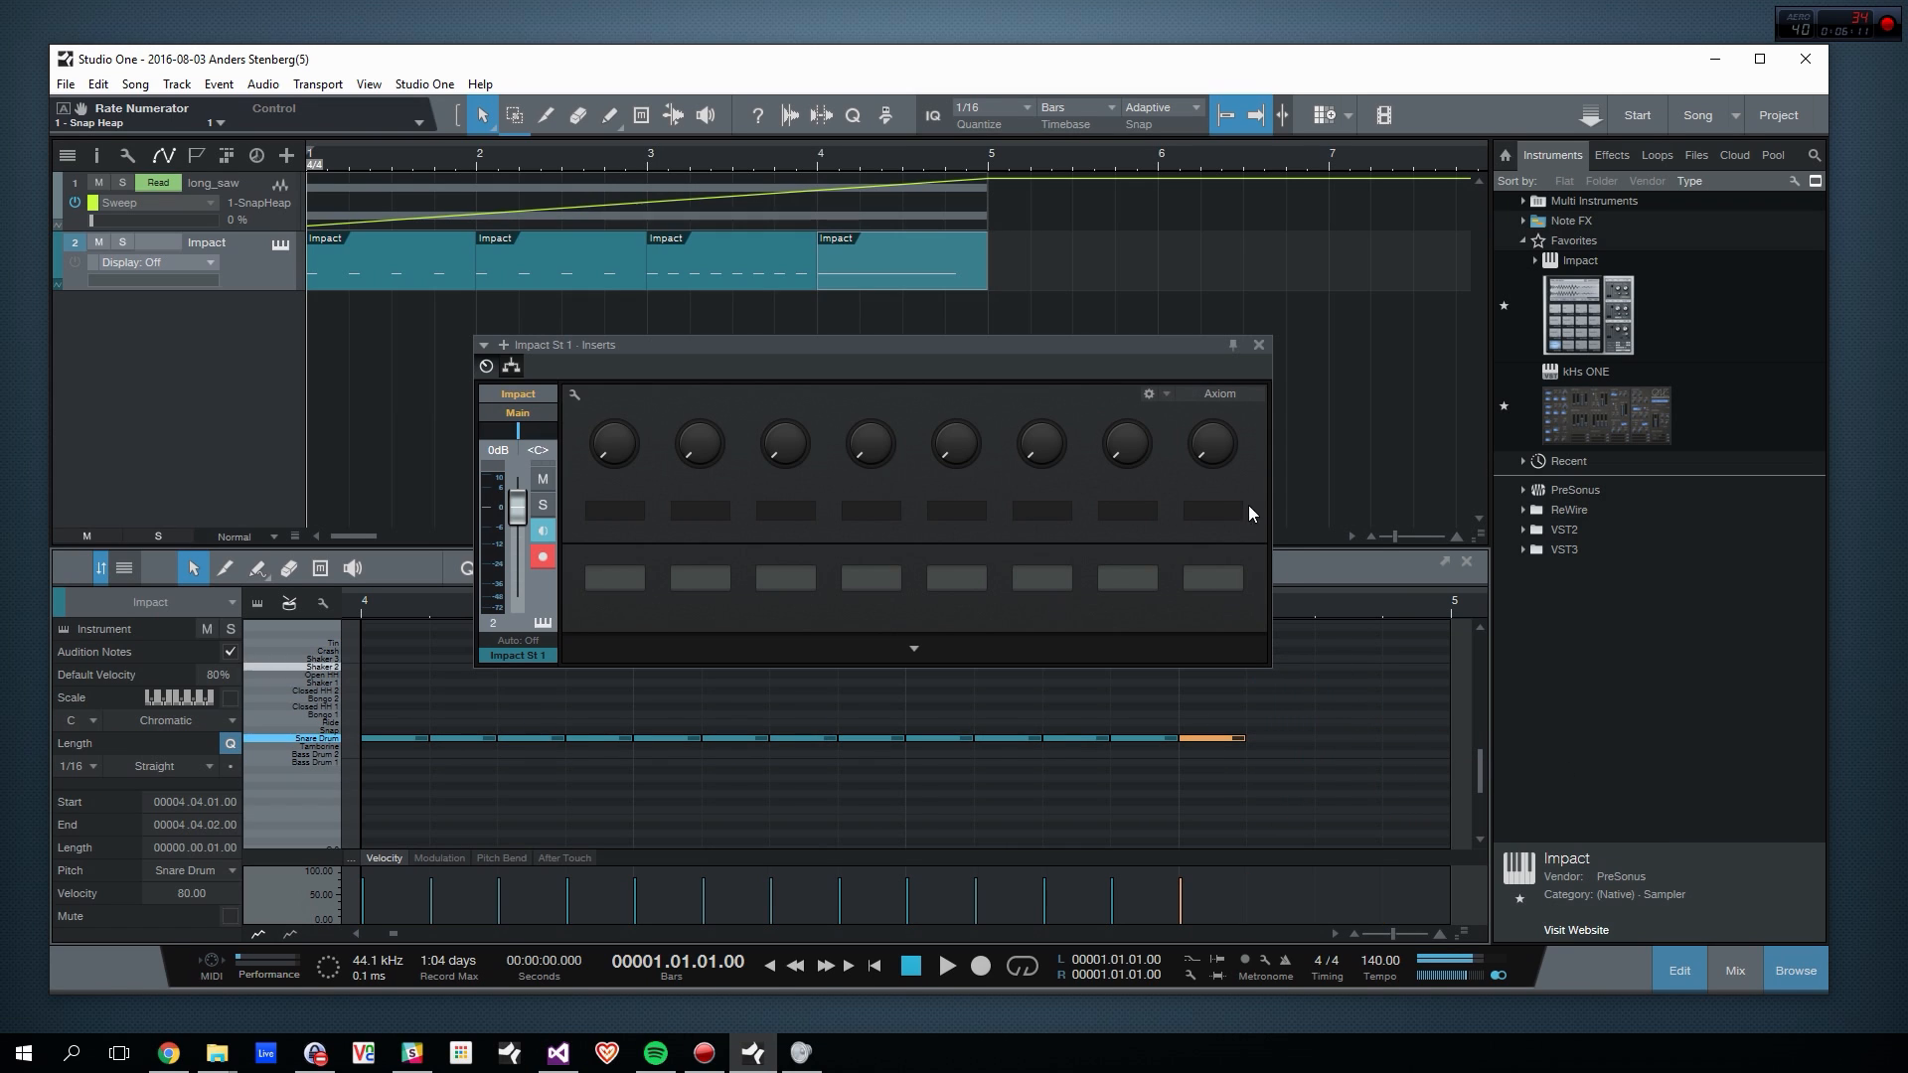
Step: Play the snare build-up together with the sweep from bar 1 and close the Impact inserts window
{"action": "left_click", "coordinate": [410, 329]}
{"action": "key", "text": "space"}
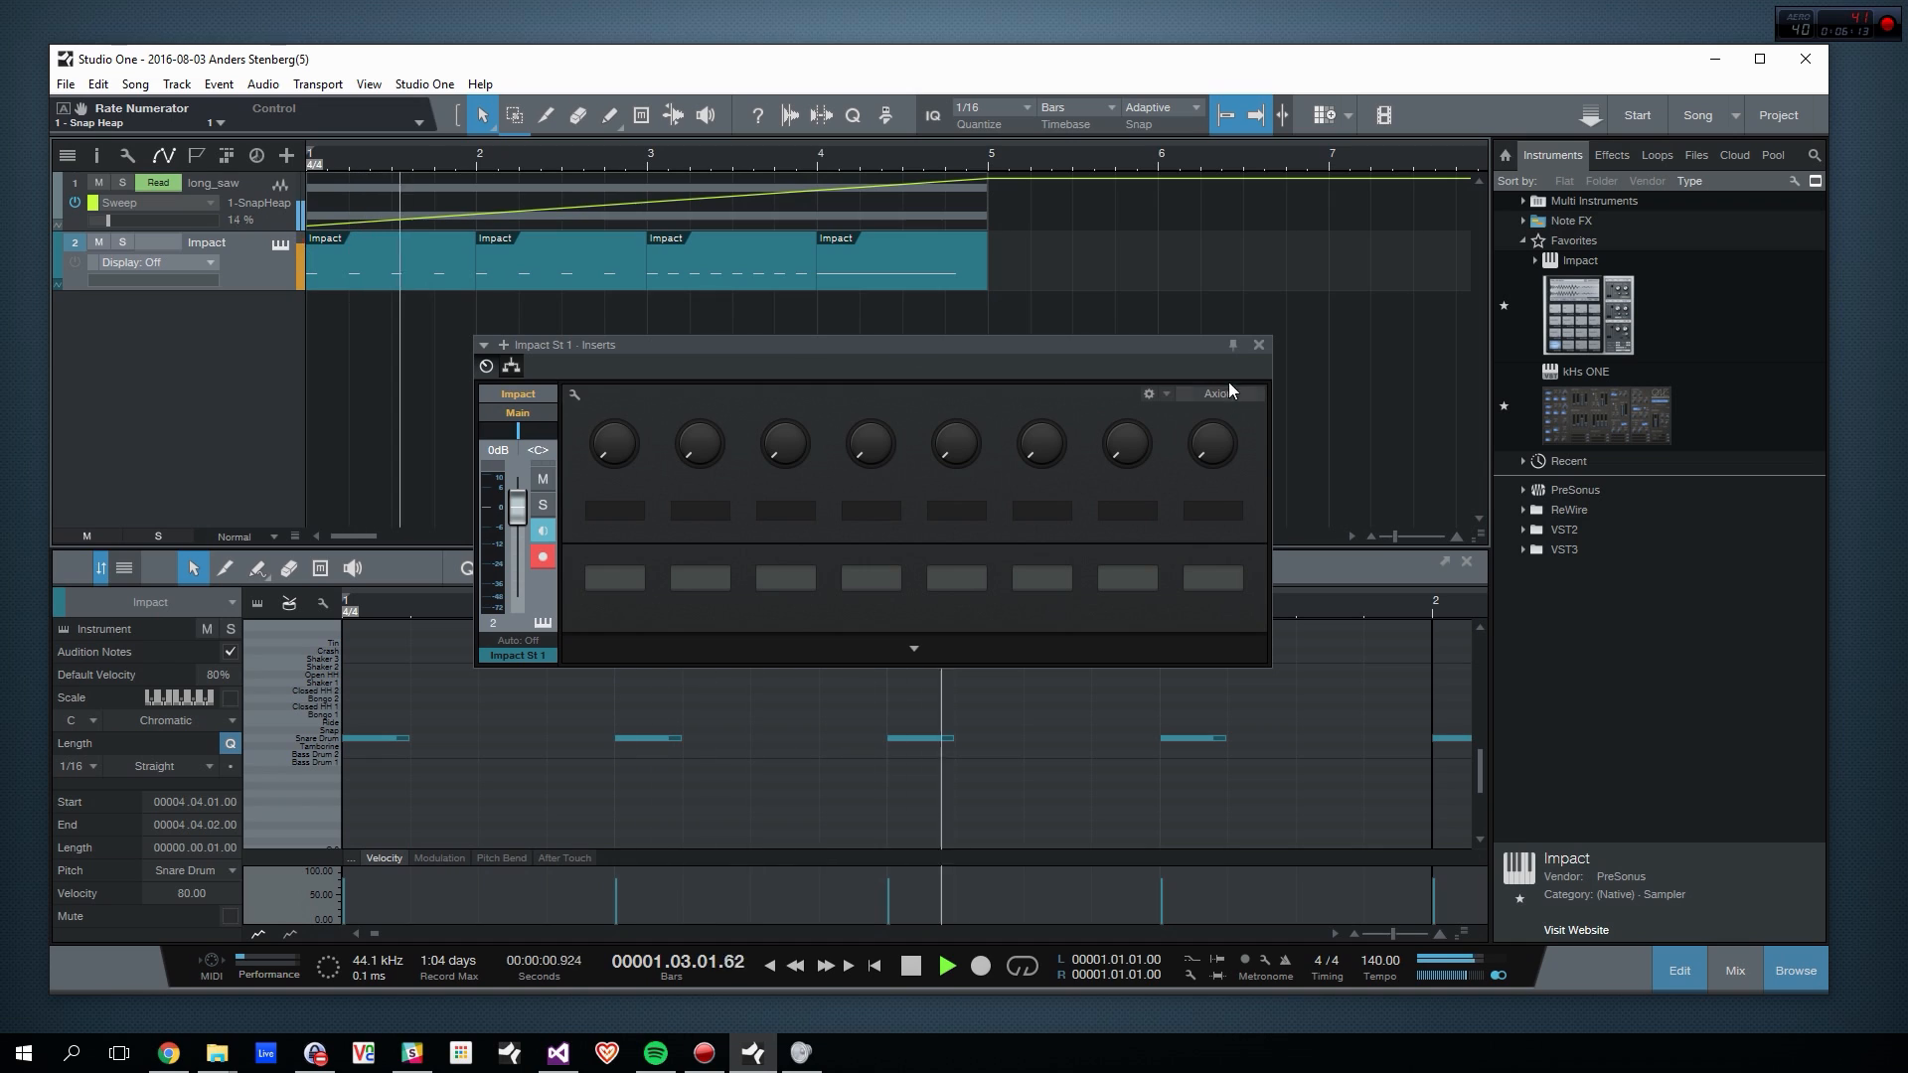
{"action": "left_click", "coordinate": [1258, 345]}
{"action": "key", "text": "space"}
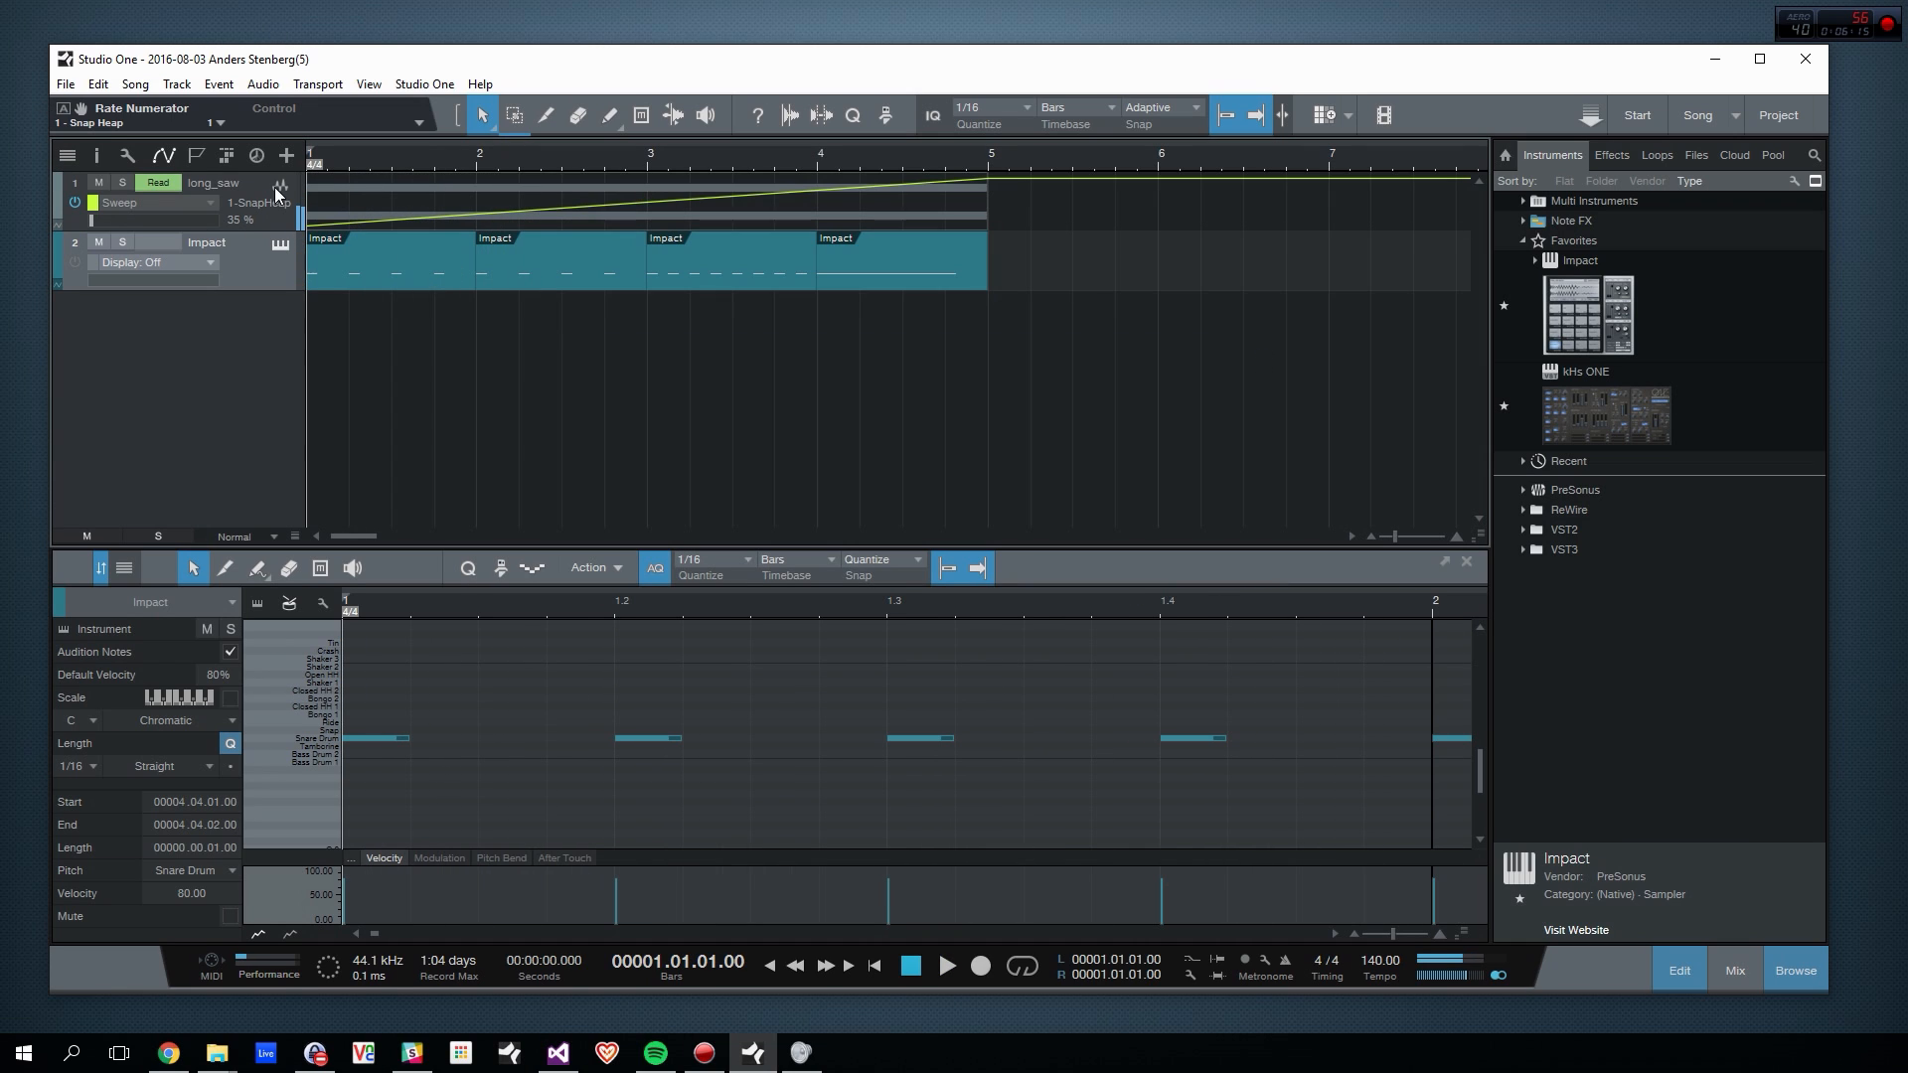
Step: Open the long_saw track's inspector, bring up its Snap Heap insert and move the effect window aside
{"action": "left_click", "coordinate": [239, 184]}
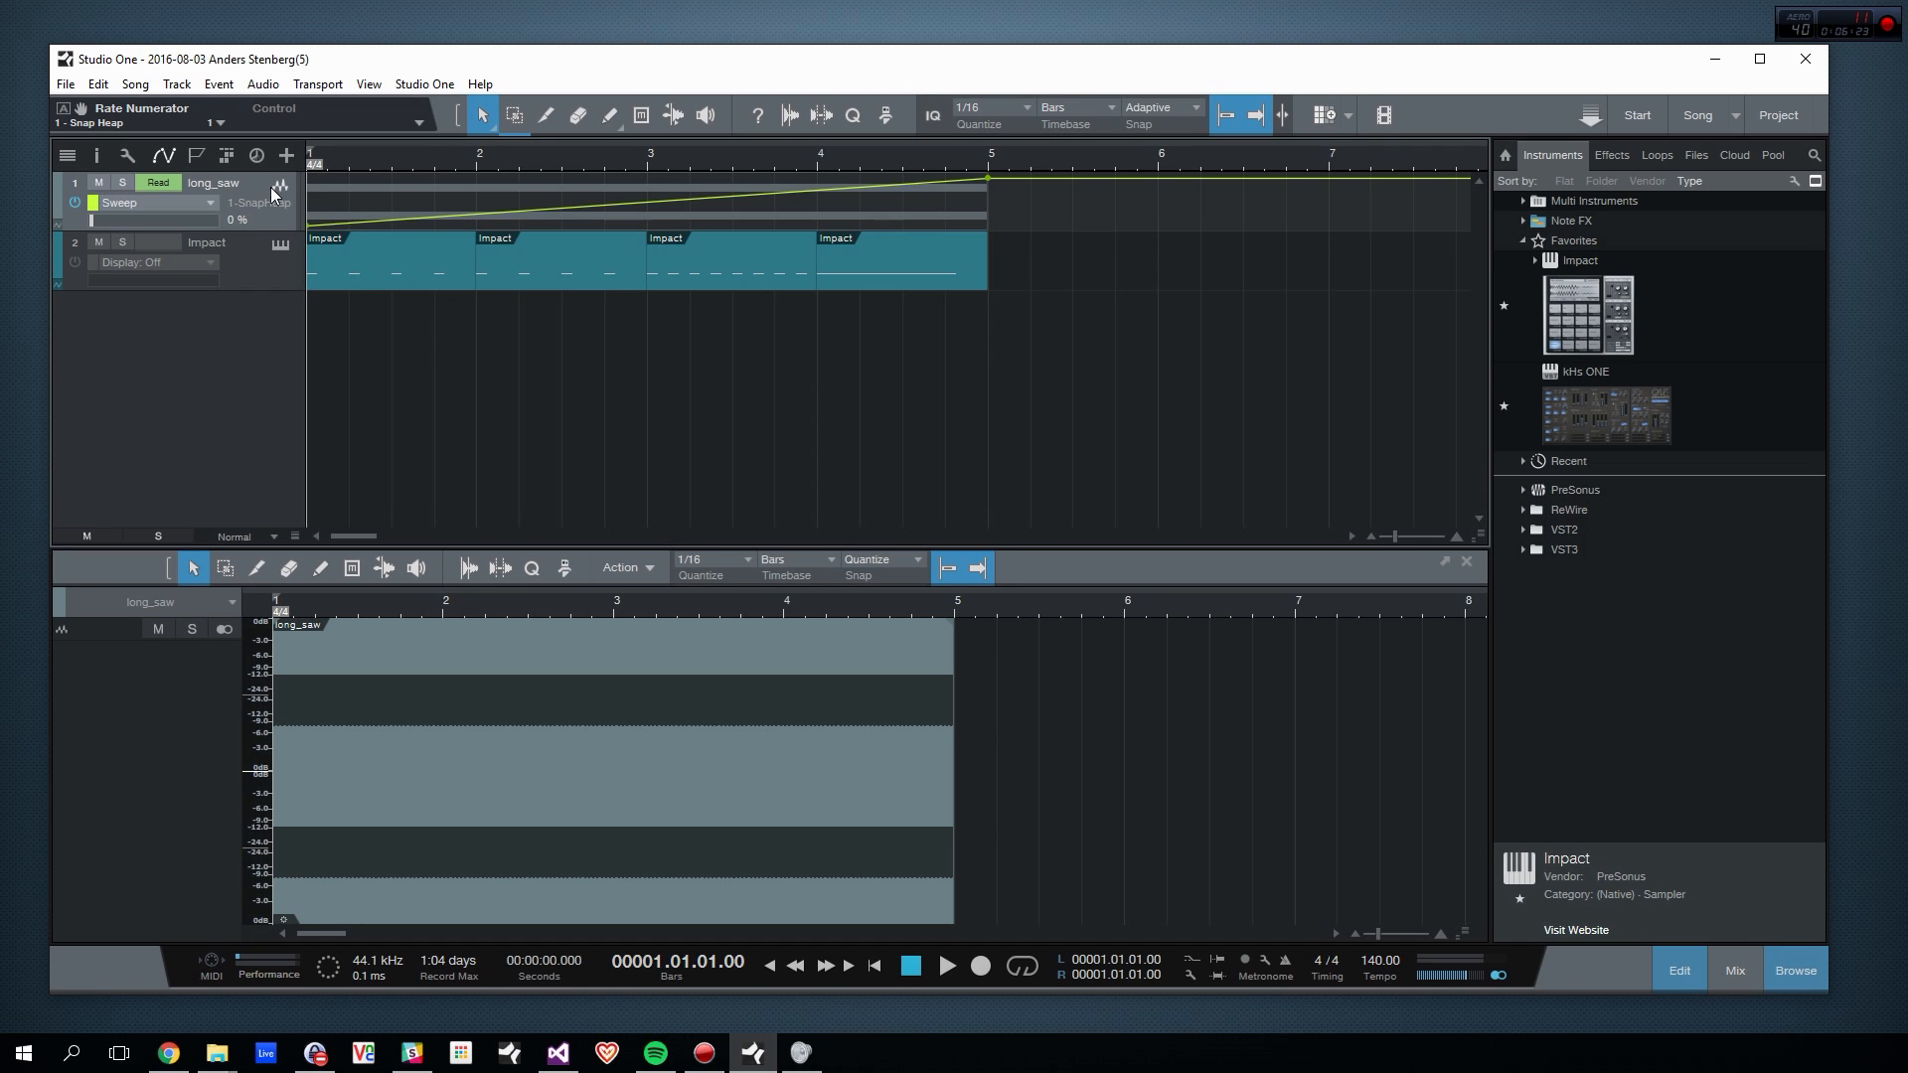
{"action": "left_click", "coordinate": [95, 154]}
{"action": "left_click", "coordinate": [179, 638]}
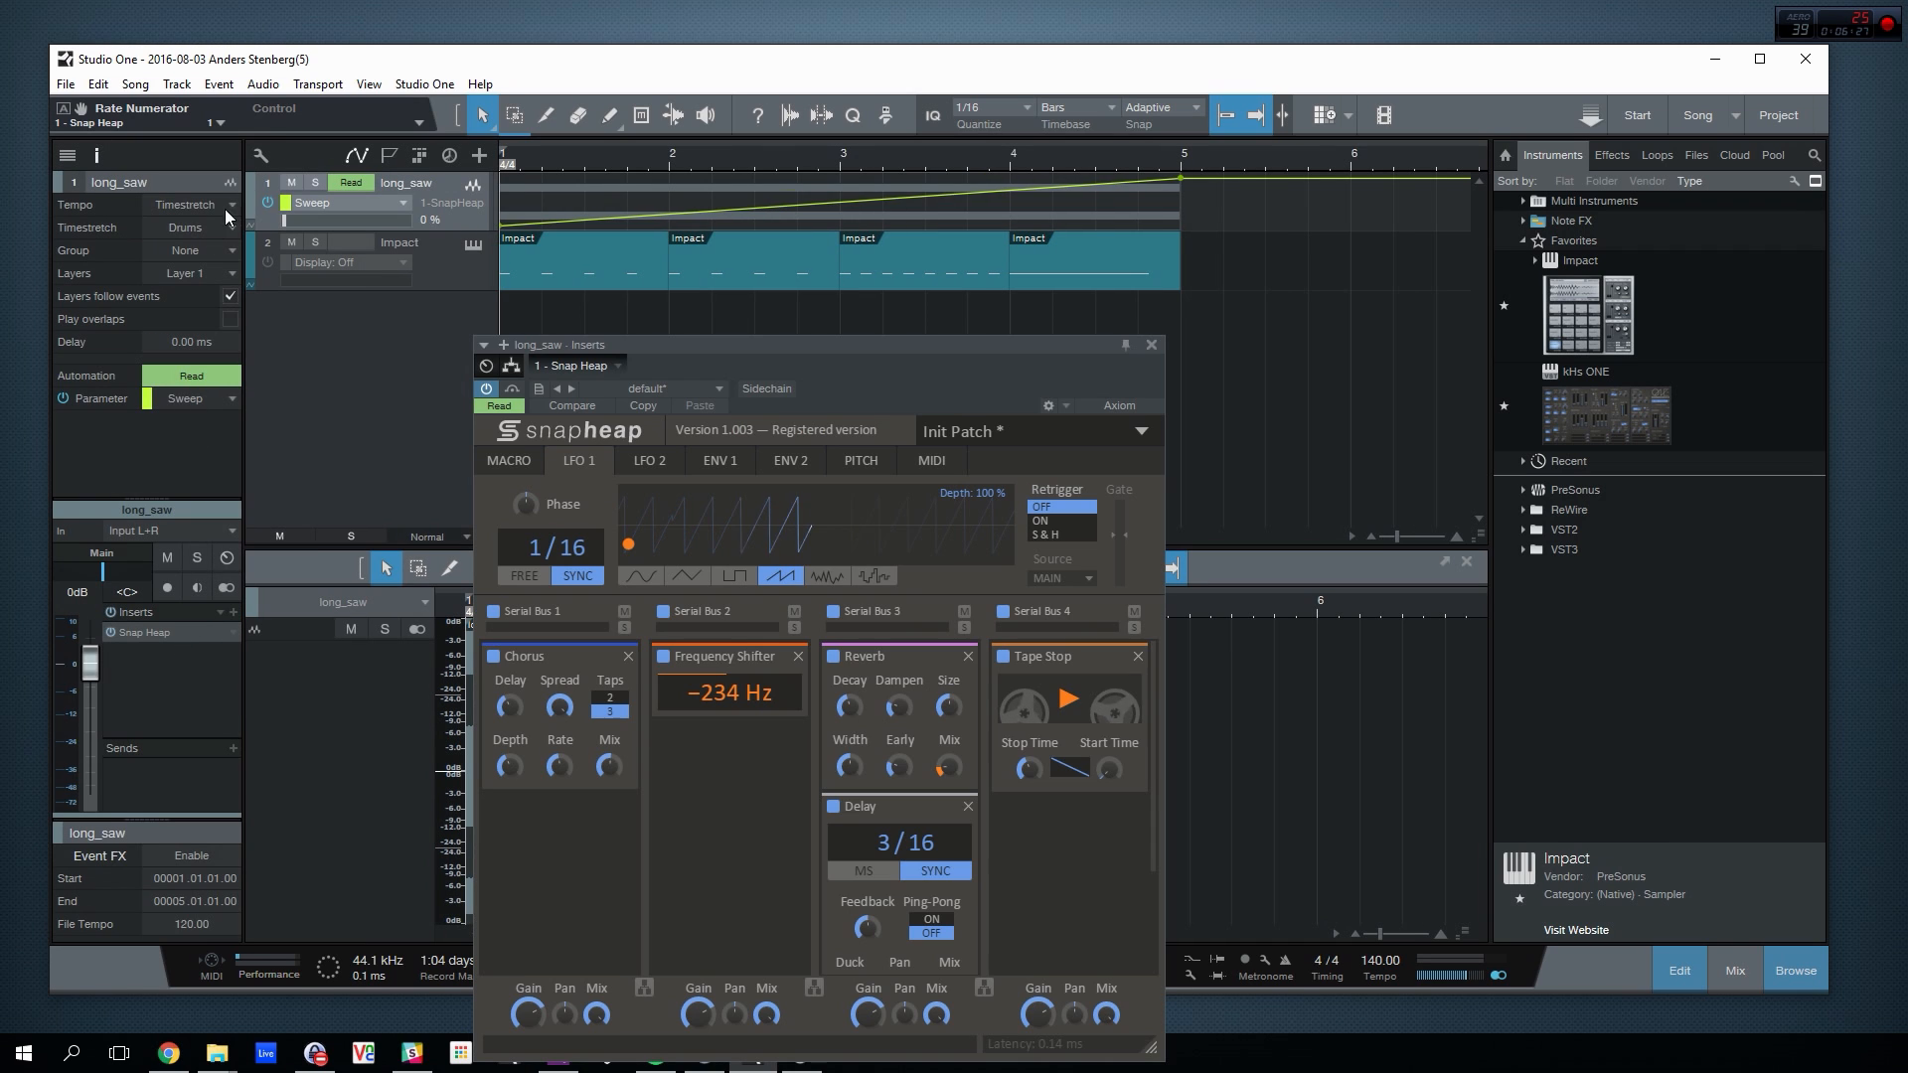
{"action": "left_click", "coordinate": [96, 151]}
{"action": "left_click_drag", "start_coordinate": [924, 360], "coordinate": [1223, 263]}
Step: Open the mixer and add a send on the Impact St 2 channel to the sidechain of Snap Heap on long_saw
{"action": "left_click", "coordinate": [280, 249]}
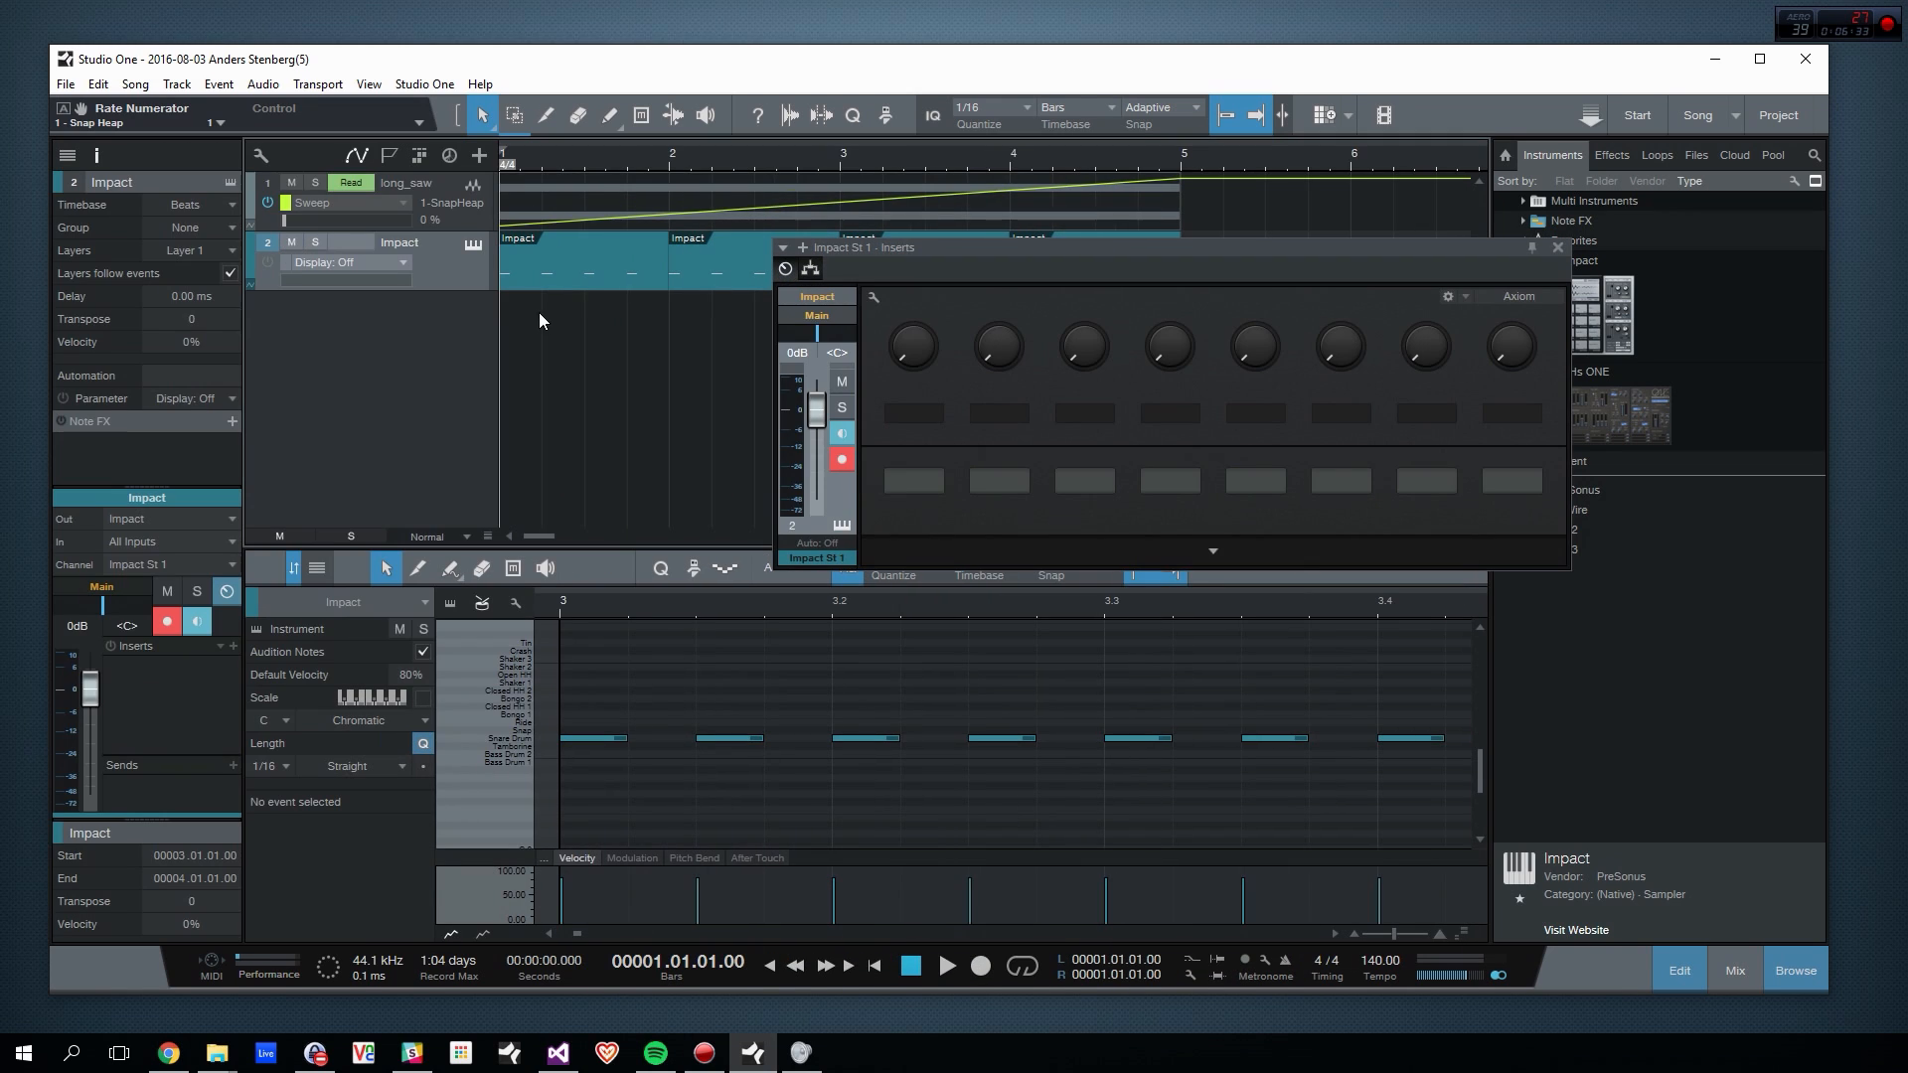
{"action": "key", "text": "F11"}
{"action": "key", "text": "F3"}
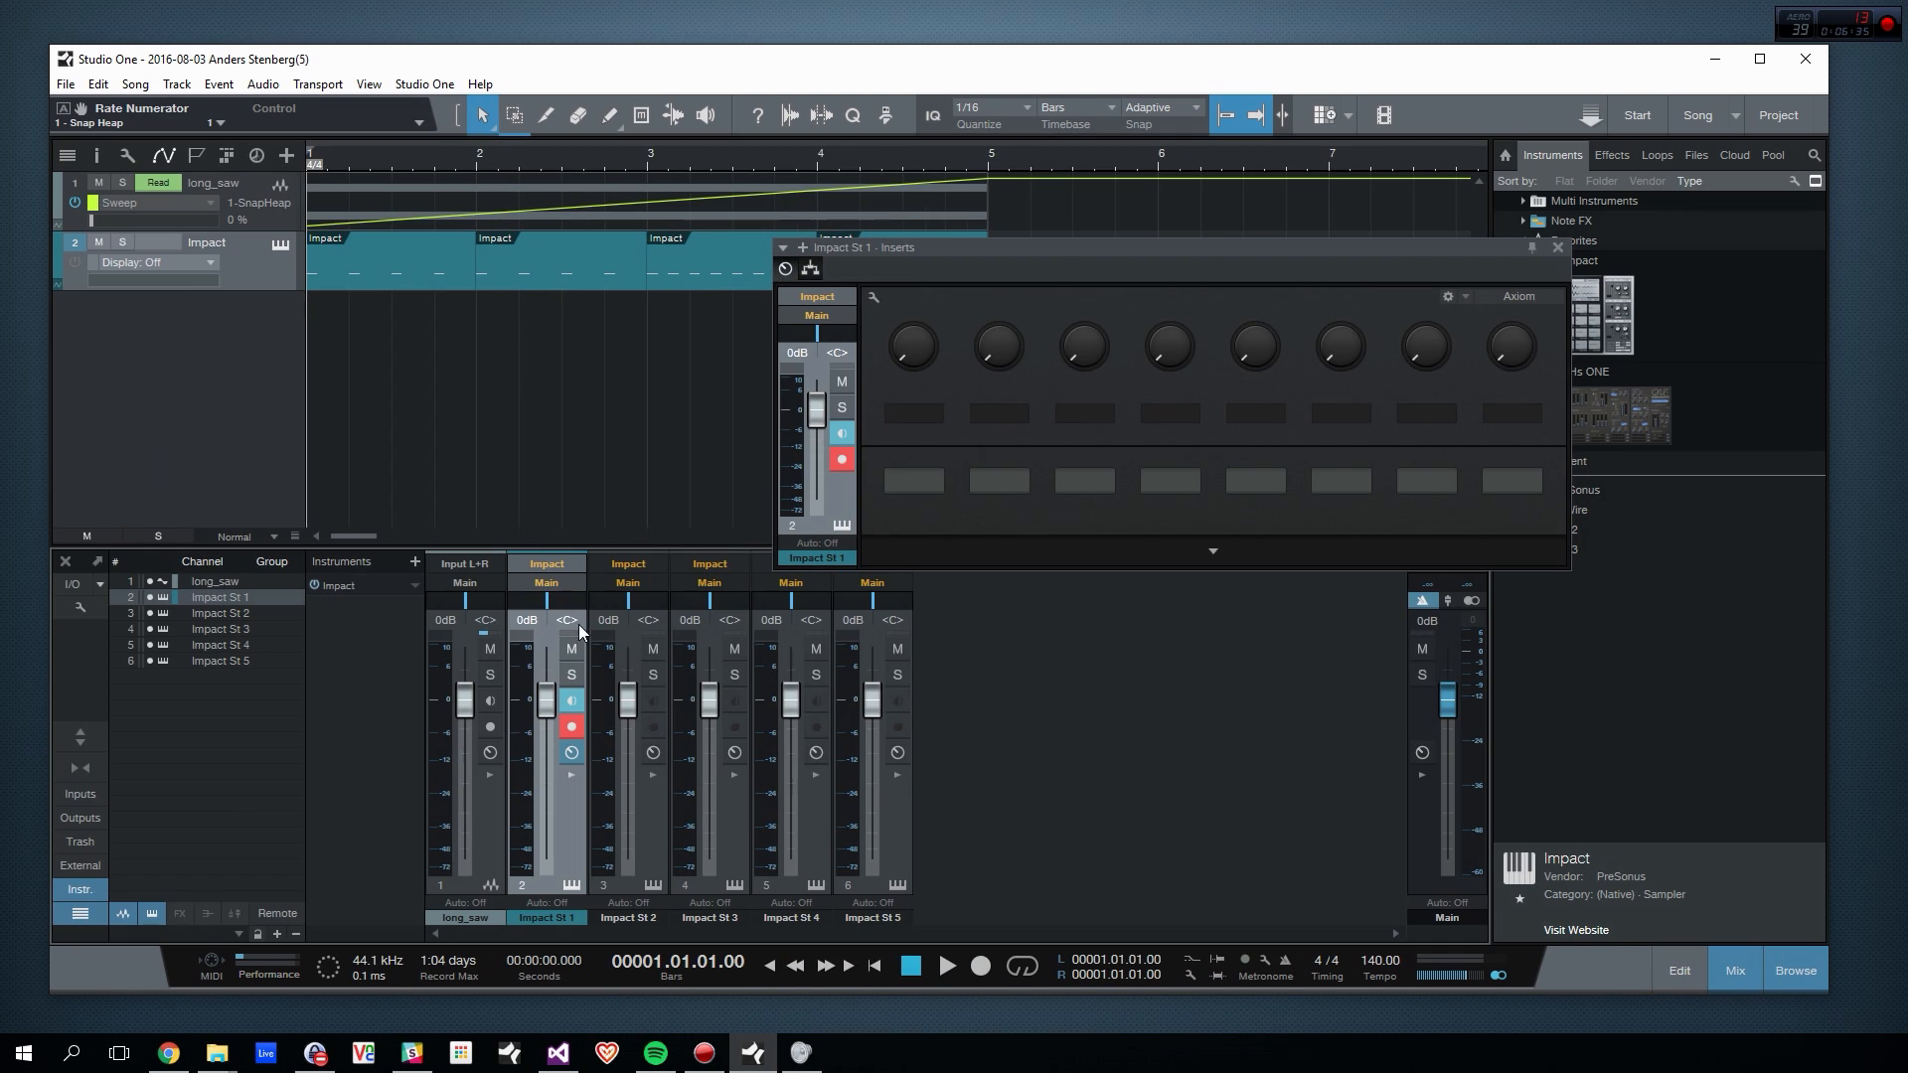
{"action": "left_click", "coordinate": [652, 774]}
{"action": "left_click", "coordinate": [763, 774]}
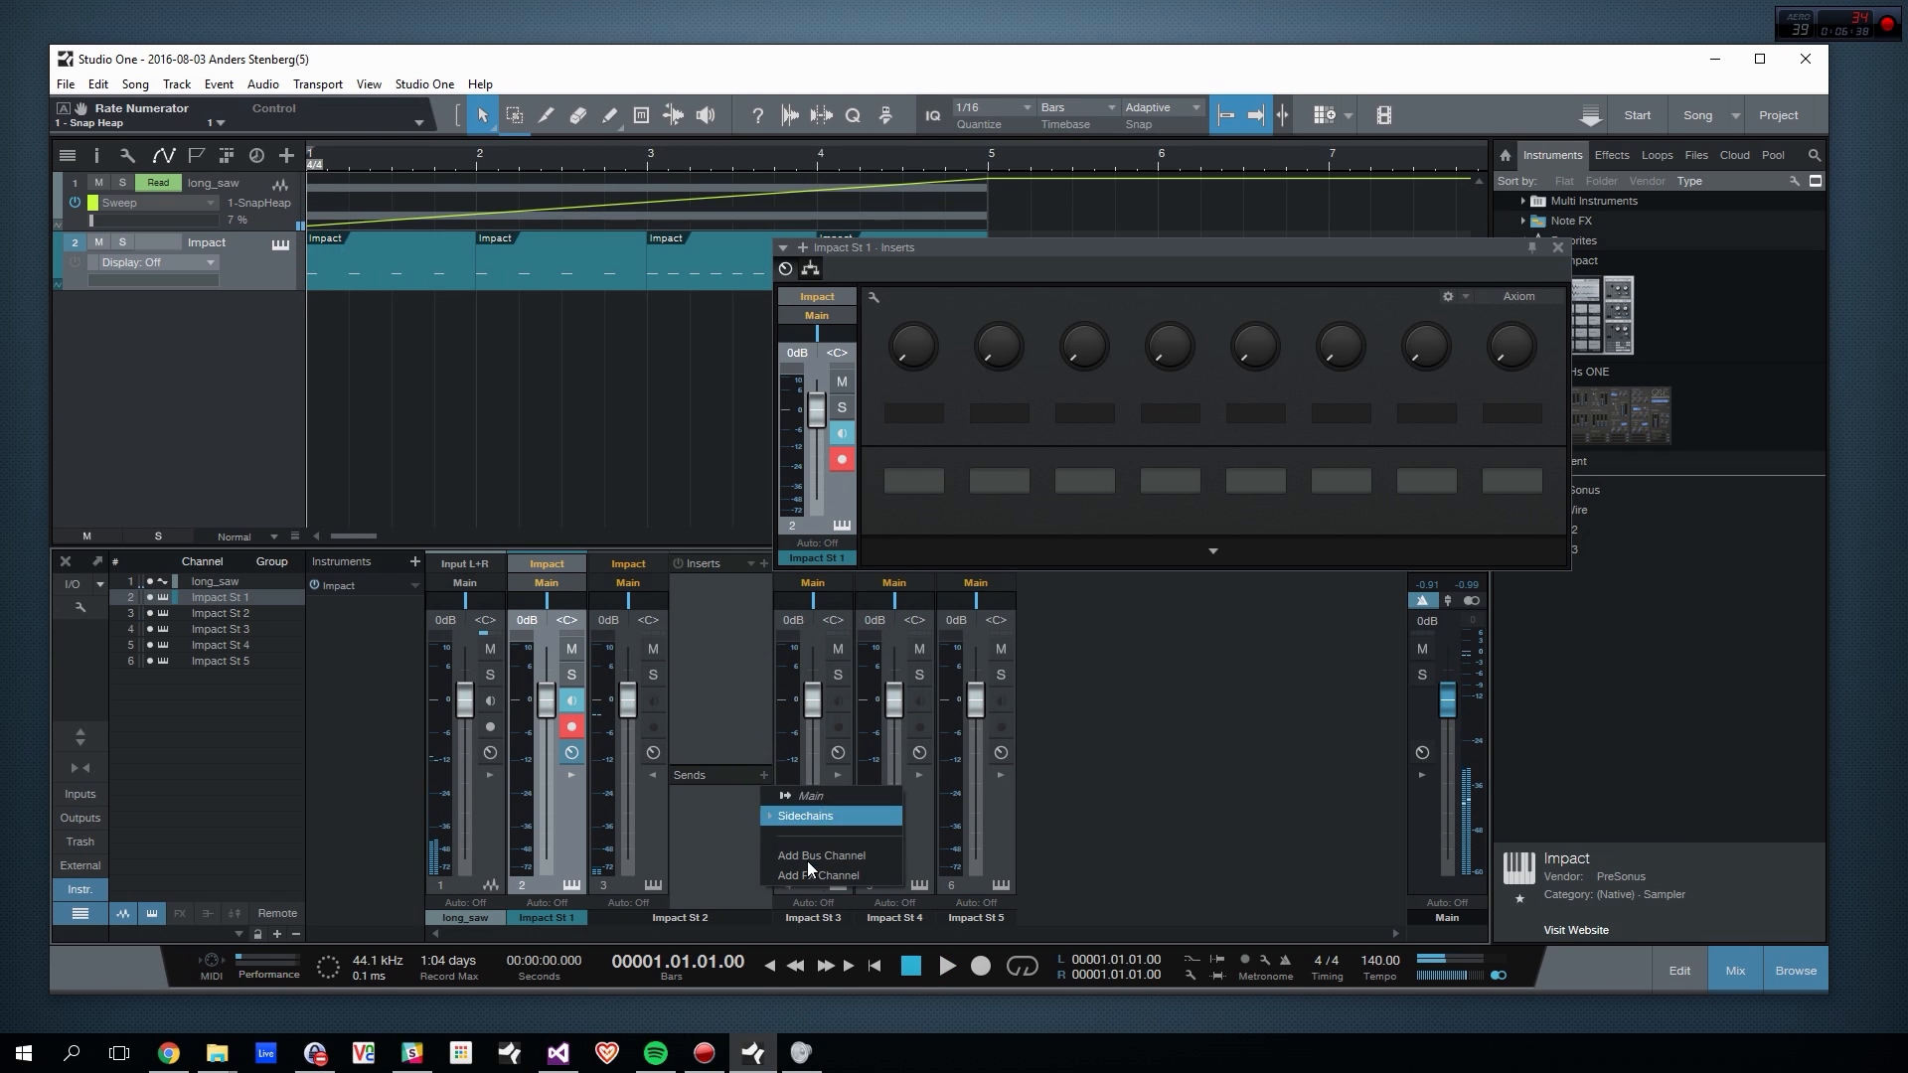
{"action": "left_click", "coordinate": [838, 813]}
{"action": "left_click", "coordinate": [902, 837]}
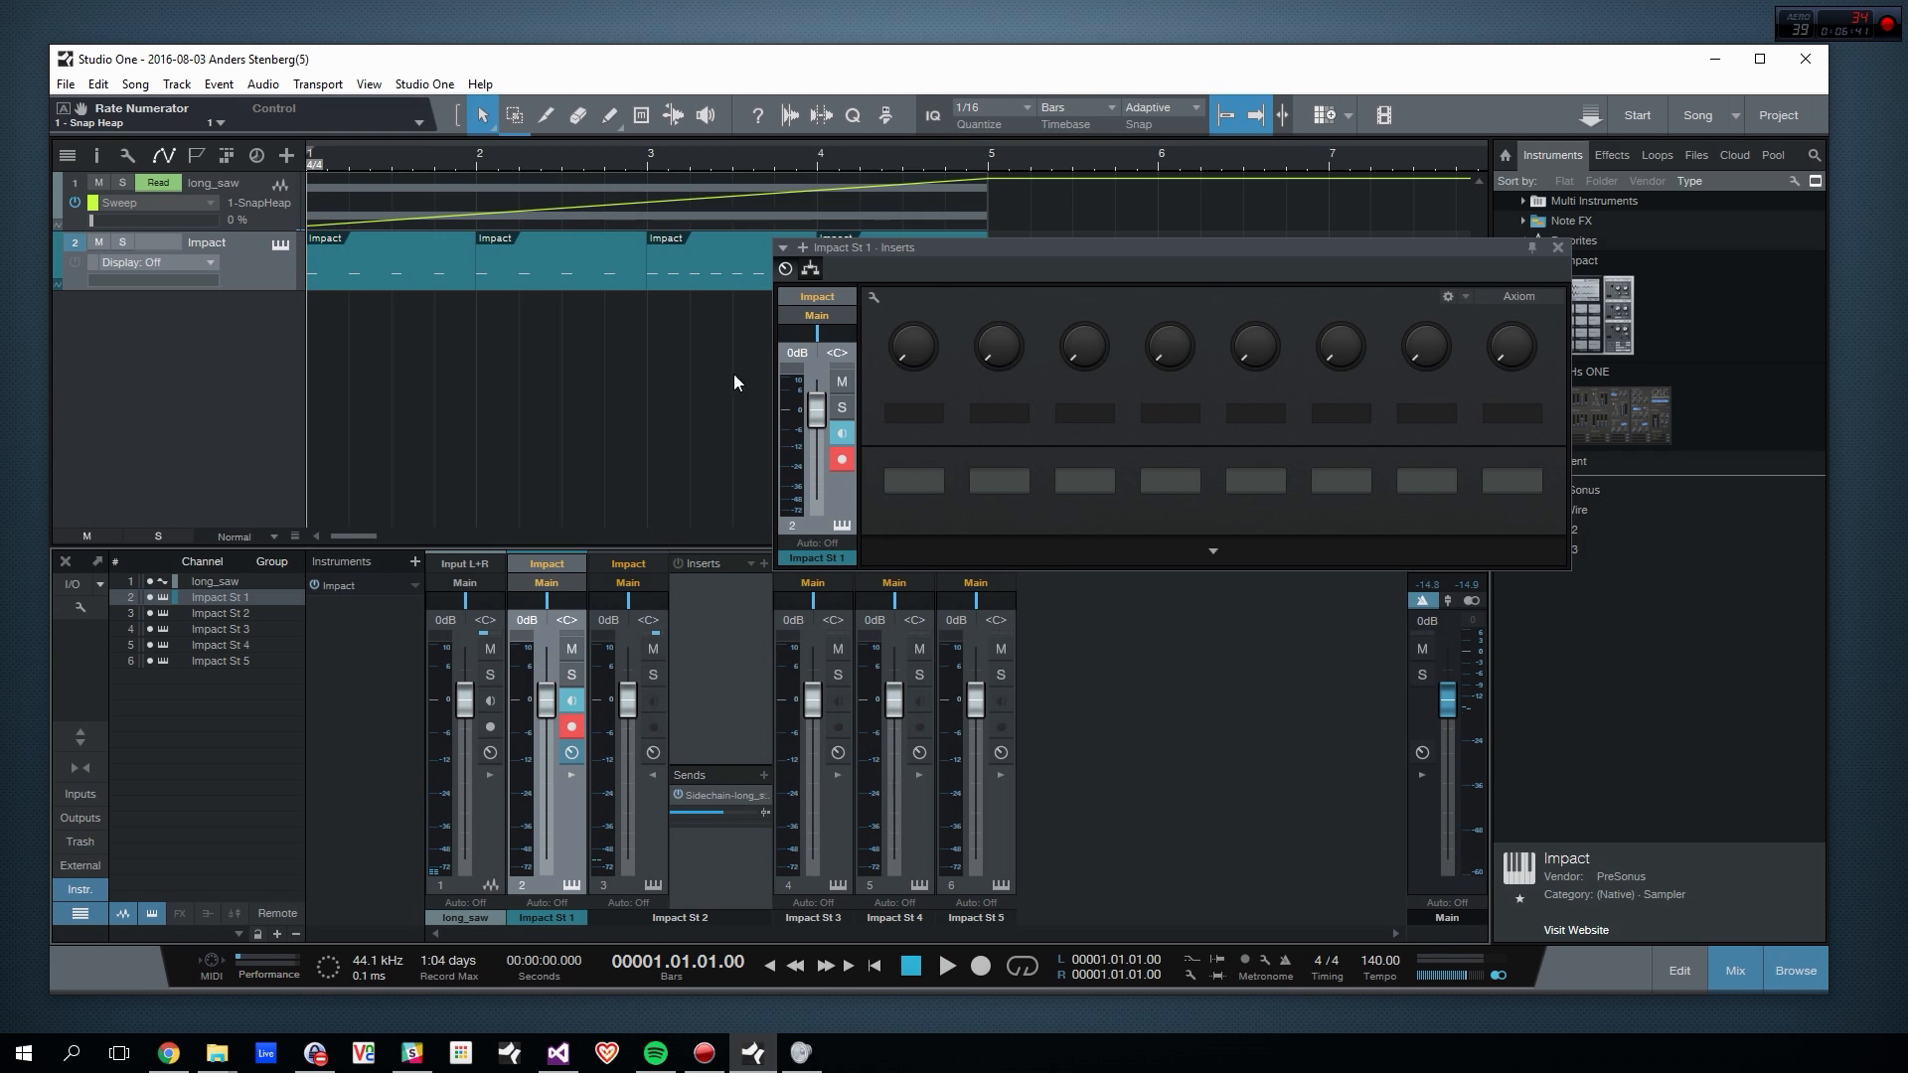
Step: Set Snap Heap's ENV 1 on the long_saw track to ADSR mode with External as its source
{"action": "left_click", "coordinate": [232, 183]}
{"action": "left_click_drag", "start_coordinate": [1023, 252], "coordinate": [815, 229]}
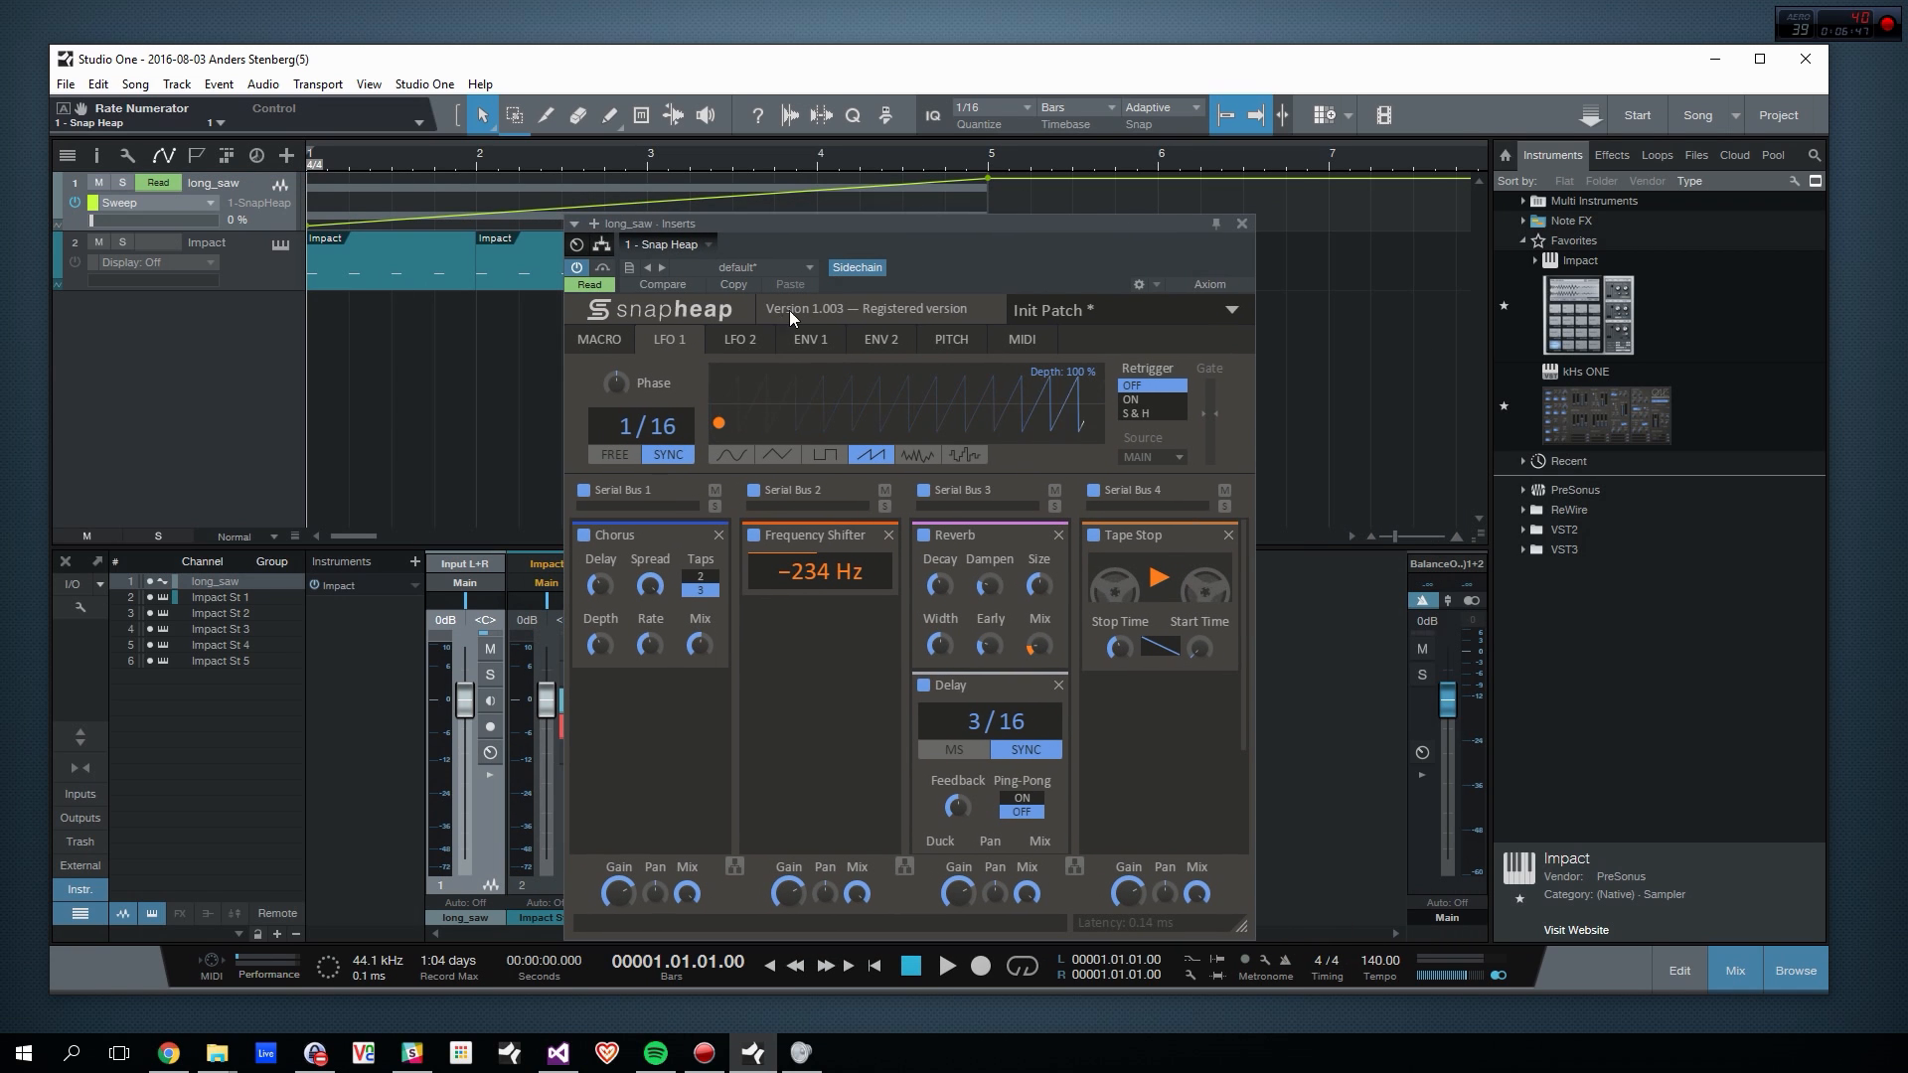
{"action": "left_click", "coordinate": [812, 340]}
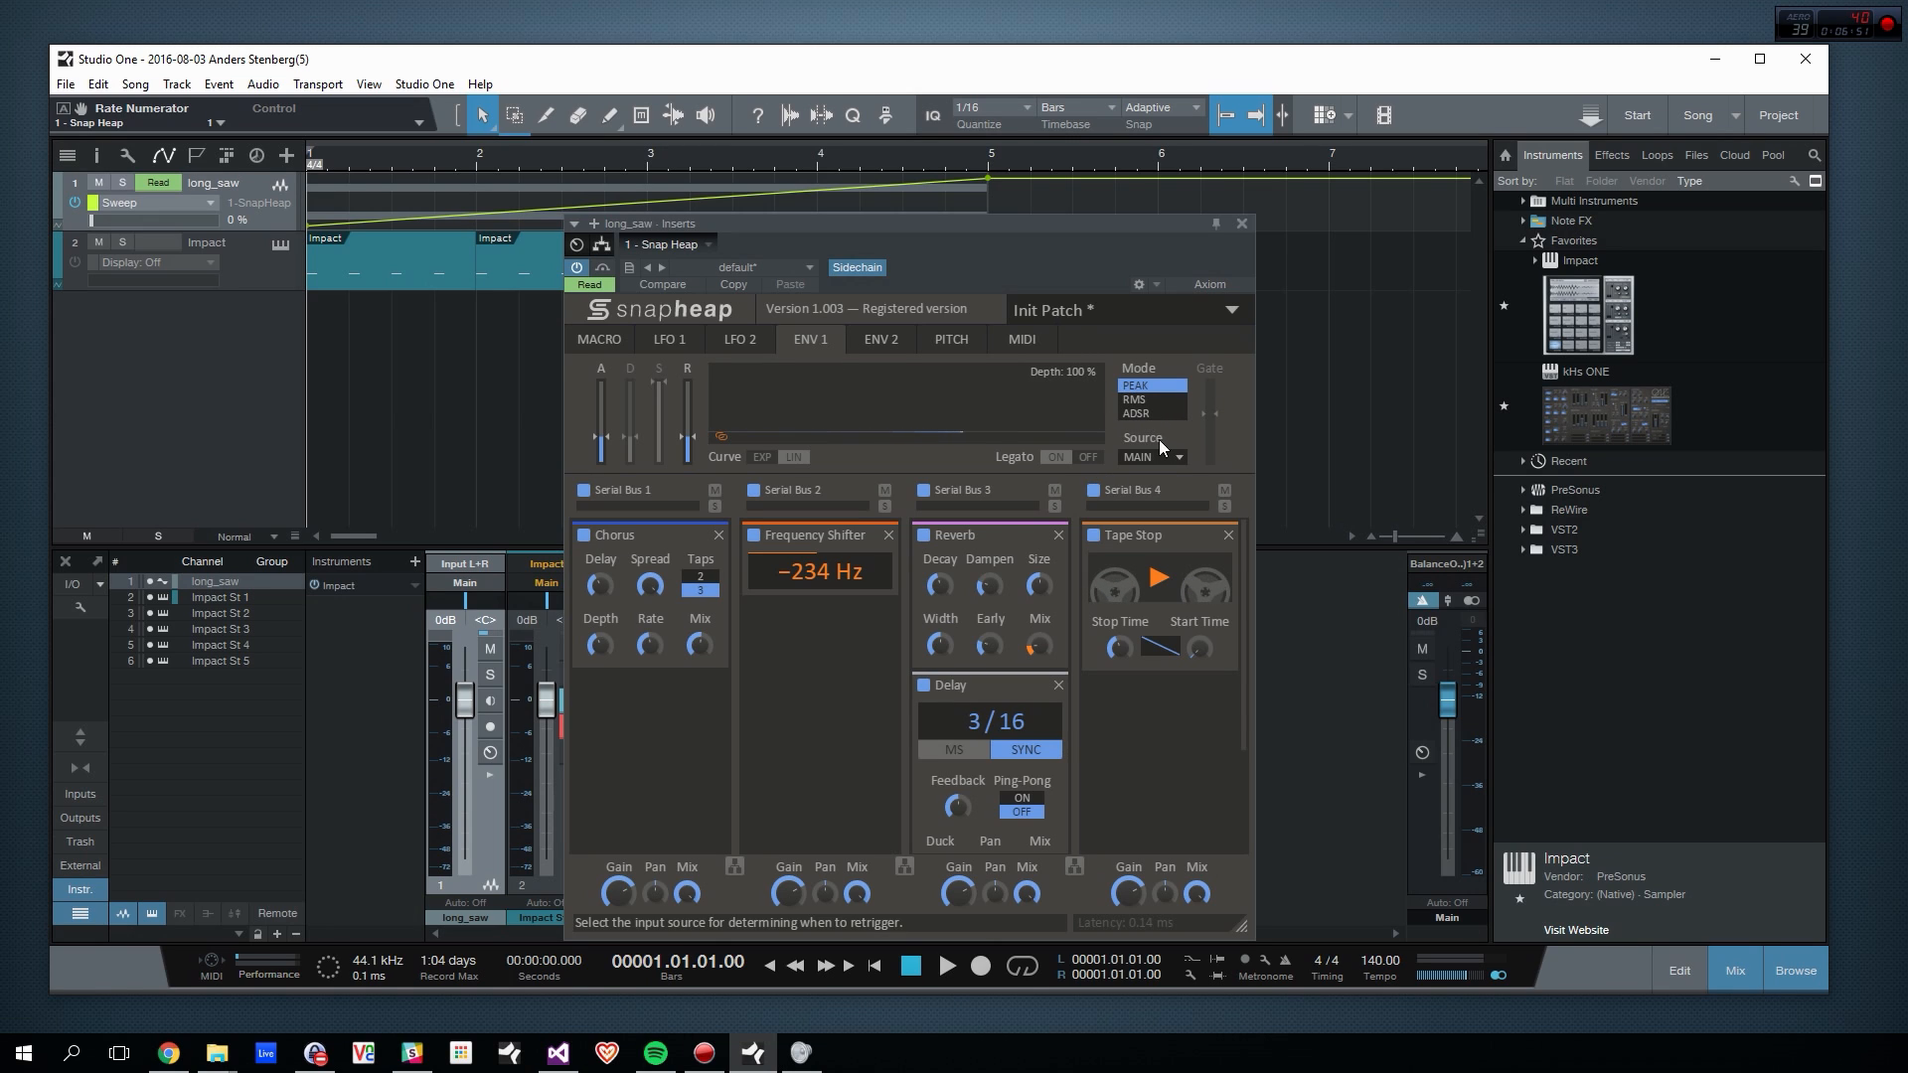
{"action": "left_click", "coordinate": [1150, 415]}
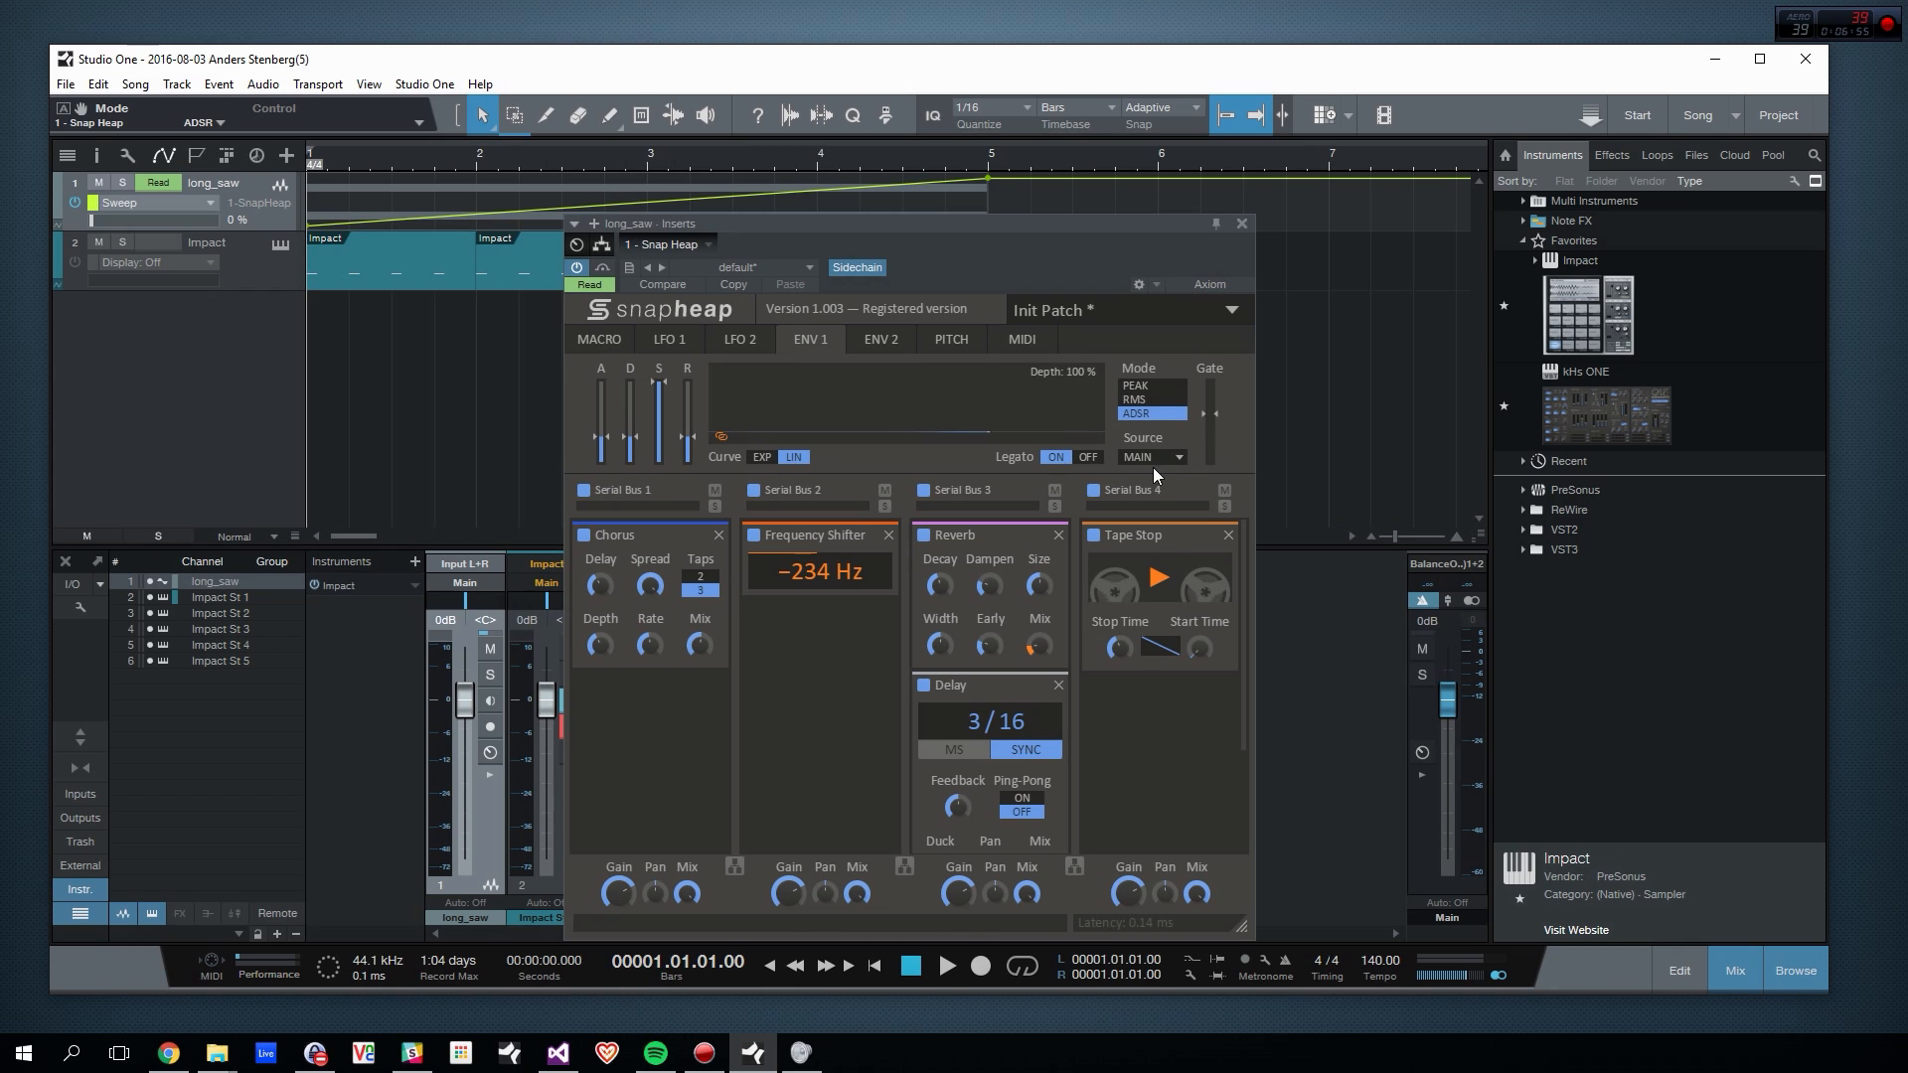
{"action": "left_click", "coordinate": [1150, 400]}
{"action": "left_click", "coordinate": [1155, 416]}
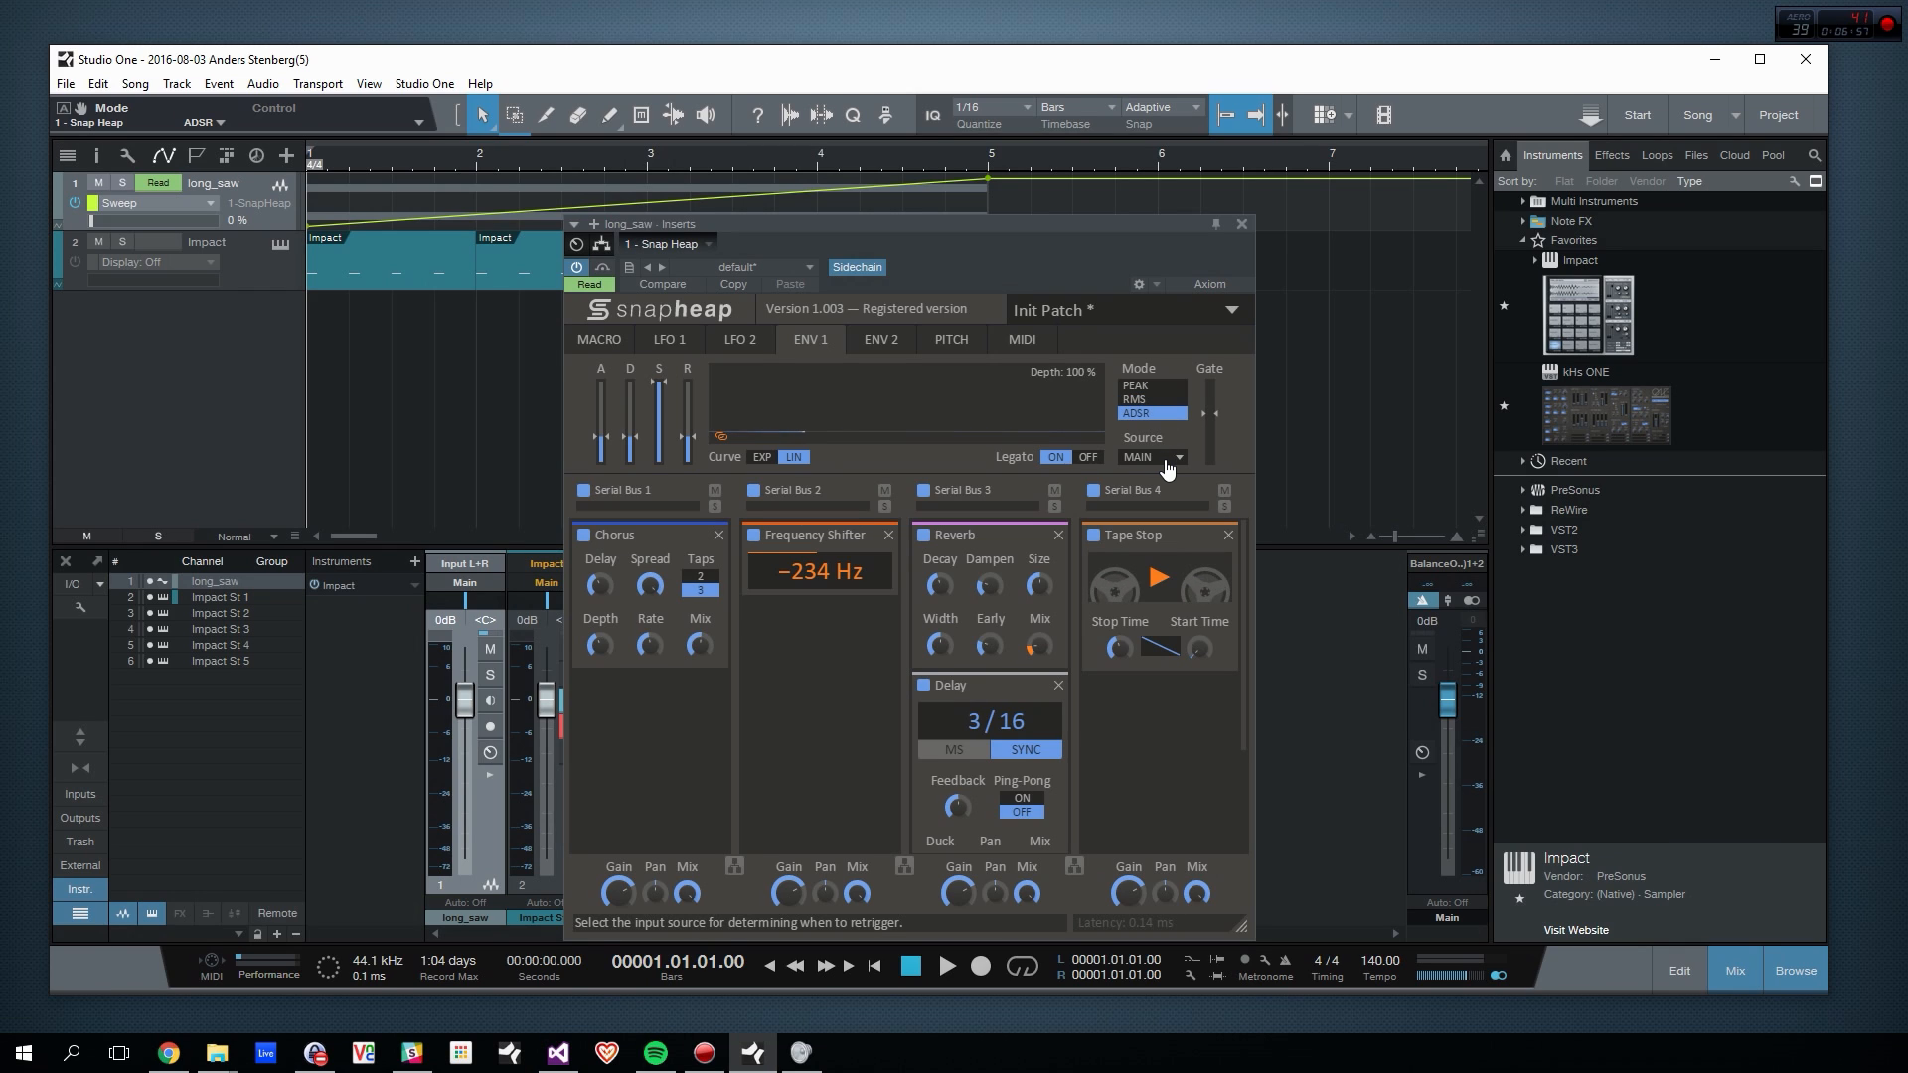
{"action": "left_click", "coordinate": [1166, 459]}
{"action": "left_click", "coordinate": [1153, 460]}
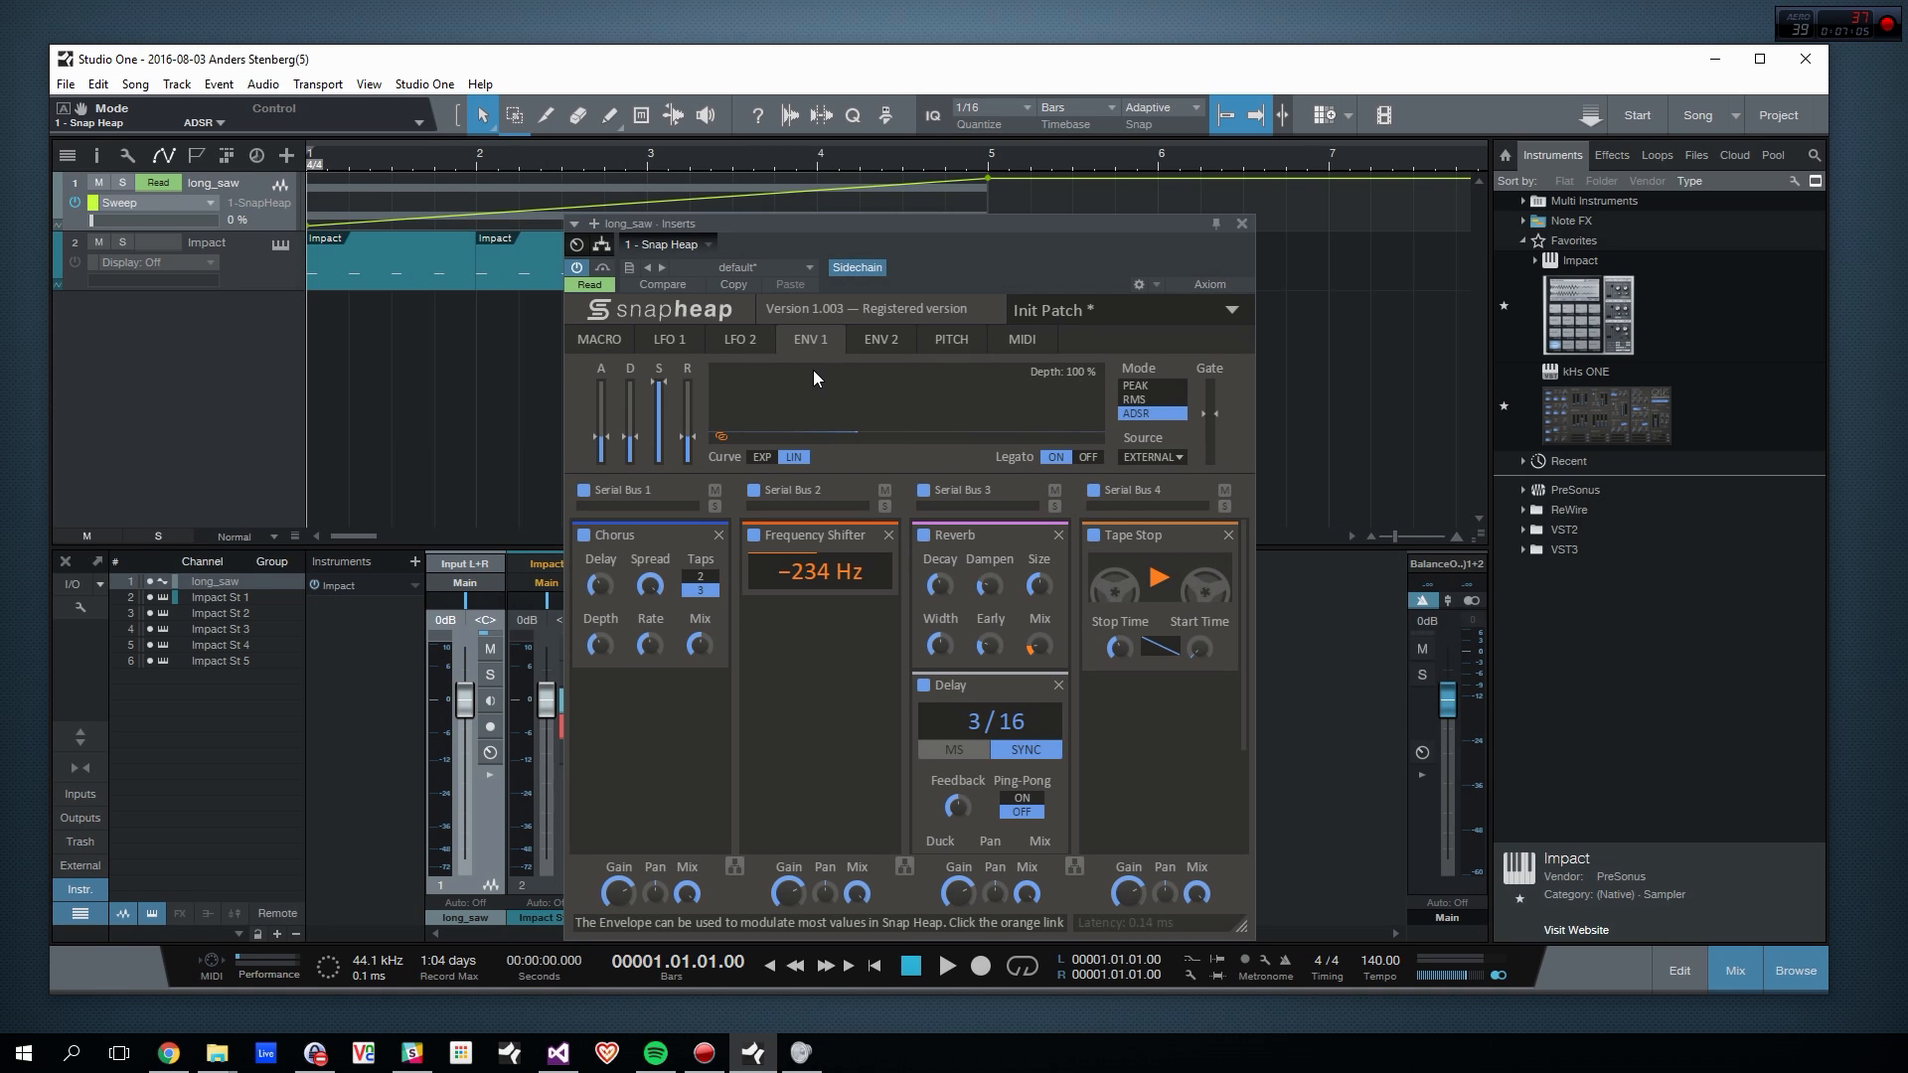
Step: Set ENV 1's Attack to 0.00 ms, playing the song before and after to check how the snare triggers the envelope
{"action": "key", "text": "space"}
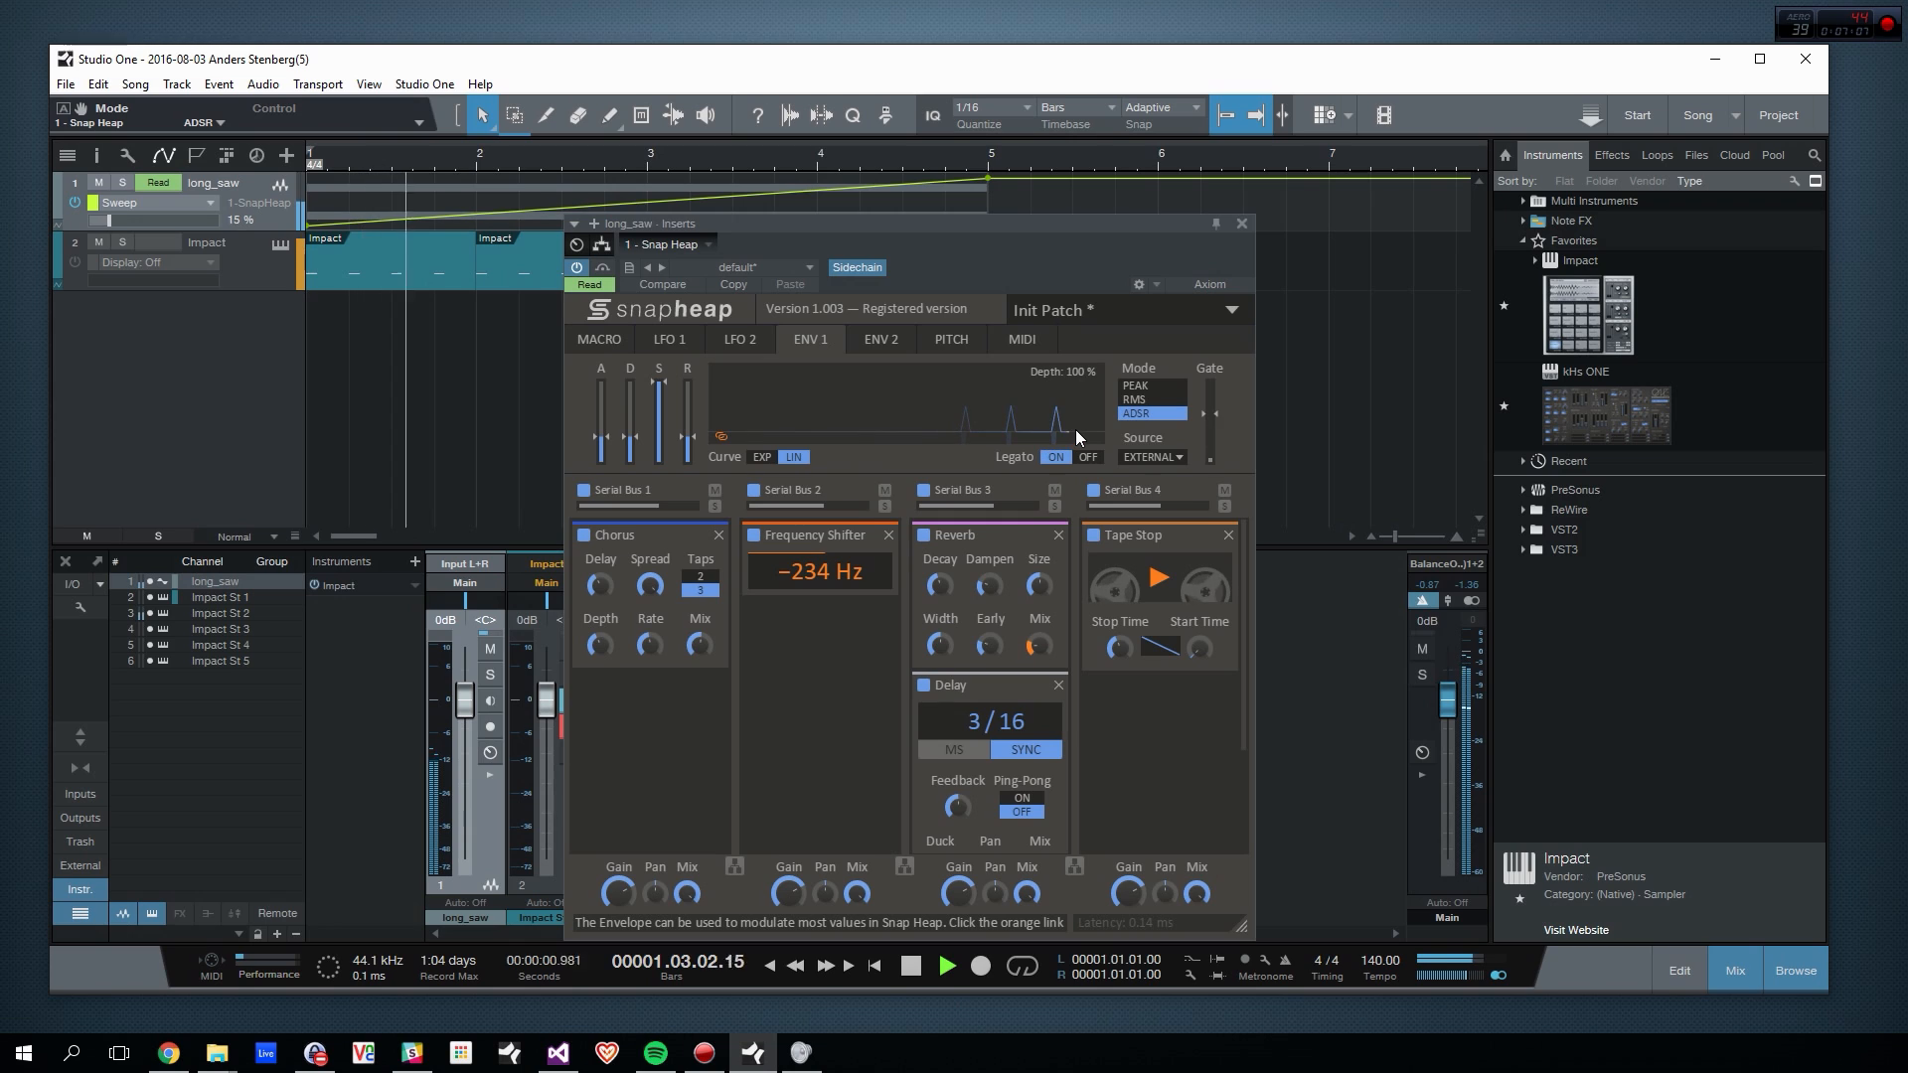
{"action": "key", "text": "space"}
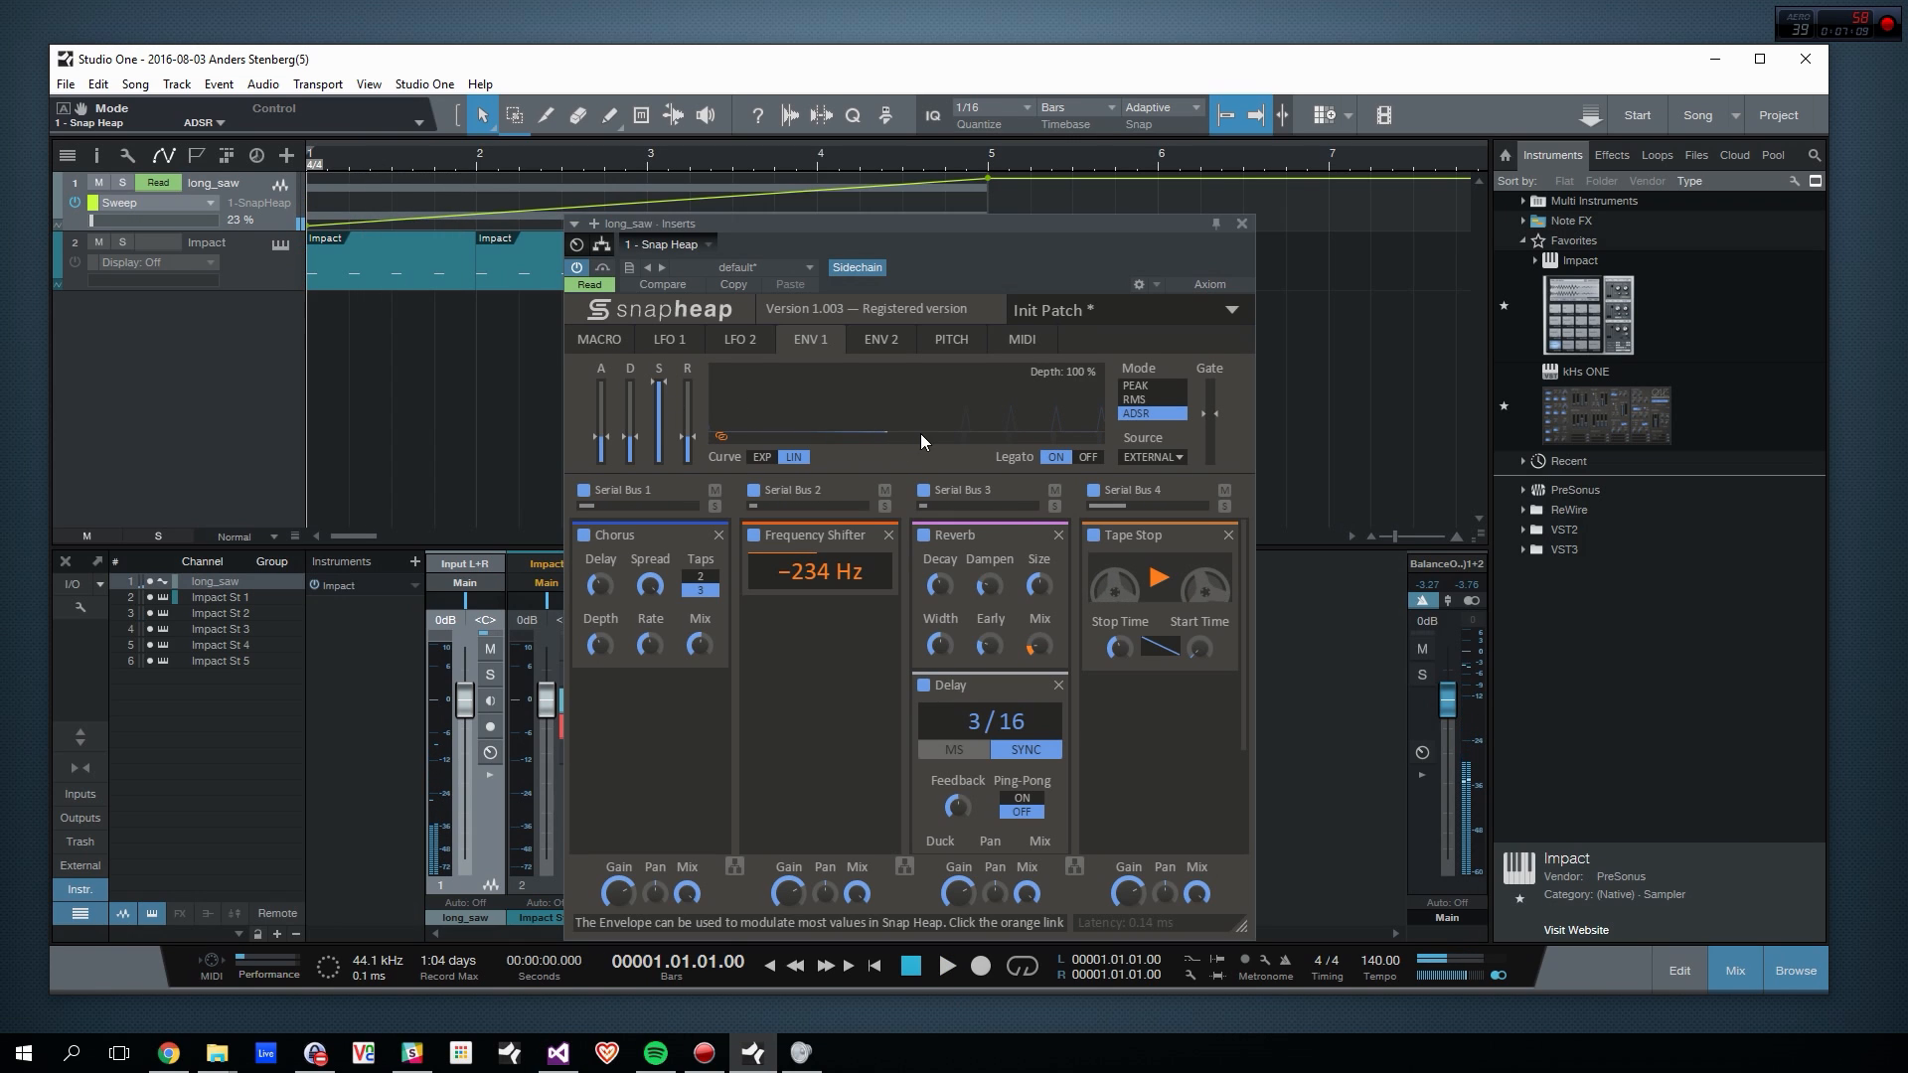
{"action": "left_click_drag", "start_coordinate": [600, 433], "coordinate": [686, 552]}
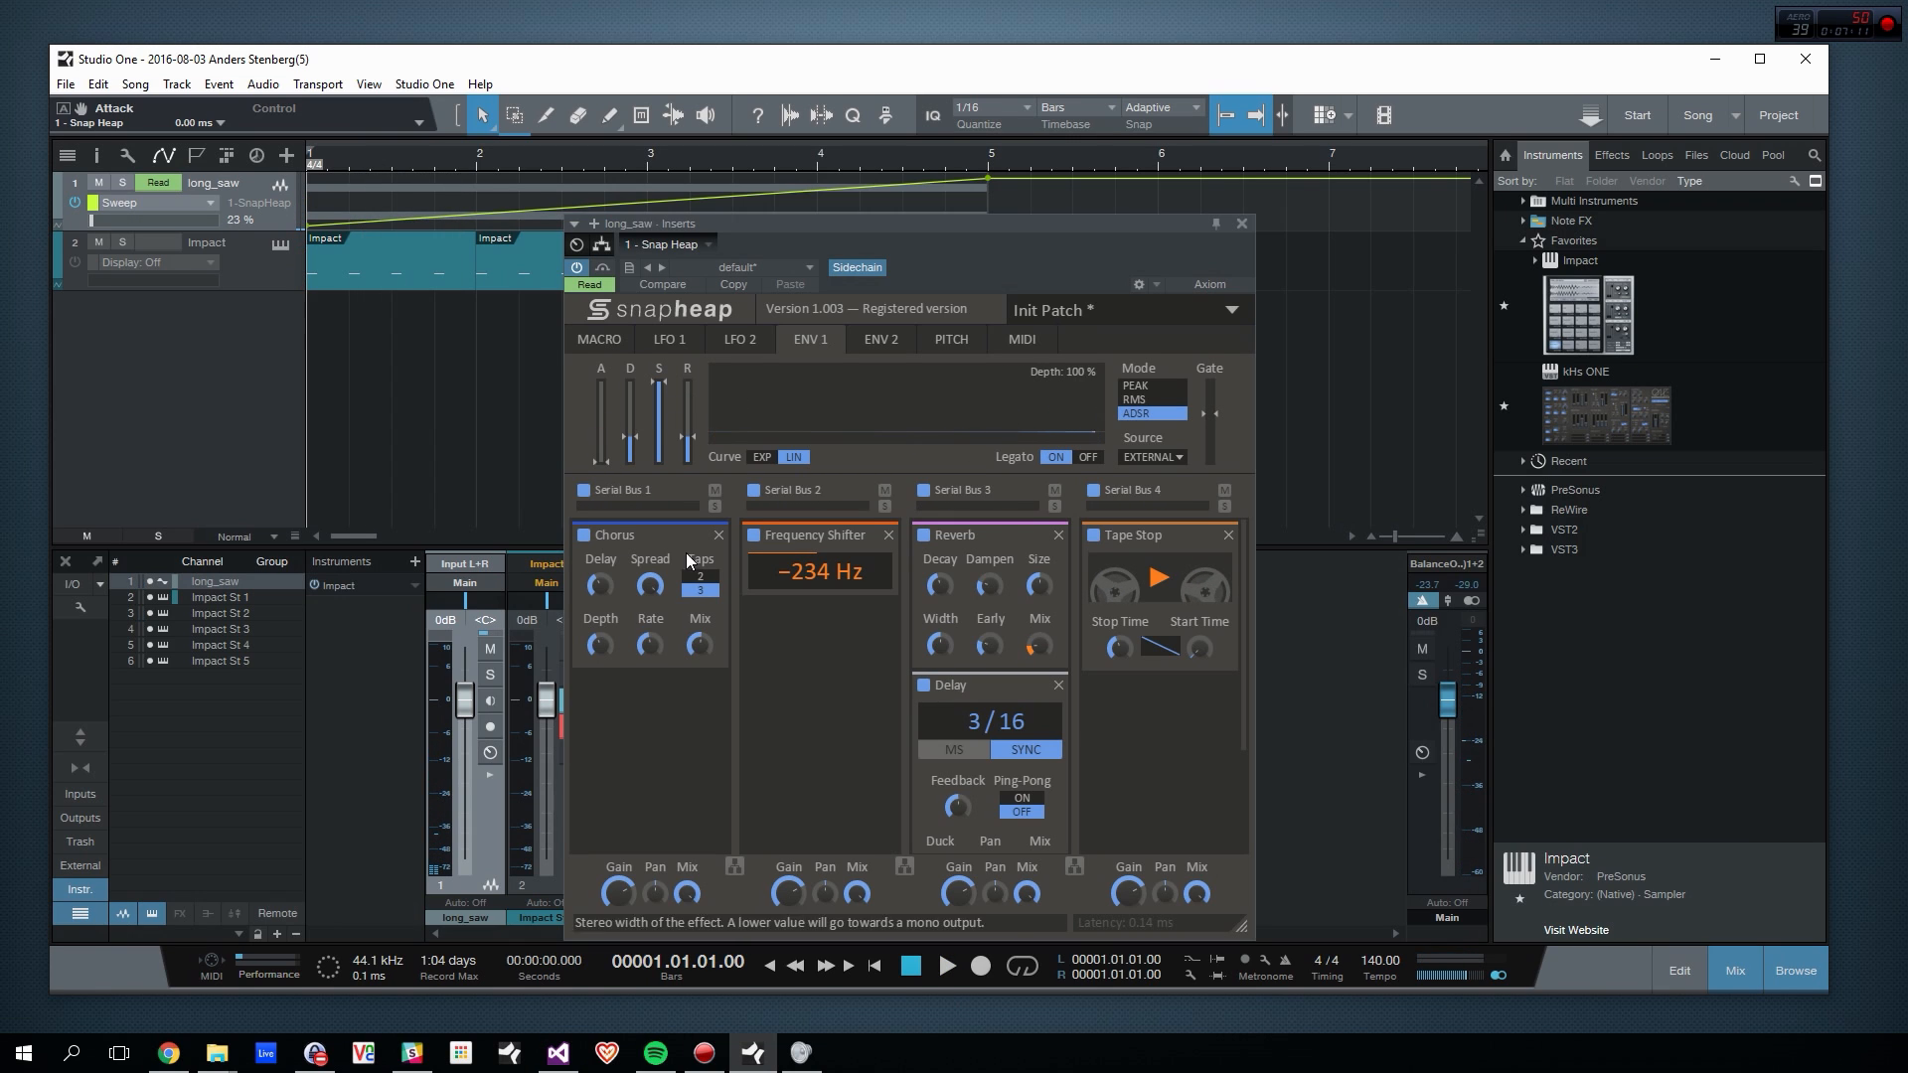
{"action": "key", "text": "space"}
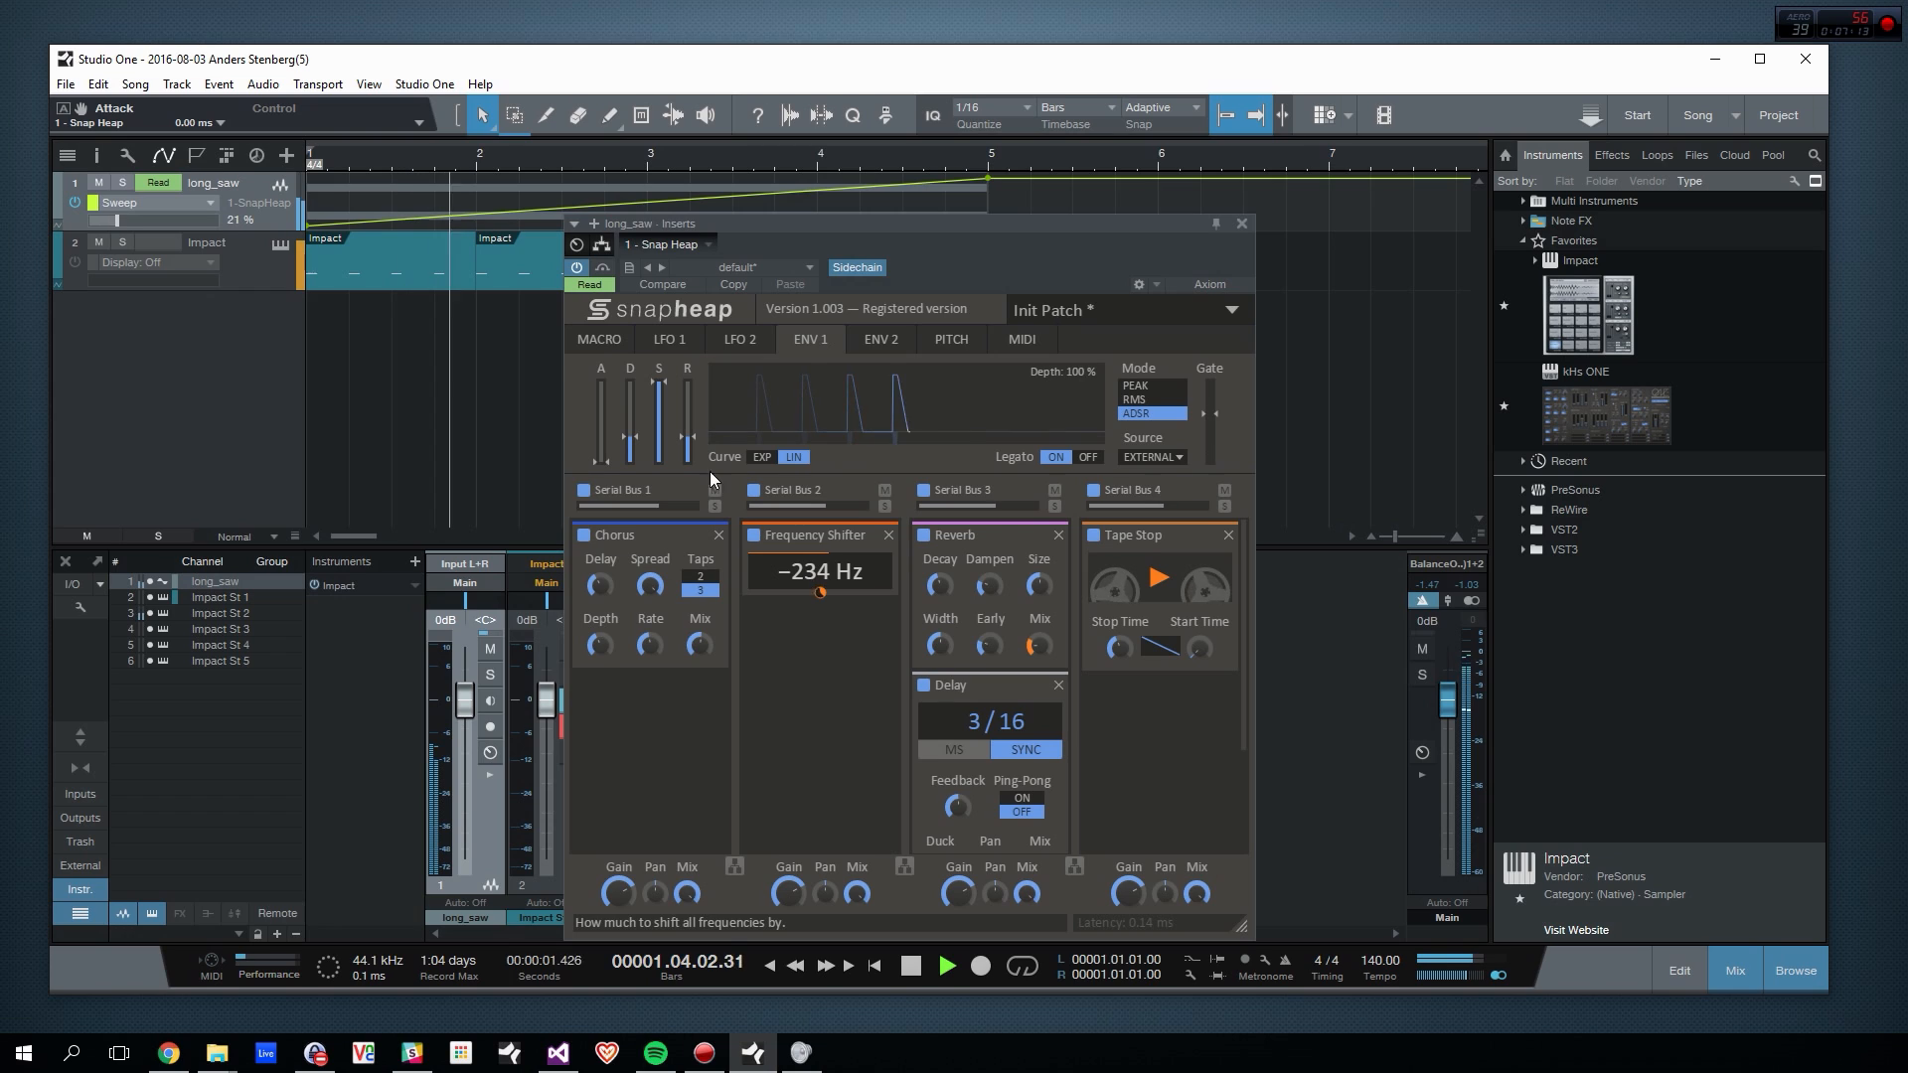
{"action": "key", "text": "space"}
Step: Modulate the Tape Stop's play switch with ENV 1 at about 92 % instead of LFO 1 and audition the build-up
{"action": "left_click_drag", "start_coordinate": [668, 339], "coordinate": [1159, 602]}
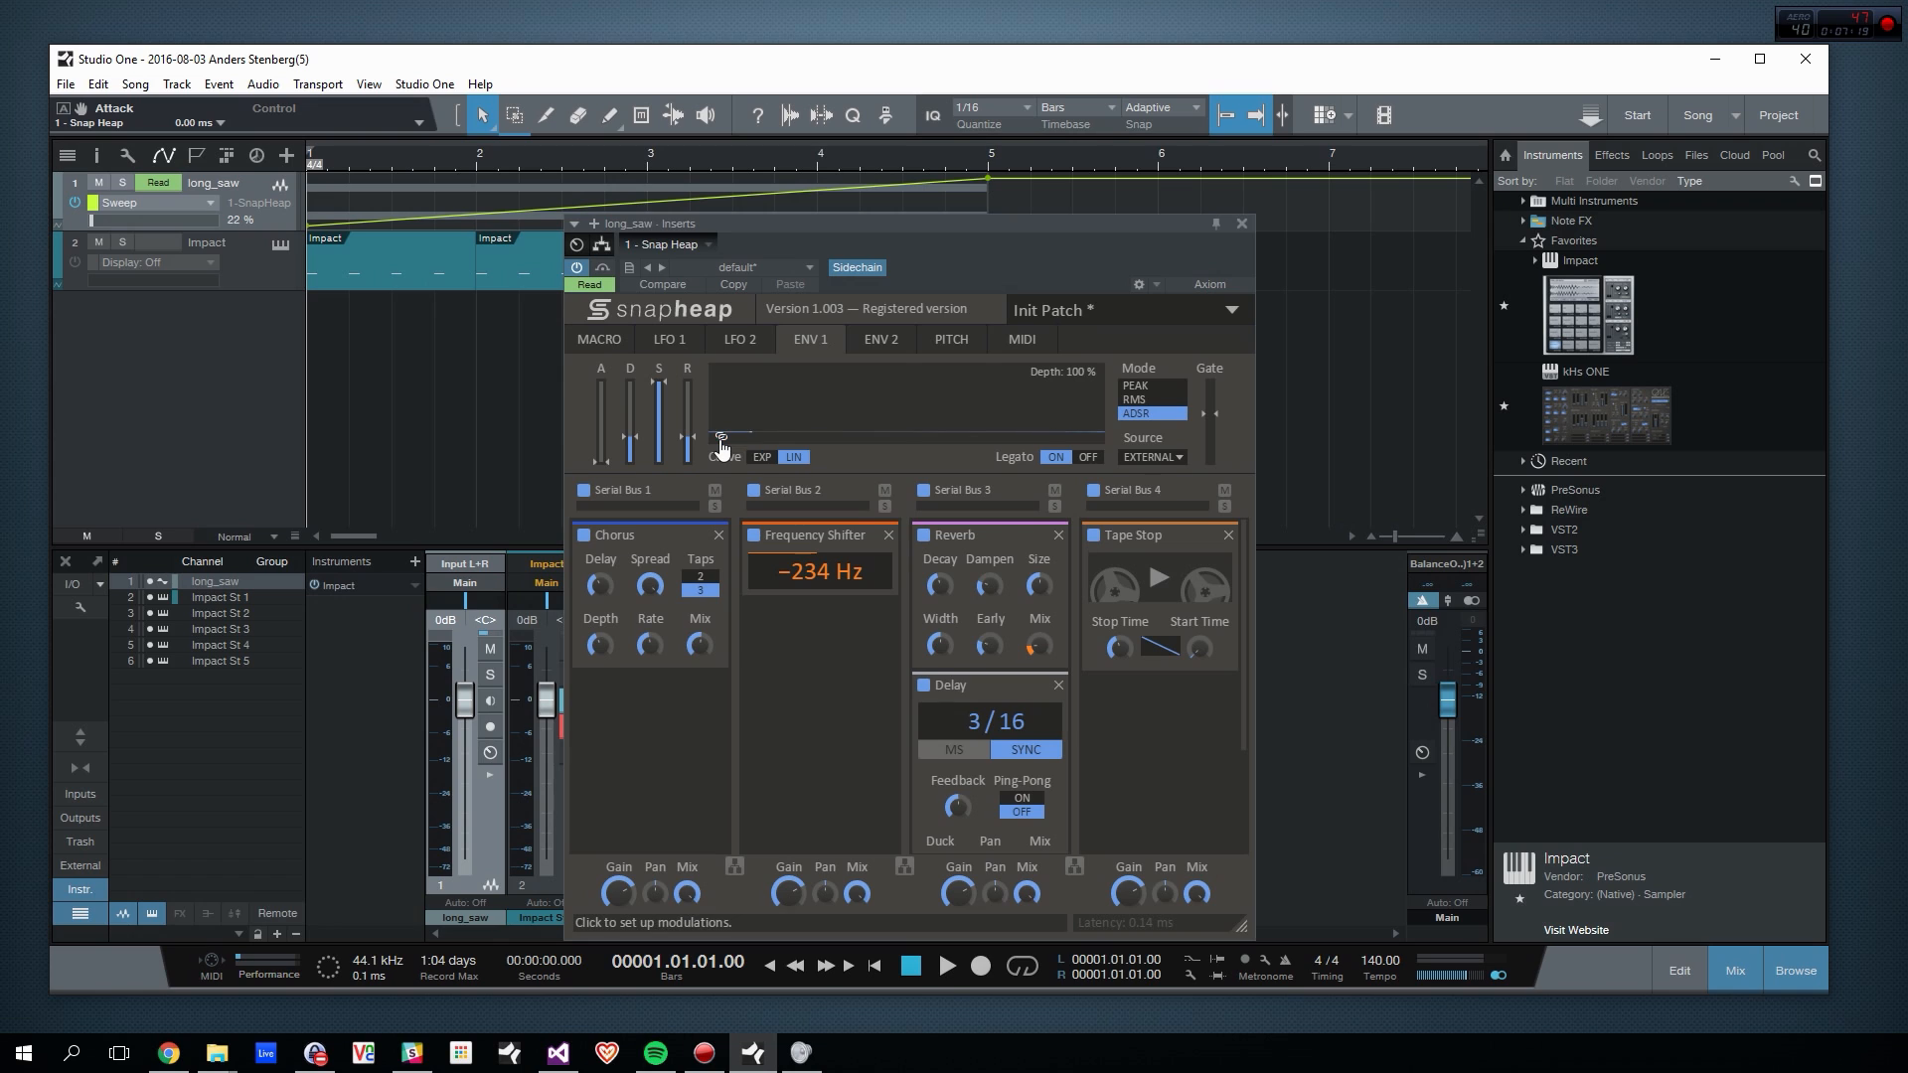
{"action": "left_click_drag", "start_coordinate": [721, 439], "coordinate": [1160, 604]}
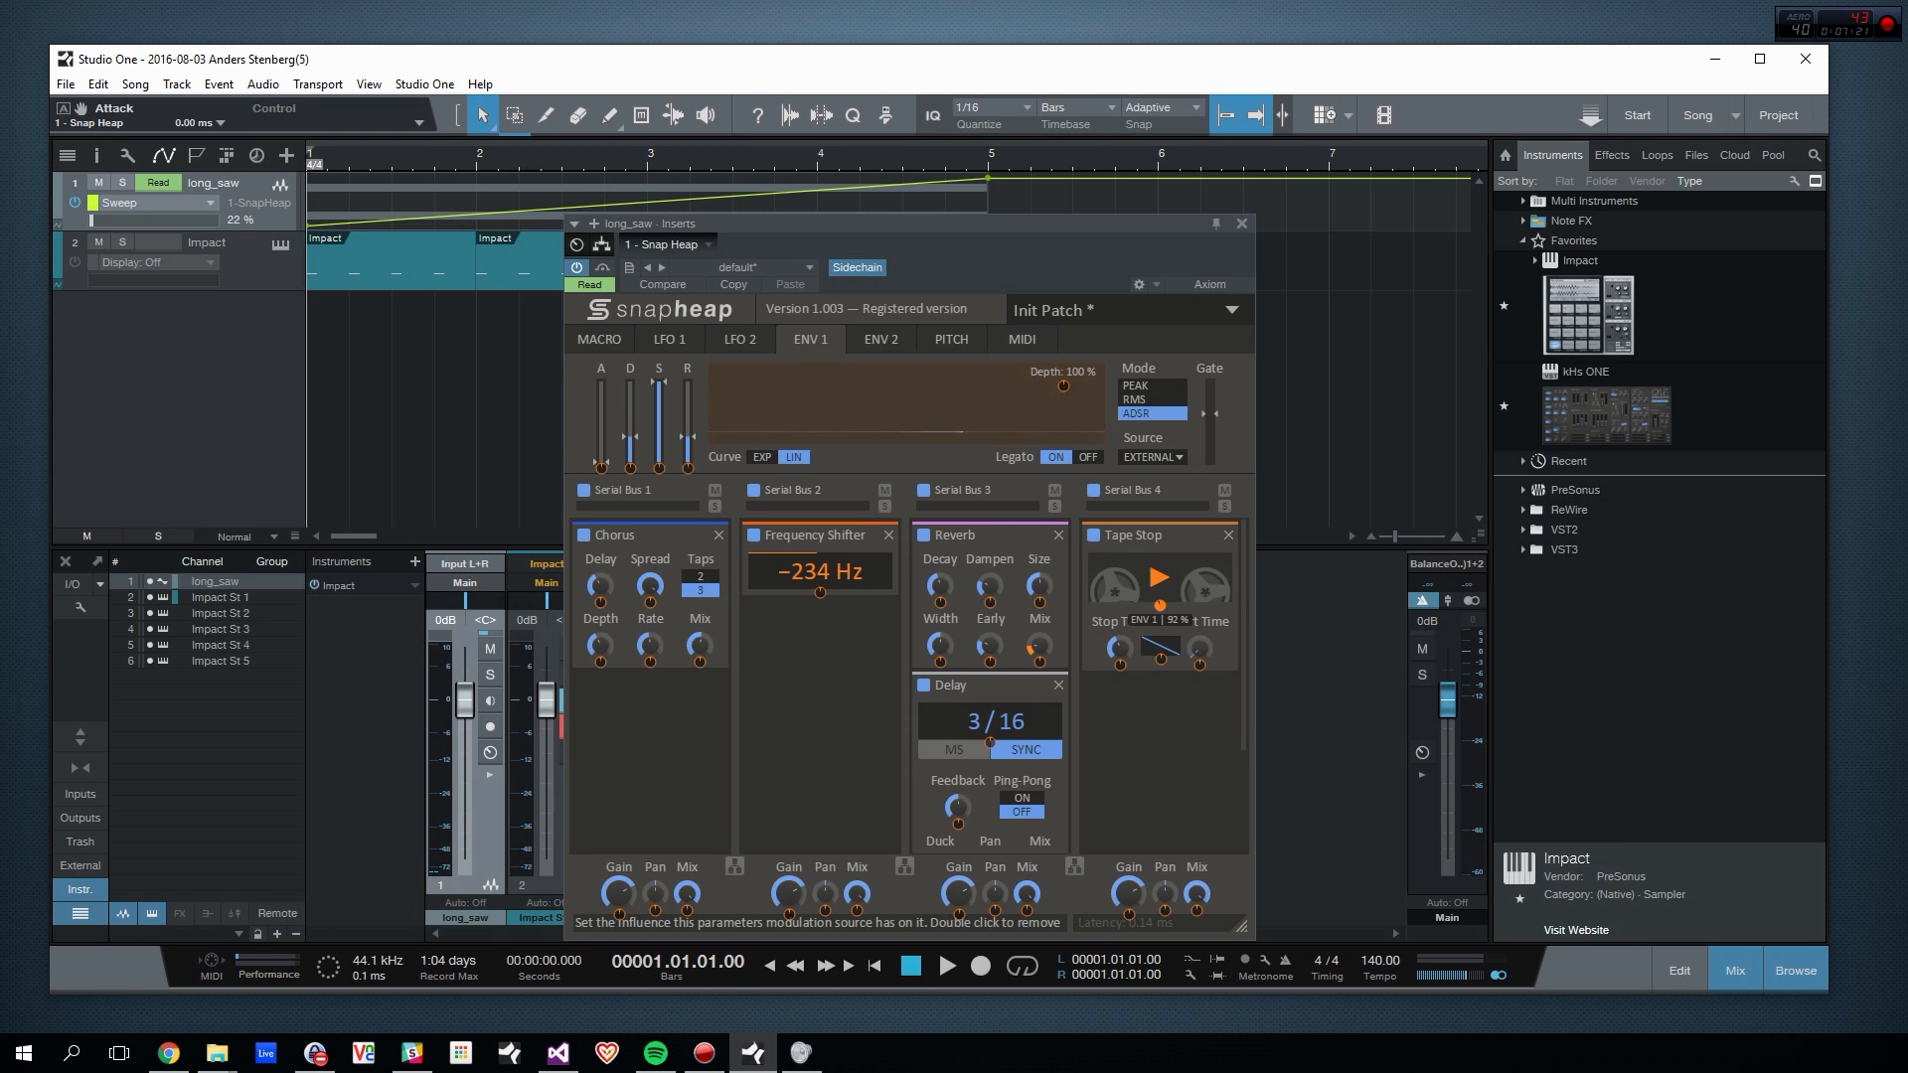
{"action": "key", "text": "space"}
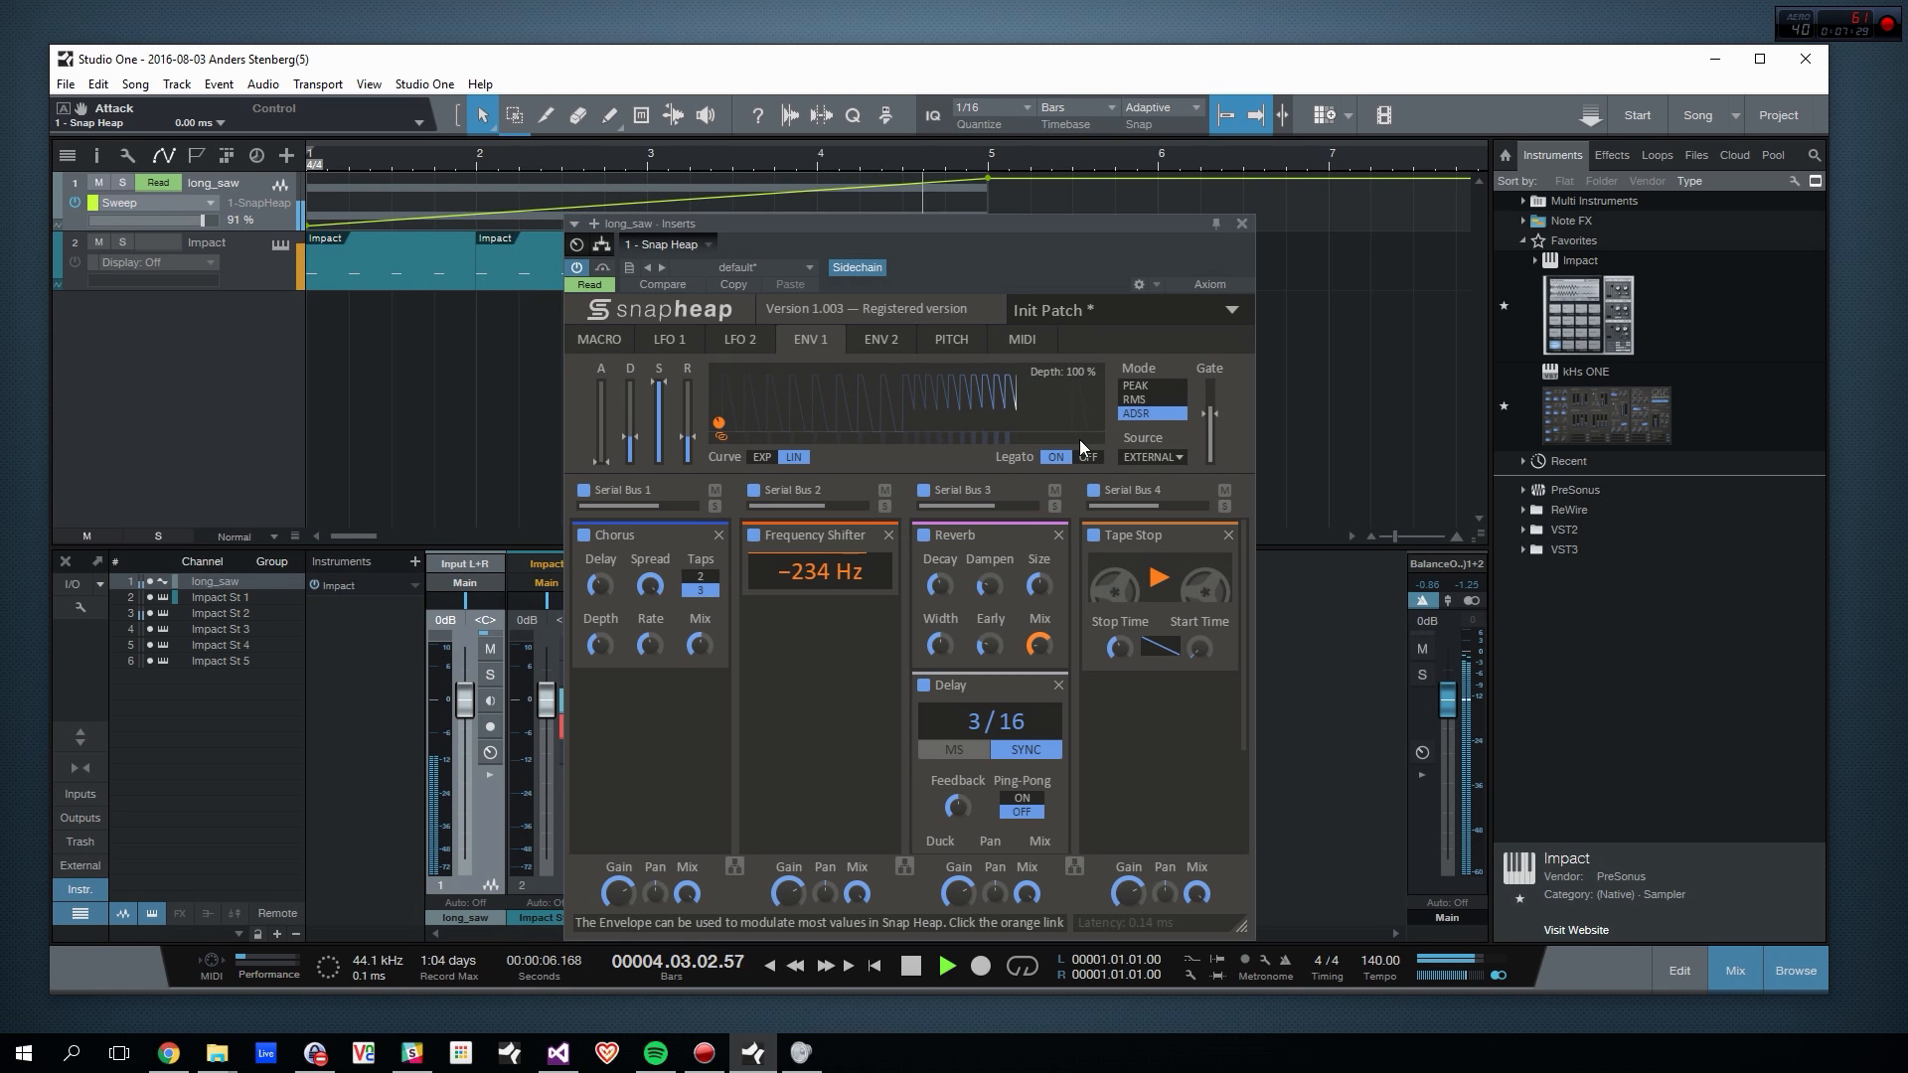
{"action": "left_click_drag", "start_coordinate": [1089, 224], "coordinate": [1395, 421]}
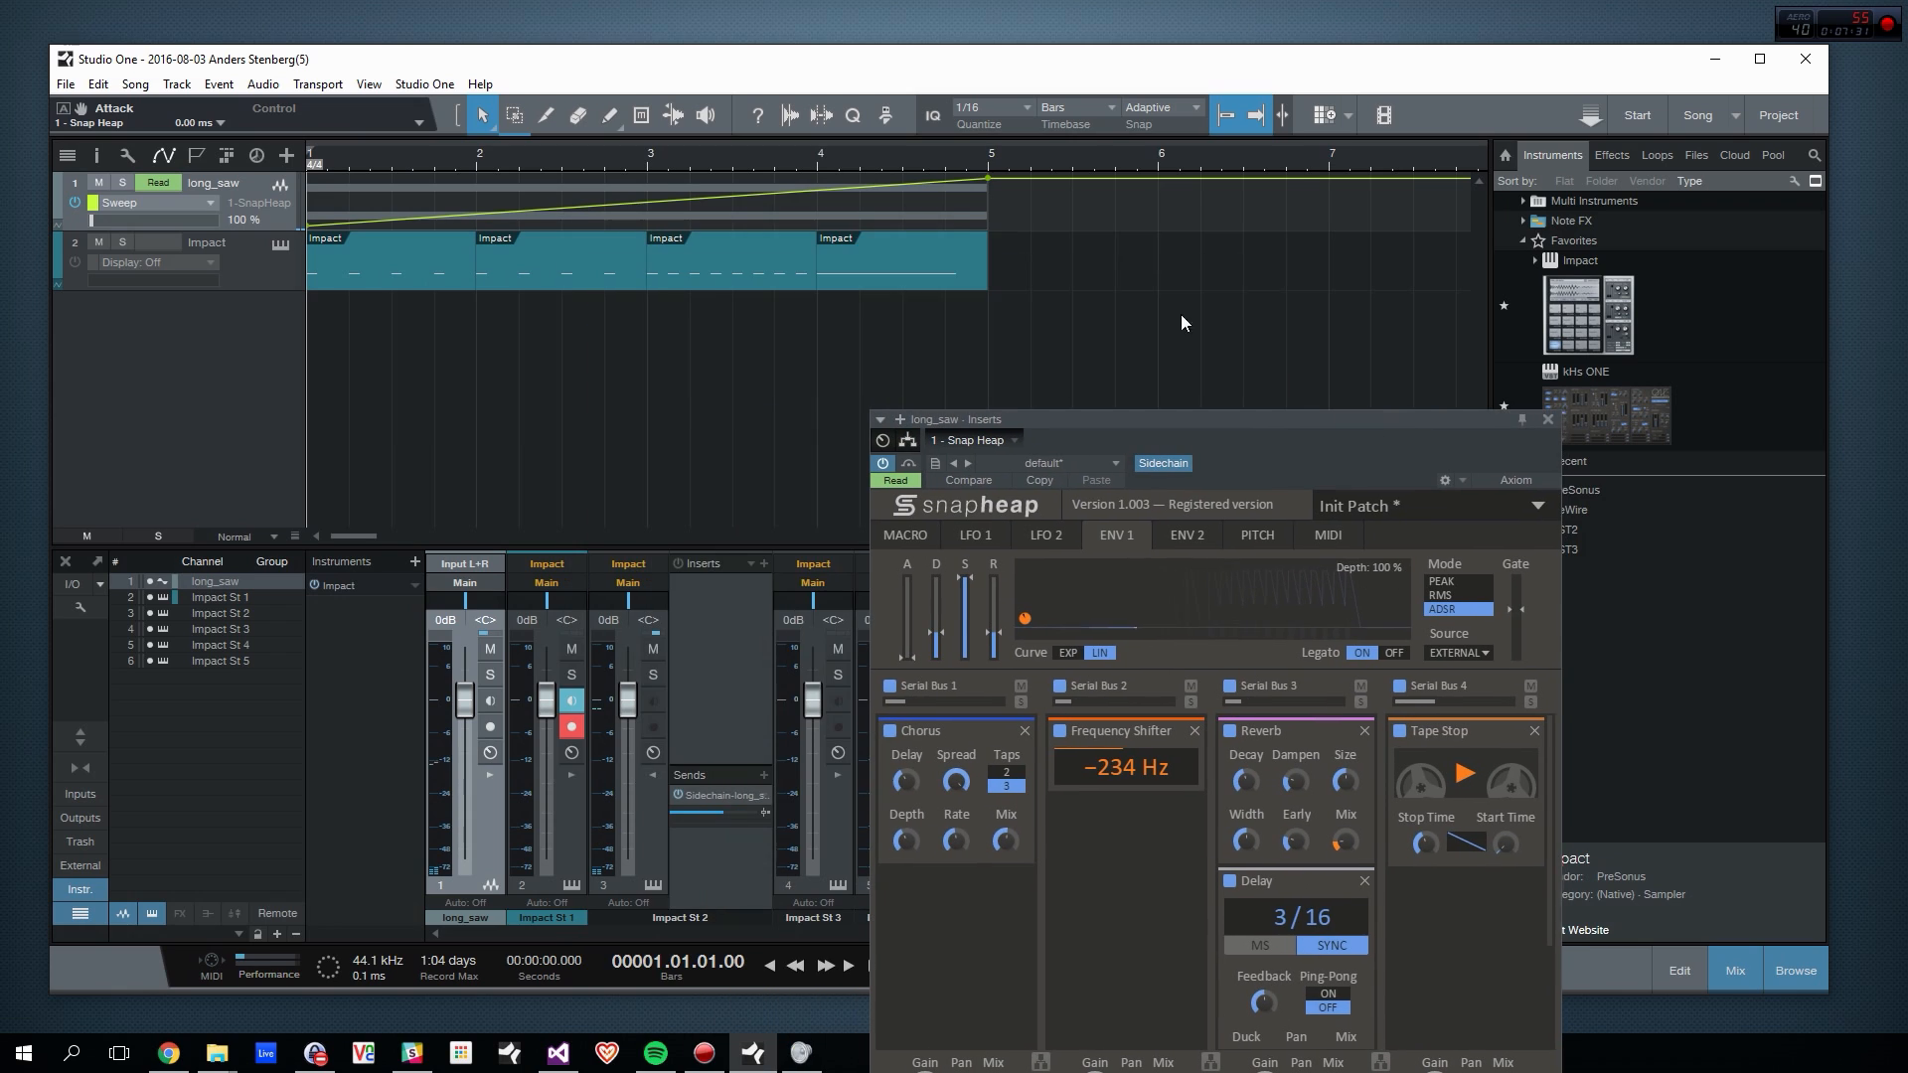
Step: Add a Sweep automation point at 4.4 with value 100 on long_saw and lower the bar 5 point to 0, moving the Snap Heap window clear
{"action": "left_click", "coordinate": [948, 185]}
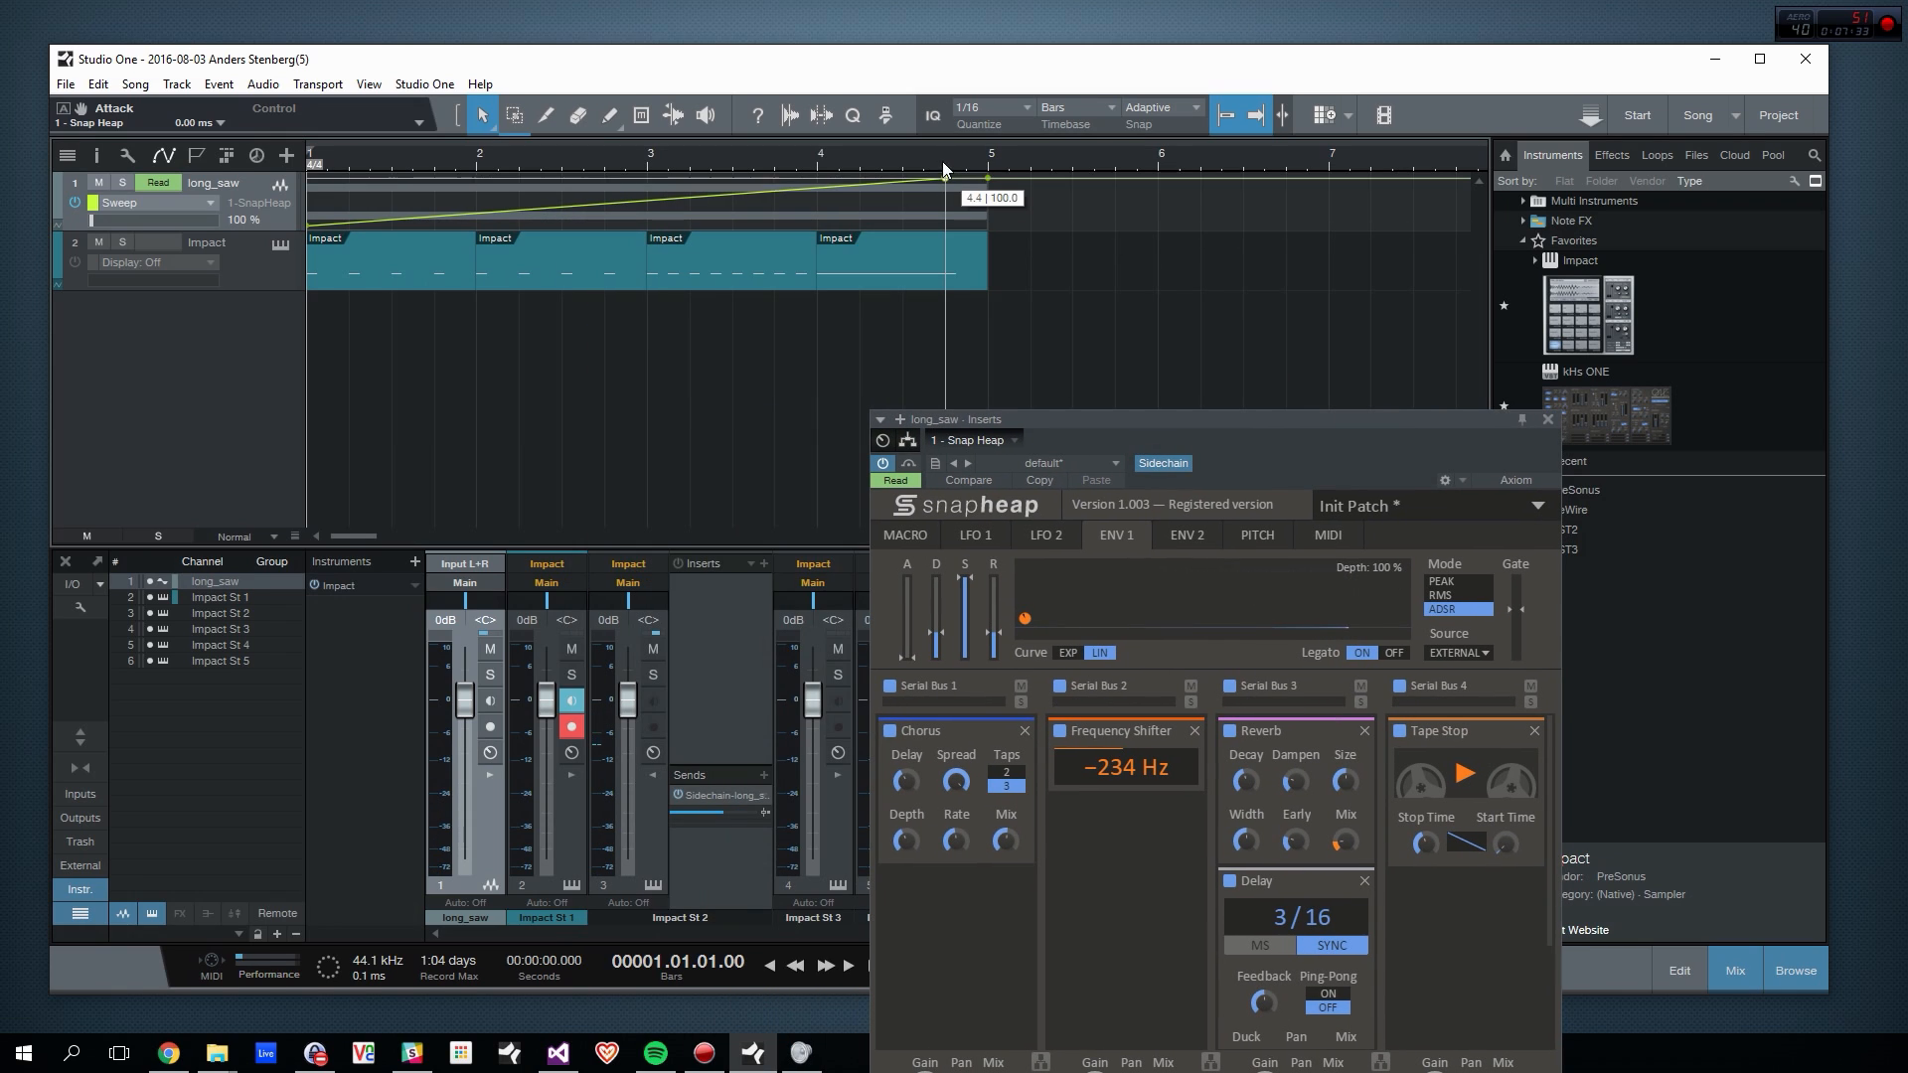
{"action": "left_click_drag", "start_coordinate": [987, 179], "coordinate": [988, 227]}
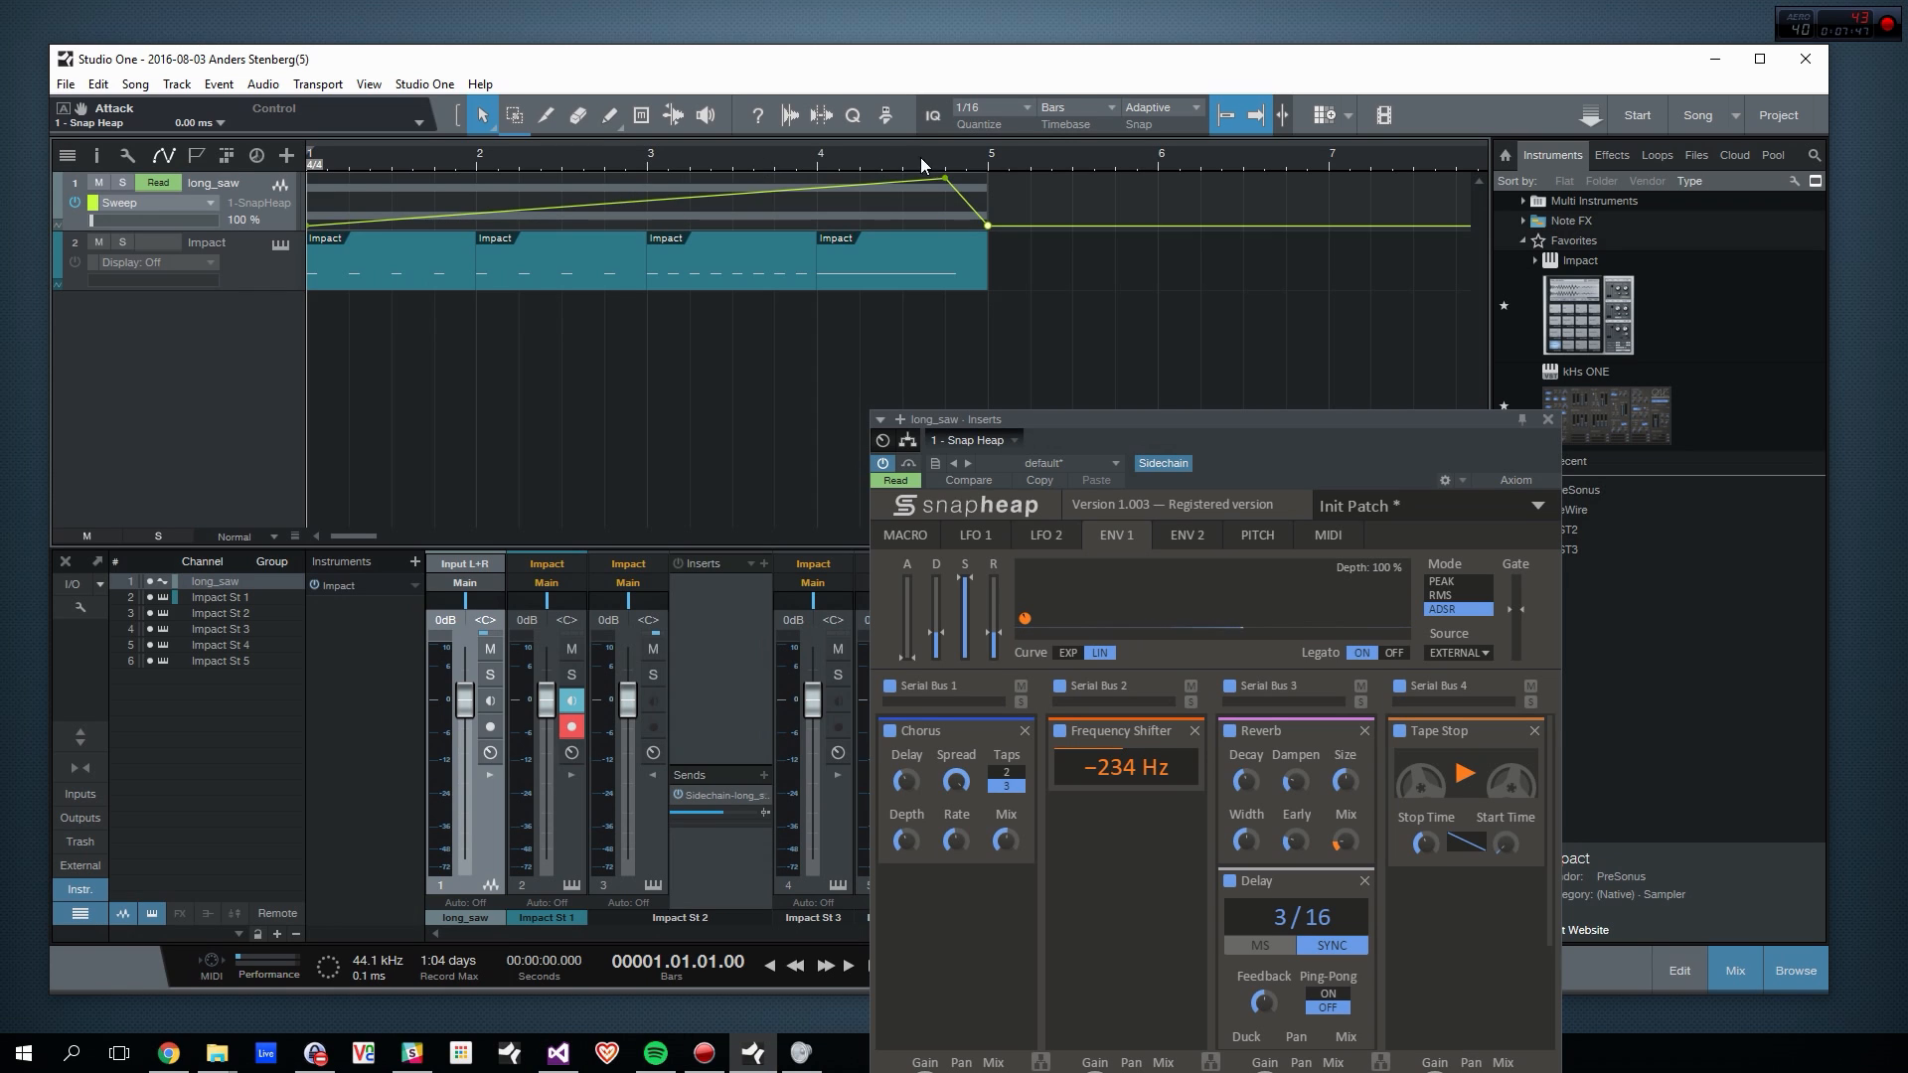
{"action": "left_click_drag", "start_coordinate": [1164, 425], "coordinate": [996, 308]}
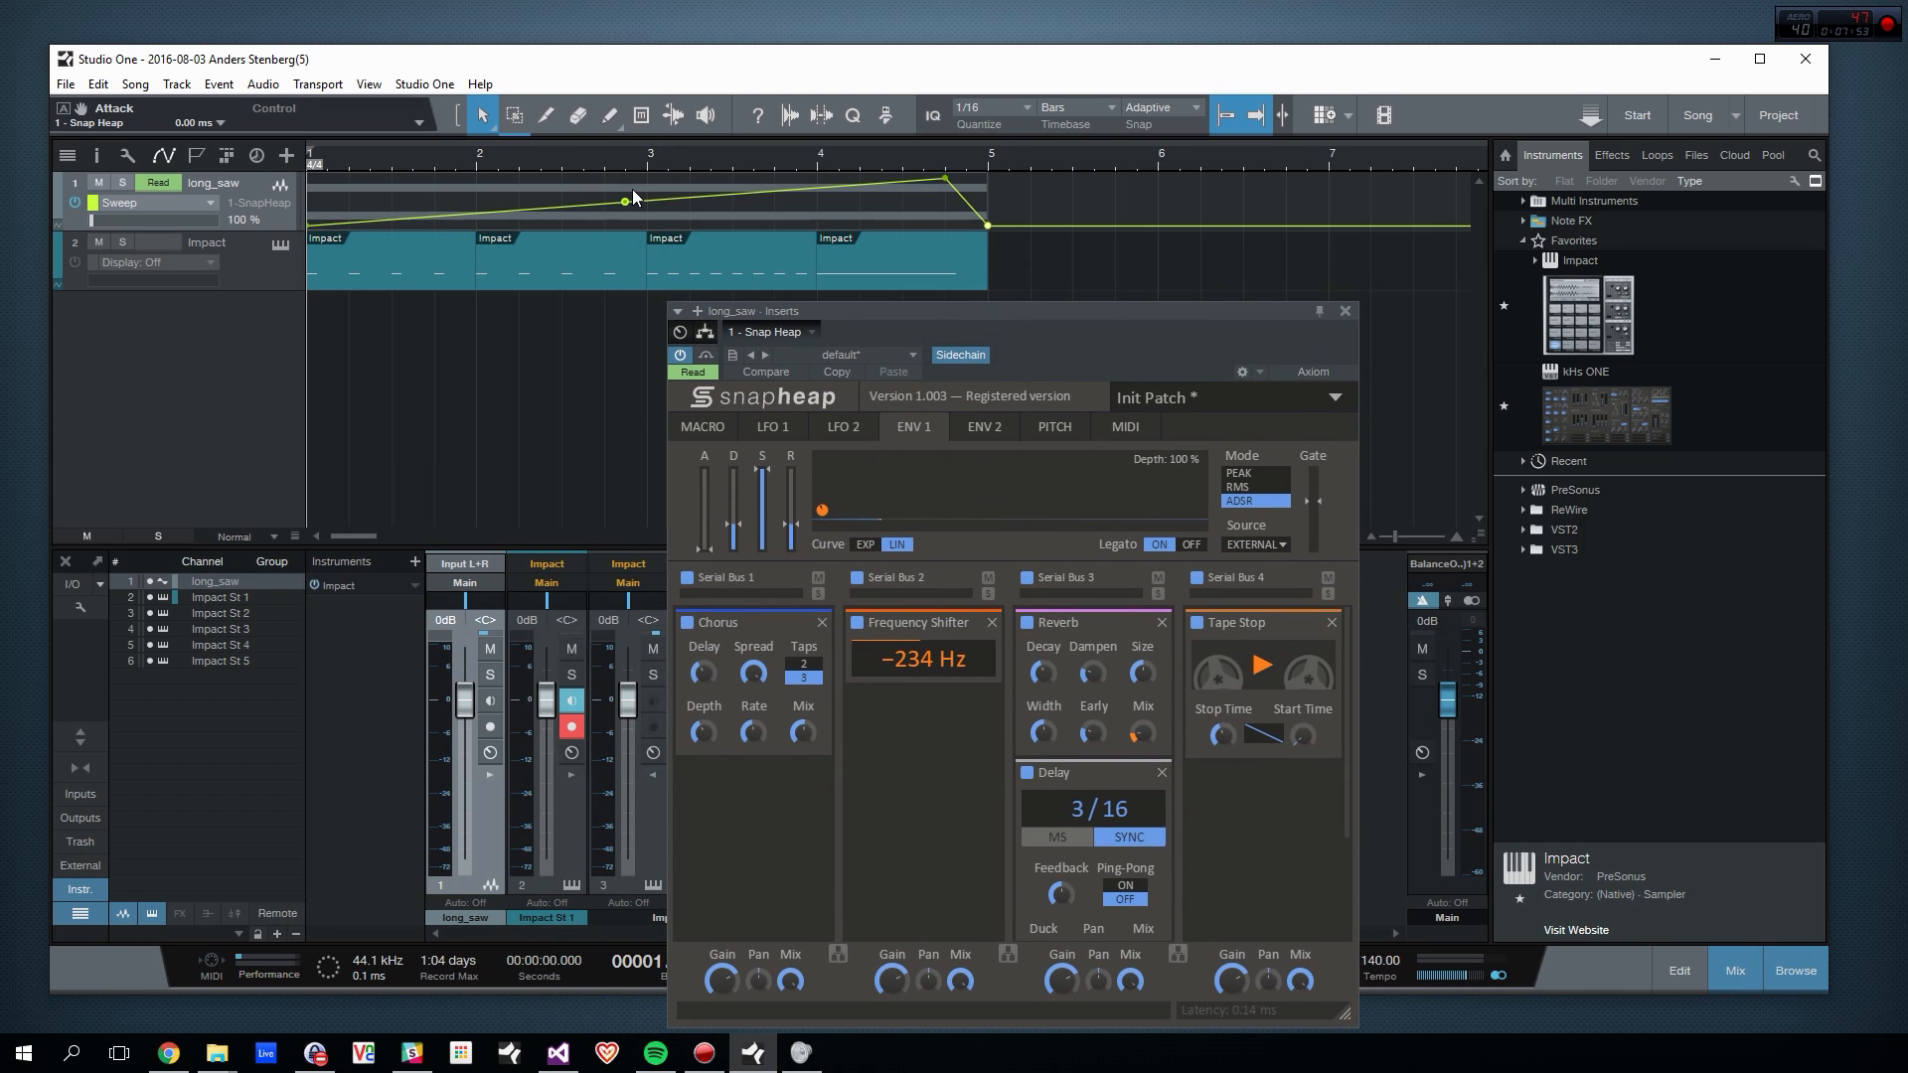
Step: Bend the rising Sweep automation downward near its middle into a concave curve and play the build-up
{"action": "left_click", "coordinate": [624, 203]}
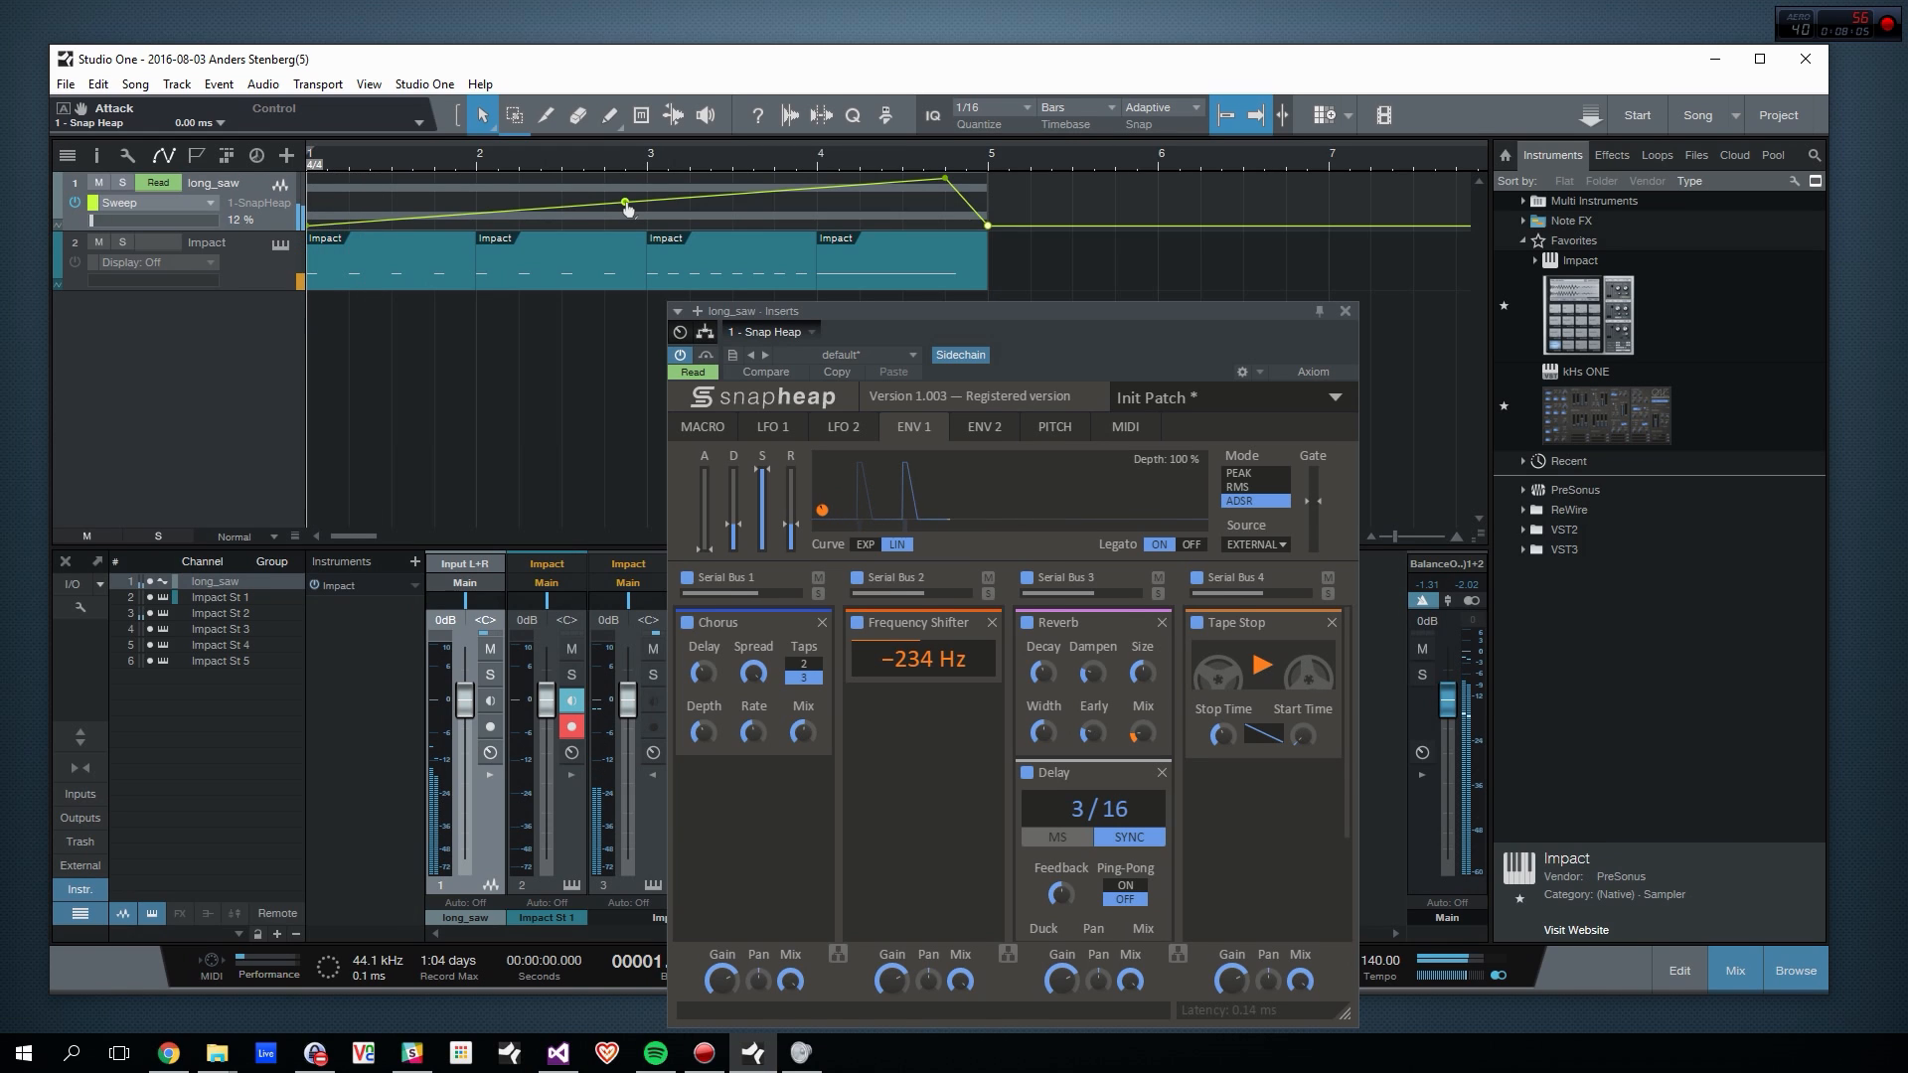
{"action": "mouse_move", "coordinate": [627, 207]}
{"action": "left_mouse_down"}
{"action": "mouse_move", "coordinate": [626, 189]}
{"action": "mouse_move", "coordinate": [626, 219]}
{"action": "left_mouse_up"}
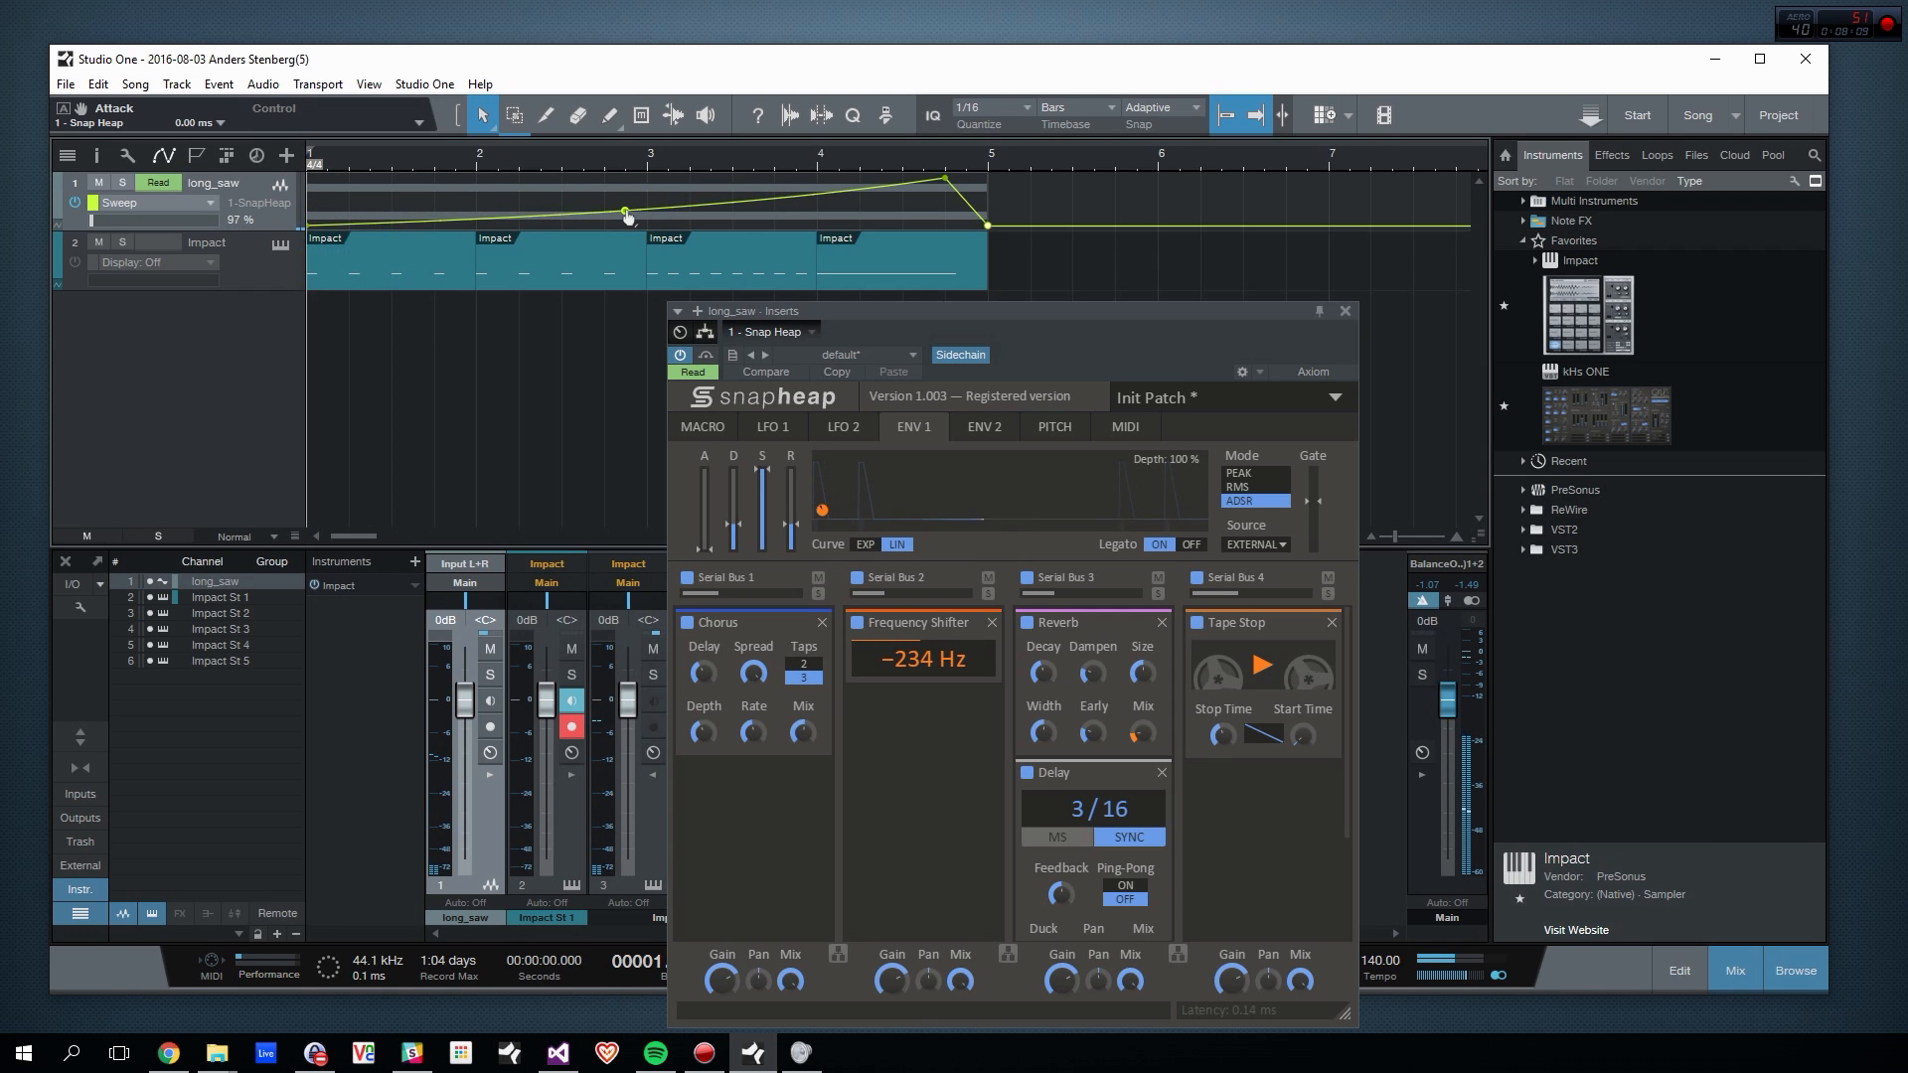
{"action": "key", "text": "space"}
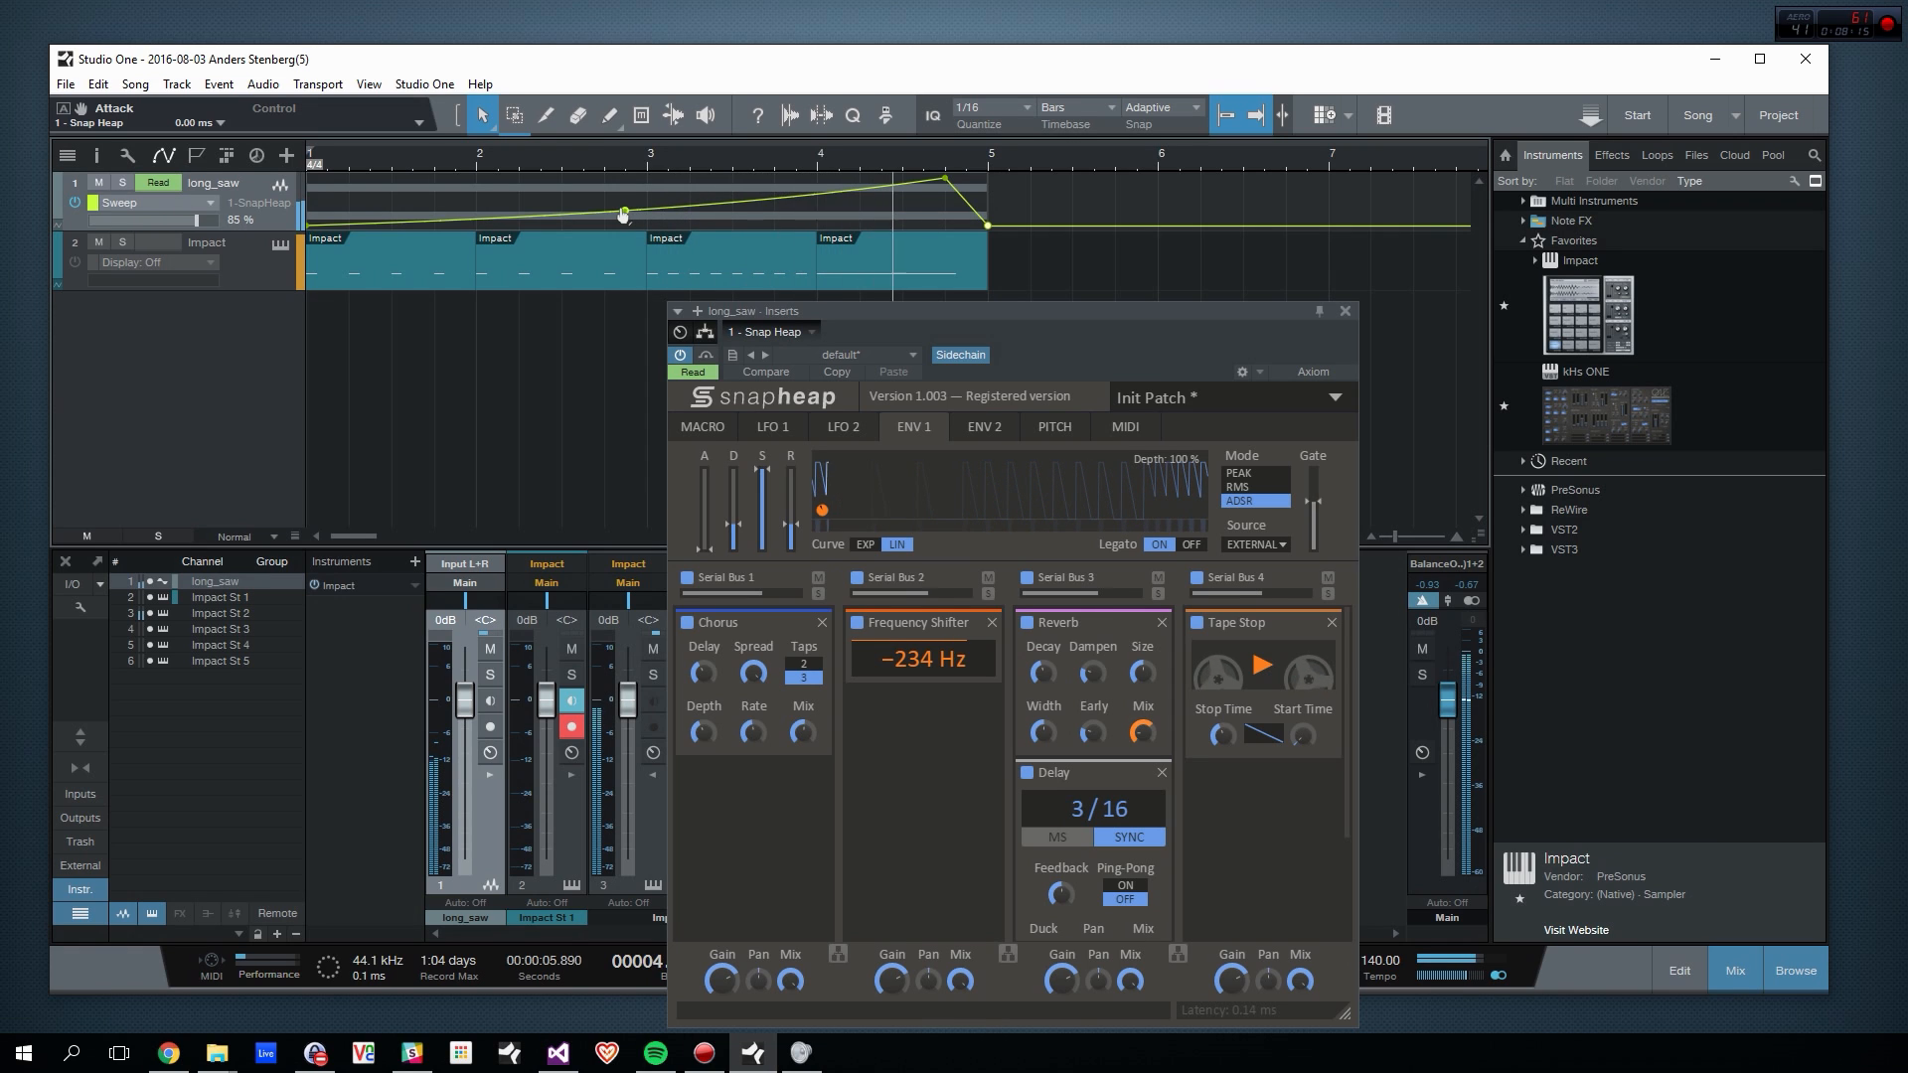
{"action": "key", "text": "space"}
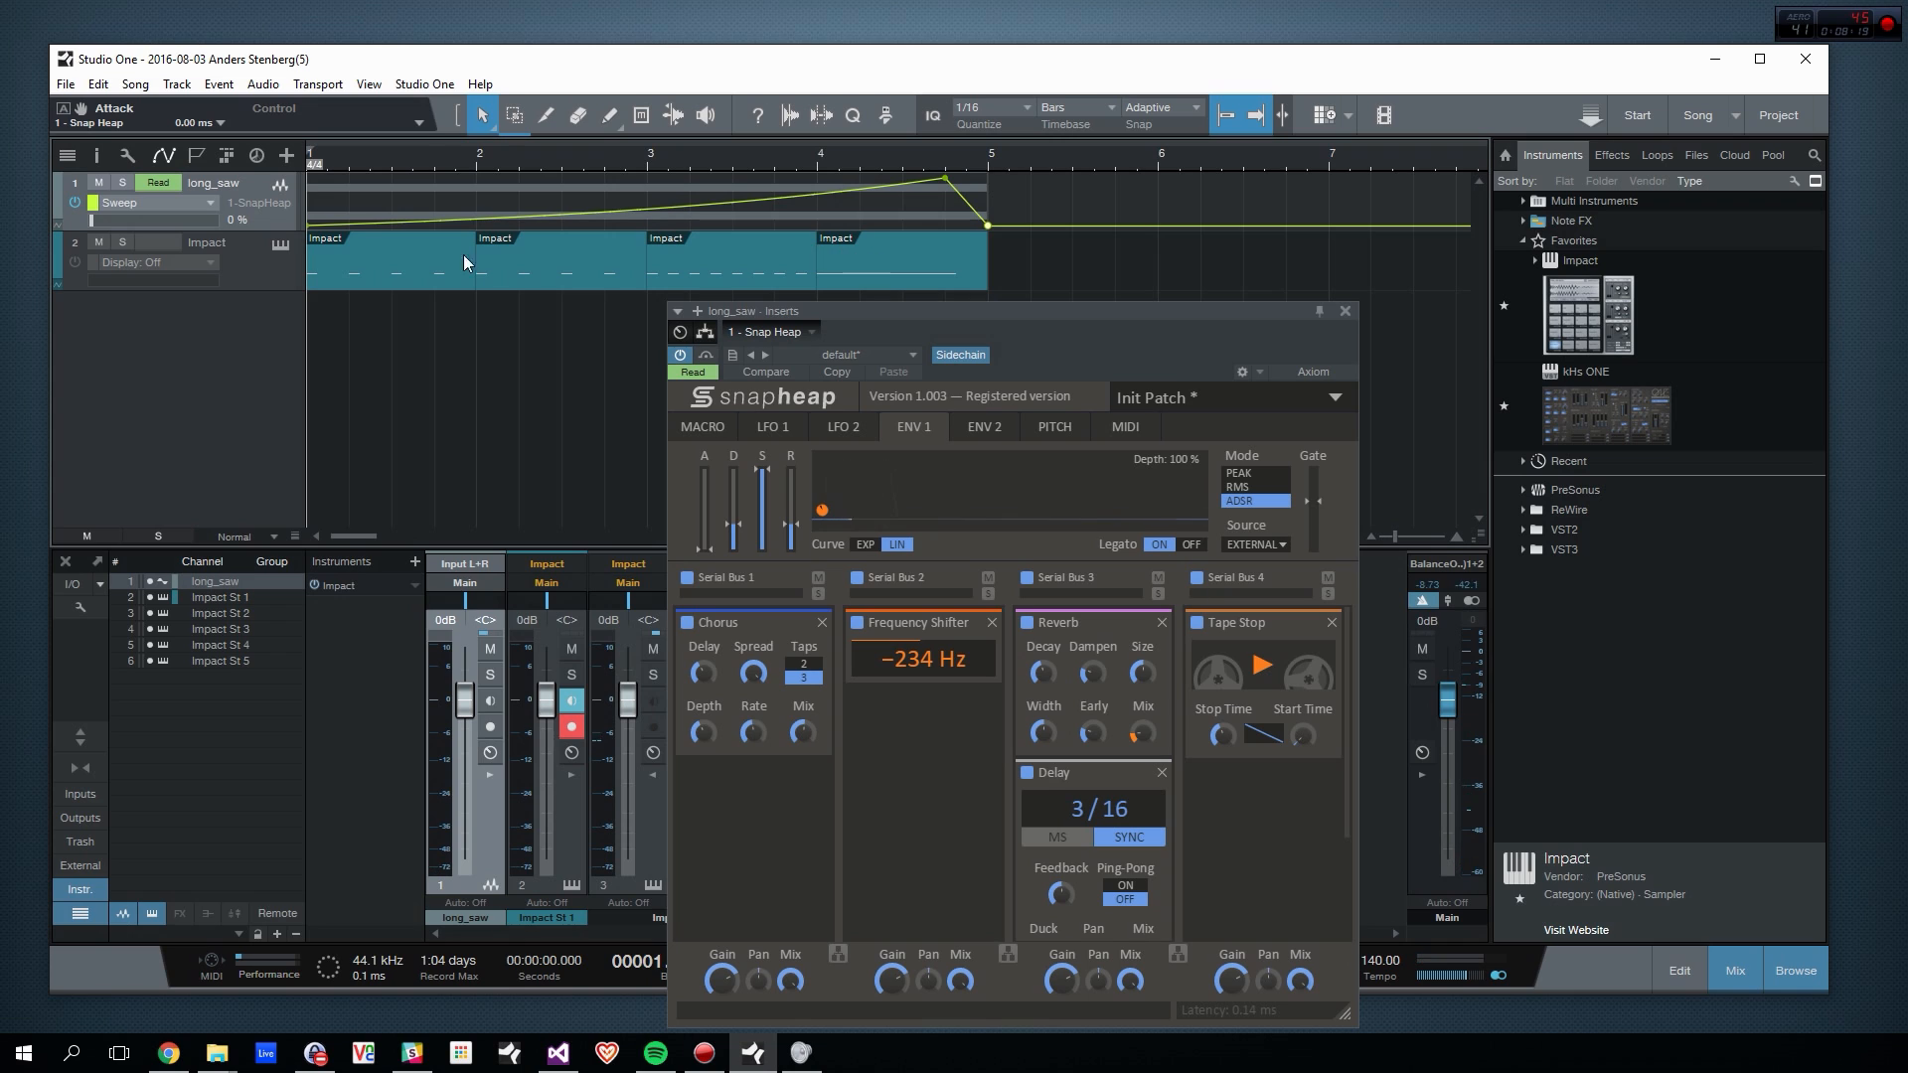
Step: Delete the Impact track and reshape the Sweep automation to fall linearly from 100 at bar 1 to 0 at bar 5
{"action": "left_click", "coordinate": [237, 249]}
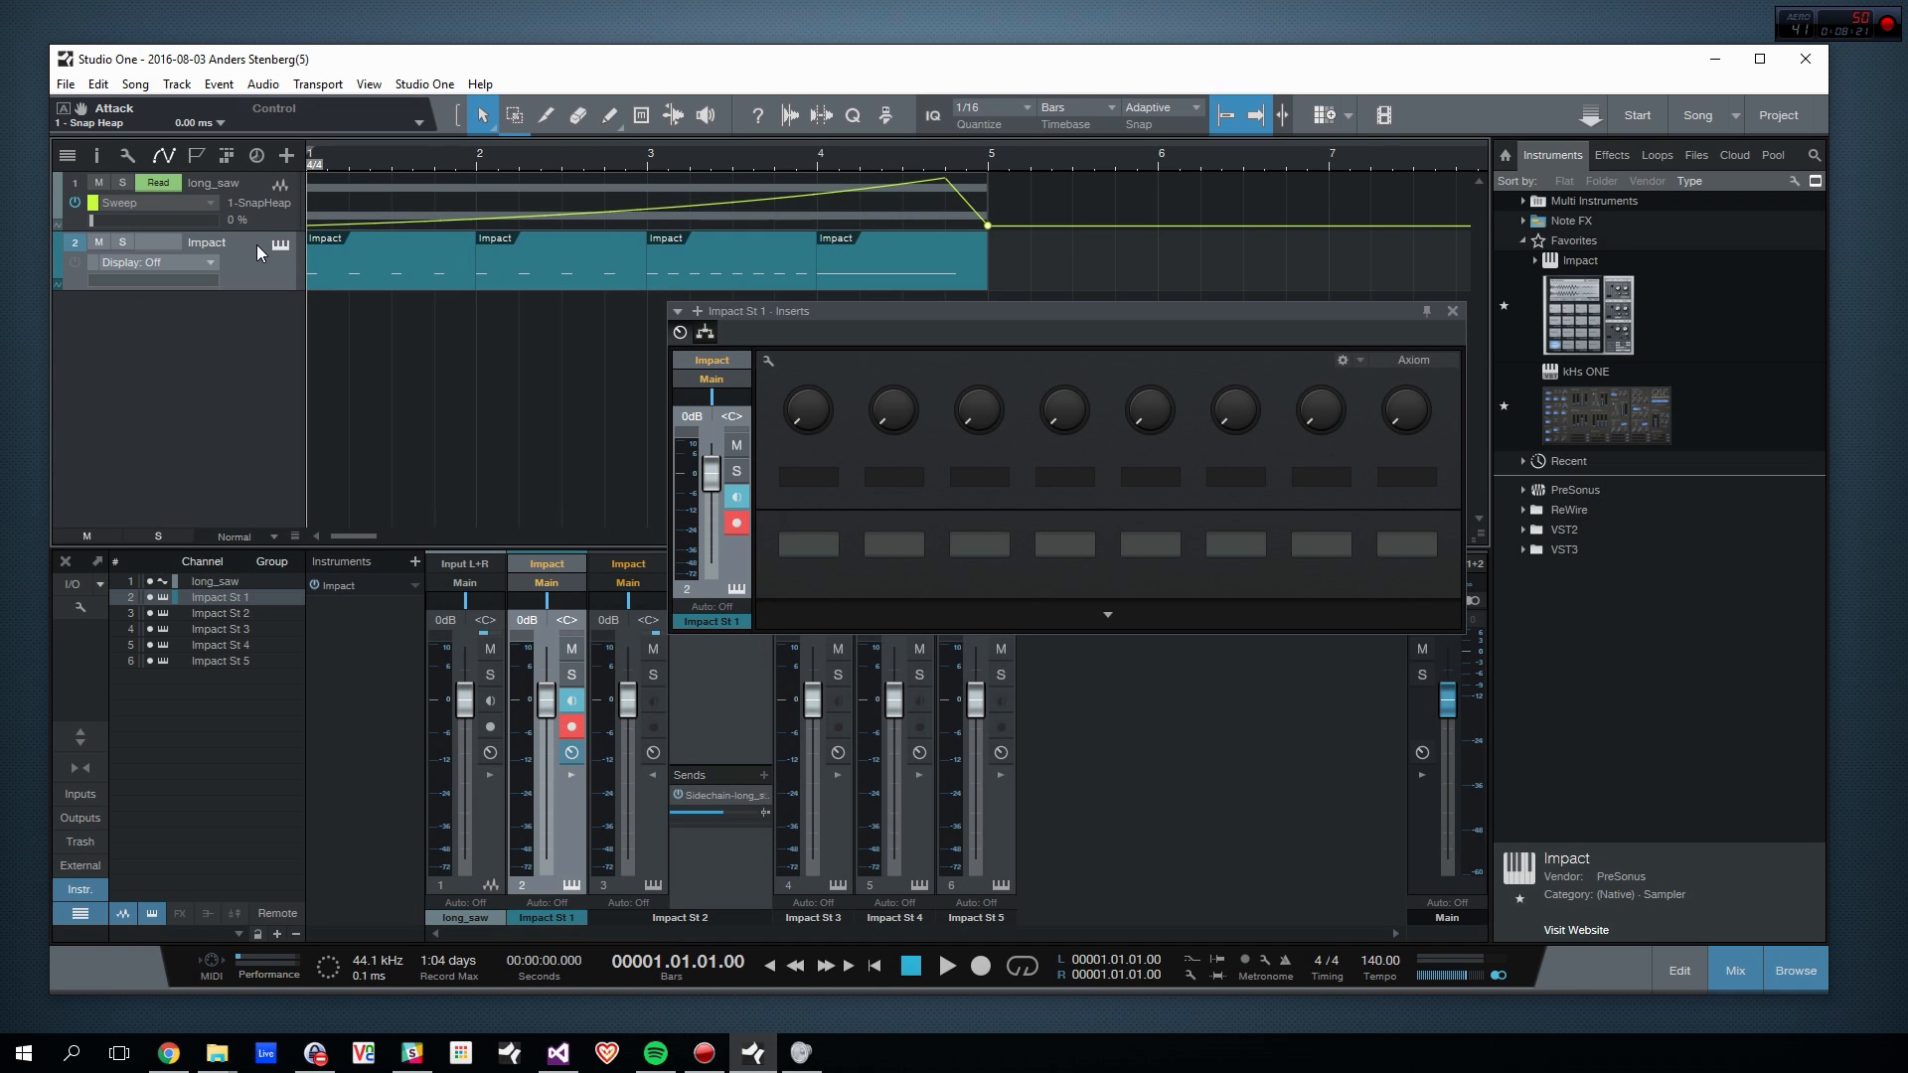
{"action": "key", "text": "Delete"}
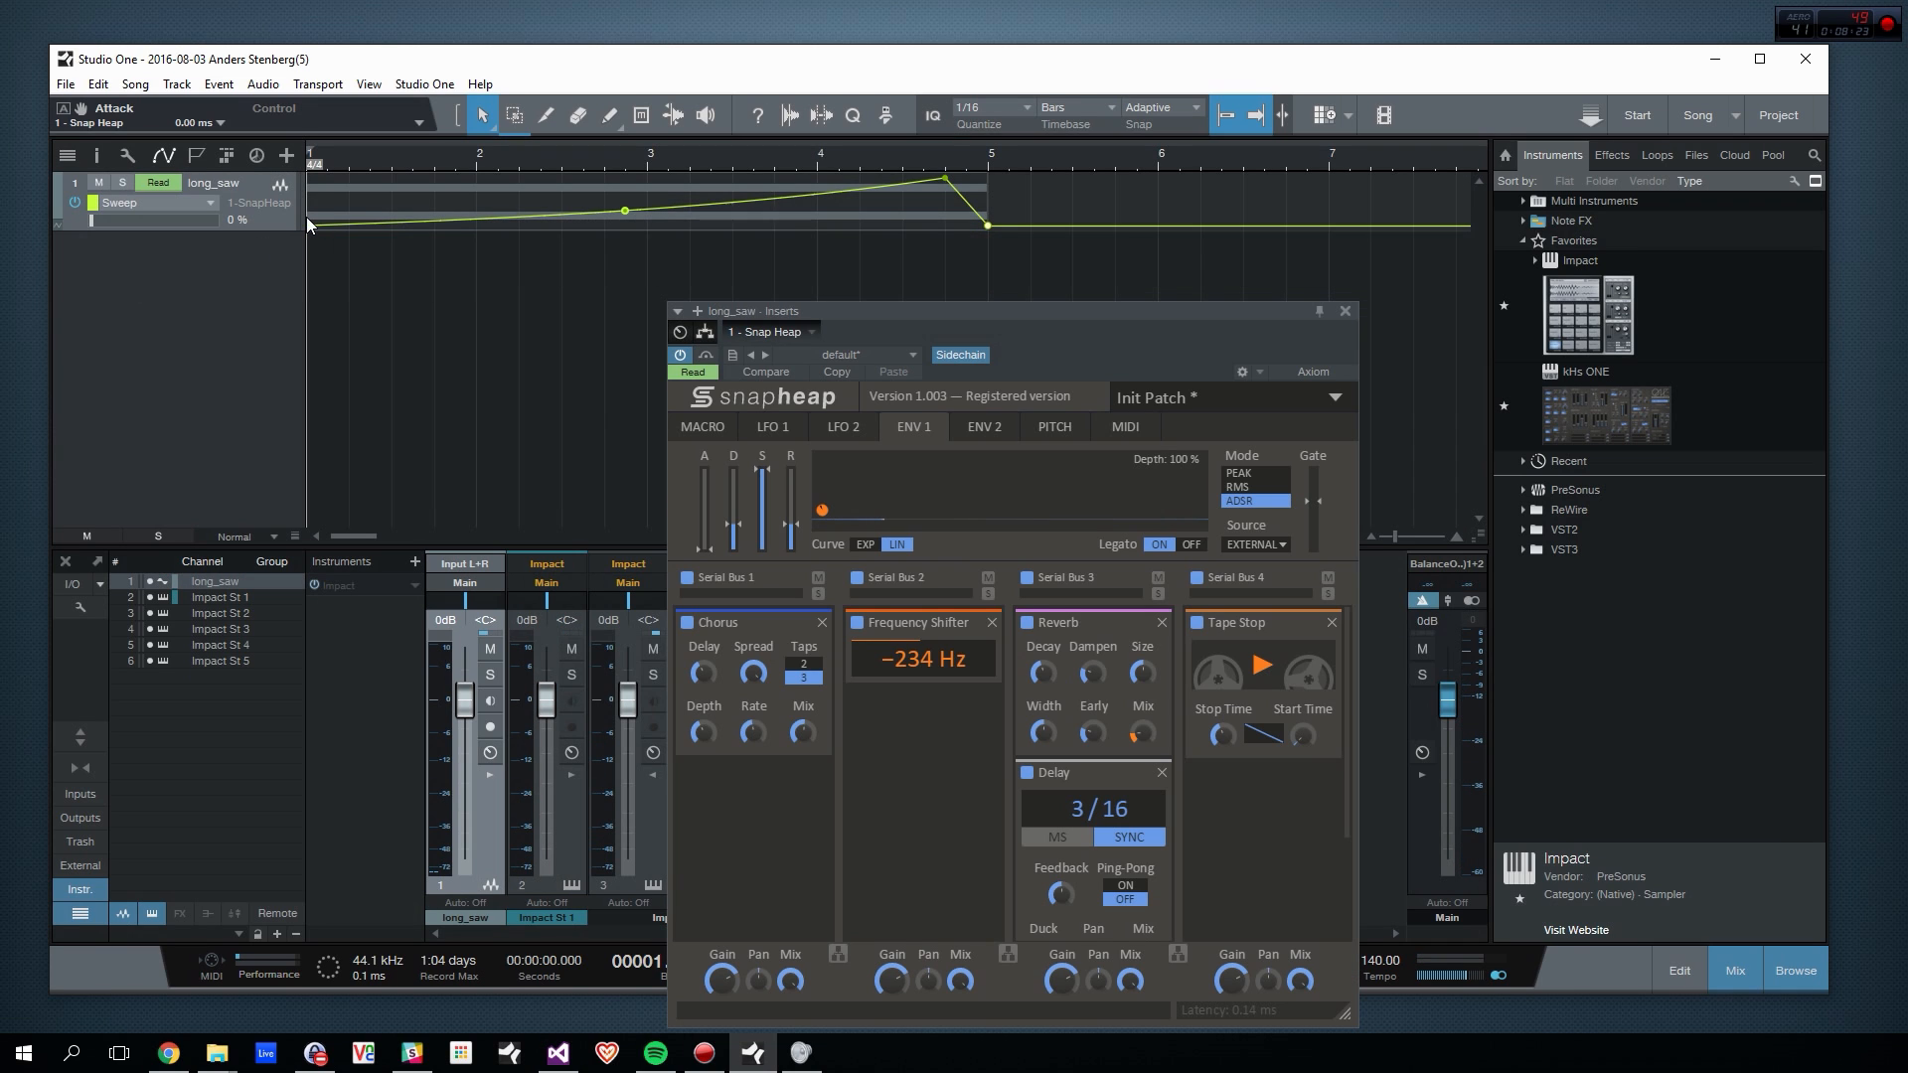
{"action": "left_click_drag", "start_coordinate": [310, 227], "coordinate": [310, 178]}
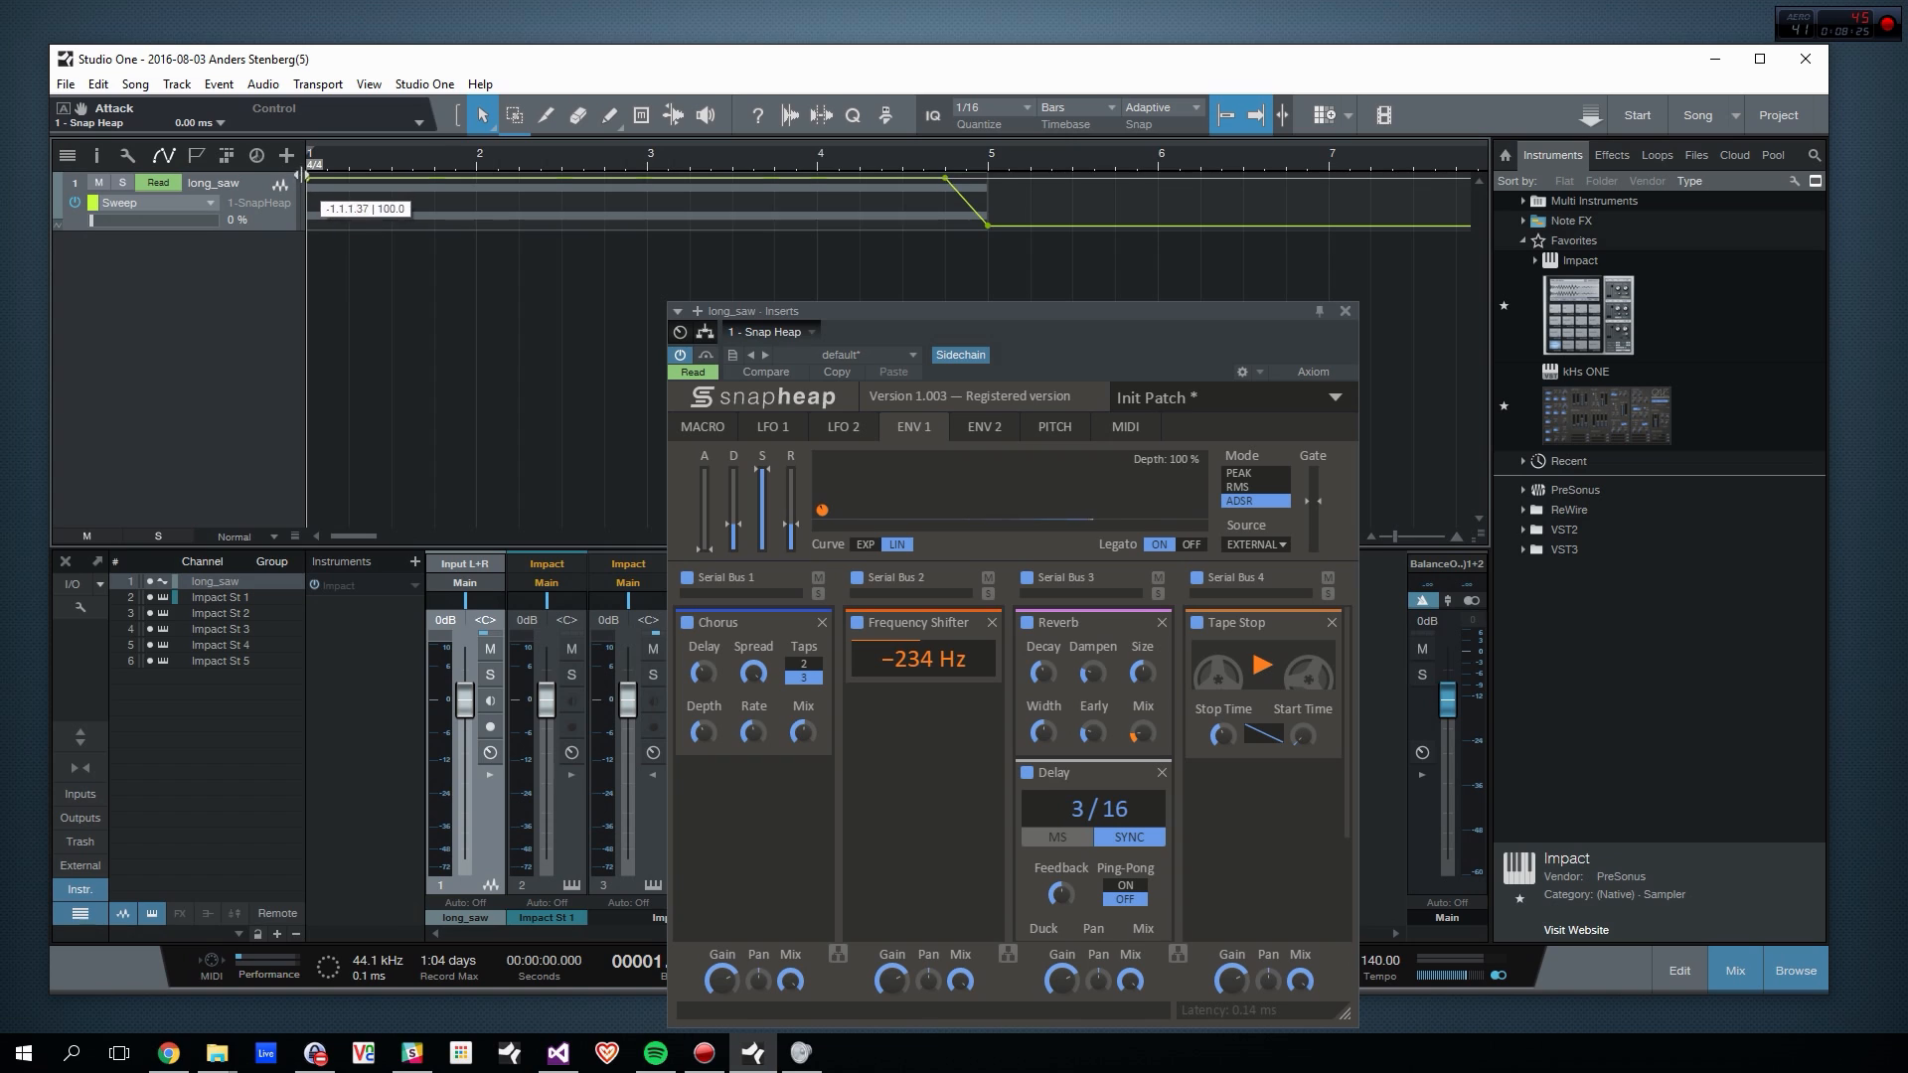
{"action": "left_click_drag", "start_coordinate": [945, 180], "coordinate": [648, 206]}
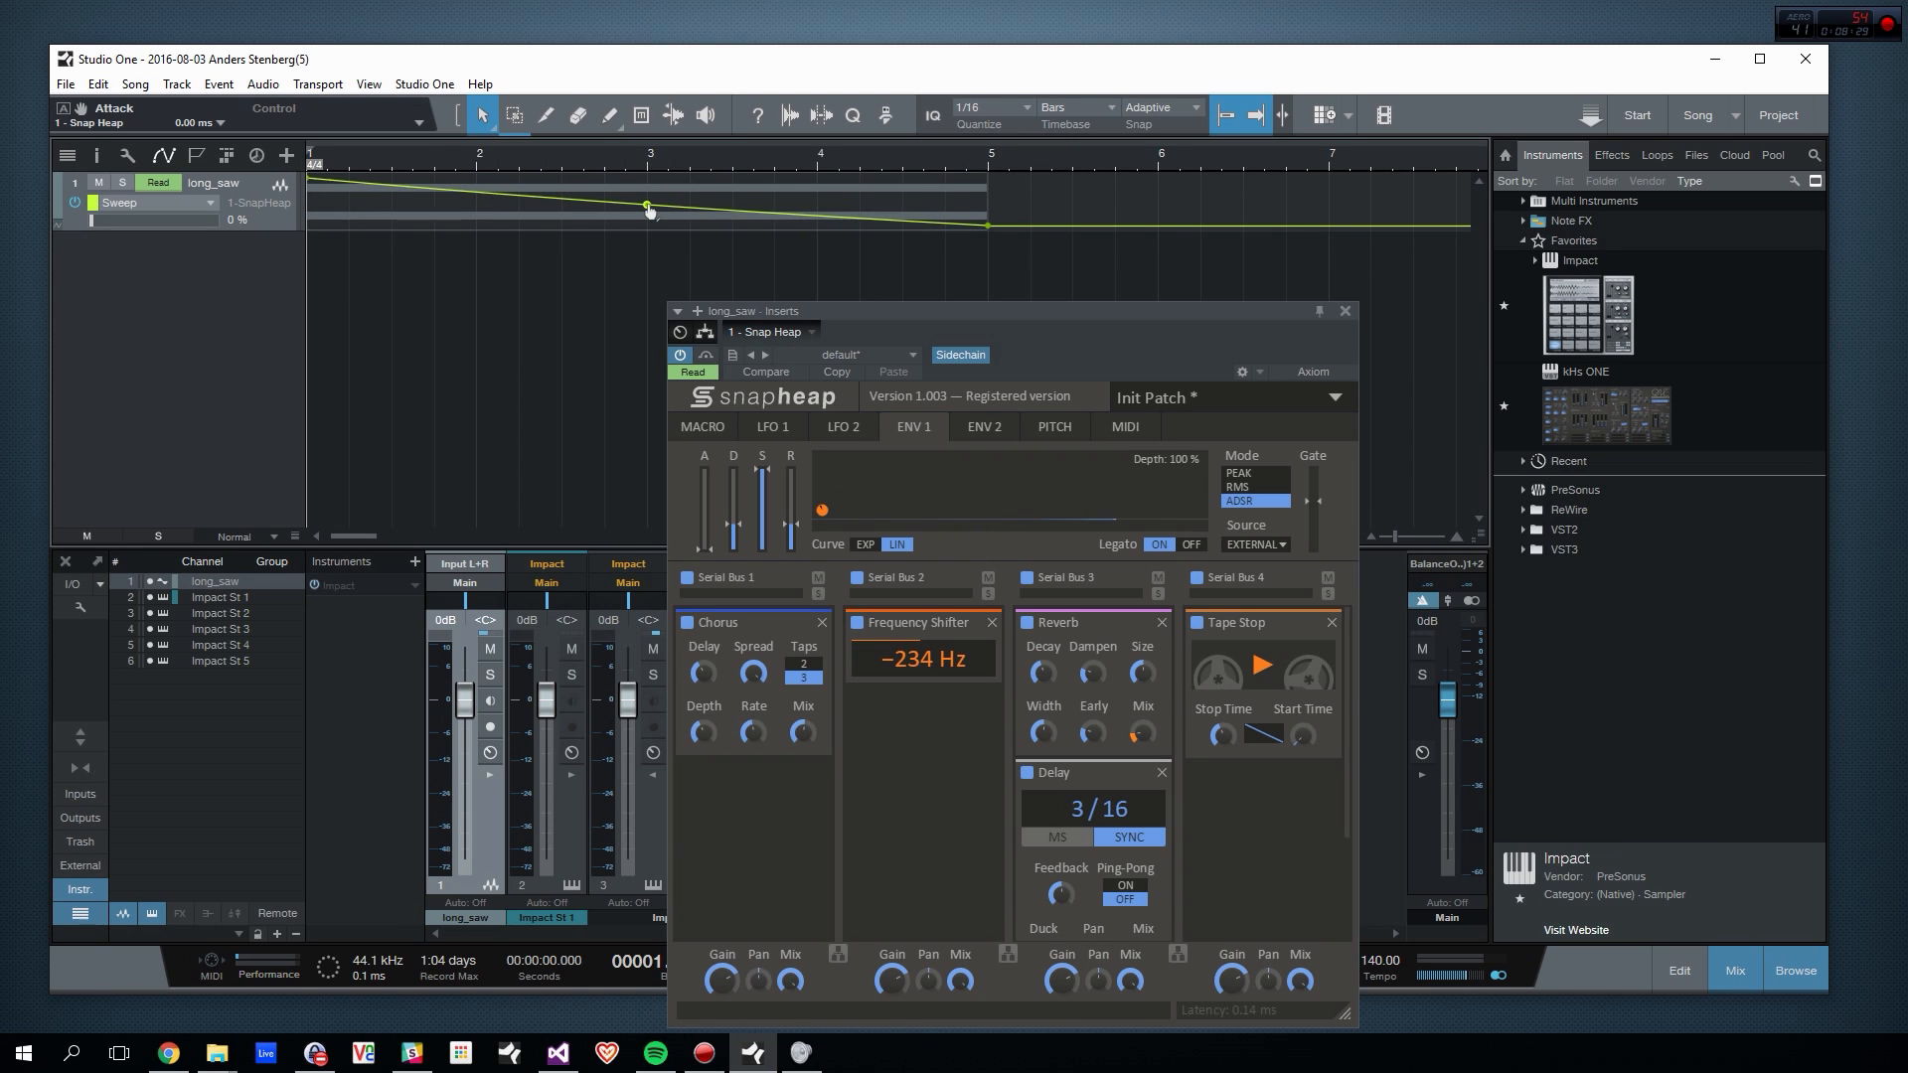
{"action": "key", "text": "space"}
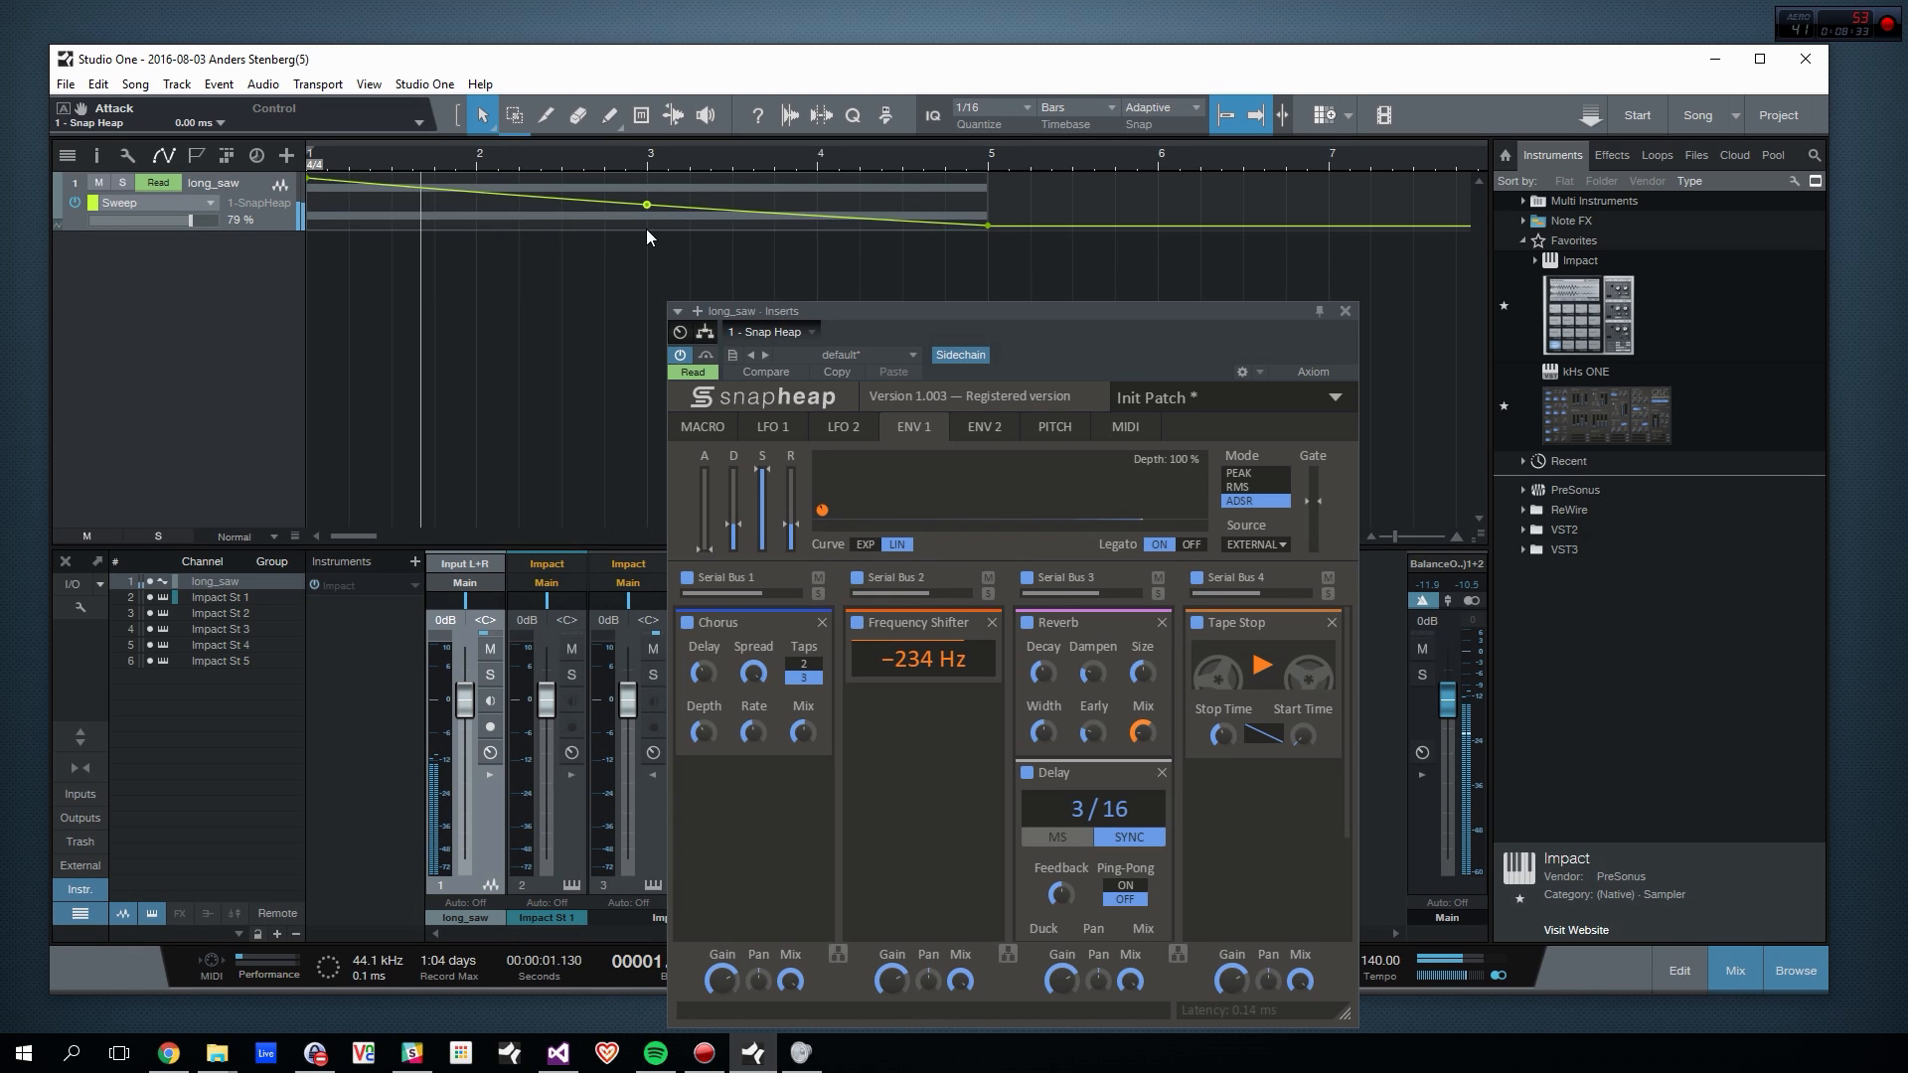
{"action": "key", "text": "space"}
Step: Modulate the Tape Stop's play switch with LFO 1 at 100 % instead of ENV 1 and audition the falling sweep
{"action": "left_click", "coordinate": [772, 426]}
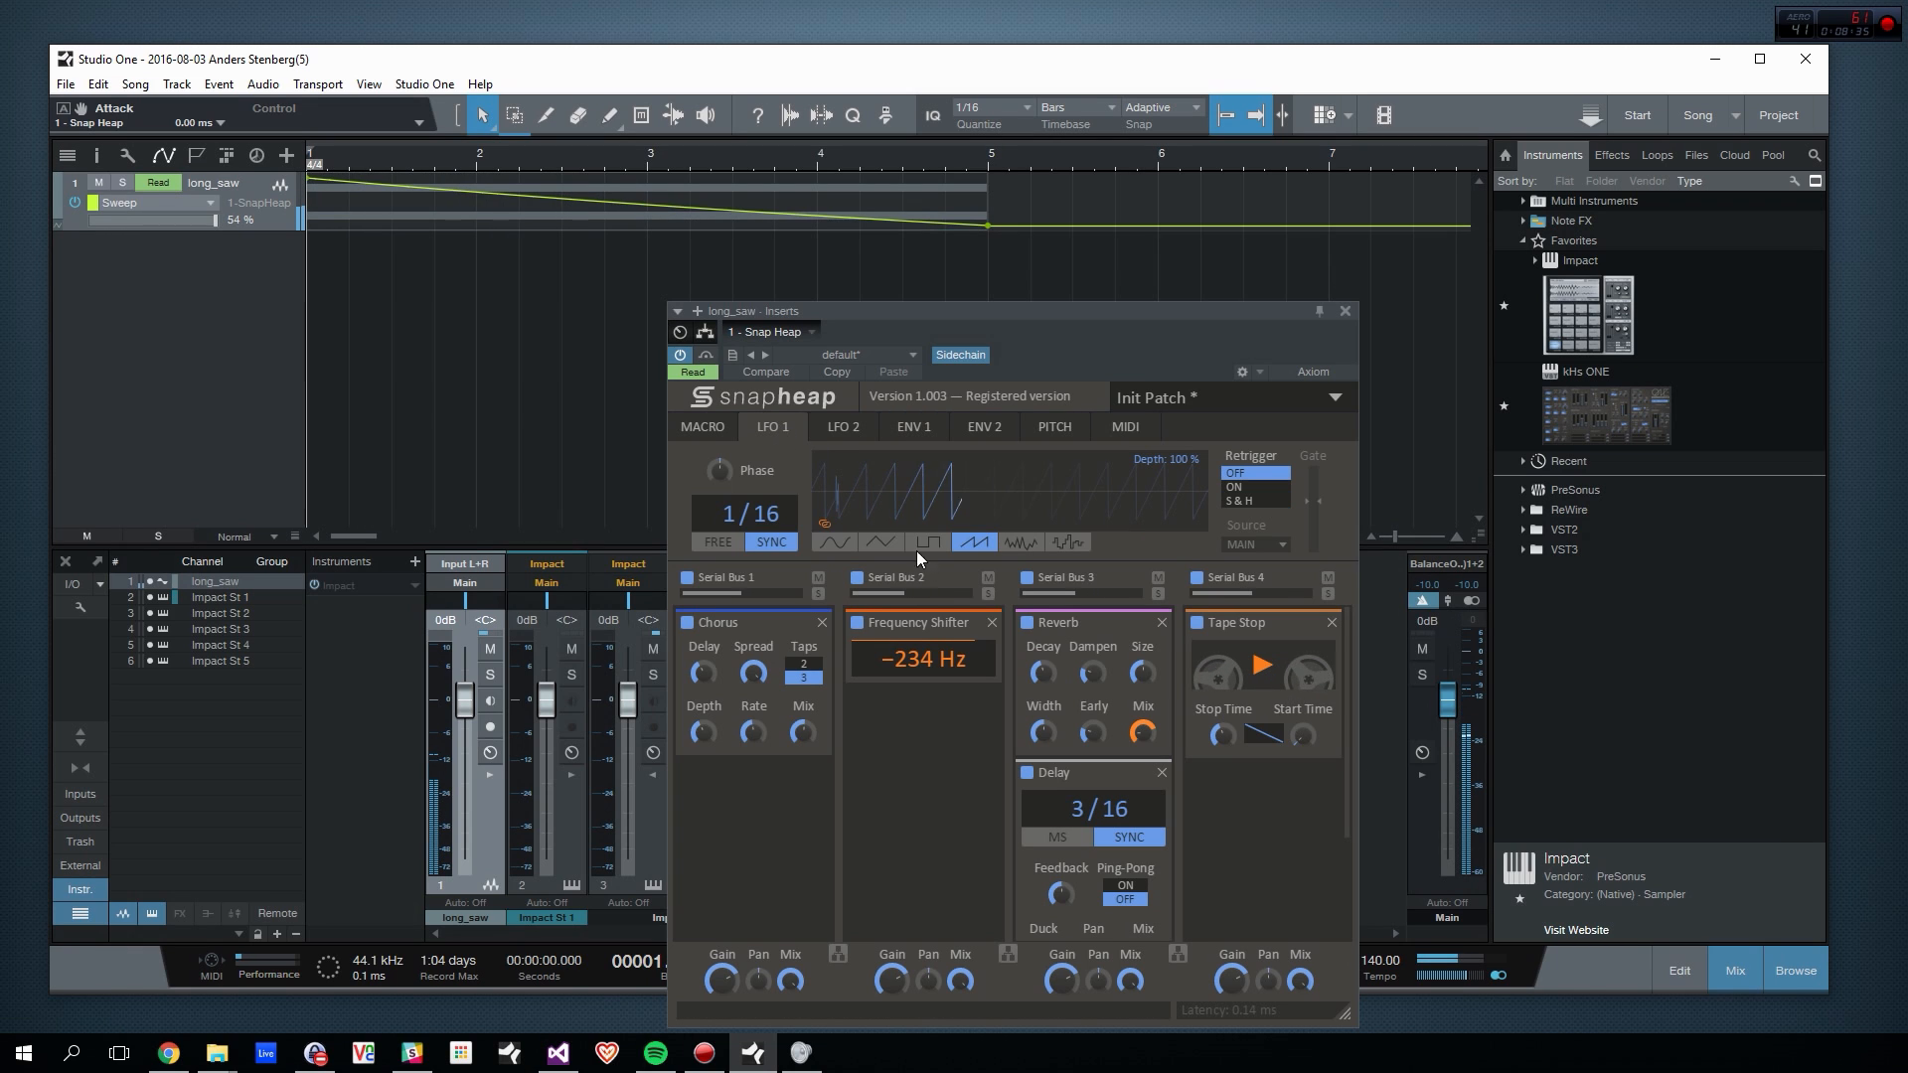
{"action": "left_click", "coordinate": [824, 525]}
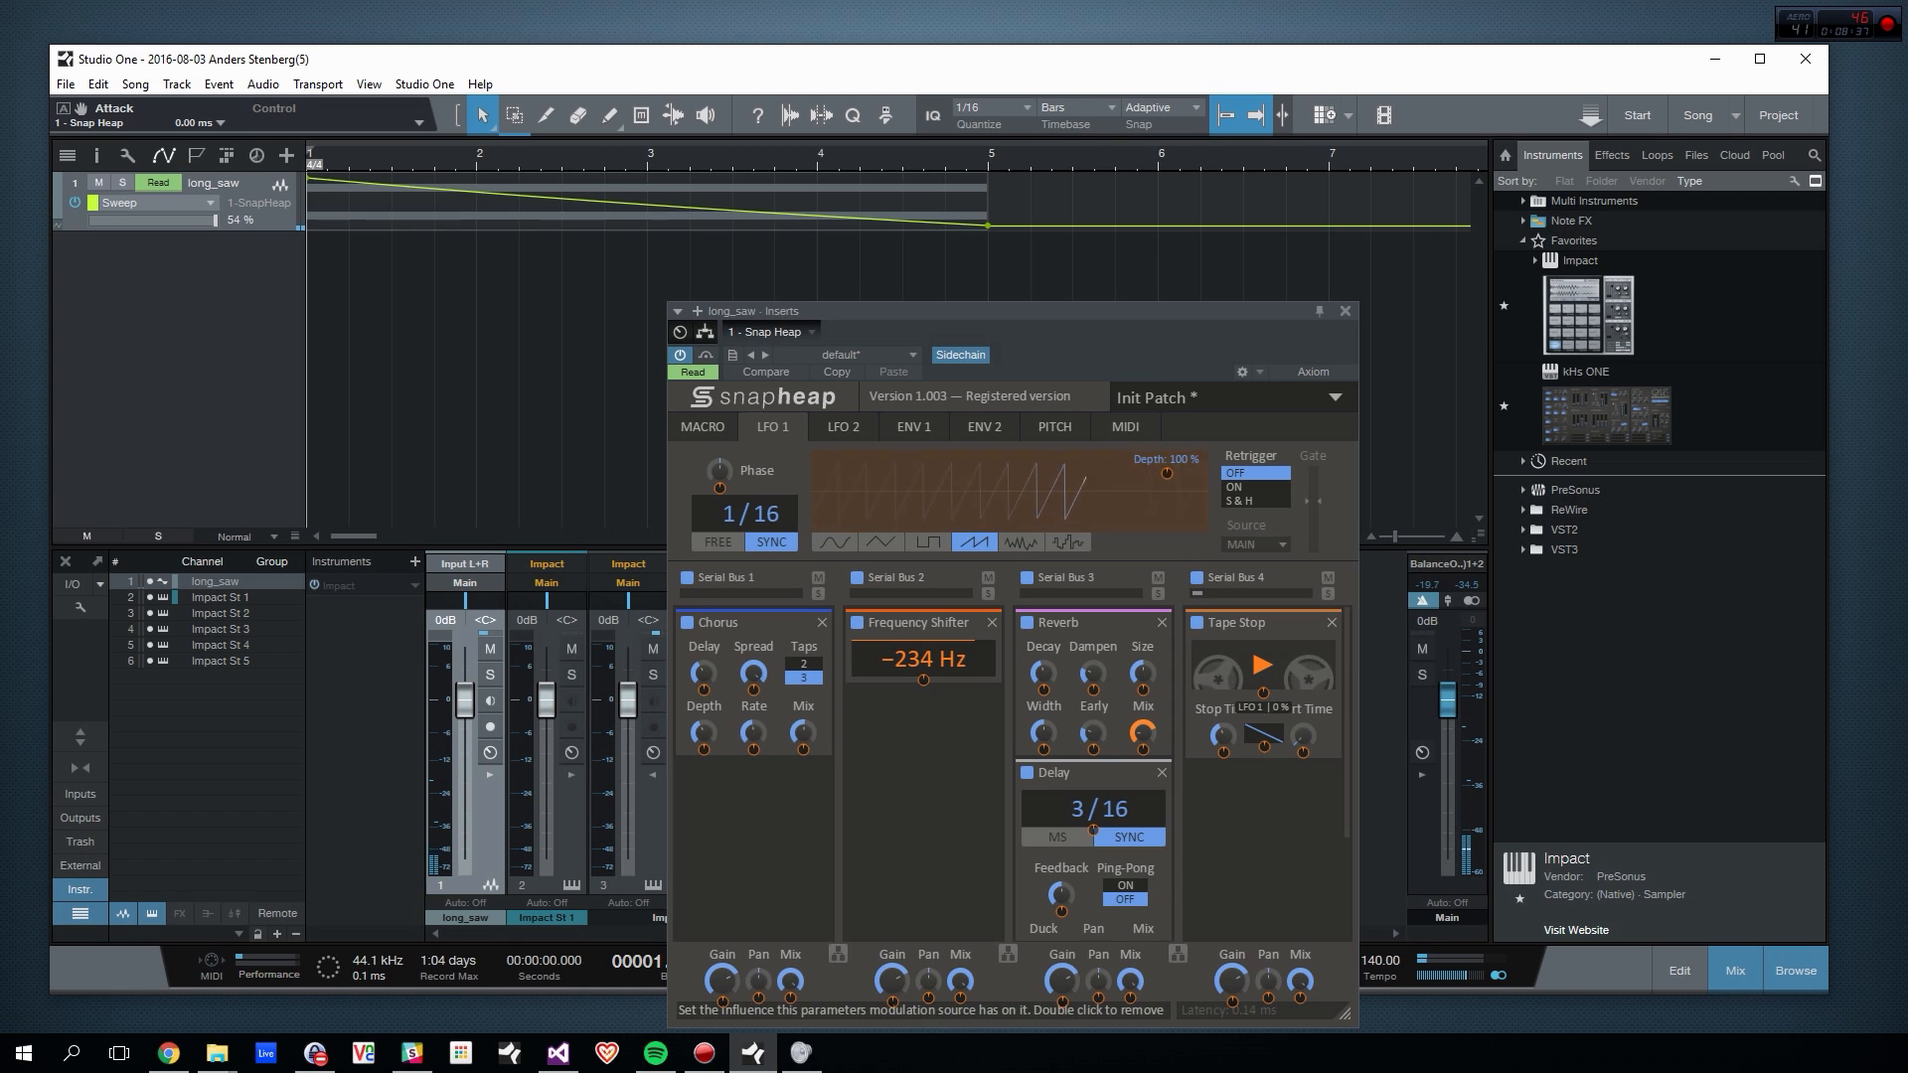
{"action": "left_click_drag", "start_coordinate": [1268, 694], "coordinate": [1270, 693]}
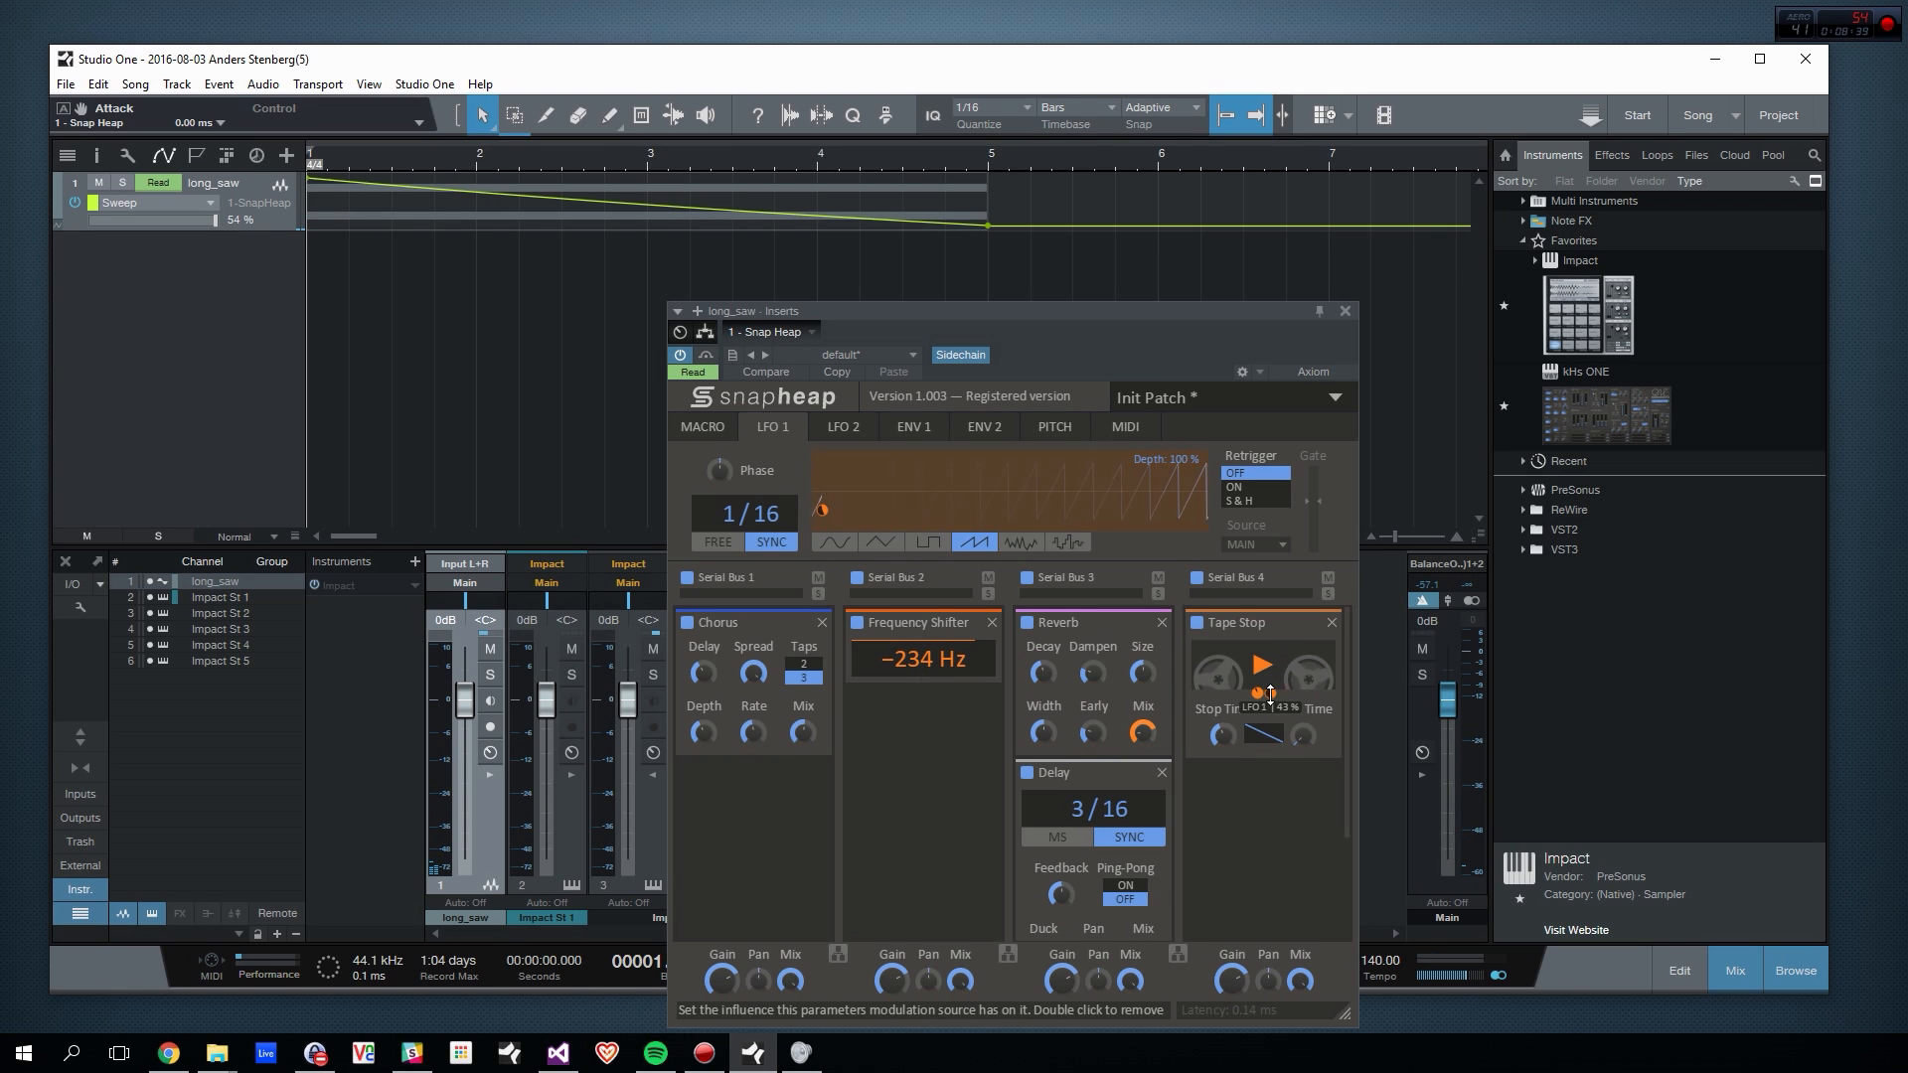
{"action": "double_click", "coordinate": [1257, 694]}
{"action": "key", "text": "space"}
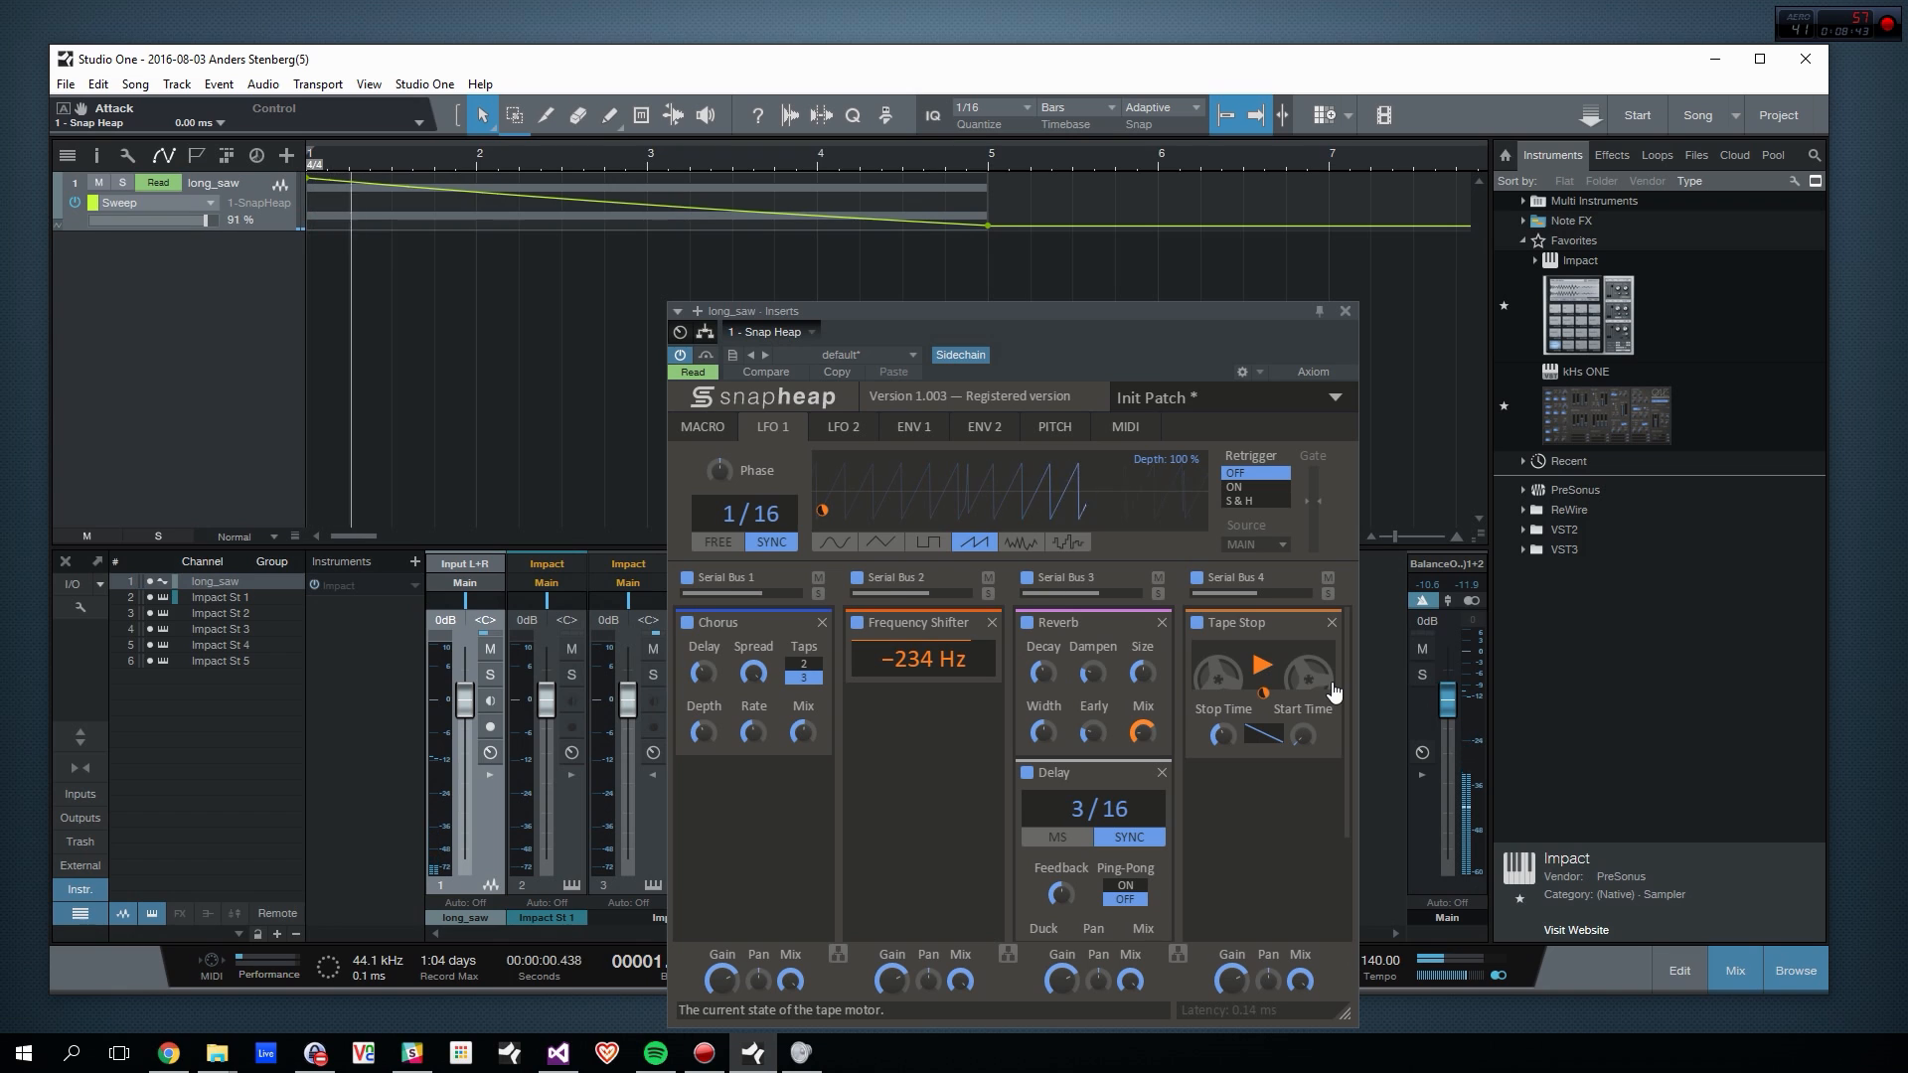
{"action": "key", "text": "space"}
{"action": "left_click_drag", "start_coordinate": [1261, 694], "coordinate": [1261, 693]}
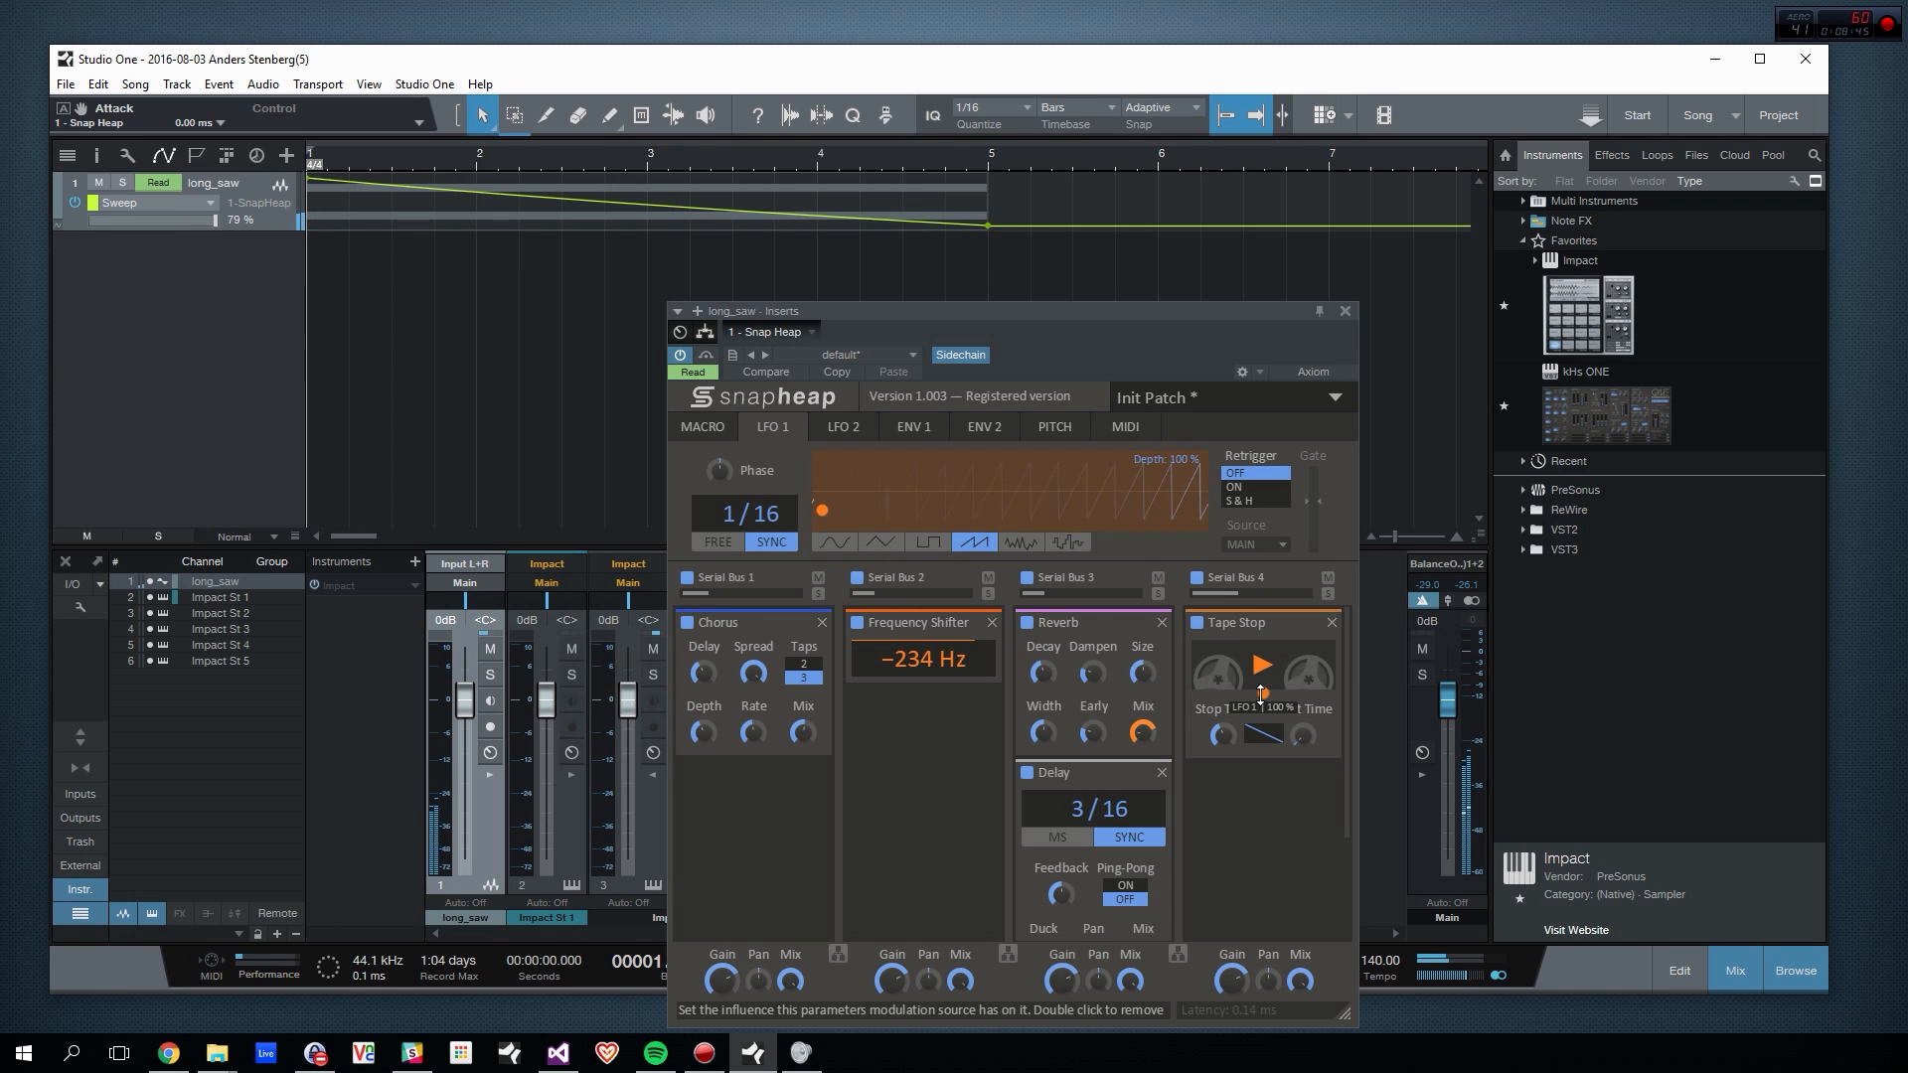
{"action": "key", "text": "space"}
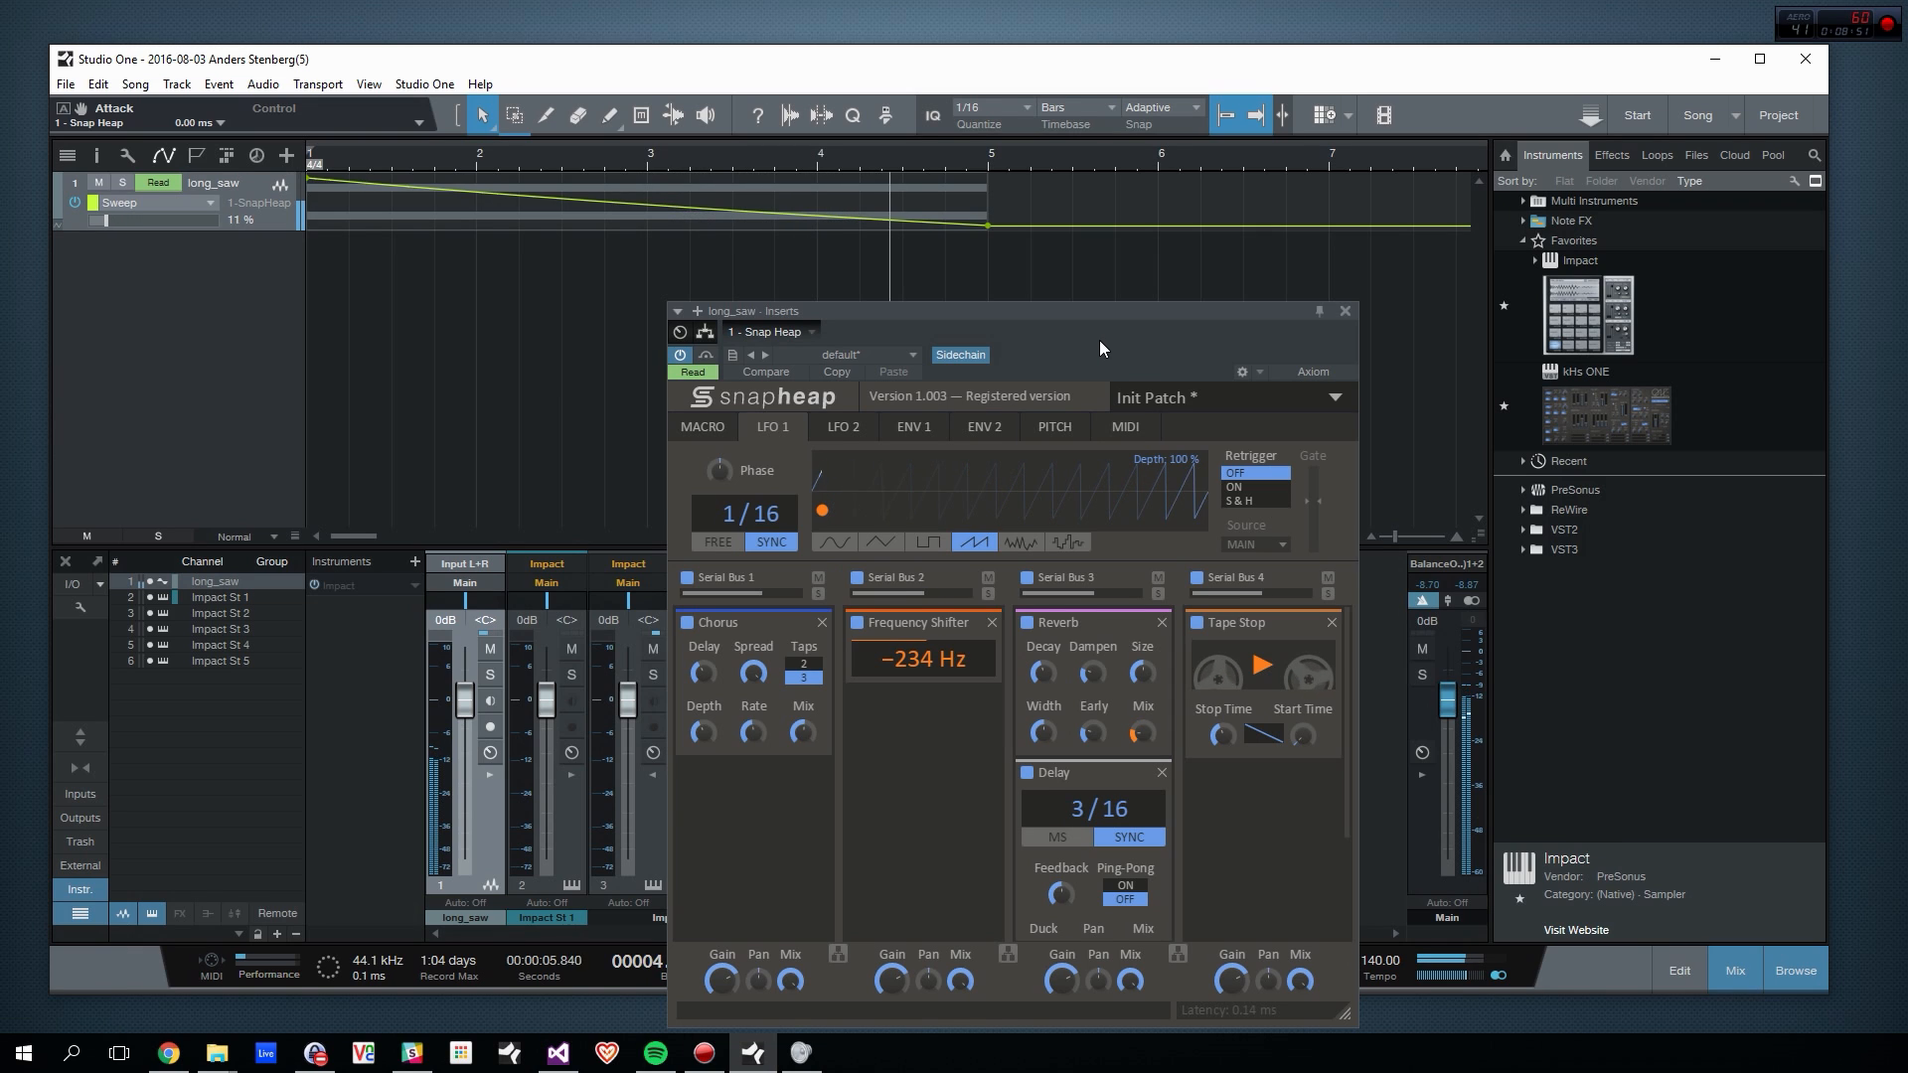
{"action": "key", "text": "space"}
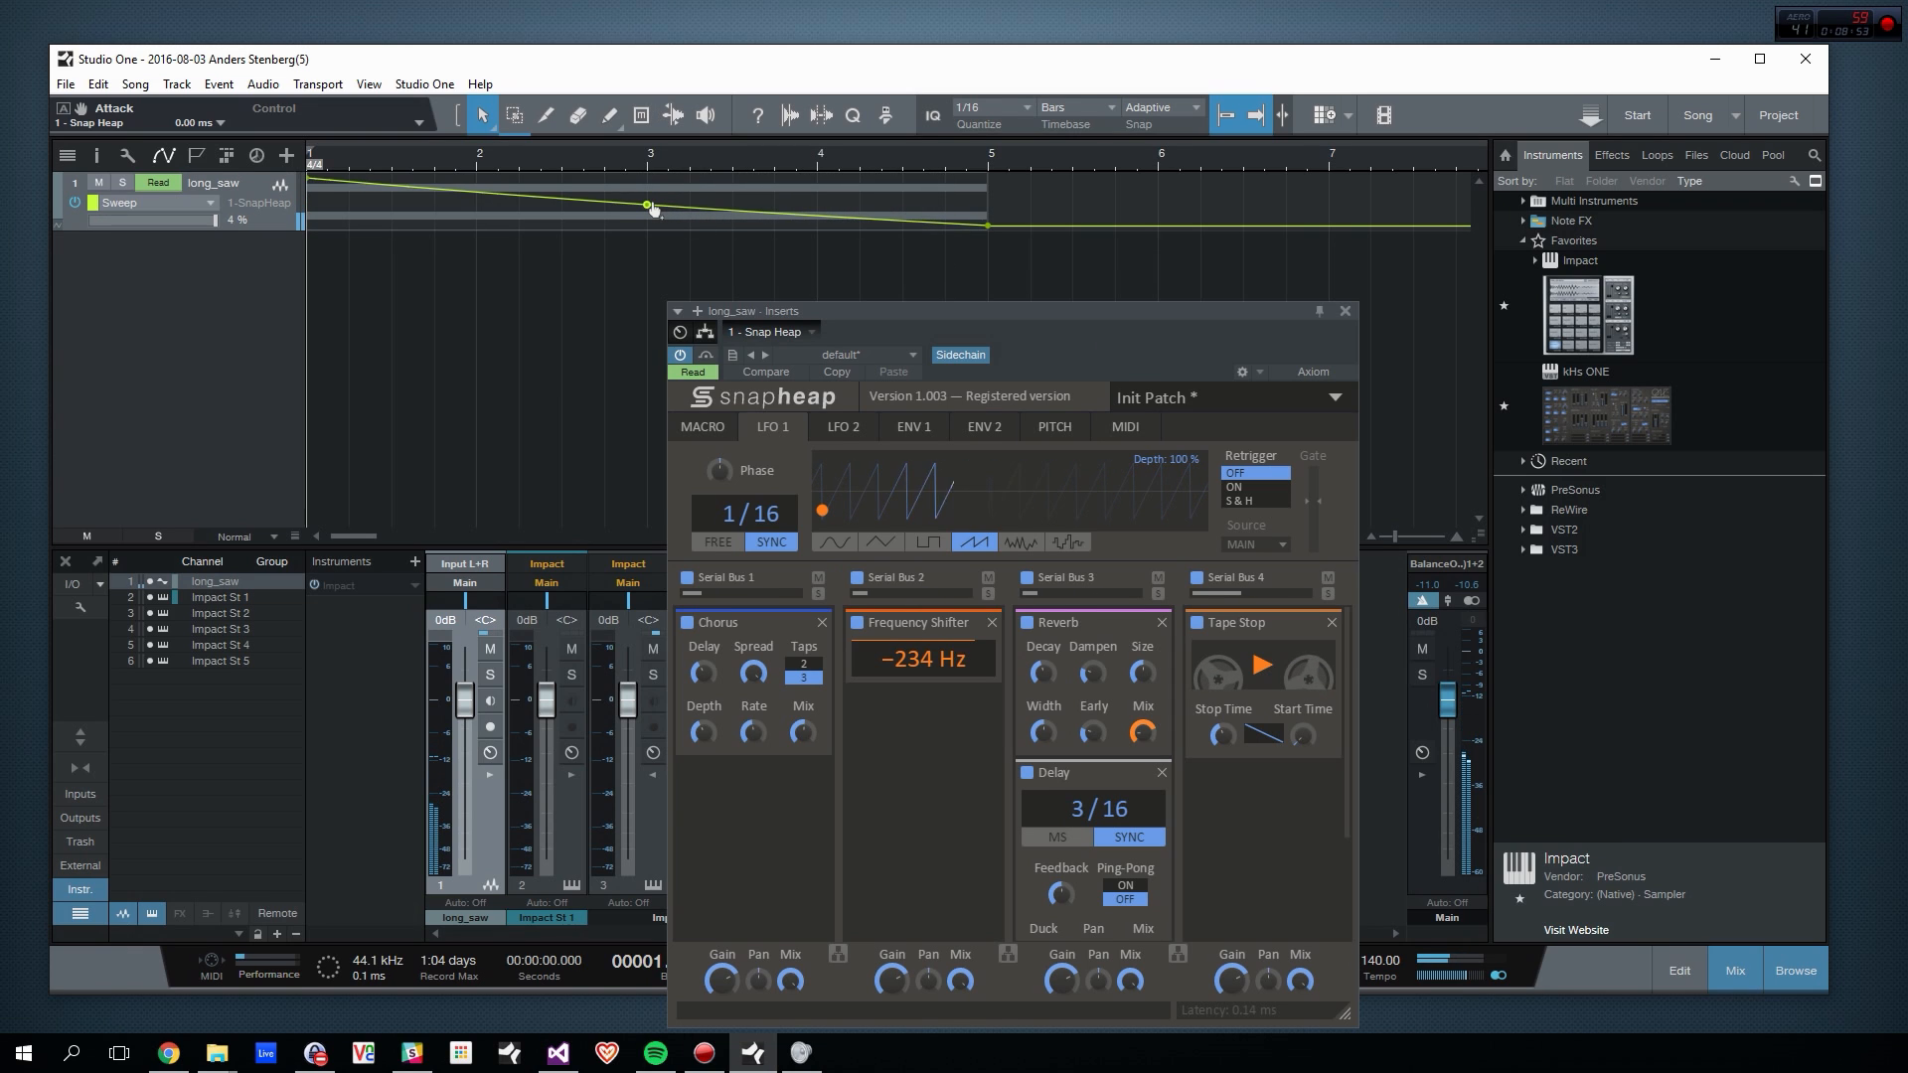
Step: Bend the falling Sweep automation downward around bar 3 for a faster initial drop and play the result
{"action": "left_click_drag", "start_coordinate": [653, 209], "coordinate": [807, 241]}
{"action": "key", "text": "space"}
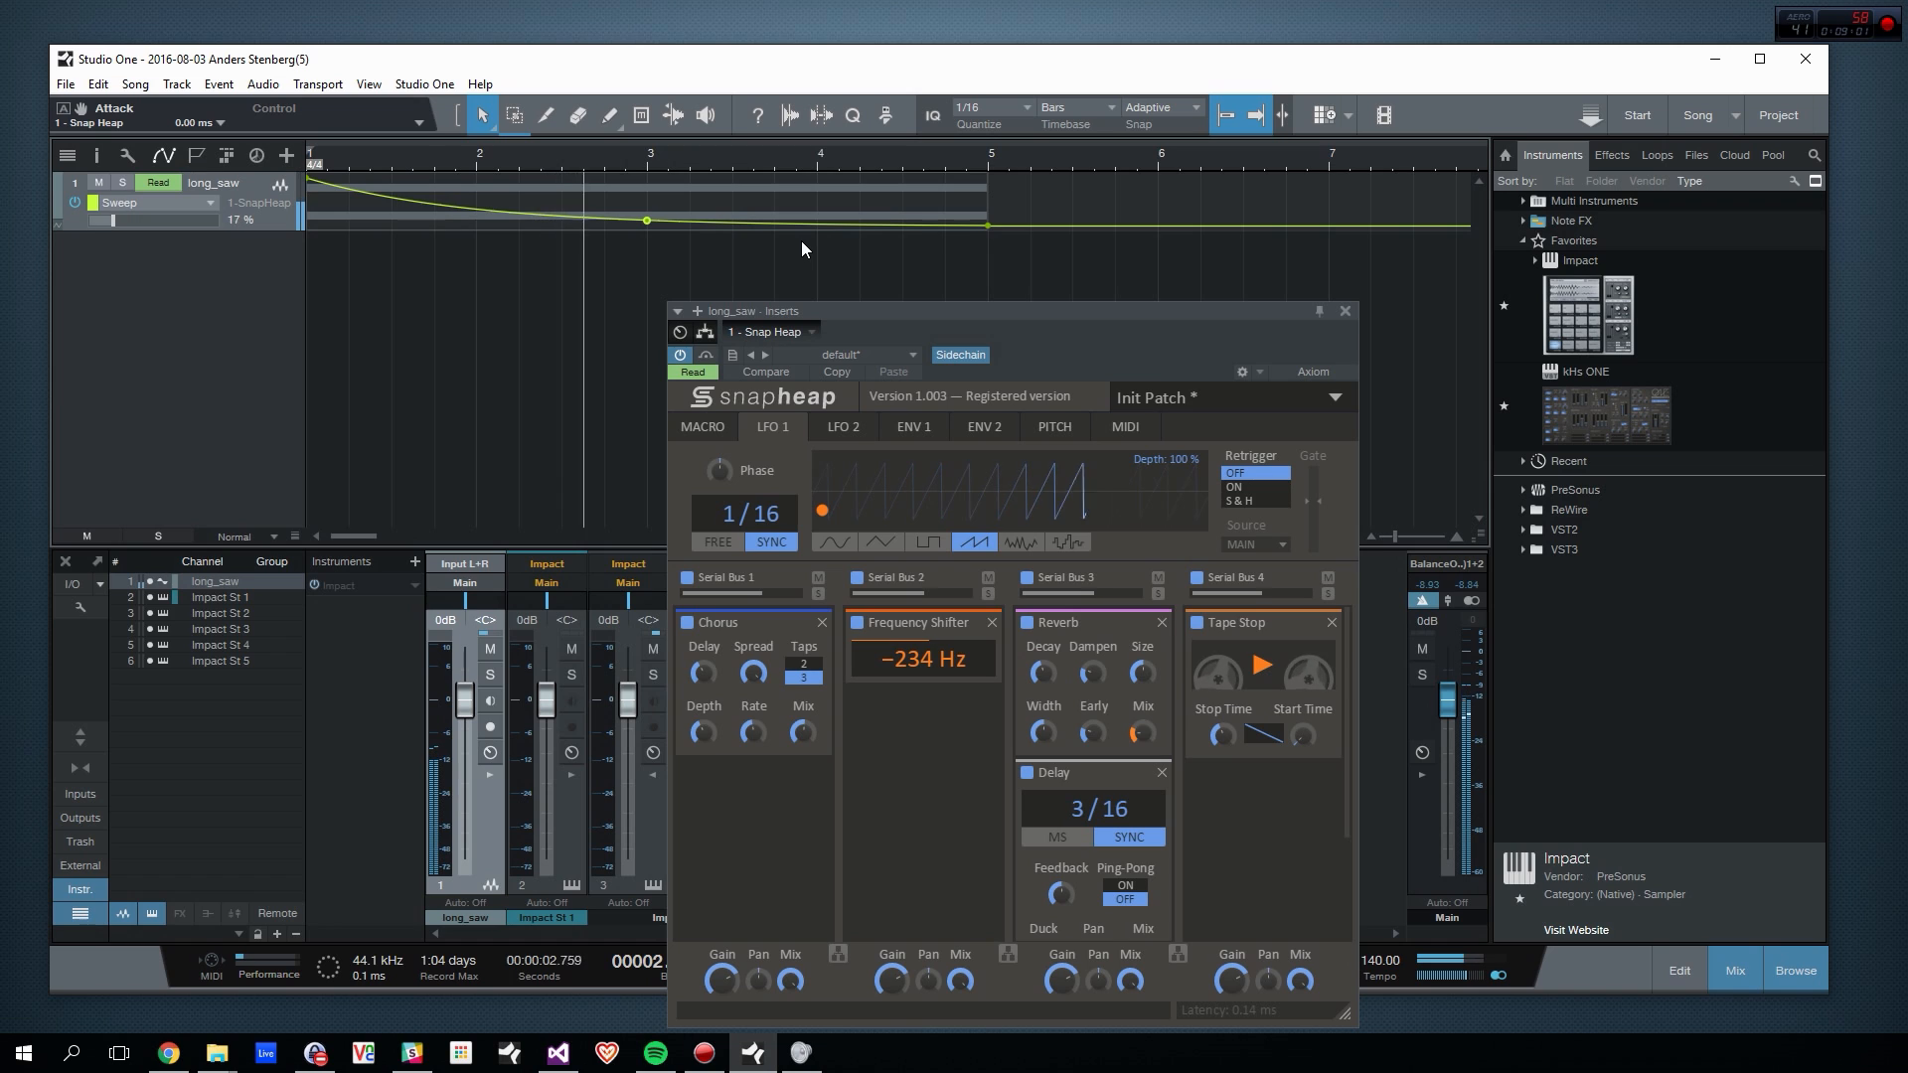
{"action": "key", "text": "space"}
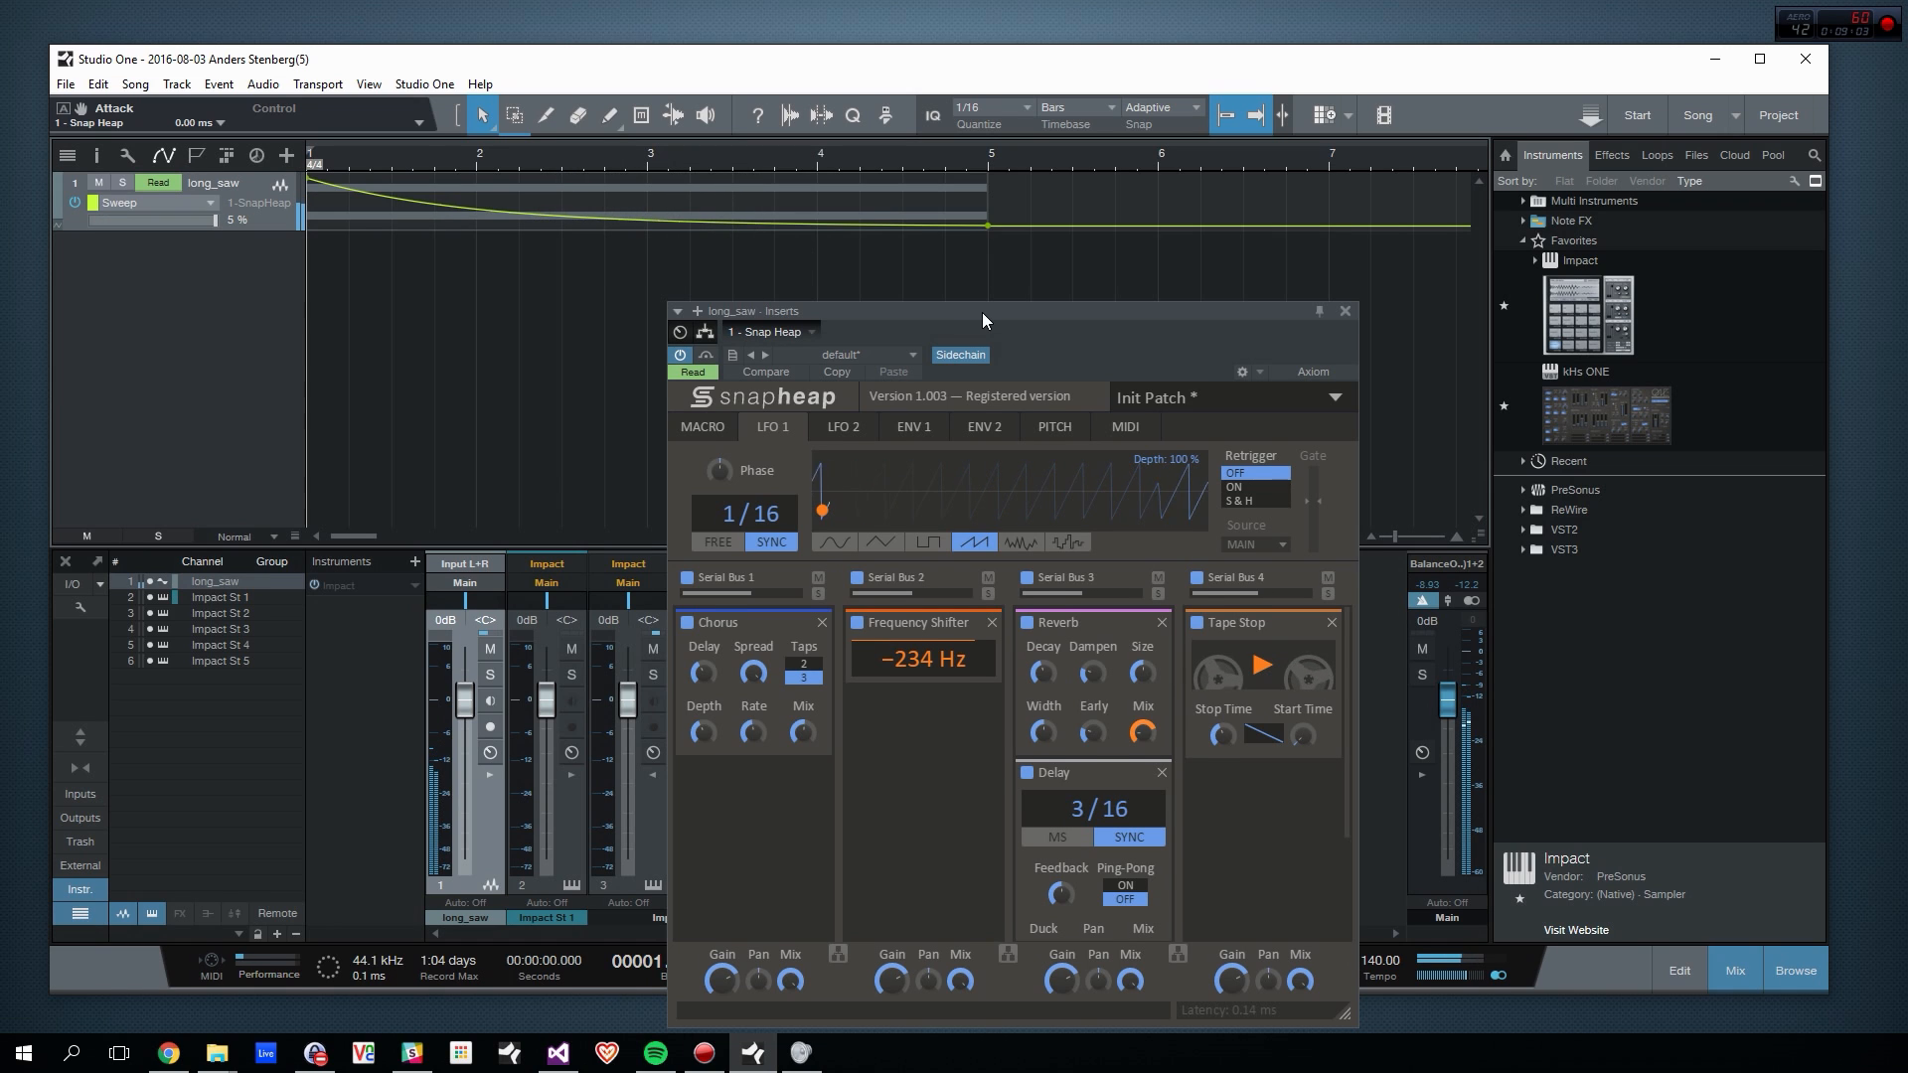
Step: Reduce the Snap Heap window's height and place it just below the long_saw automation lane
{"action": "left_click_drag", "start_coordinate": [982, 312], "coordinate": [811, 222]}
{"action": "left_click_drag", "start_coordinate": [1192, 938], "coordinate": [1201, 871]}
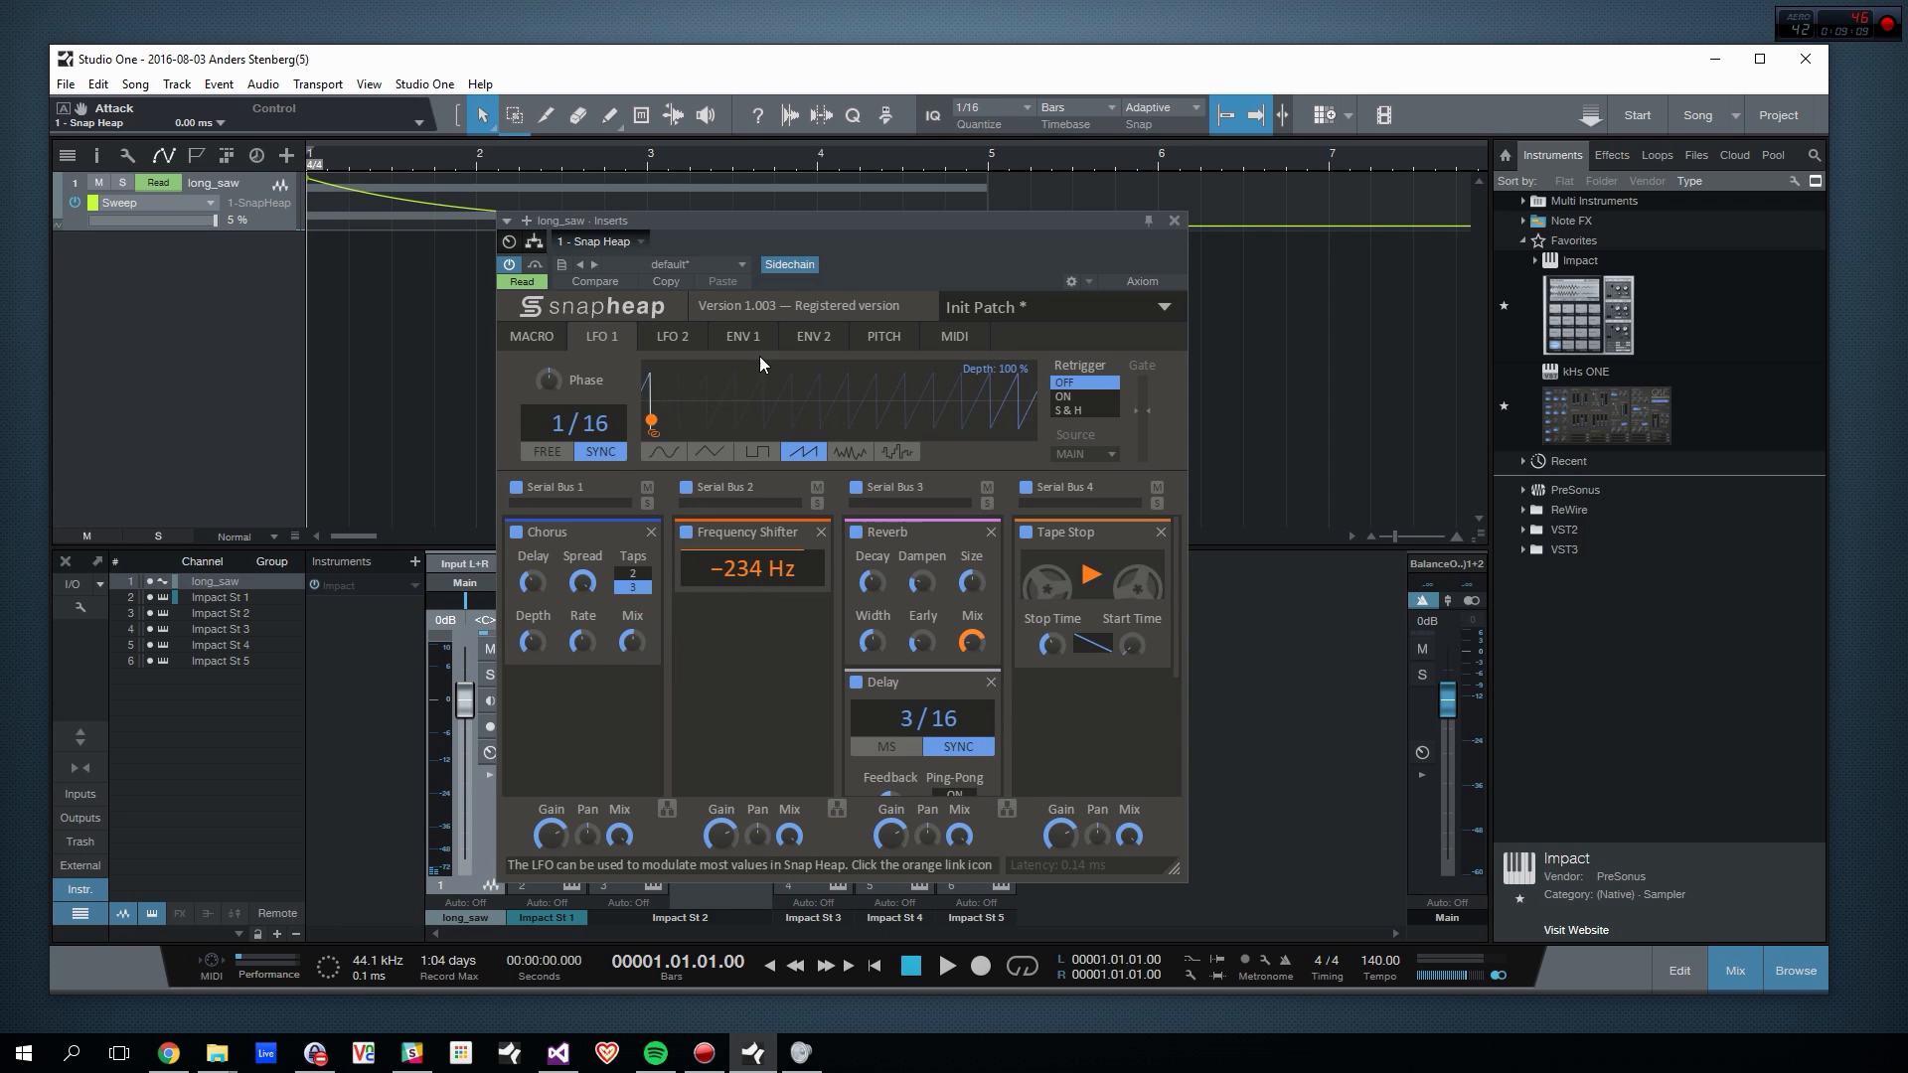
{"action": "left_click_drag", "start_coordinate": [710, 223], "coordinate": [683, 281]}
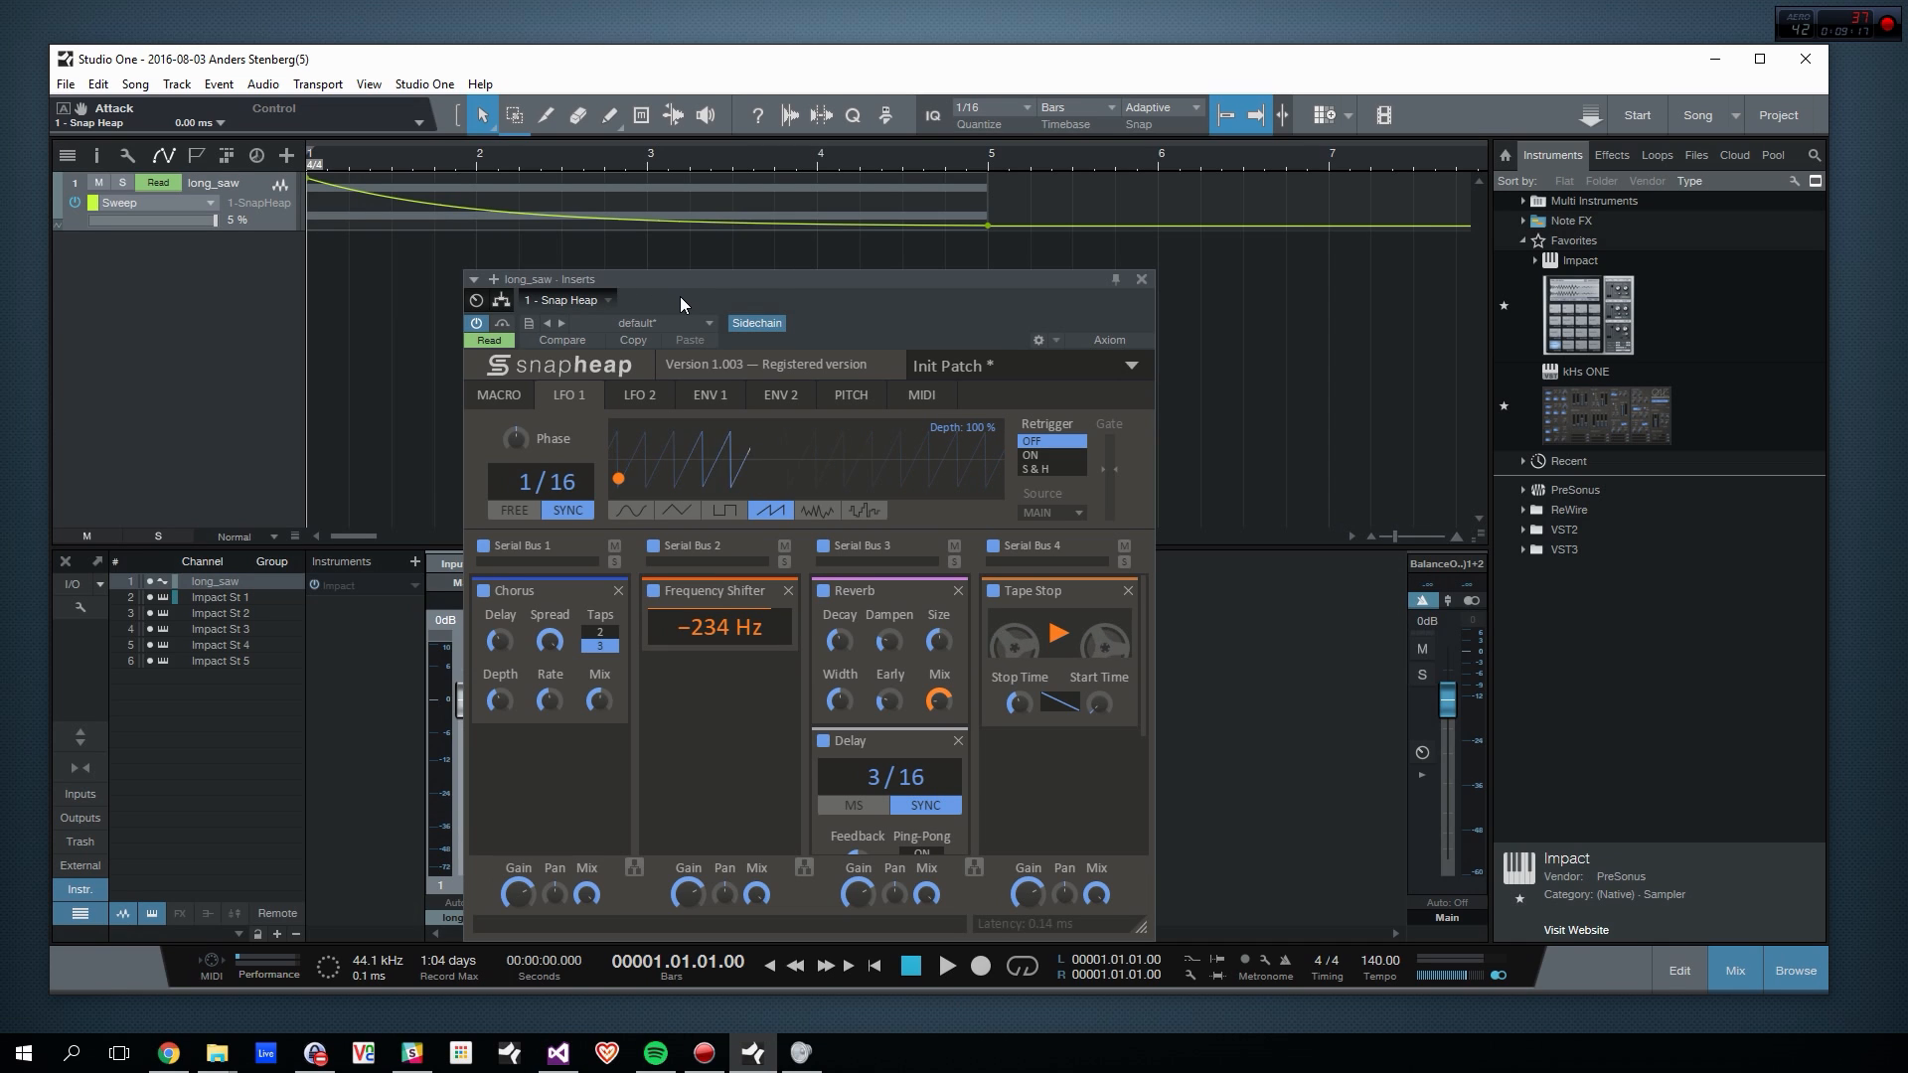
{"action": "left_click_drag", "start_coordinate": [695, 282], "coordinate": [681, 267]}
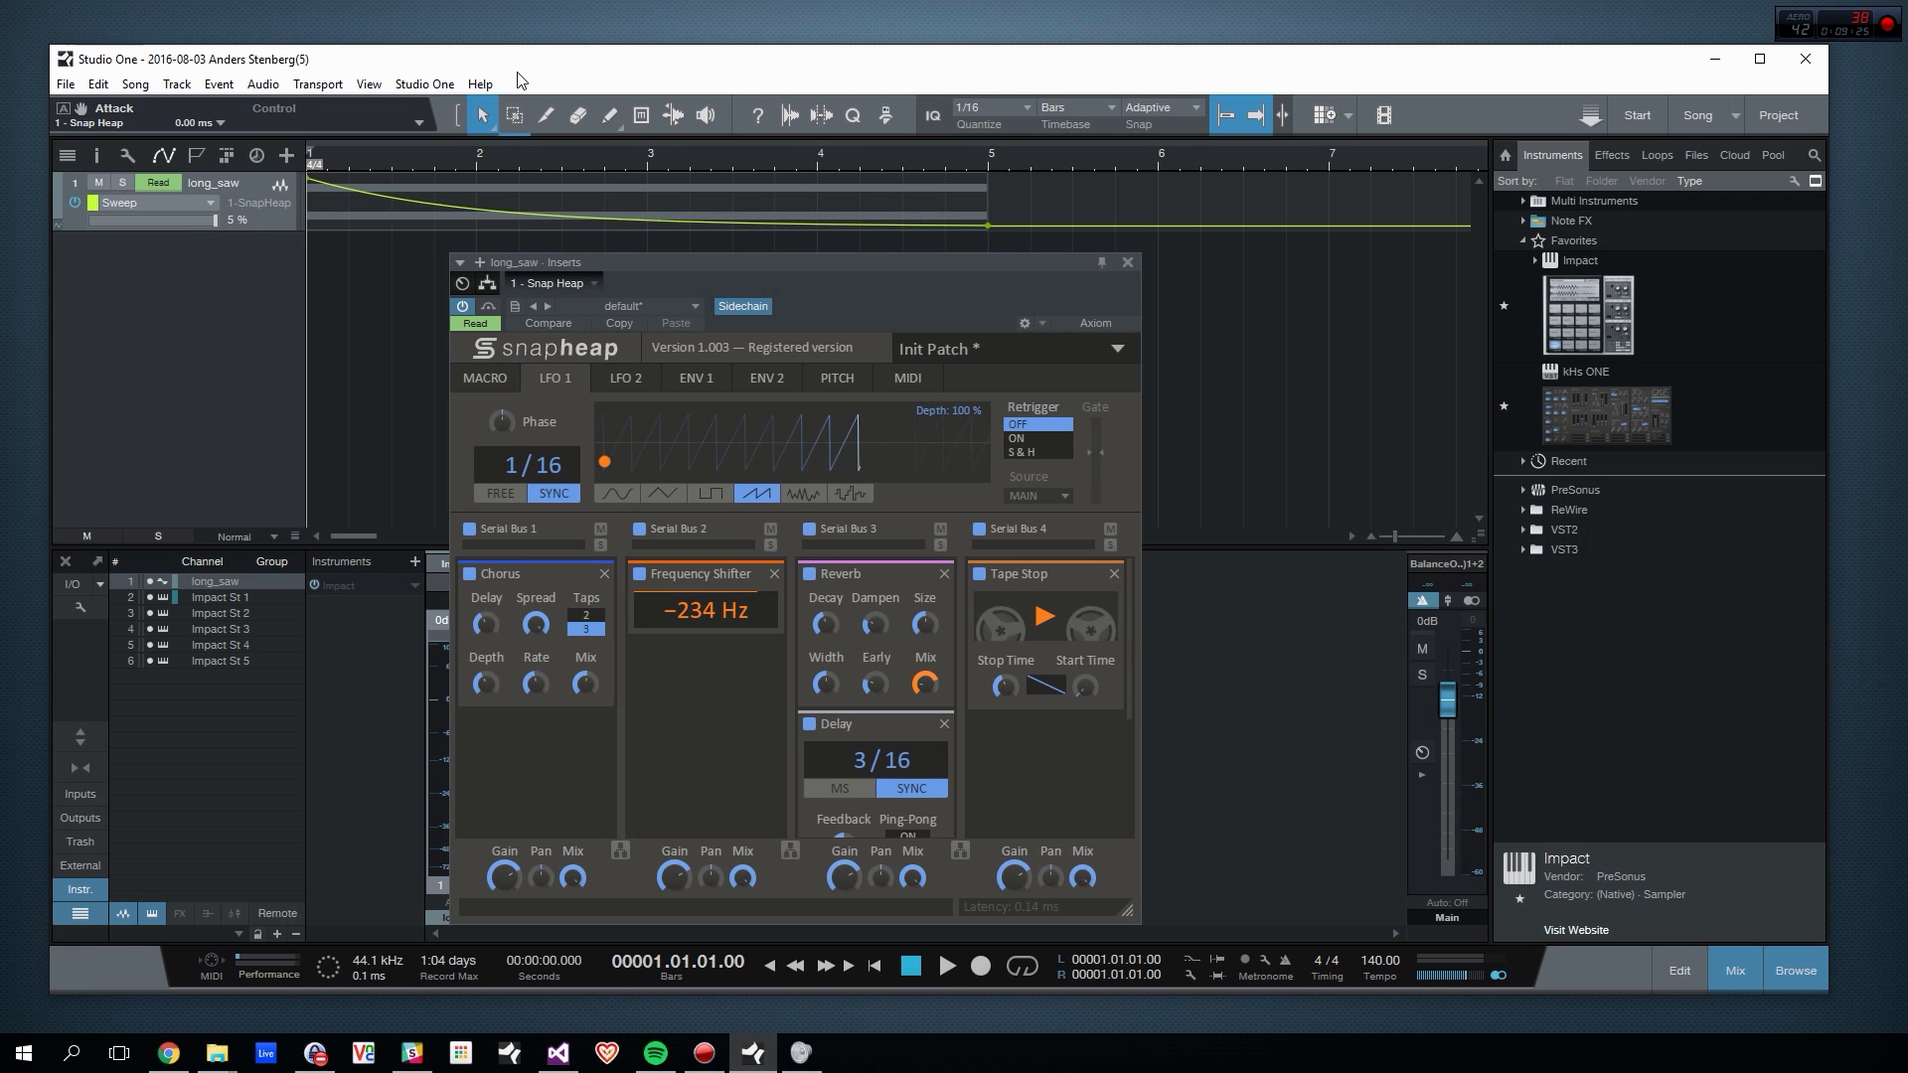
{"action": "left_click_drag", "start_coordinate": [517, 79], "coordinate": [493, 80]}
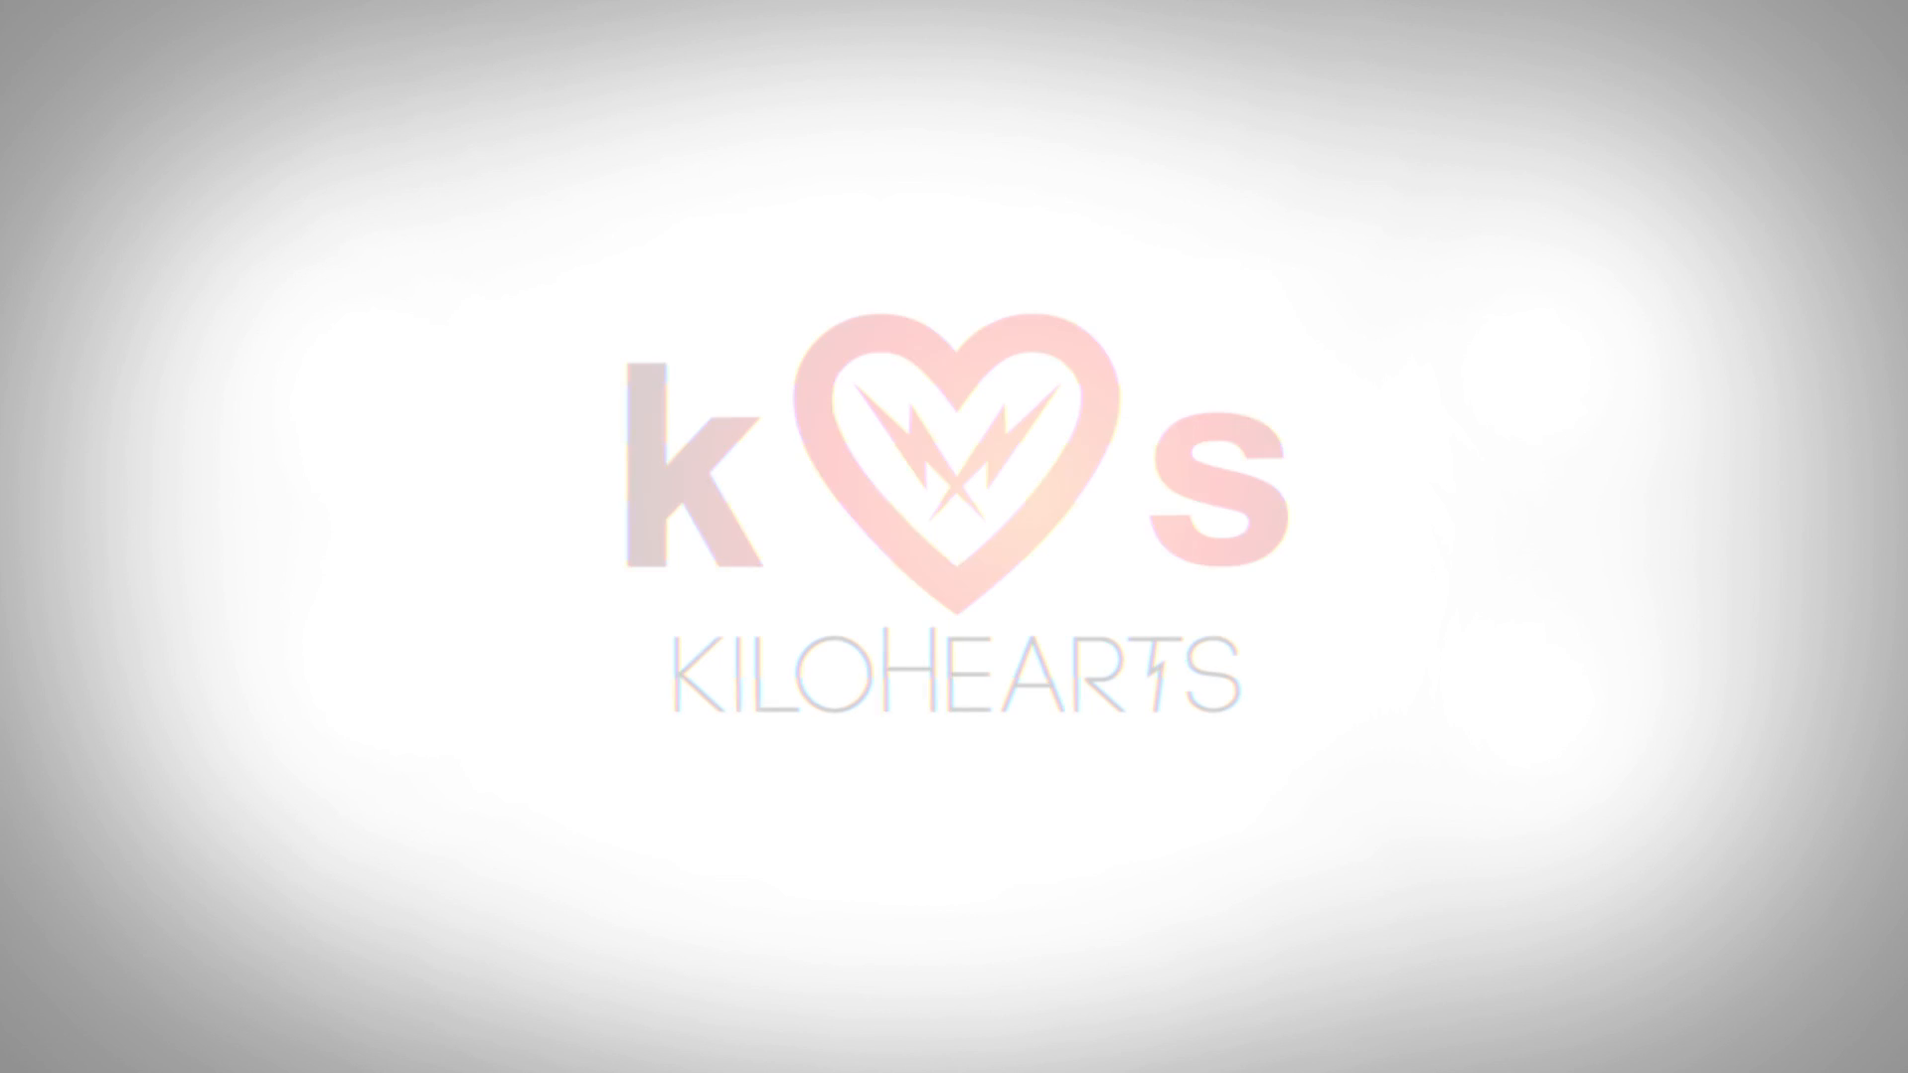